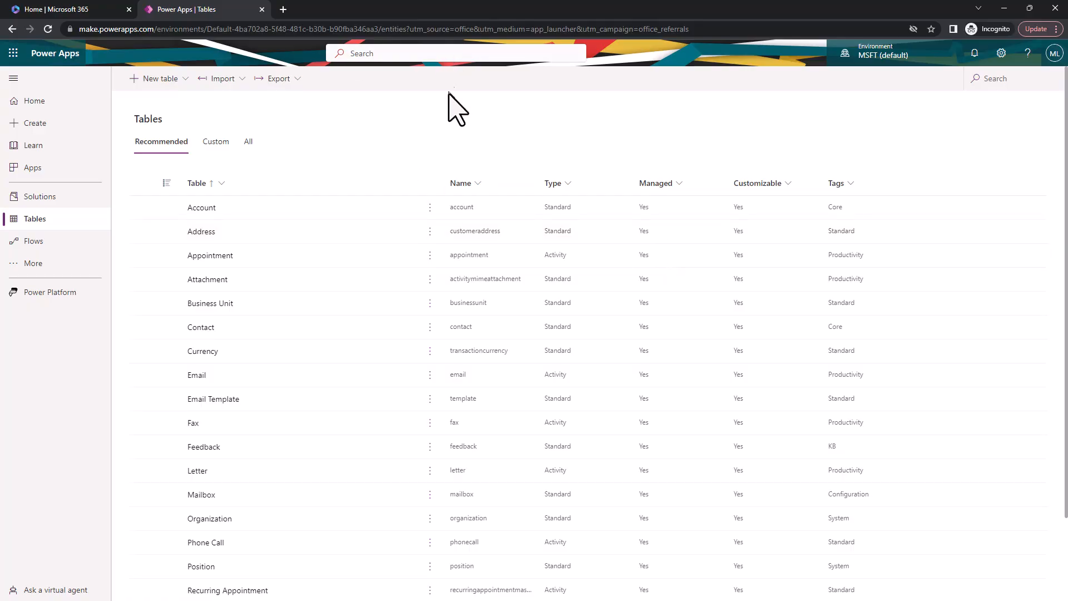
Open the Power Platform admin center from the Power Apps settings, dismiss the welcome tour, and display the Environments list.
{"action": "left_click", "coordinate": [1001, 53]}
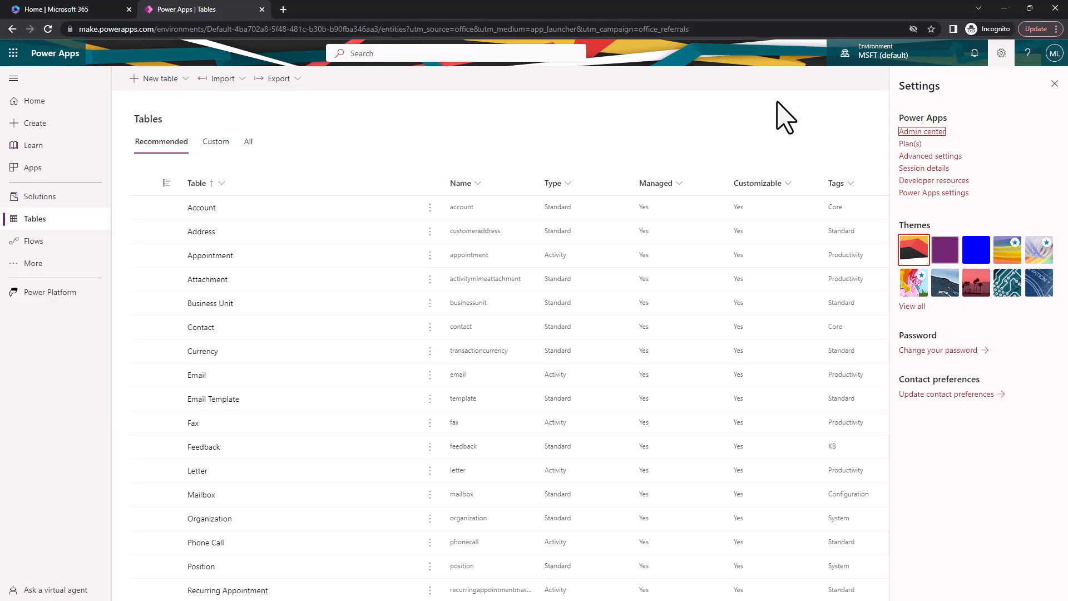
{"action": "left_click", "coordinate": [1054, 83]}
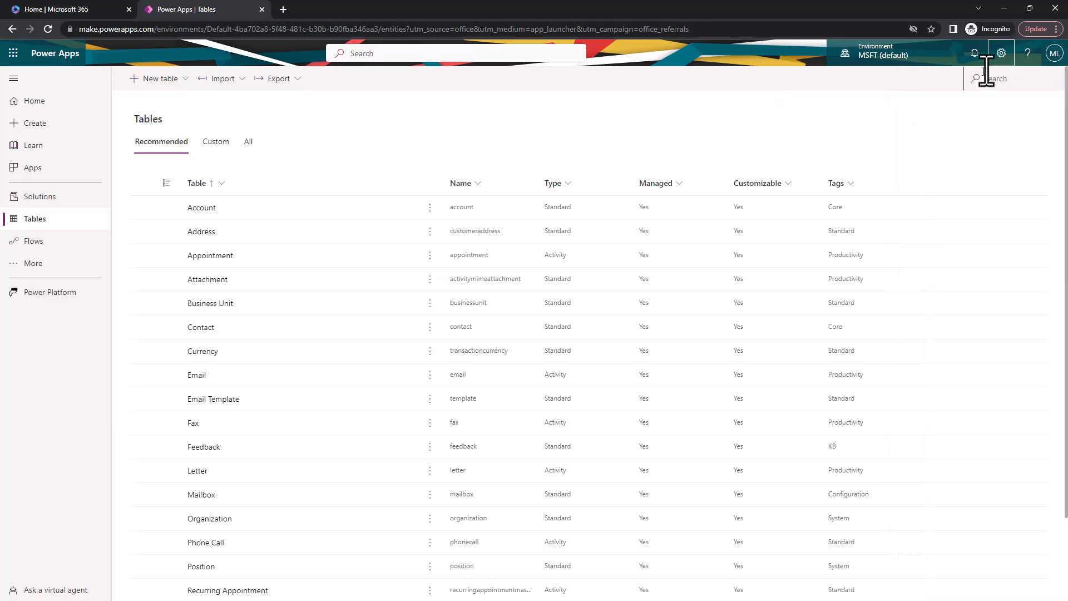
{"action": "left_click", "coordinate": [1001, 54]}
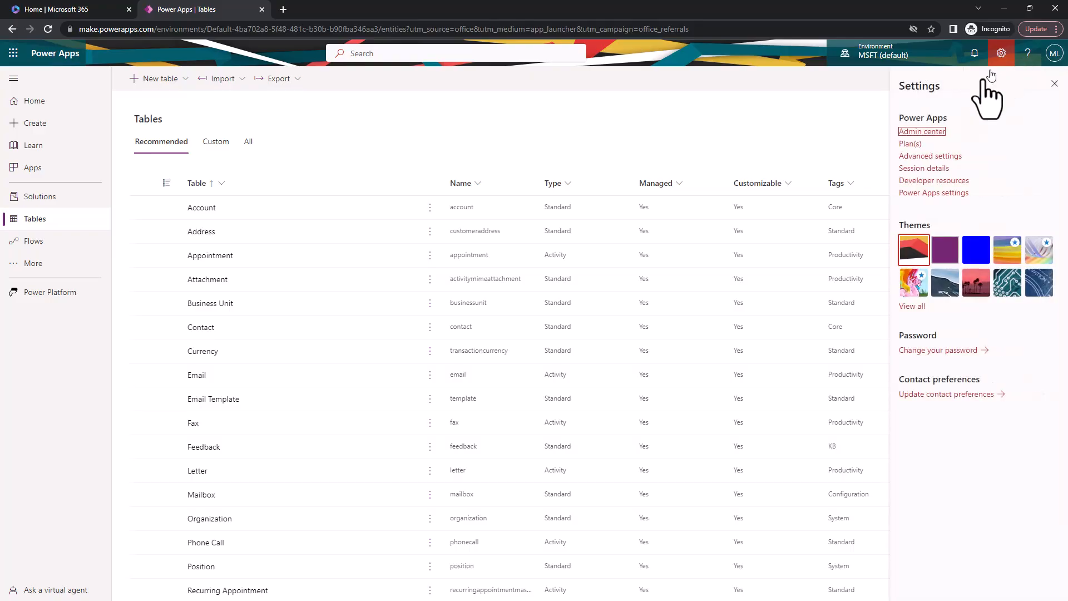
{"action": "left_click", "coordinate": [938, 132]}
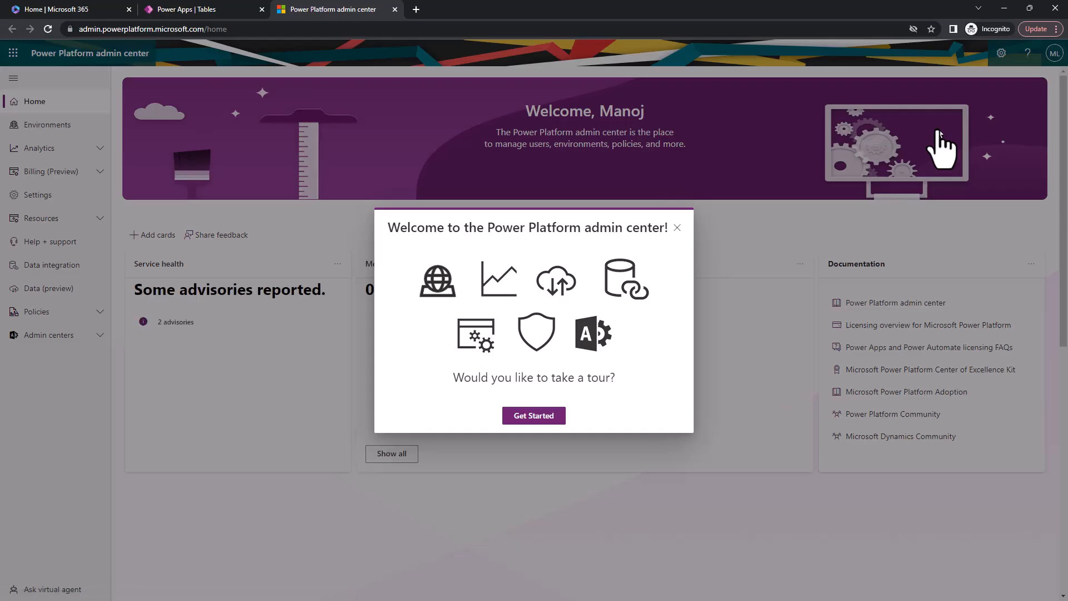
{"action": "left_click", "coordinate": [677, 227]}
{"action": "left_click", "coordinate": [78, 129]}
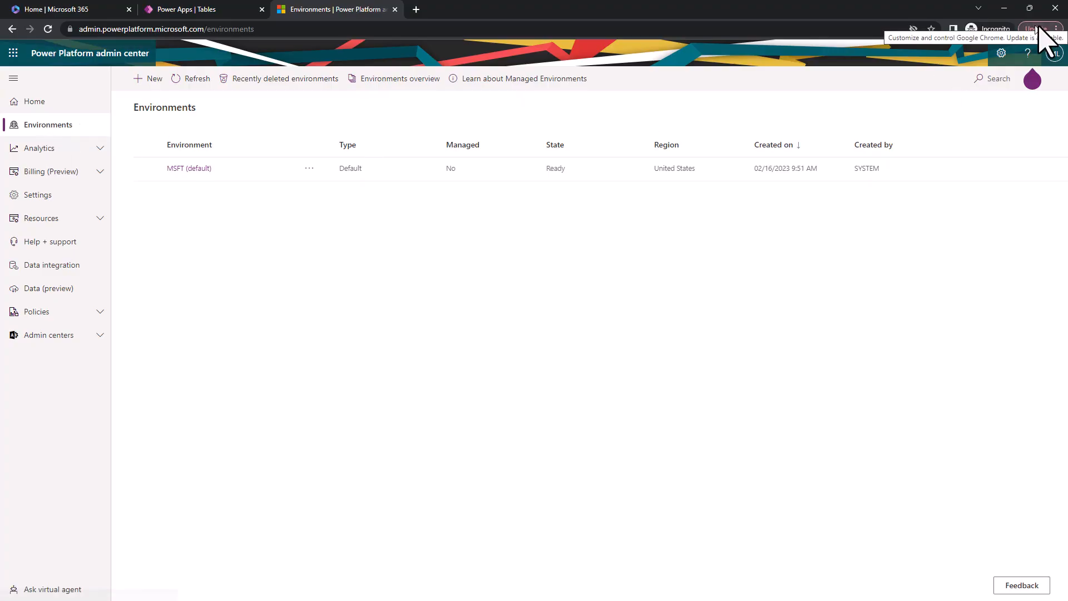
Enlarge the browser's page zoom by three levels for the Environments page.
{"action": "left_click", "coordinate": [1056, 29]}
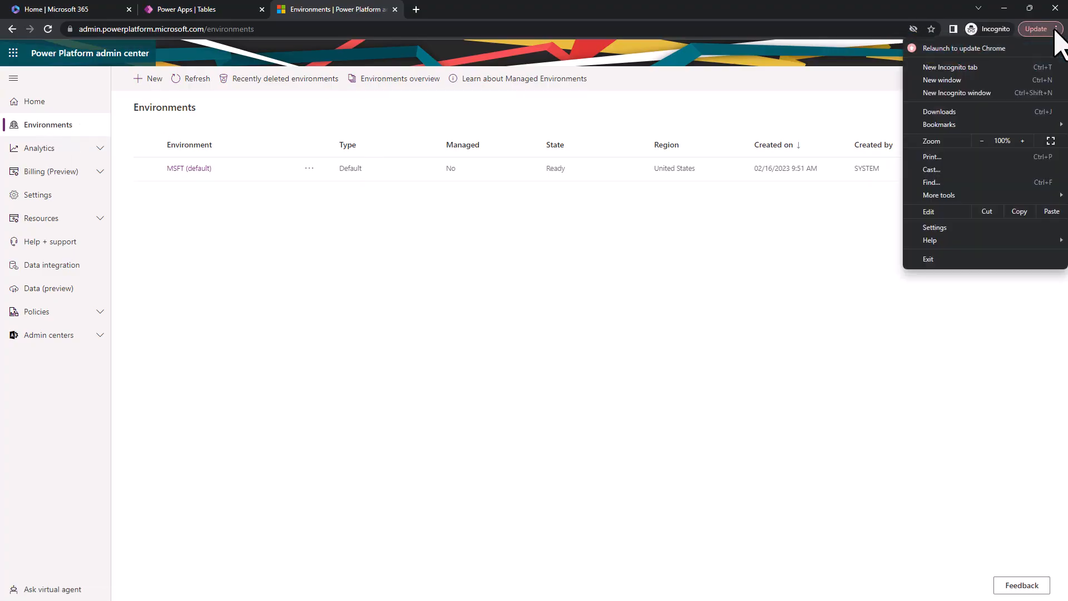
{"action": "left_click", "coordinate": [1022, 140]}
{"action": "left_click", "coordinate": [1022, 141]}
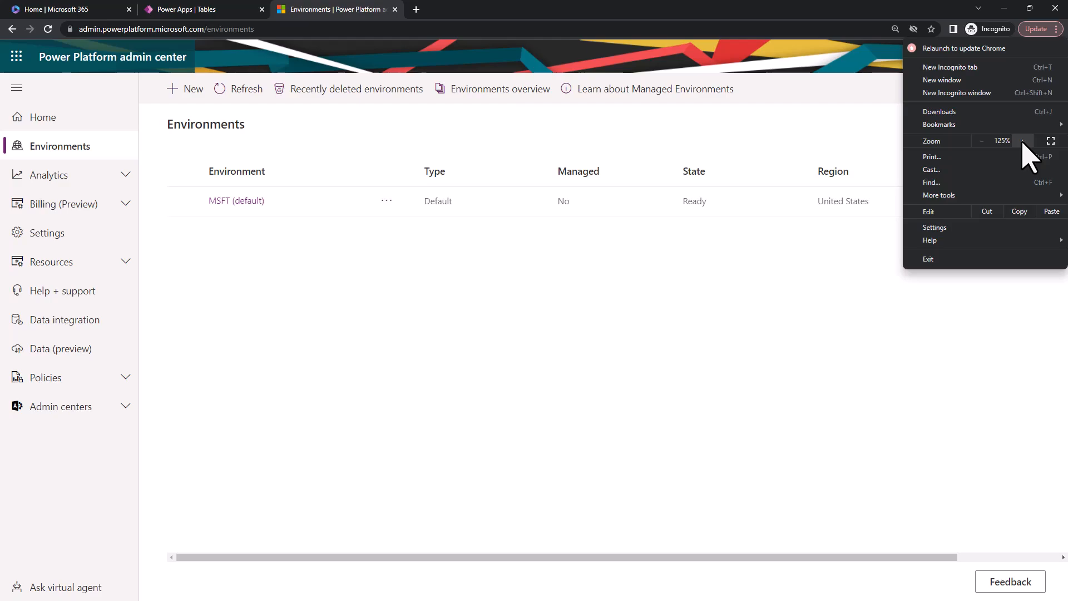
{"action": "left_click", "coordinate": [1022, 141]}
{"action": "left_click", "coordinate": [586, 325]}
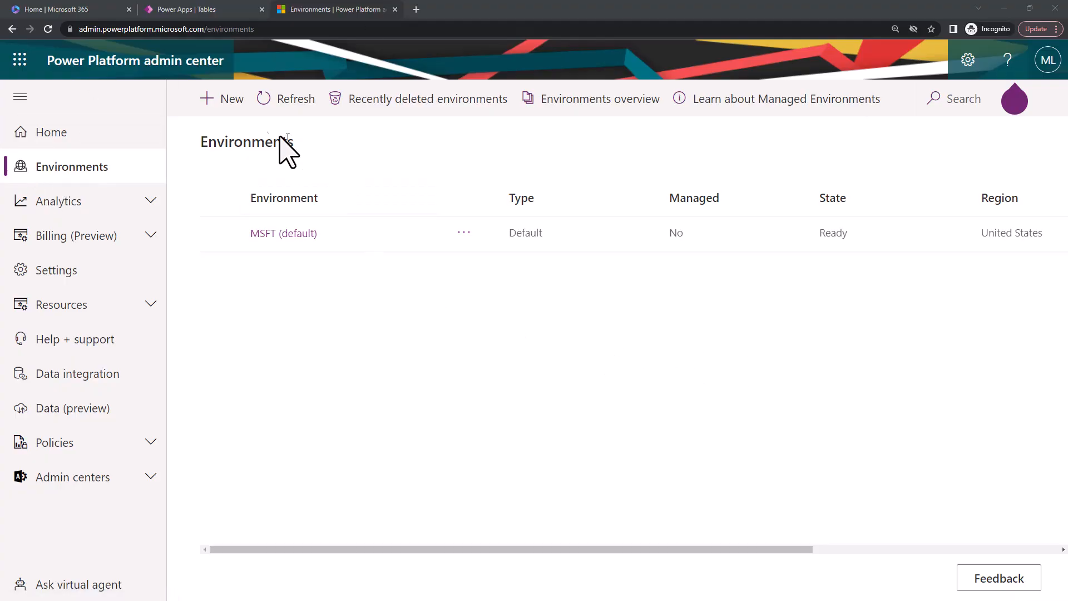
Start a new environment named Manu-Dev and set its type to Developer.
{"action": "left_click", "coordinate": [234, 110]}
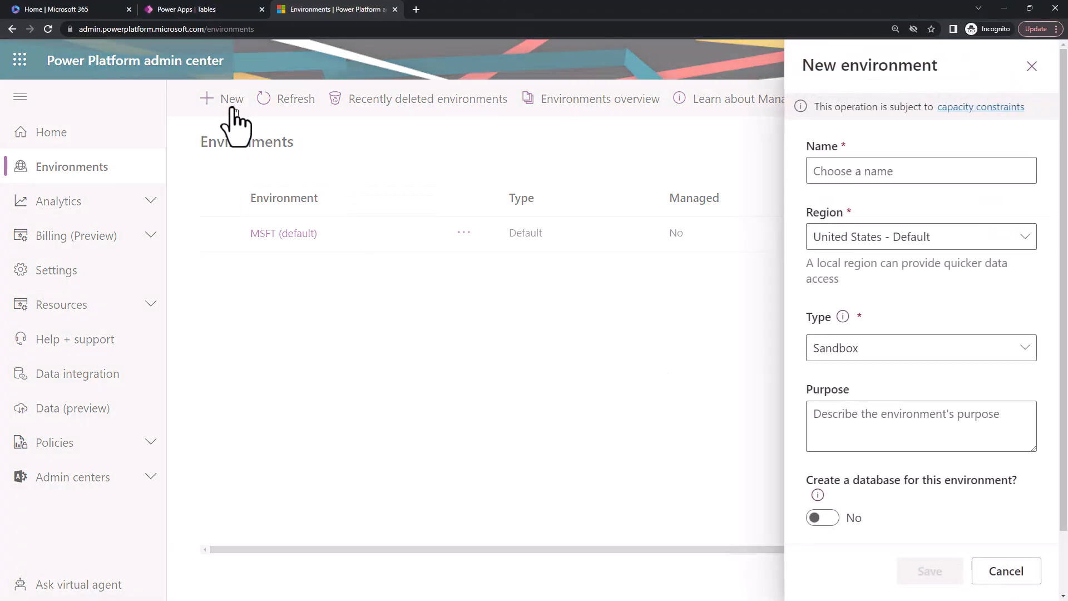
{"action": "scroll", "coordinate": [990, 411], "scroll_direction": "down", "scroll_amount": 2}
{"action": "scroll", "coordinate": [989, 410], "scroll_direction": "up", "scroll_amount": 2}
{"action": "left_click", "coordinate": [898, 170]}
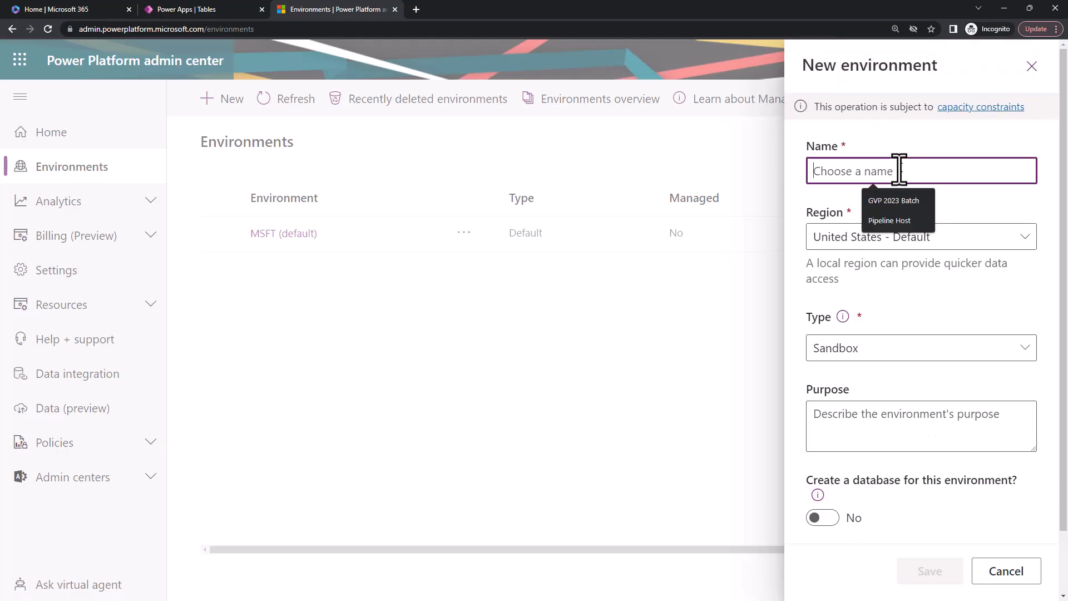
{"action": "type", "text": "Devl"}
{"action": "key", "text": "BackSpace"}
{"action": "key", "text": "BackSpace"}
{"action": "key", "text": "BackSpace"}
{"action": "key", "text": "BackSpace"}
{"action": "type", "text": "M"}
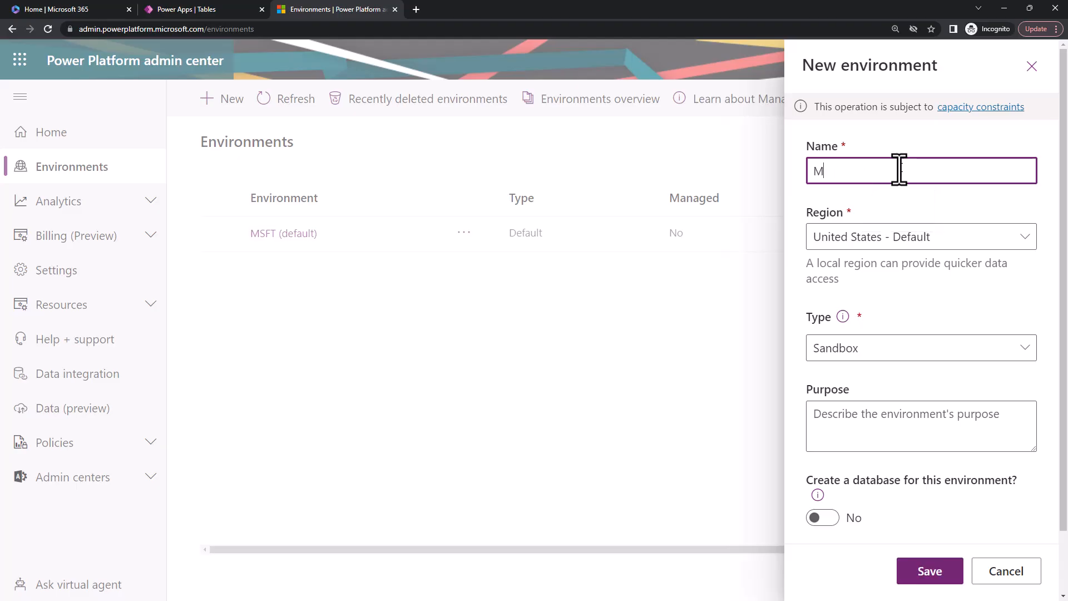
{"action": "type", "text": "anu-Dev"}
{"action": "left_click", "coordinate": [861, 354]}
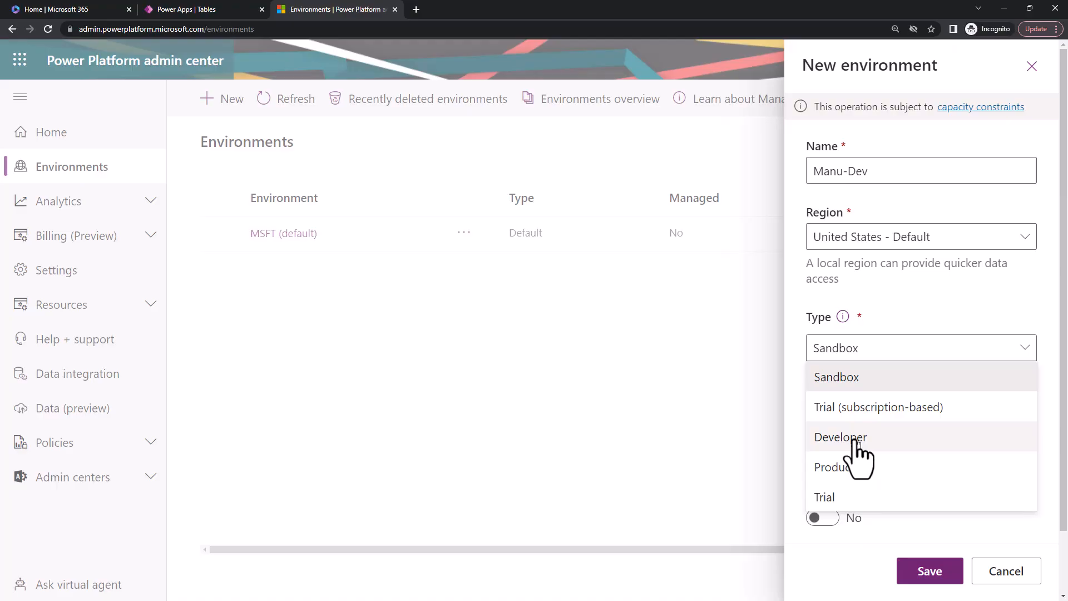
{"action": "left_click", "coordinate": [855, 439]}
Enter "This is for my Power Apps Project with Dataverse env" as the environment's purpose.
{"action": "scroll", "coordinate": [901, 426], "scroll_direction": "down", "scroll_amount": 1}
{"action": "left_click", "coordinate": [874, 372]}
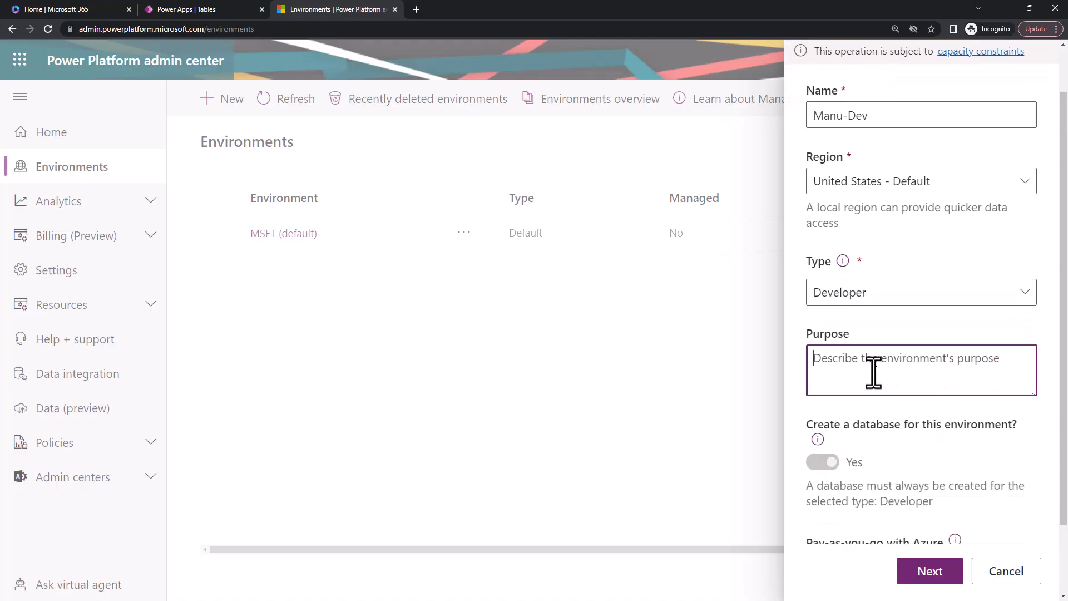
{"action": "type", "text": "This is for my Power App"}
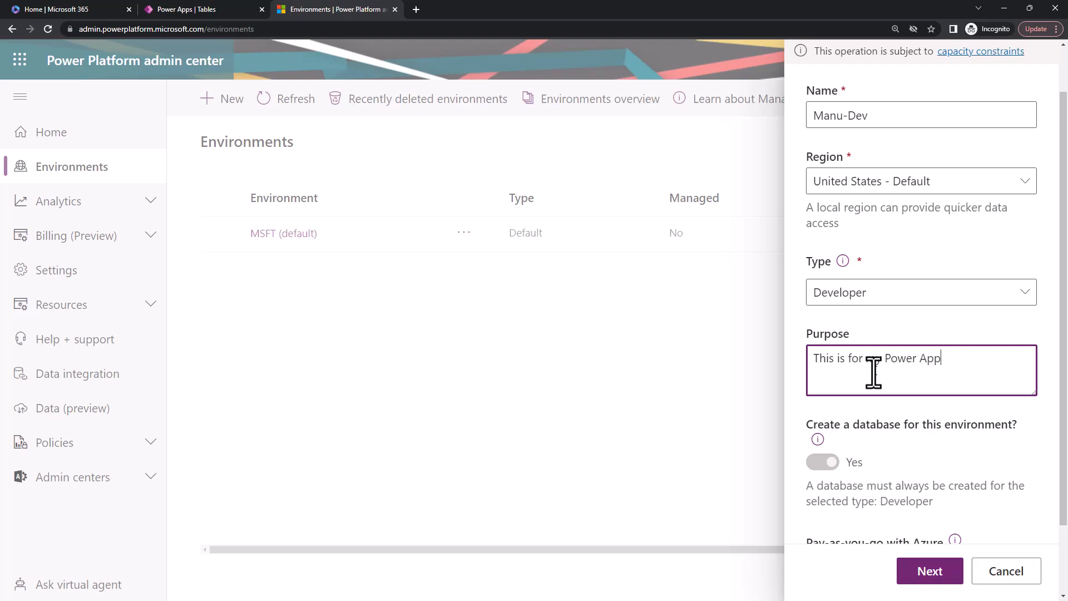
{"action": "type", "text": "s Pr"}
{"action": "type", "text": "o"}
{"action": "type", "text": "jecy"}
{"action": "key", "text": "BackSpace"}
{"action": "key", "text": "BackSpace"}
{"action": "type", "text": "y w"}
{"action": "key", "text": "BackSpace"}
{"action": "key", "text": "BackSpace"}
{"action": "key", "text": "BackSpace"}
{"action": "type", "text": "t with Dataverse t"}
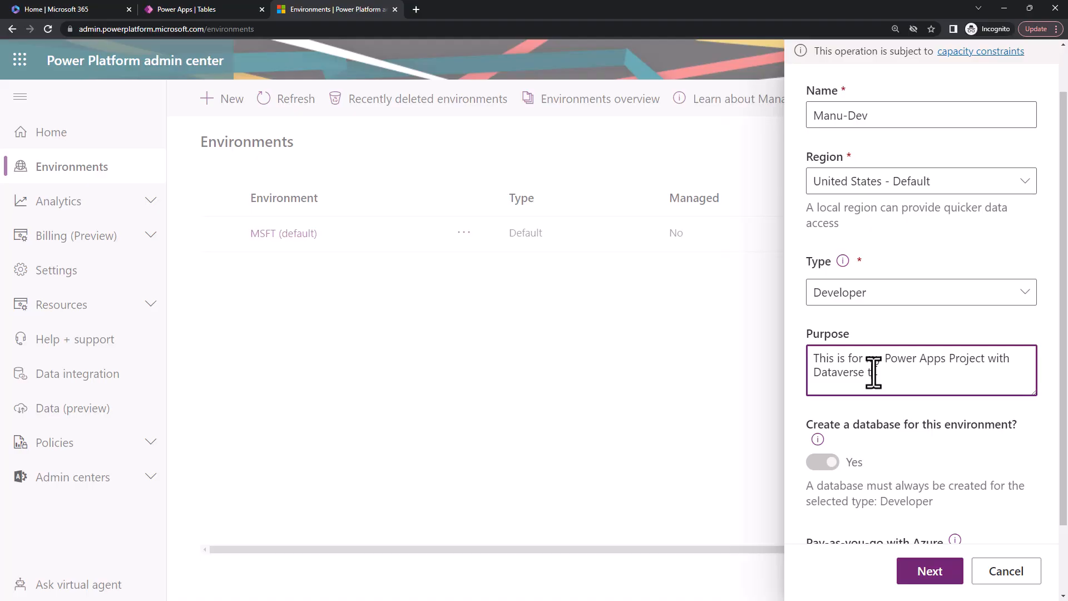
{"action": "key", "text": "BackSpace"}
{"action": "type", "text": "env"}
Try the Trial environment type and return the type to Developer.
{"action": "scroll", "coordinate": [892, 372], "scroll_direction": "down", "scroll_amount": 2}
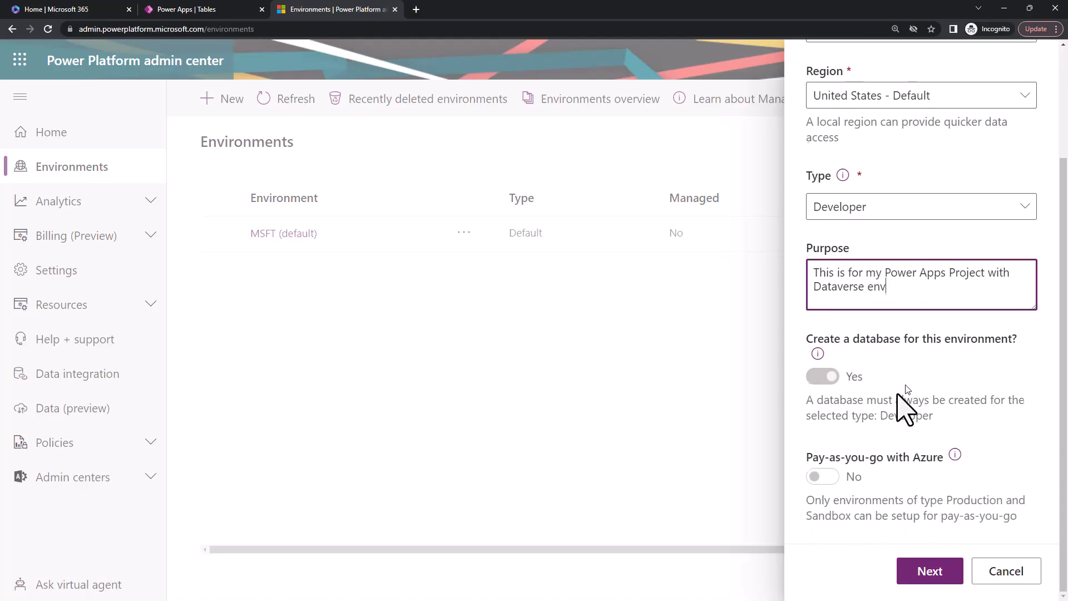
{"action": "scroll", "coordinate": [901, 387], "scroll_direction": "up", "scroll_amount": 1}
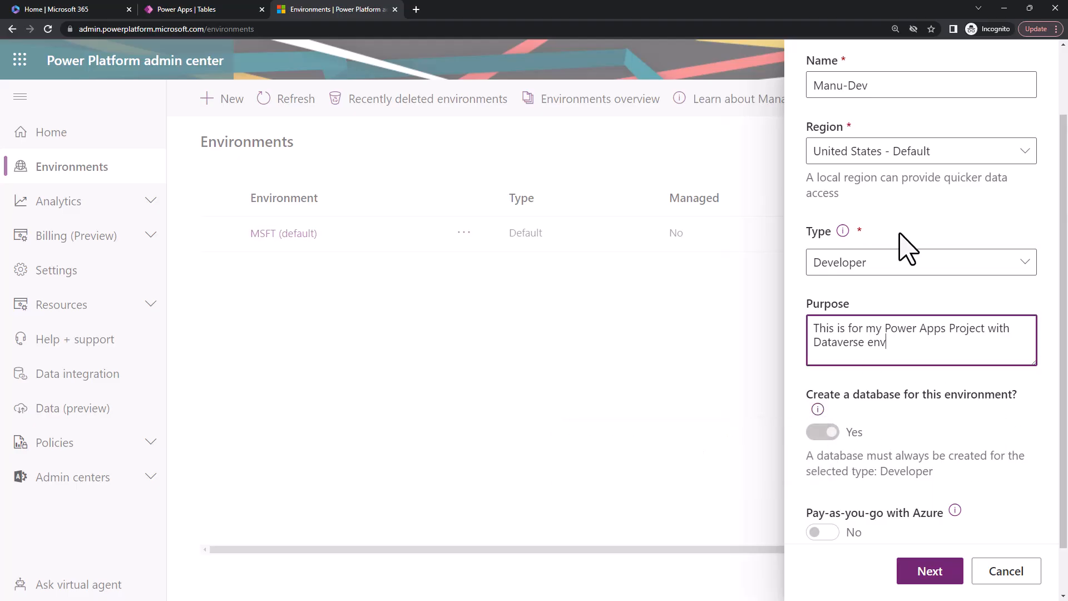
{"action": "left_click", "coordinate": [885, 272]}
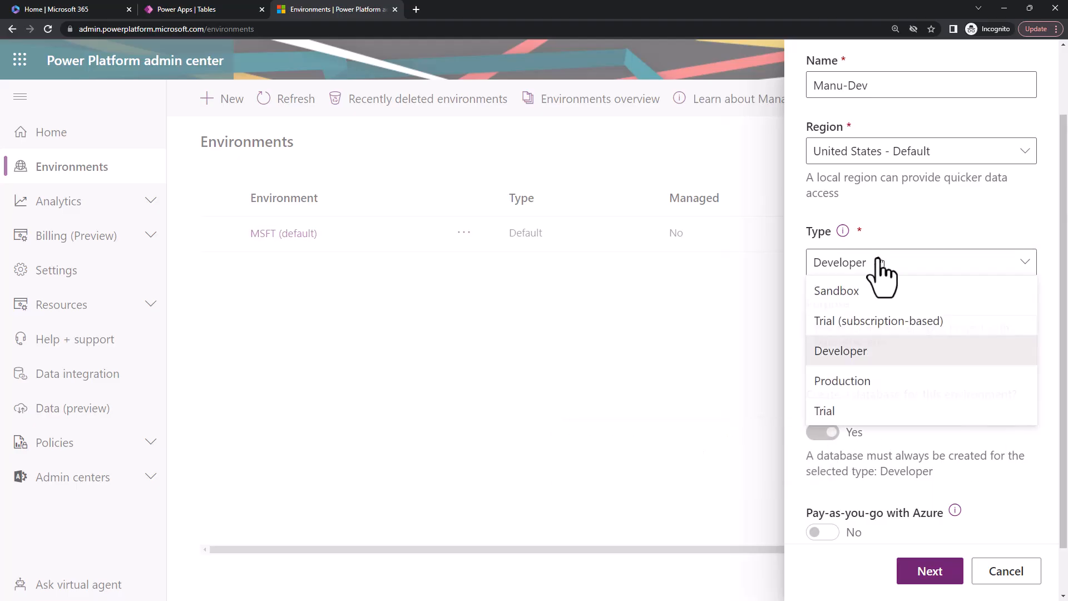
{"action": "left_click", "coordinate": [840, 412]}
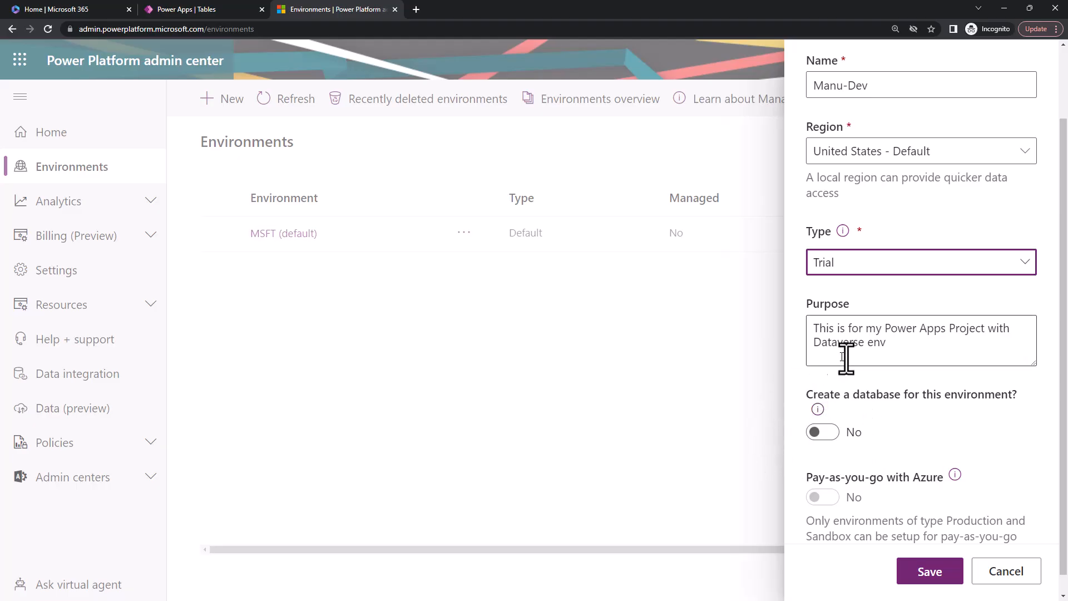
{"action": "left_click", "coordinate": [853, 263]}
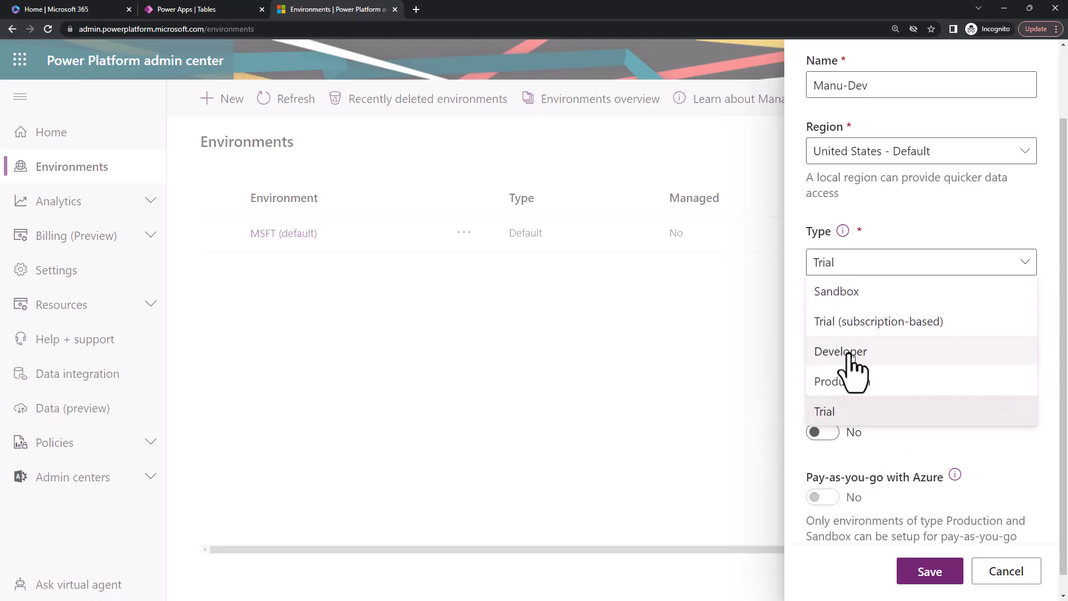
{"action": "left_click", "coordinate": [851, 352]}
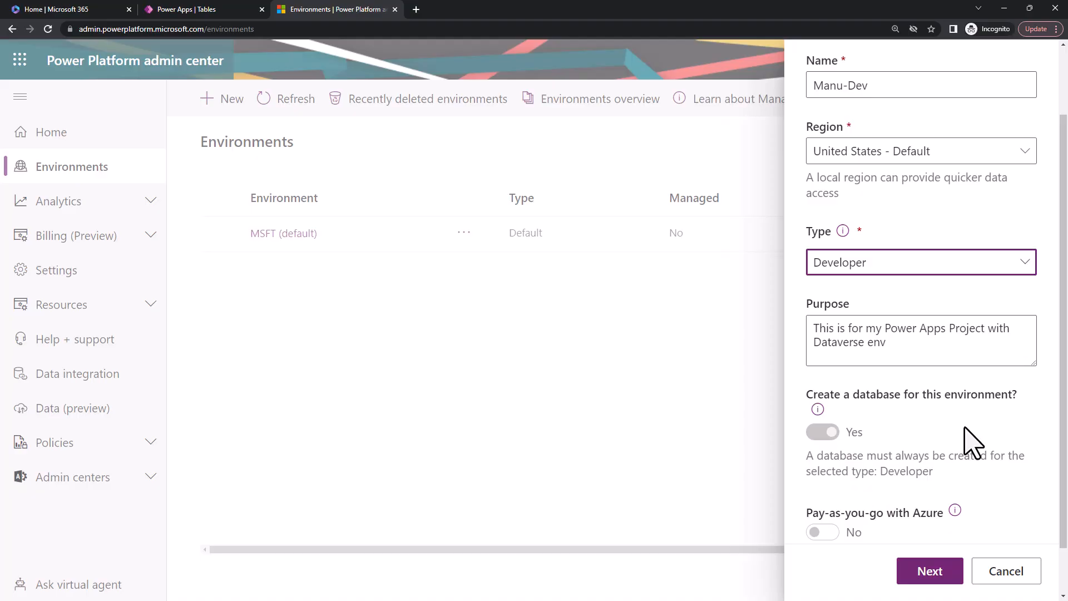
Continue to the database settings and save the environment with English (United States) as language and USD ($) as currency.
{"action": "scroll", "coordinate": [970, 442], "scroll_direction": "down", "scroll_amount": 1}
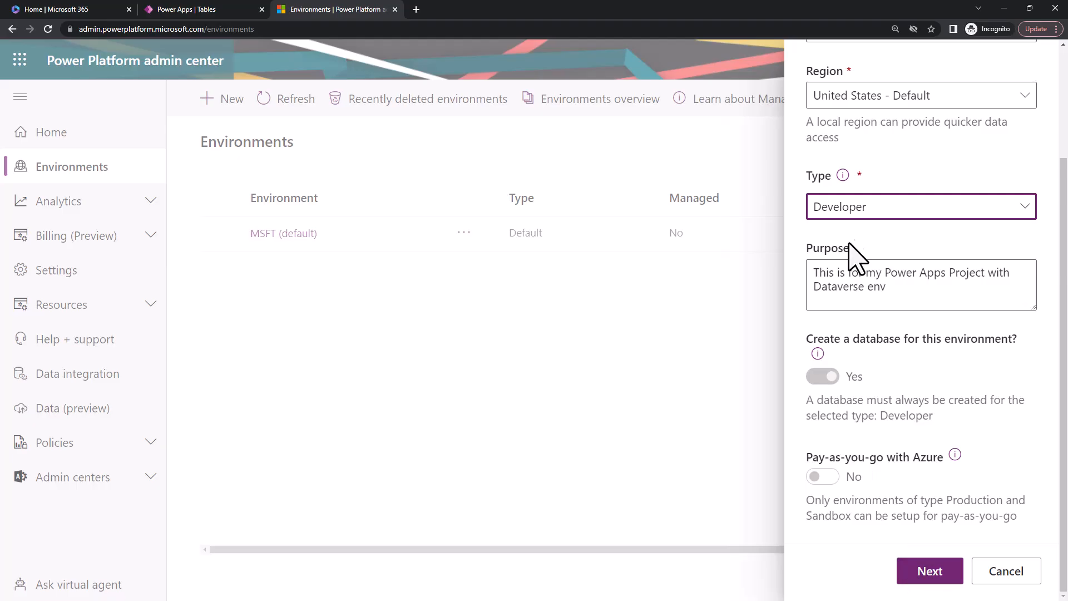
{"action": "left_click", "coordinate": [926, 576]}
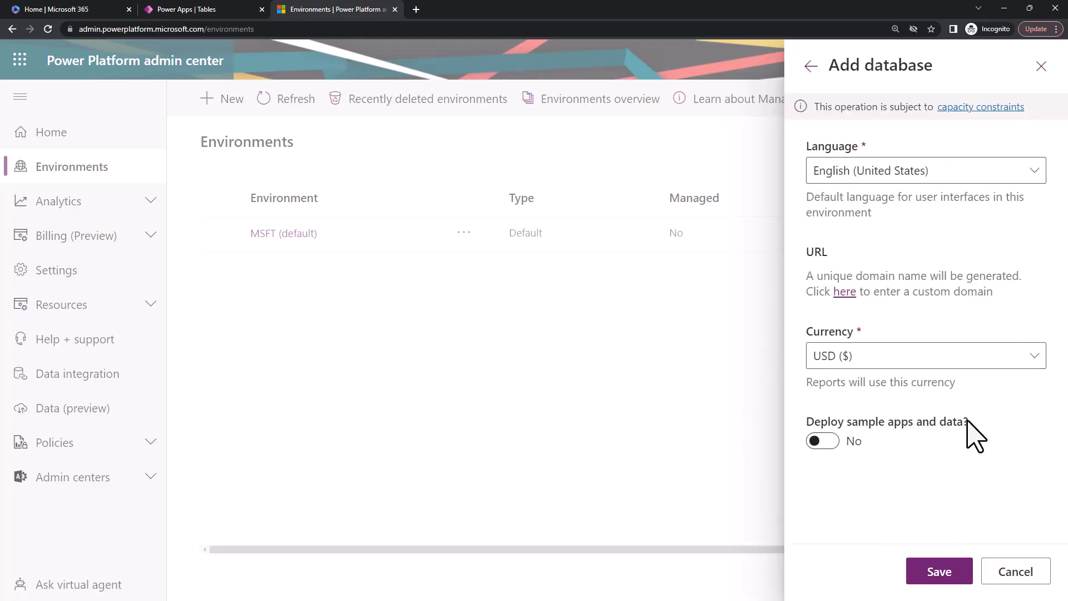
{"action": "left_click", "coordinate": [928, 569]}
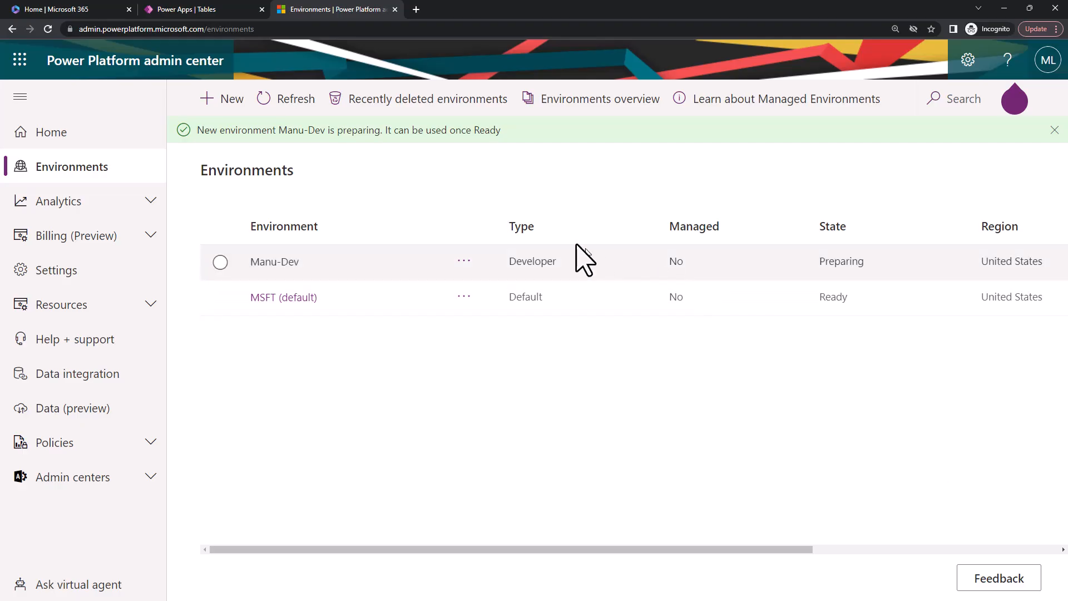
Switch to the Power Apps Tables page and close its Settings pane.
{"action": "left_click", "coordinate": [203, 10]}
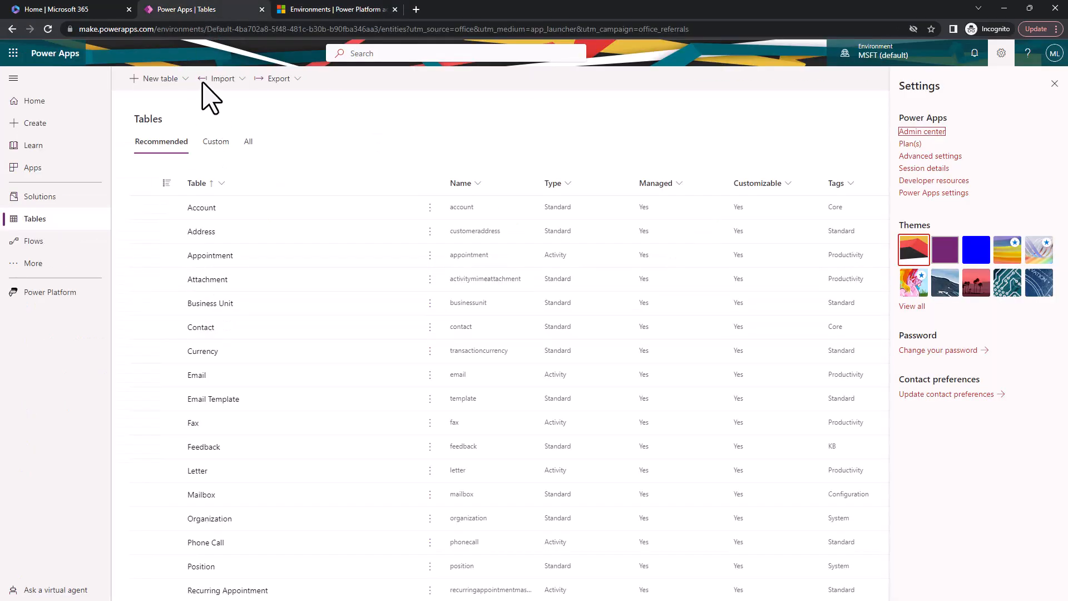
{"action": "left_click", "coordinate": [180, 83]}
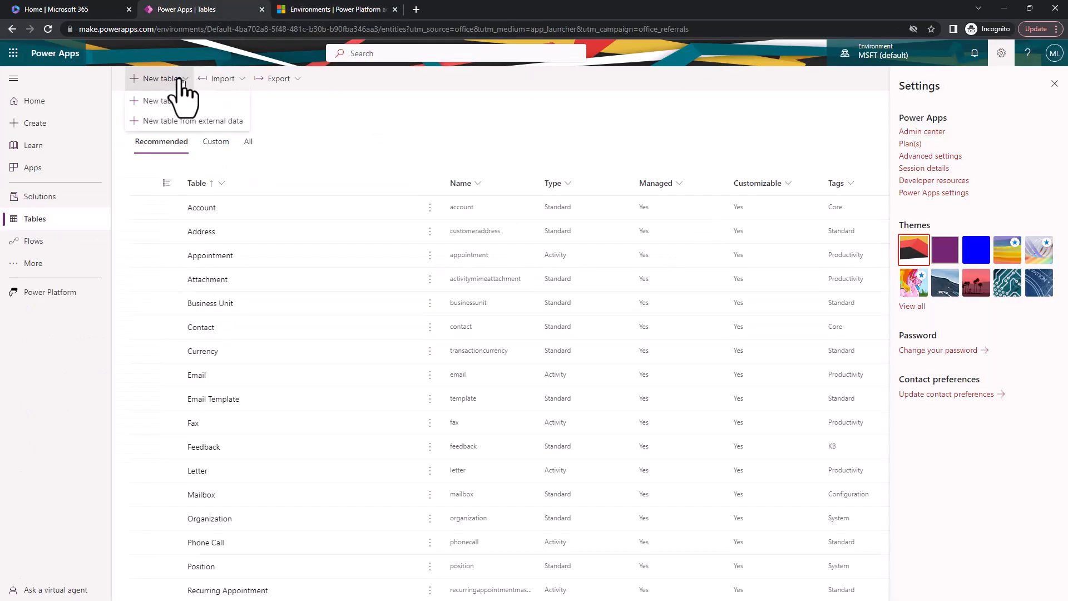
{"action": "left_click", "coordinate": [344, 113]}
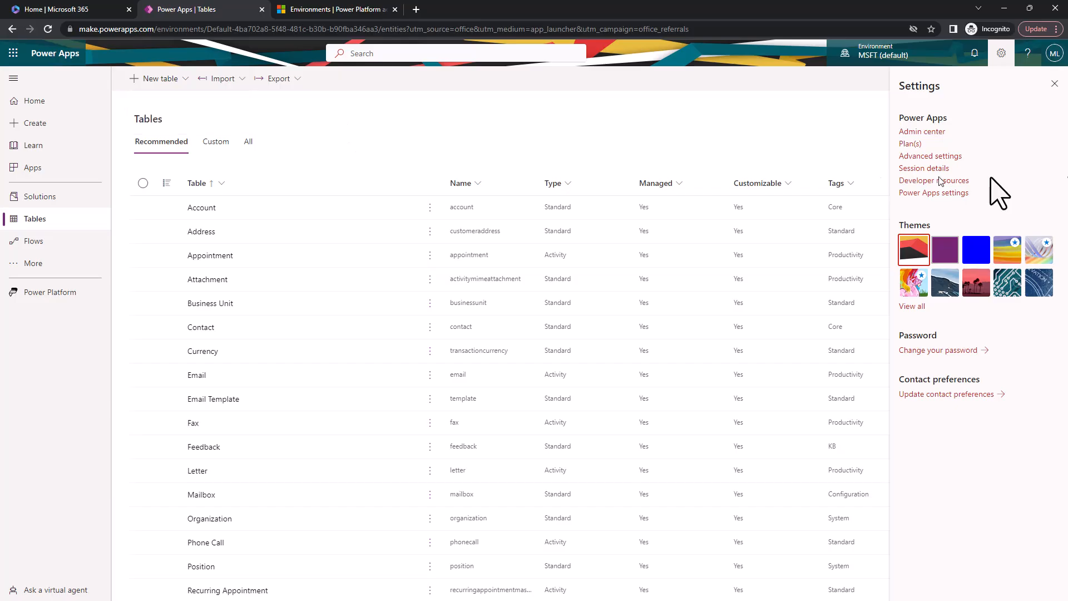
{"action": "left_click", "coordinate": [1054, 84]}
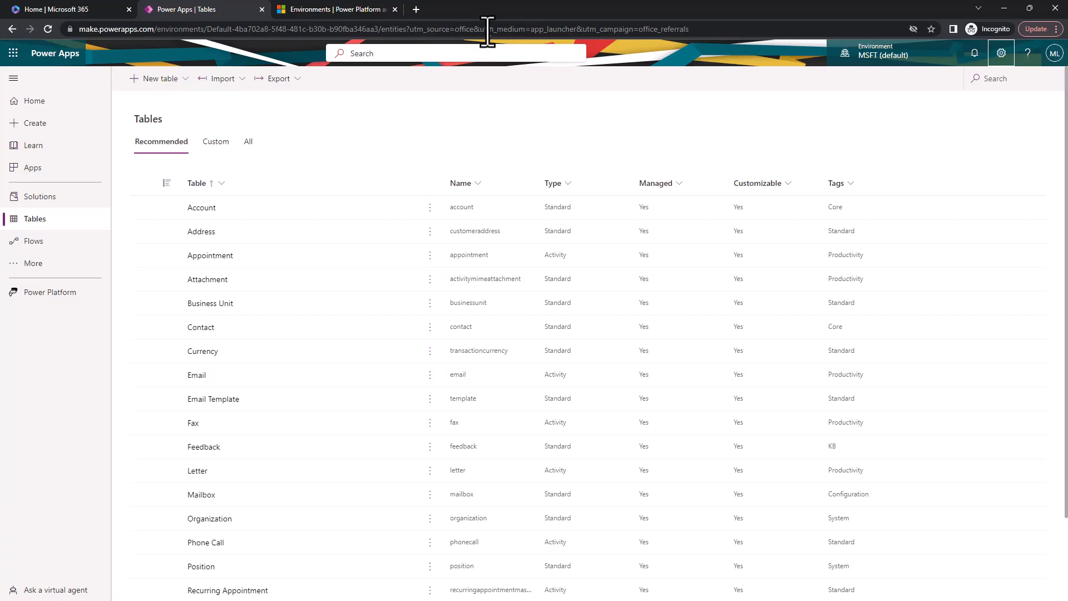
Return to the Power Platform admin center and refresh the Environments list to check the Manu-Dev environment's state.
{"action": "left_click", "coordinate": [364, 10]}
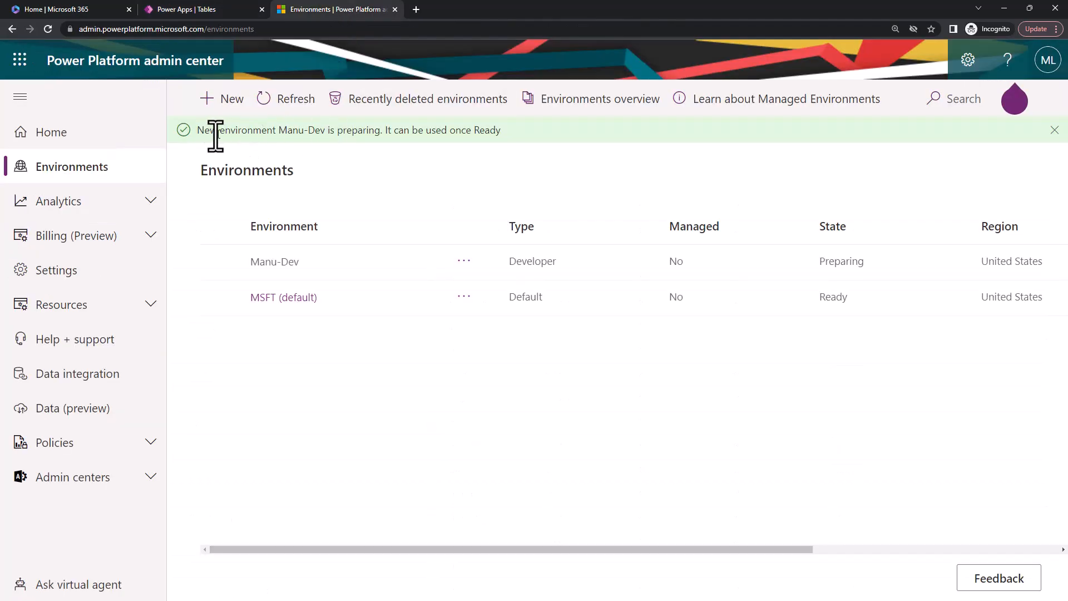
{"action": "left_click_drag", "start_coordinate": [203, 132], "coordinate": [553, 148]}
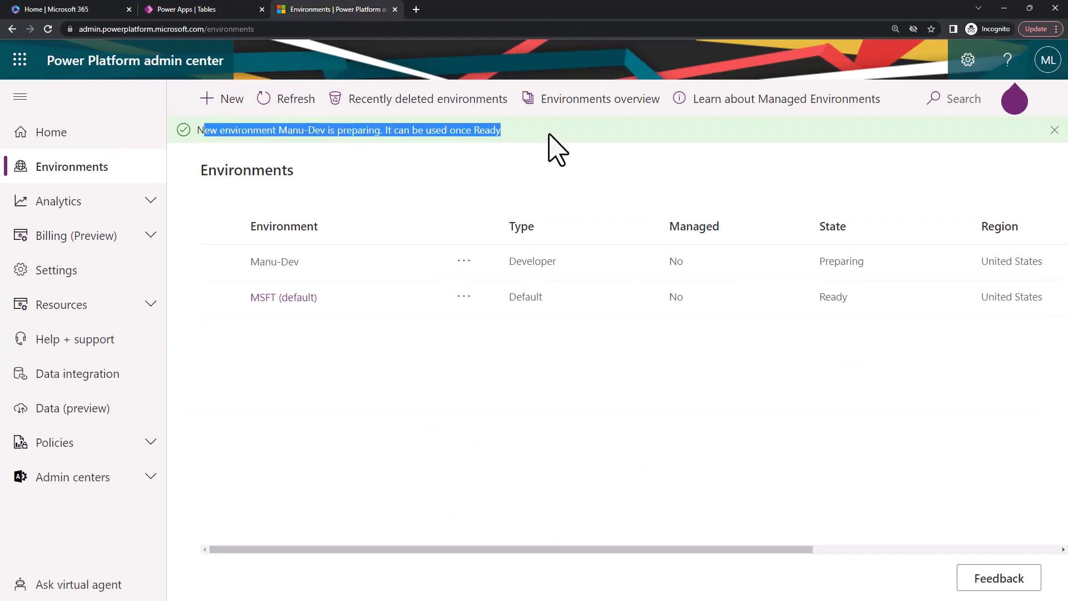
{"action": "left_click", "coordinate": [459, 159]}
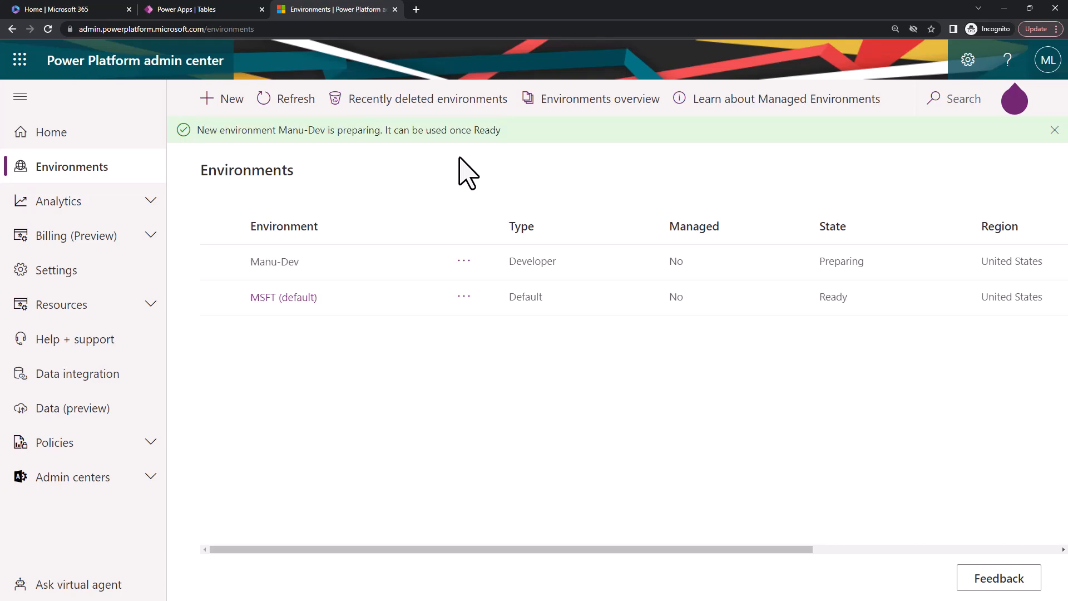
{"action": "left_click", "coordinate": [288, 102]}
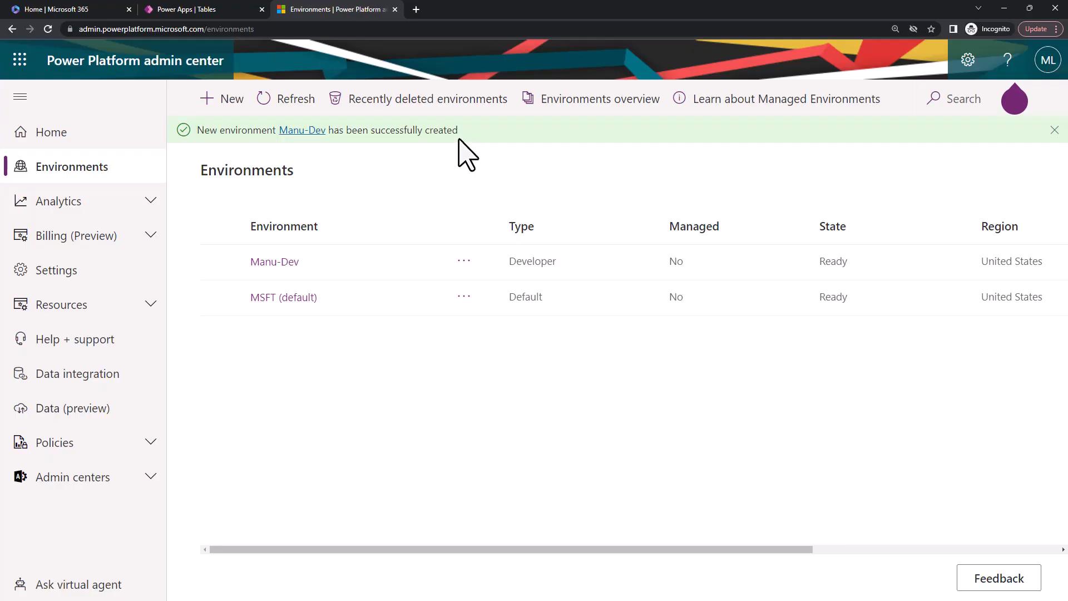
Switch to Power Apps and check which environments are offered for selection, without changing the current one.
{"action": "left_click", "coordinate": [174, 17]}
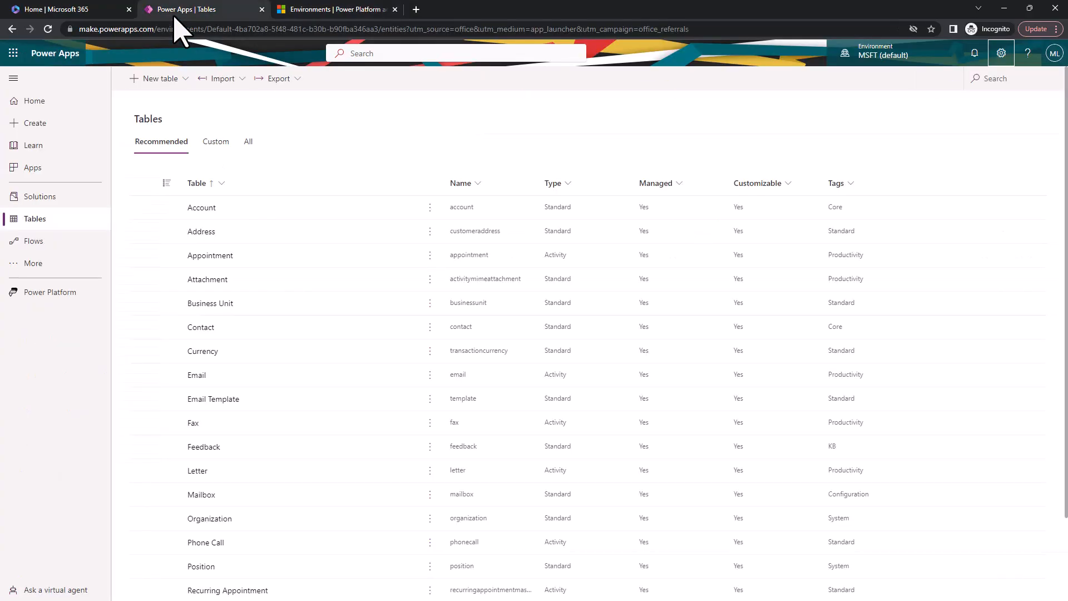
{"action": "left_click", "coordinate": [860, 58]}
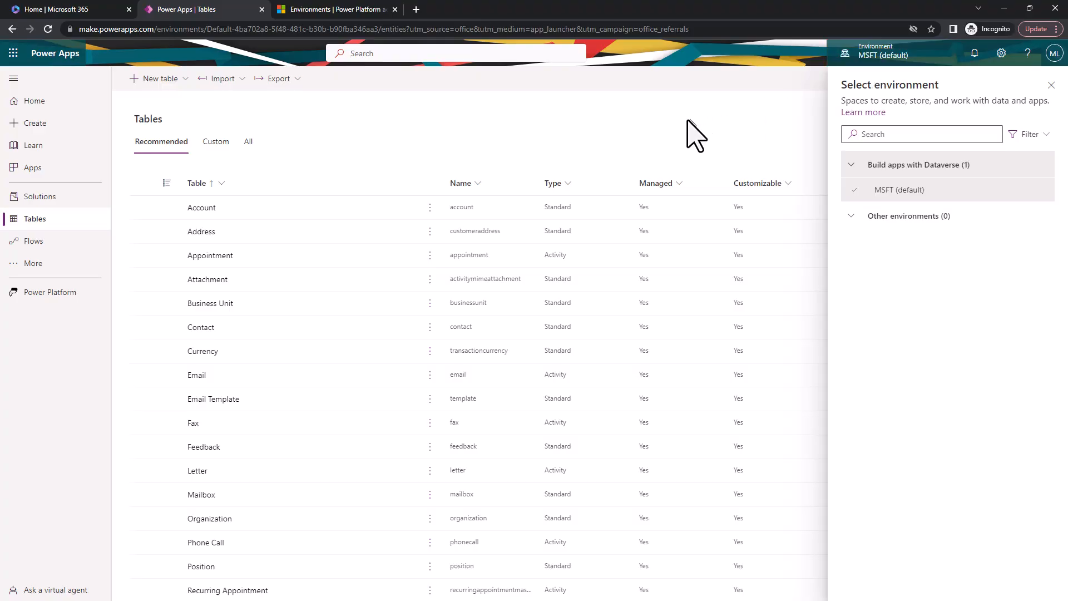
{"action": "left_click", "coordinate": [1050, 84]}
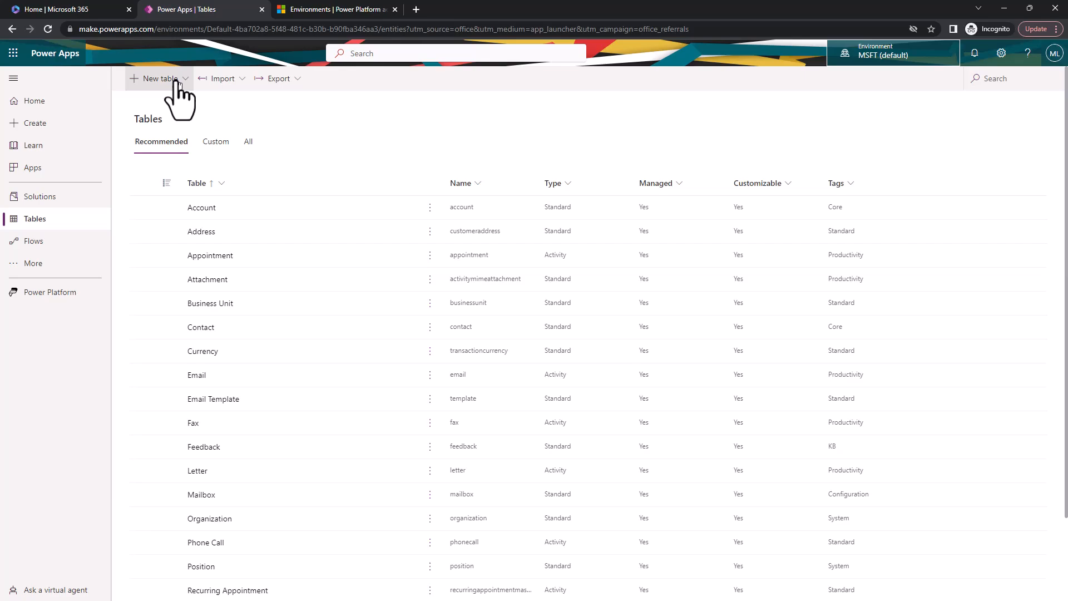
Open the list of solutions in the current environment.
{"action": "left_click", "coordinate": [35, 199]}
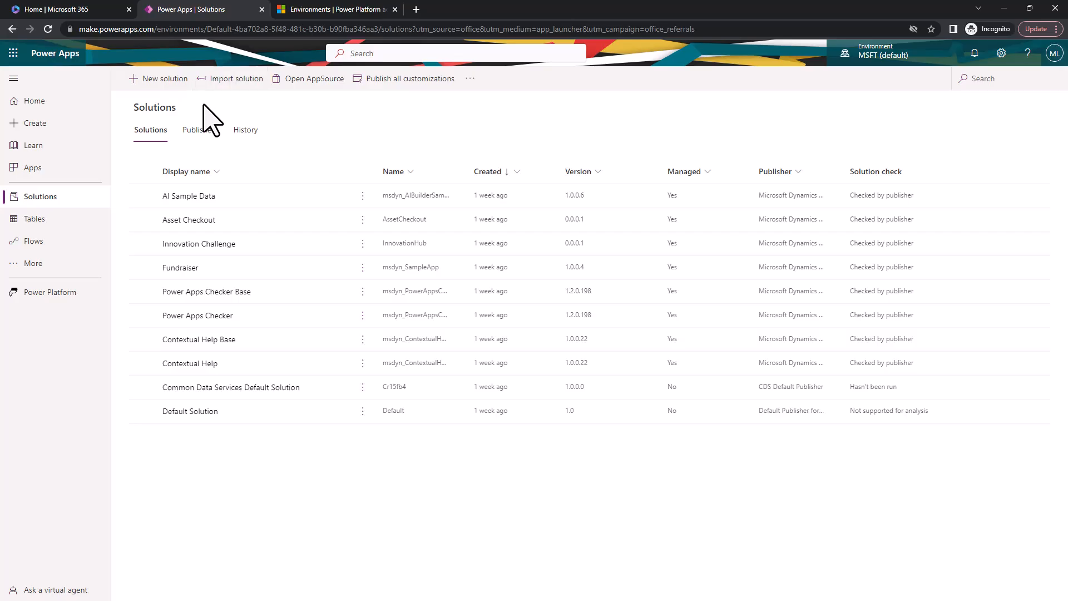
{"action": "left_click", "coordinate": [146, 85]}
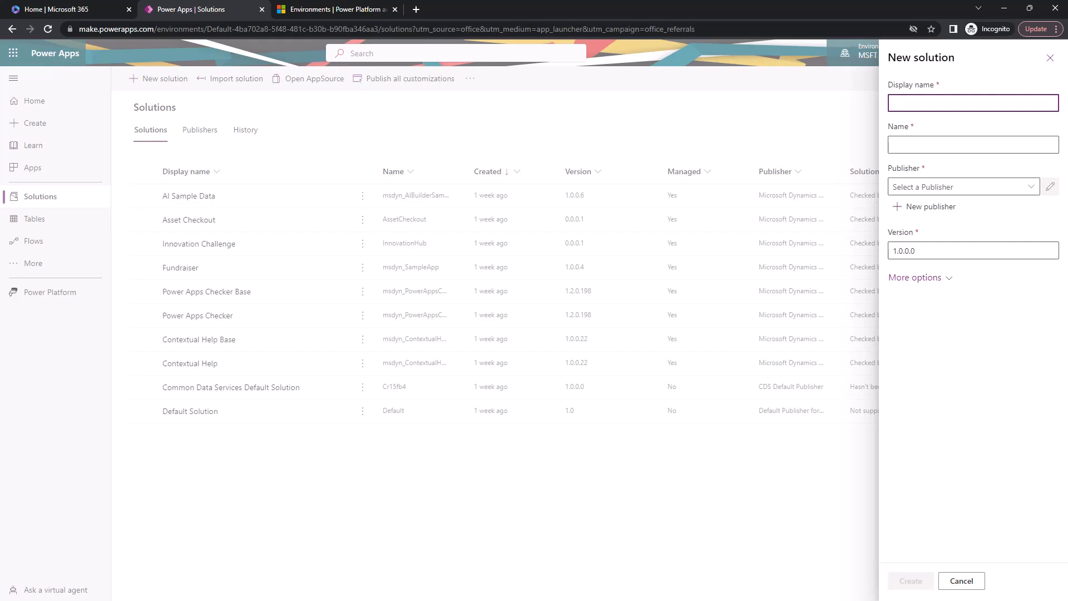
{"action": "left_click", "coordinate": [918, 104]}
{"action": "left_click", "coordinate": [918, 103]}
{"action": "type", "text": "VetCare"}
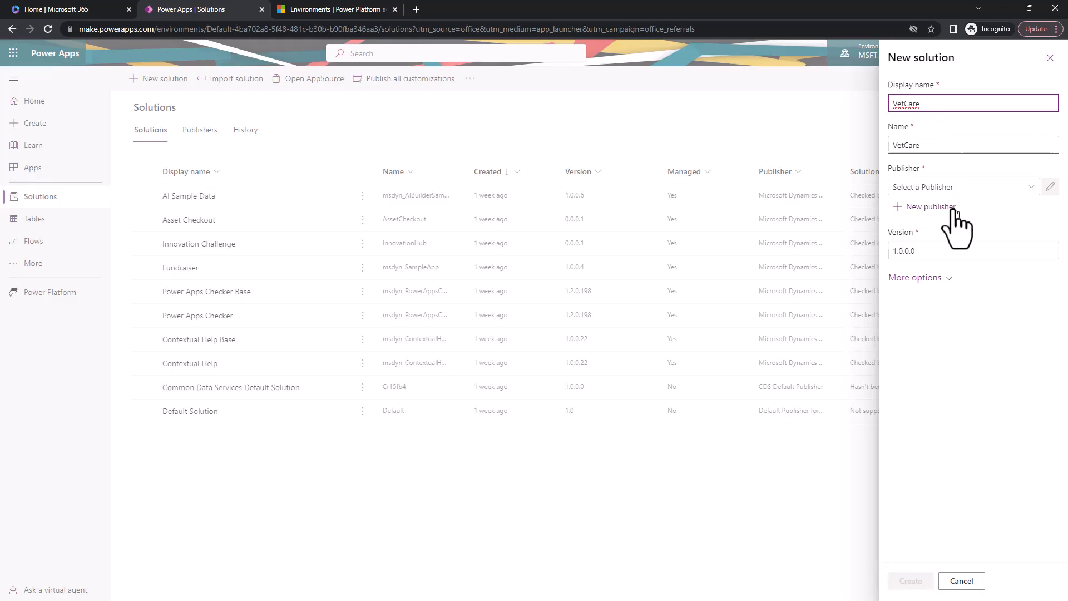
{"action": "left_click", "coordinate": [923, 278]}
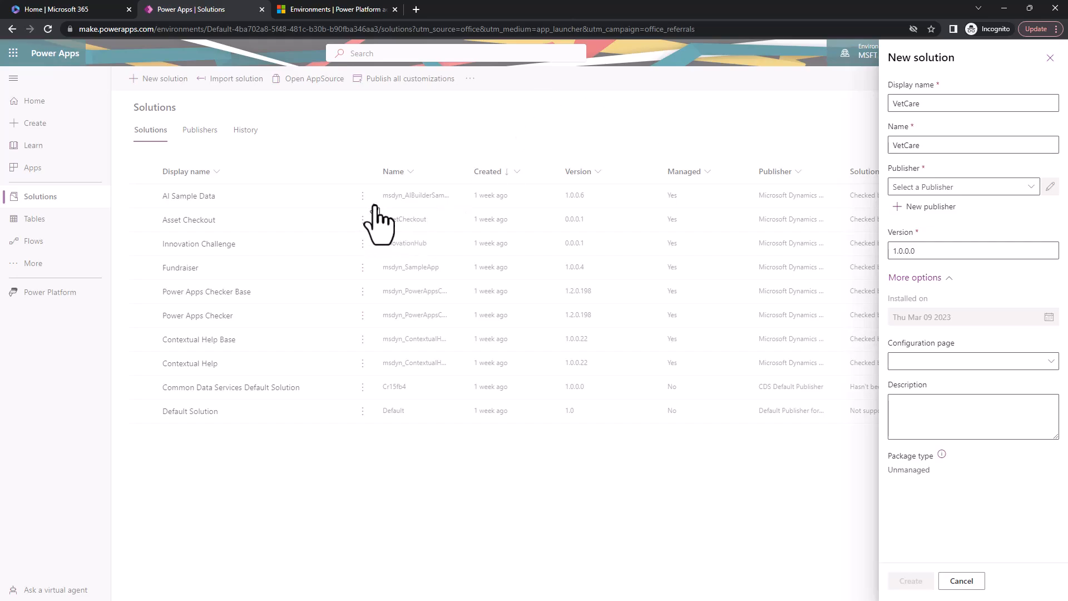
{"action": "left_click", "coordinate": [961, 581]}
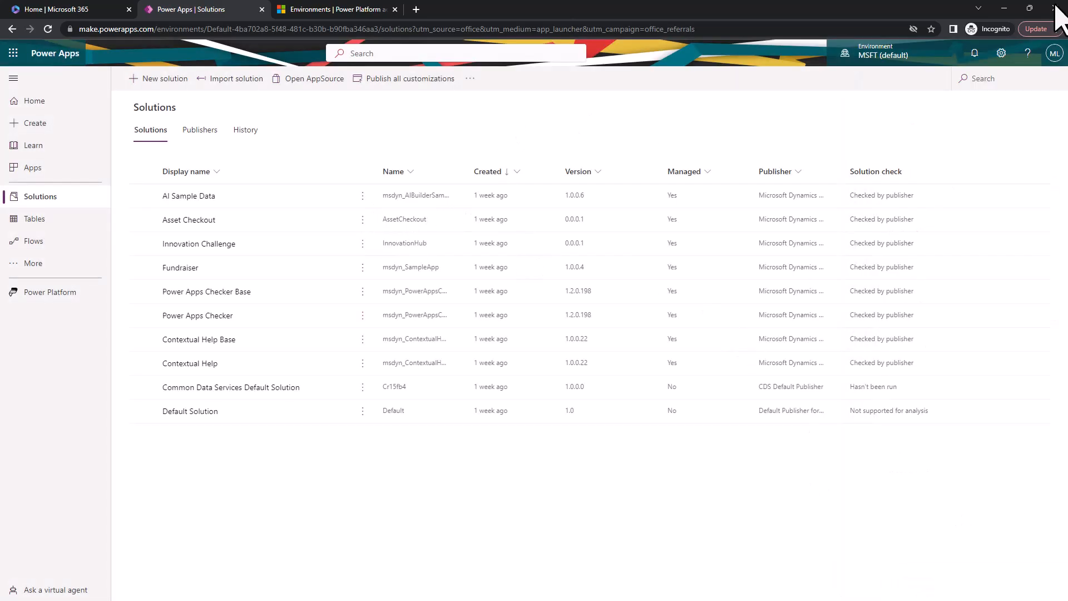
Enlarge the browser's page zoom to 125%.
{"action": "left_click", "coordinate": [1055, 29]}
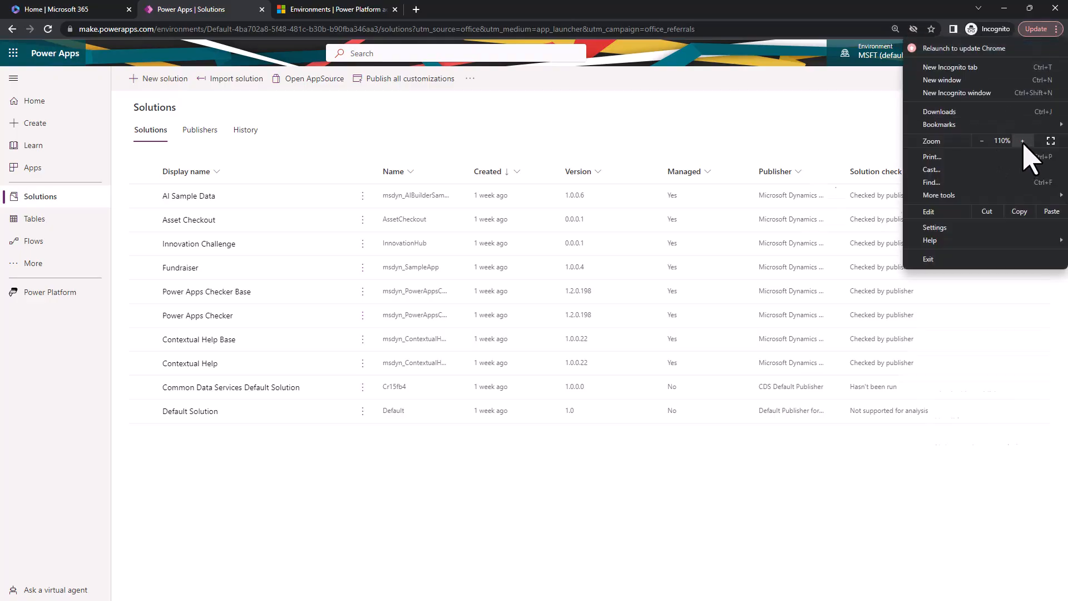
{"action": "left_click", "coordinate": [1022, 140]}
{"action": "left_click", "coordinate": [1023, 140]}
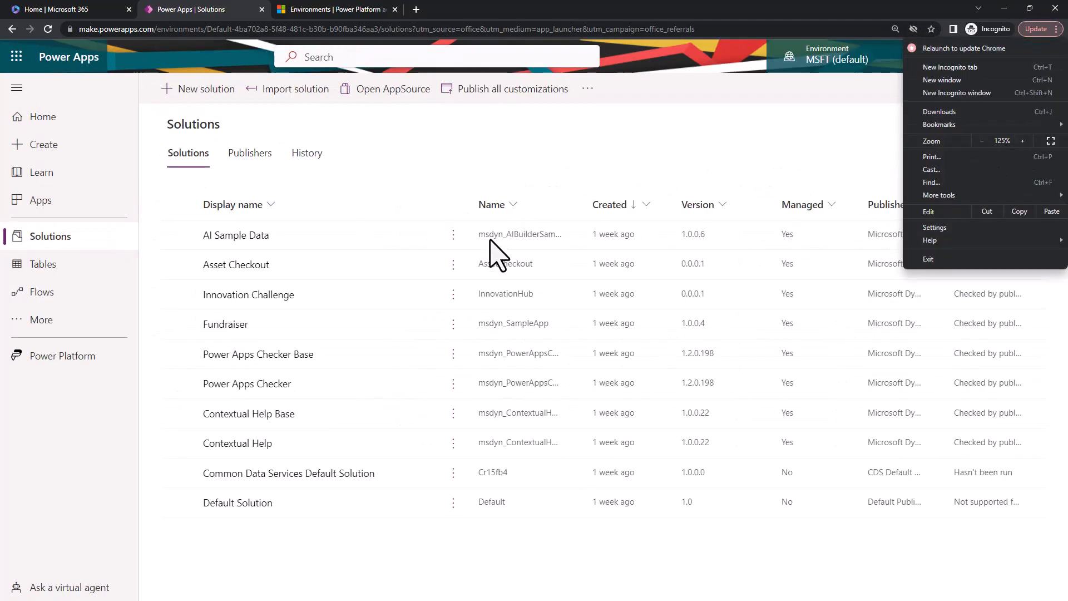
{"action": "left_click", "coordinate": [529, 174]}
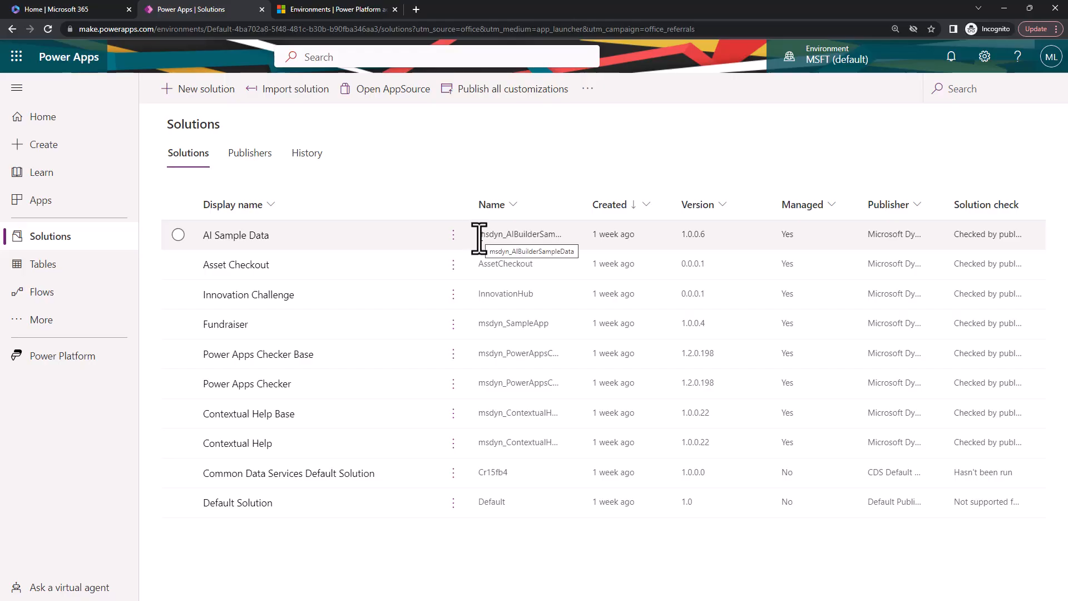
{"action": "left_click", "coordinate": [484, 238]}
{"action": "left_click_drag", "start_coordinate": [484, 238], "coordinate": [507, 238]}
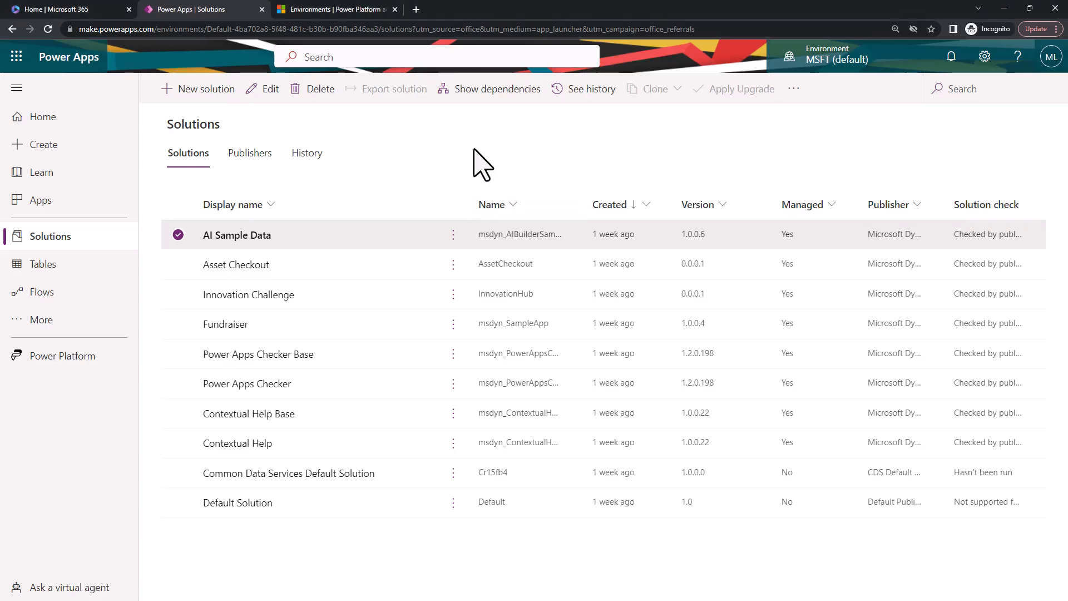
{"action": "left_click", "coordinate": [174, 237]}
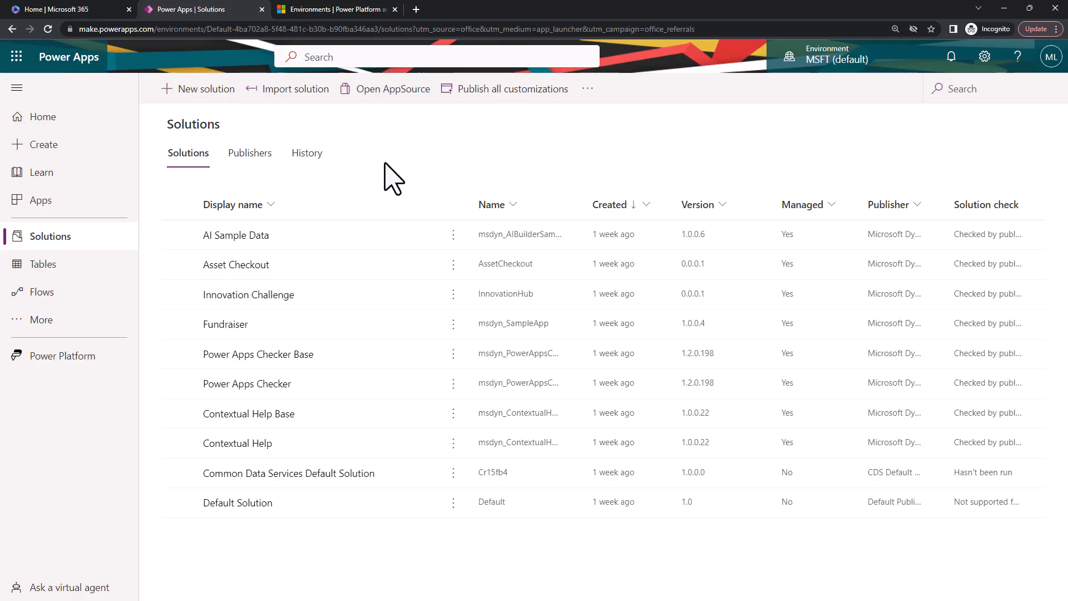
Start a new solution with the display name VetCare and expand its additional options.
{"action": "left_click", "coordinate": [207, 89]}
{"action": "type", "text": "VetCare"}
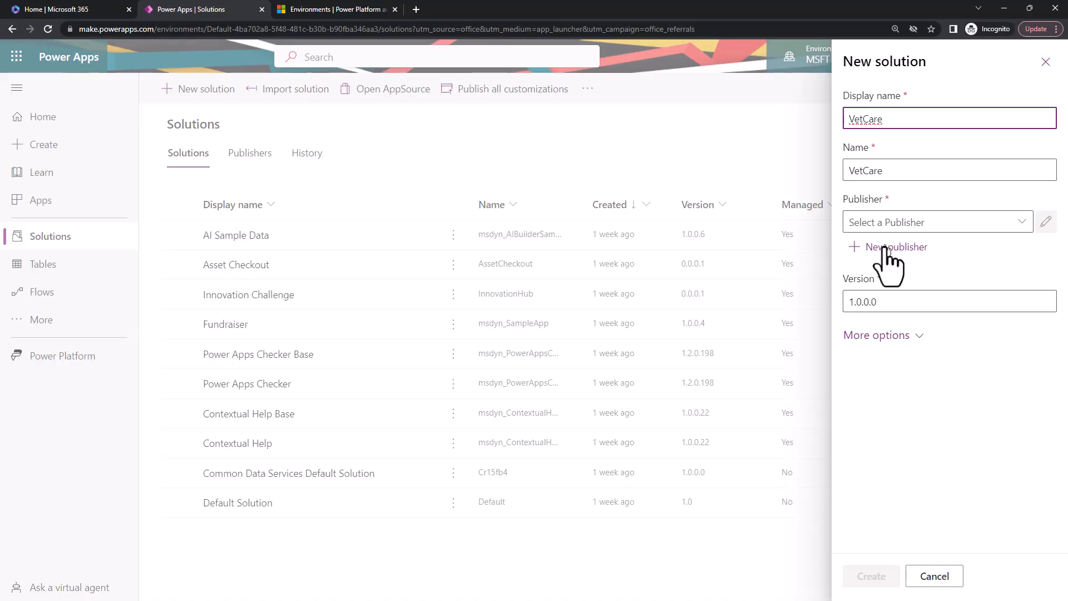
{"action": "left_click", "coordinate": [904, 336]}
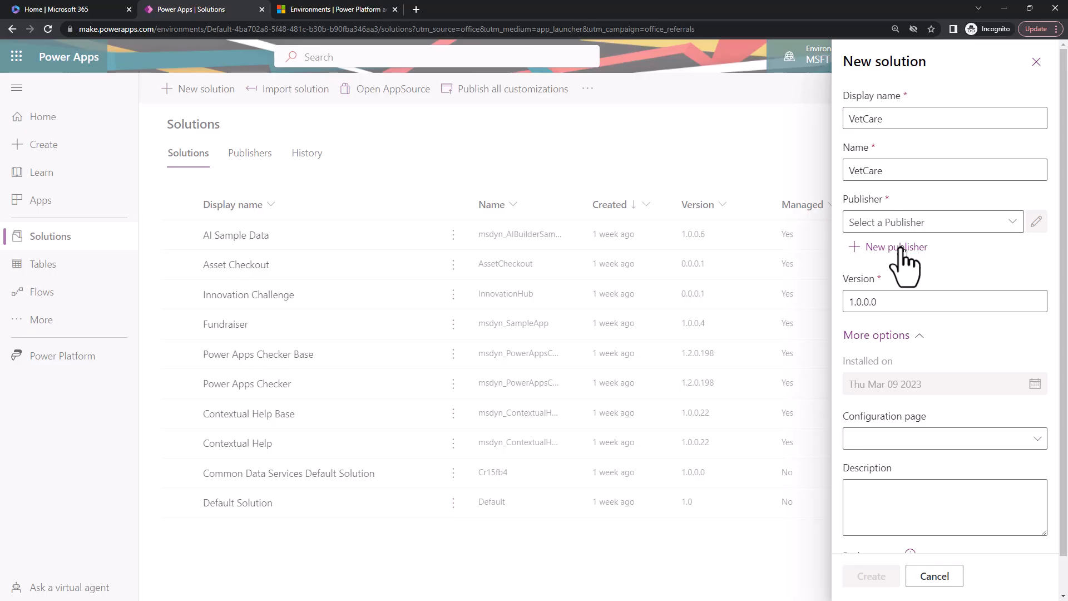
Start a new publisher for the solution, with VetCare as both its display name and its name.
{"action": "left_click", "coordinate": [1014, 222]}
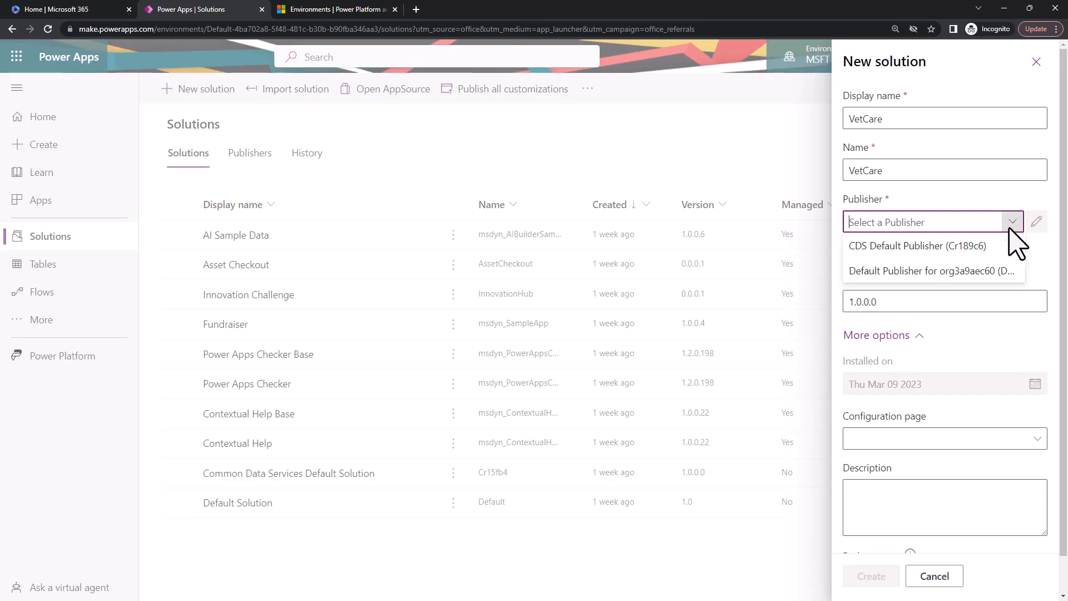
{"action": "left_click", "coordinate": [924, 204]}
{"action": "left_click", "coordinate": [897, 246]}
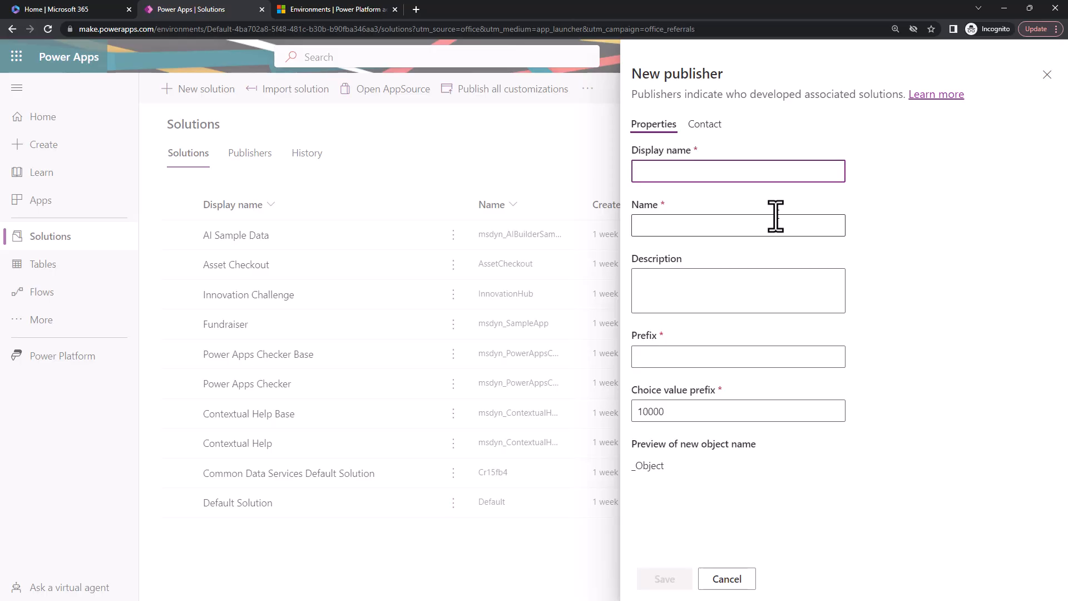
{"action": "type", "text": "vetcare"}
{"action": "left_click", "coordinate": [775, 216]}
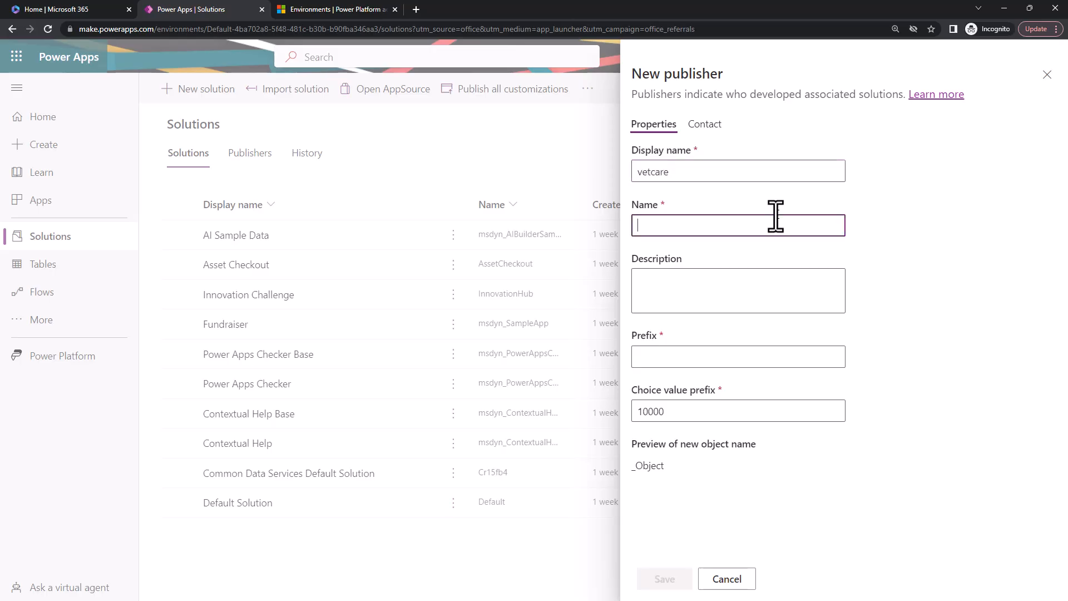
{"action": "key", "text": "shift+Tab"}
{"action": "type", "text": "vc"}
{"action": "left_click", "coordinate": [775, 217]}
{"action": "type", "text": "VetCare"}
{"action": "double_click", "coordinate": [646, 225]}
{"action": "key", "text": "ctrl+c"}
{"action": "double_click", "coordinate": [663, 170]}
{"action": "key", "text": "ctrl+v"}
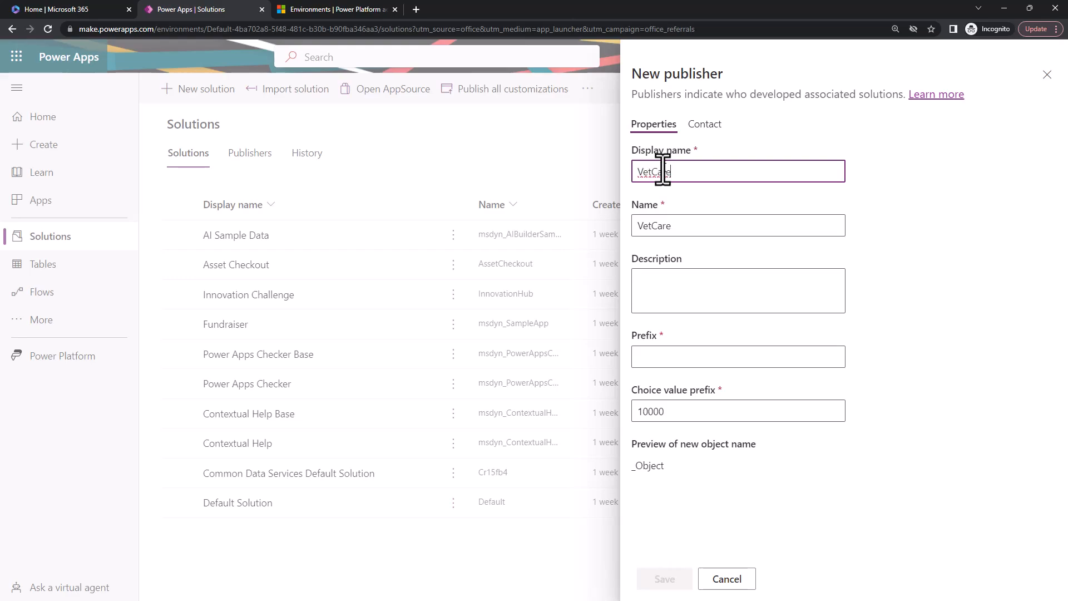
Set the new publisher's prefix to vc and save the publisher.
{"action": "left_click", "coordinate": [654, 355]}
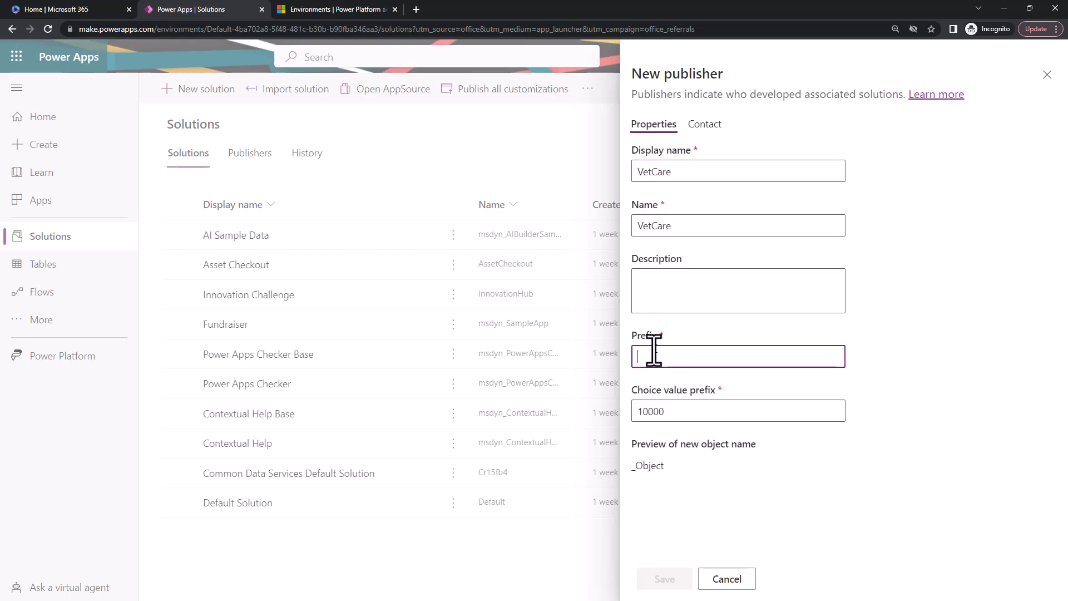
{"action": "type", "text": "vc"}
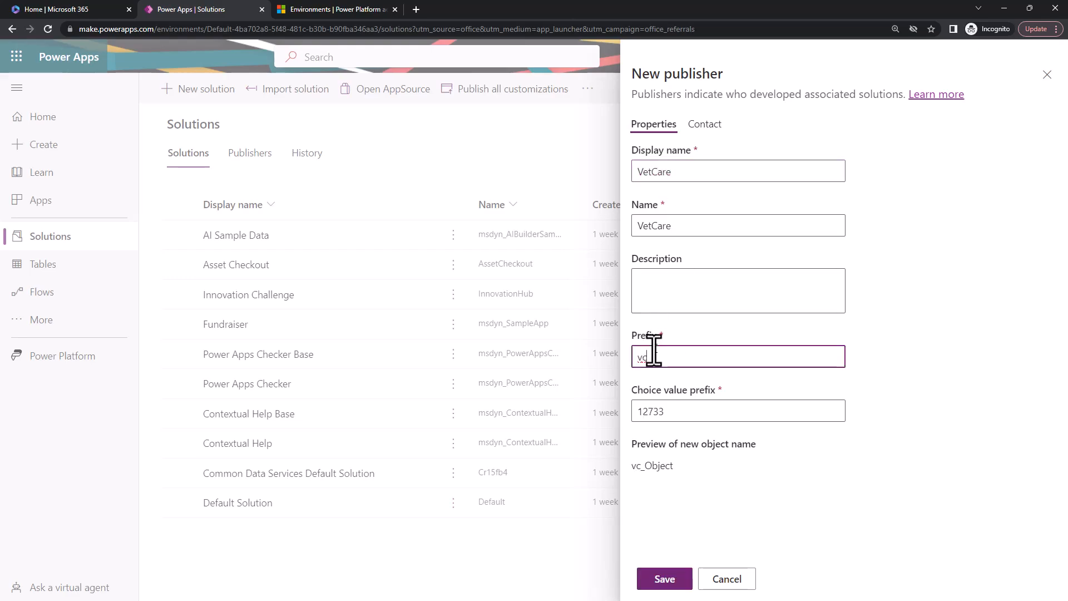
{"action": "key", "text": "BackSpace"}
{"action": "key", "text": "BackSpace"}
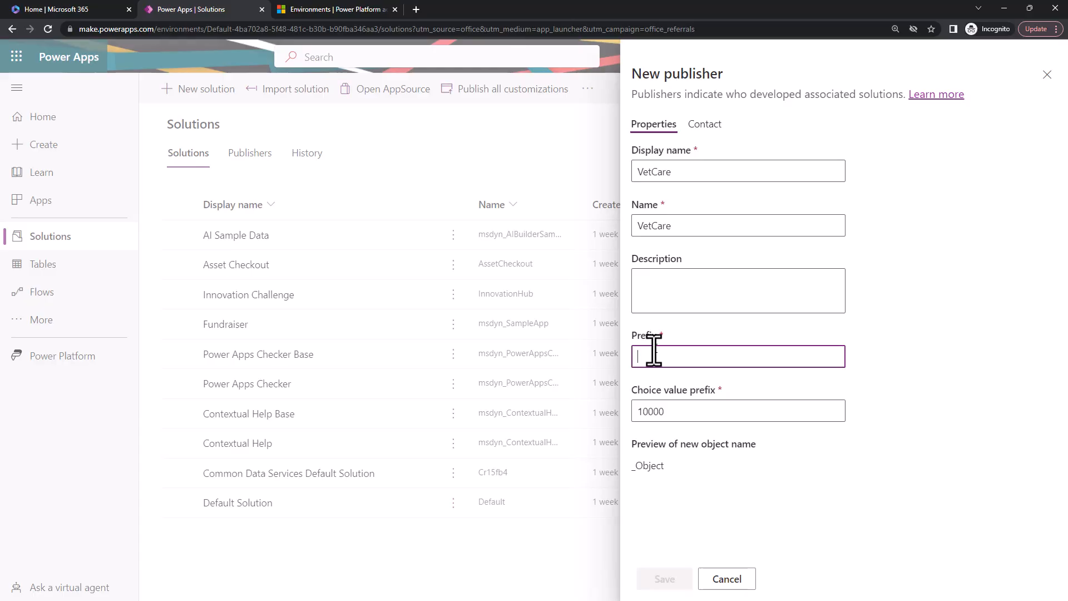
{"action": "type", "text": "vc"}
{"action": "left_click_drag", "start_coordinate": [632, 467], "coordinate": [641, 467]}
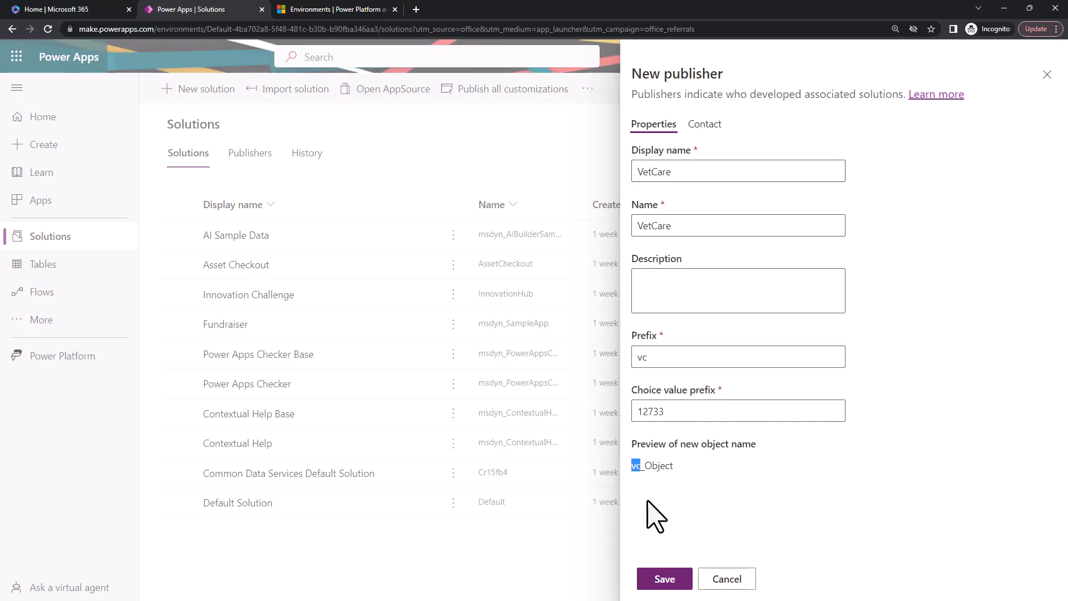
{"action": "left_click", "coordinate": [648, 501]}
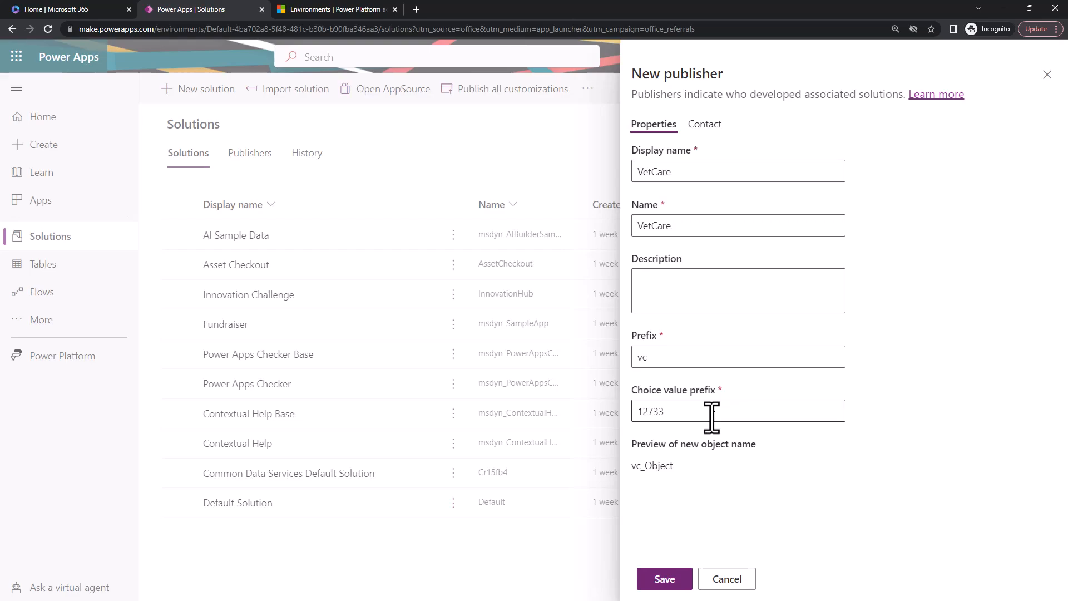
{"action": "left_click_drag", "start_coordinate": [711, 416], "coordinate": [634, 425]}
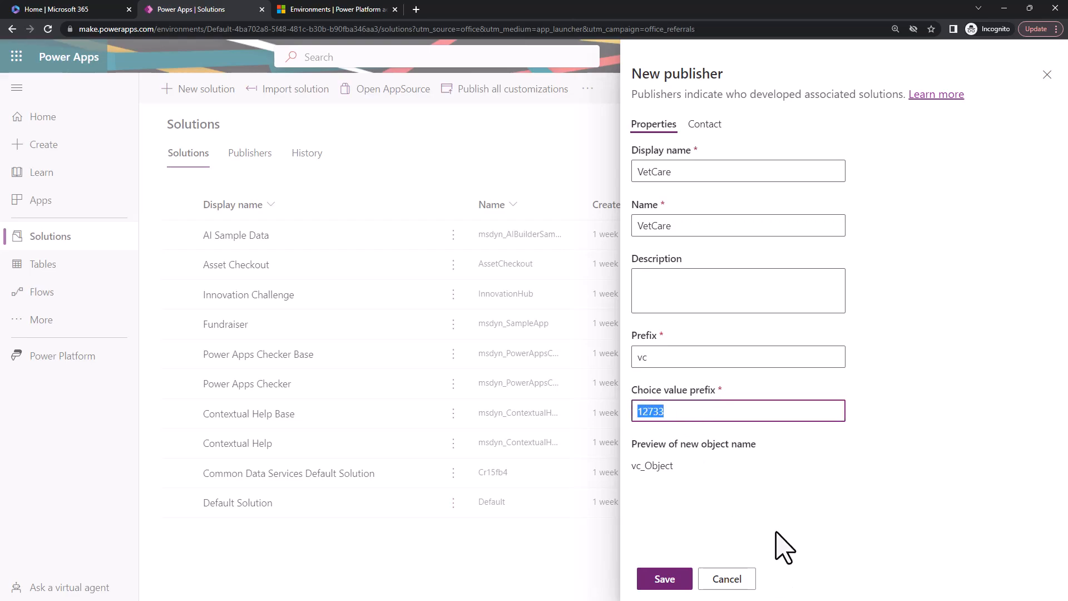
{"action": "left_click", "coordinate": [695, 560]}
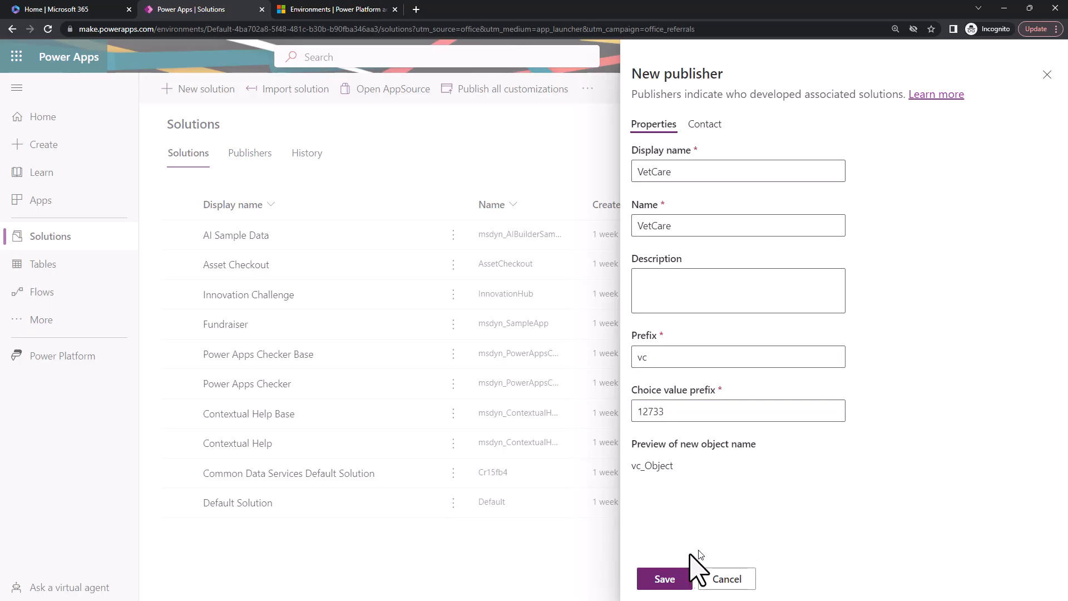
{"action": "left_click", "coordinate": [653, 578]}
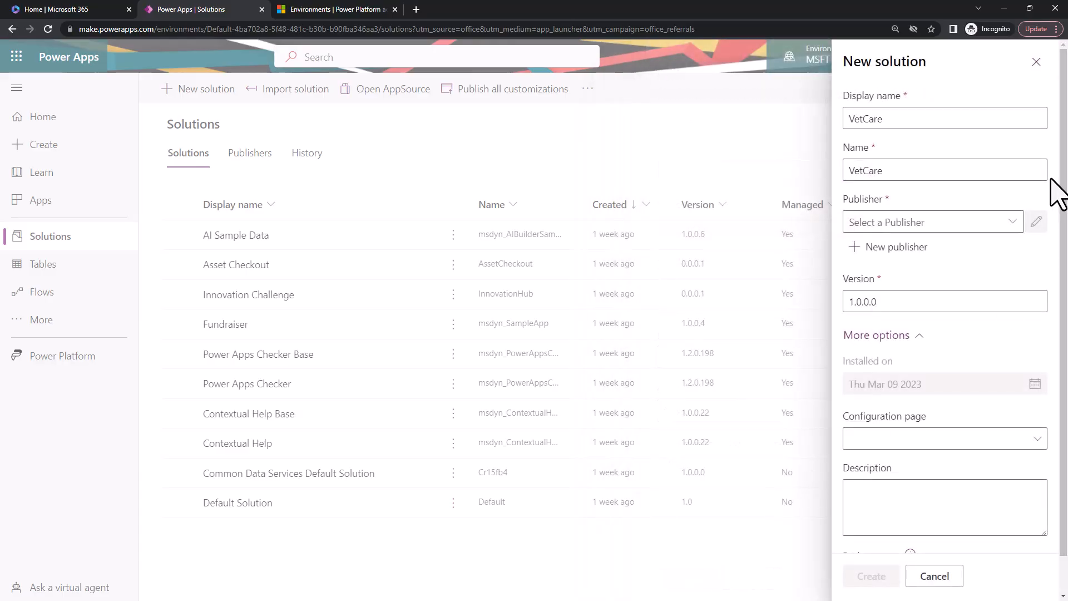
Assign the VetCare publisher to the new solution and check the available configuration pages without choosing one.
{"action": "left_click", "coordinate": [1020, 228]}
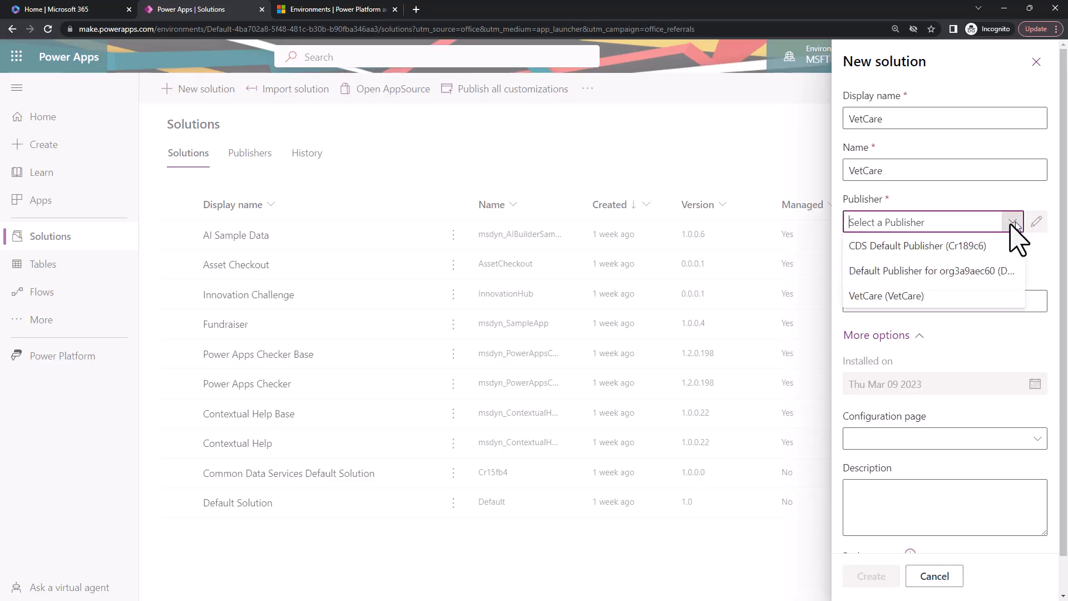
{"action": "left_click", "coordinate": [920, 296]}
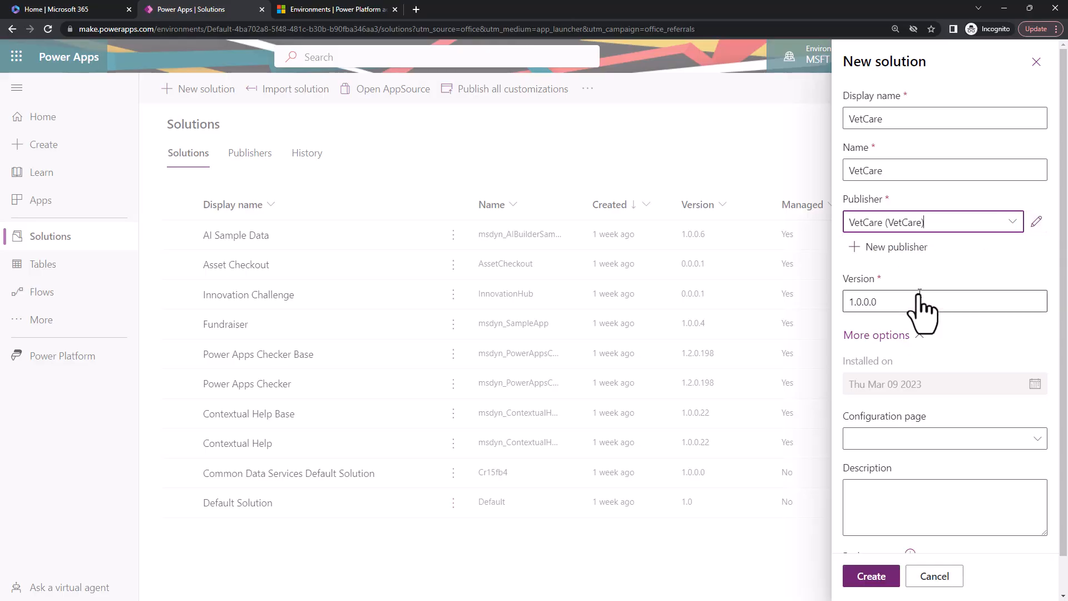
{"action": "left_click_drag", "start_coordinate": [918, 297], "coordinate": [840, 304]}
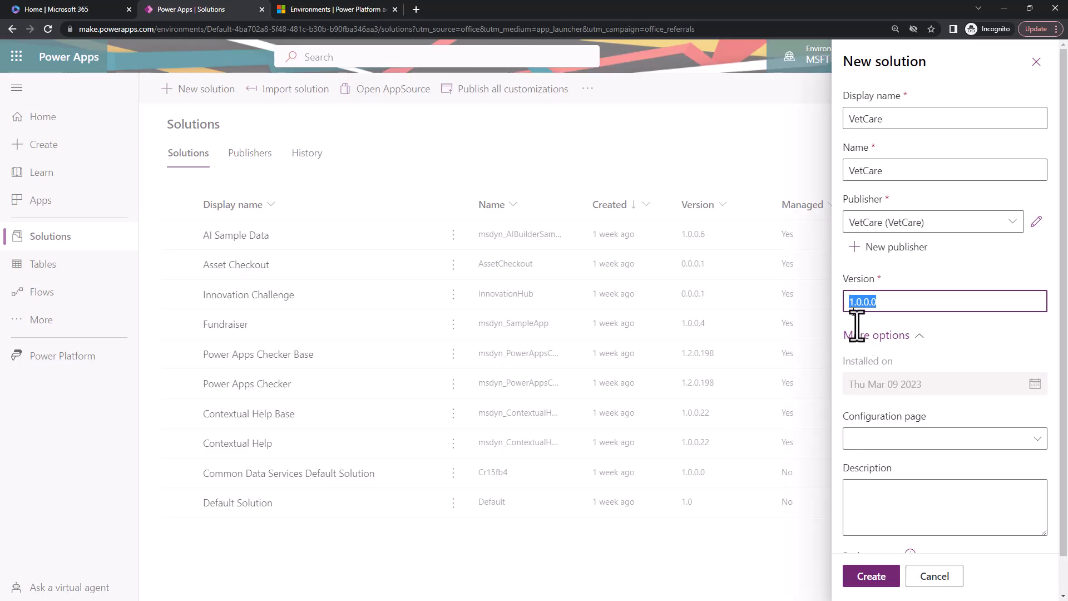
{"action": "left_click", "coordinate": [900, 498]}
{"action": "scroll", "coordinate": [904, 473], "scroll_direction": "down", "scroll_amount": 1}
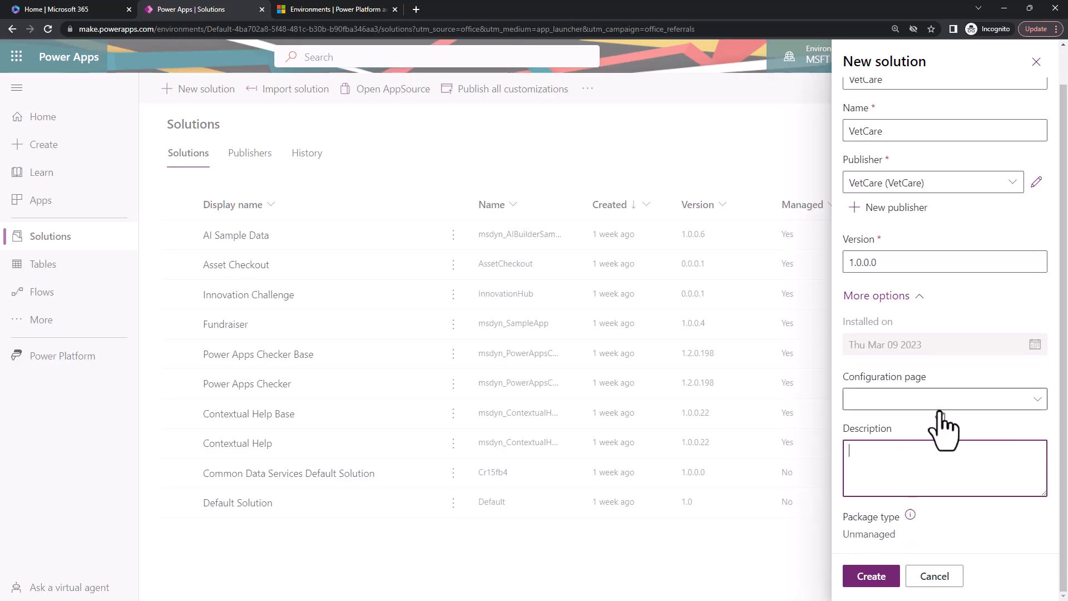
{"action": "left_click", "coordinate": [1019, 398]}
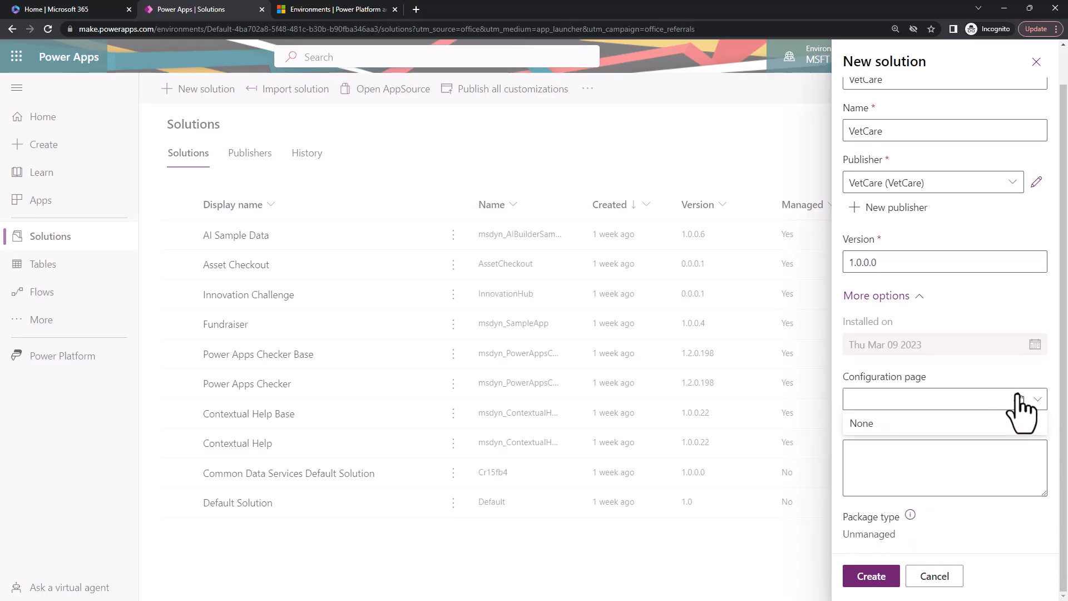
{"action": "left_click", "coordinate": [994, 375]}
Enter the description "This is for VetCare project for maintaining all the details" and create the solution.
{"action": "left_click", "coordinate": [945, 465]}
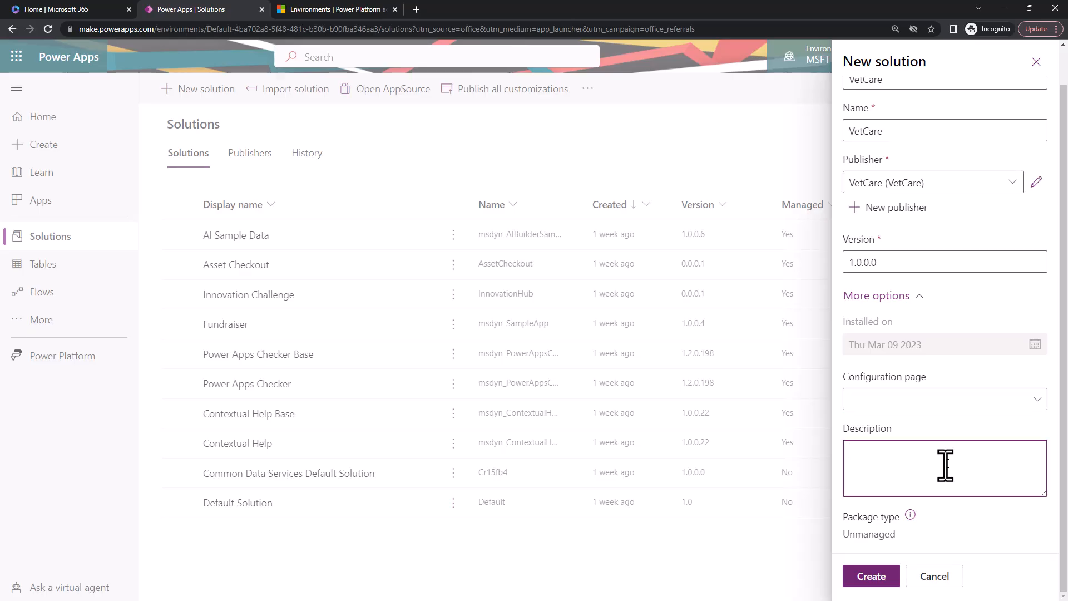
{"action": "type", "text": "This is for"}
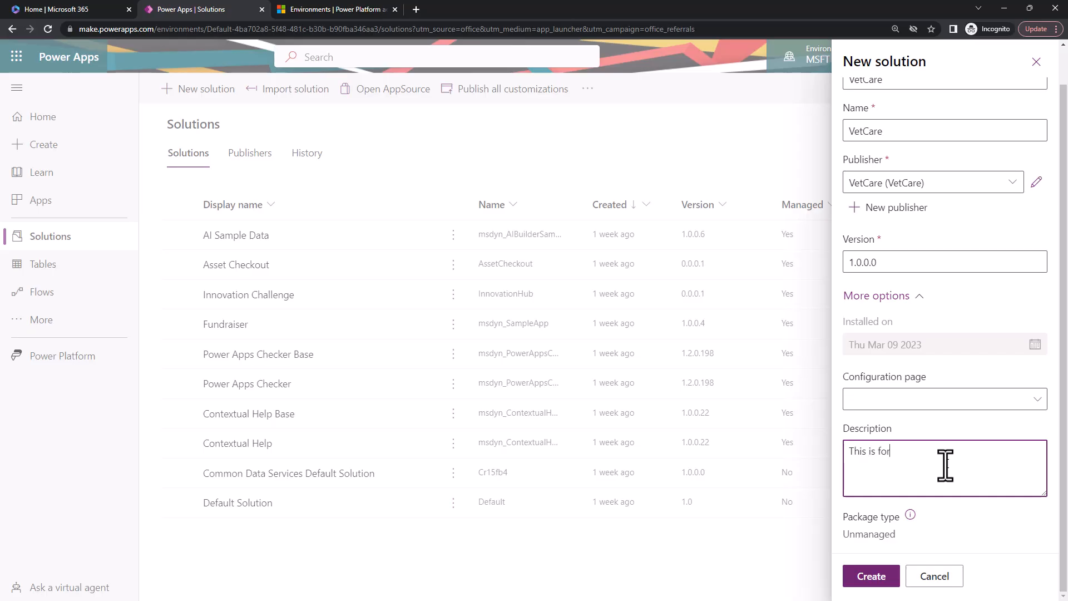
{"action": "type", "text": " VetCare project fro"}
{"action": "key", "text": "BackSpace"}
{"action": "type", "text": "or mai"}
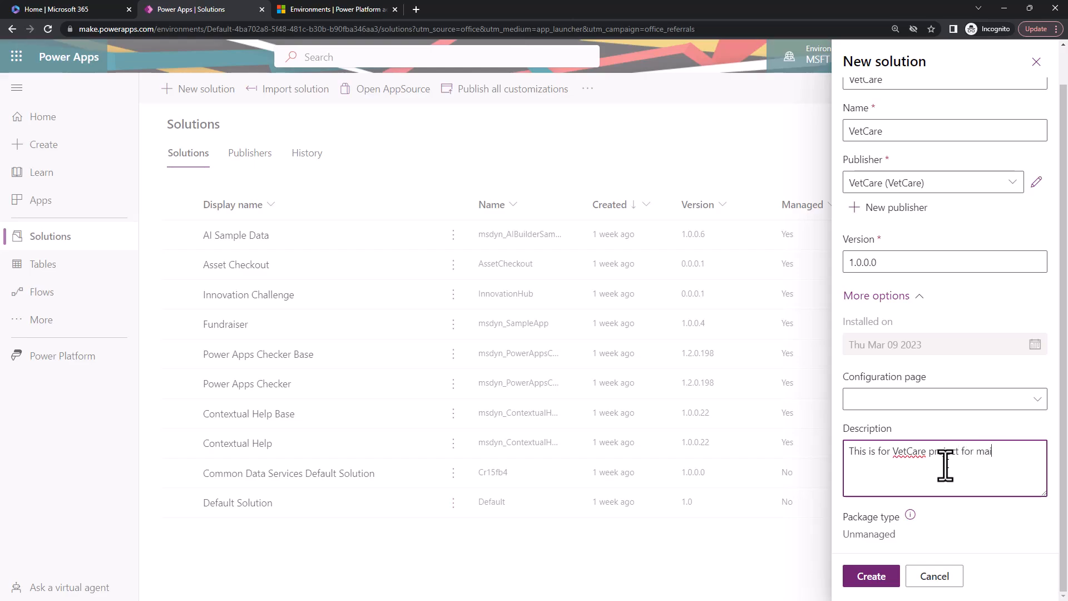
{"action": "type", "text": "ntinaing"}
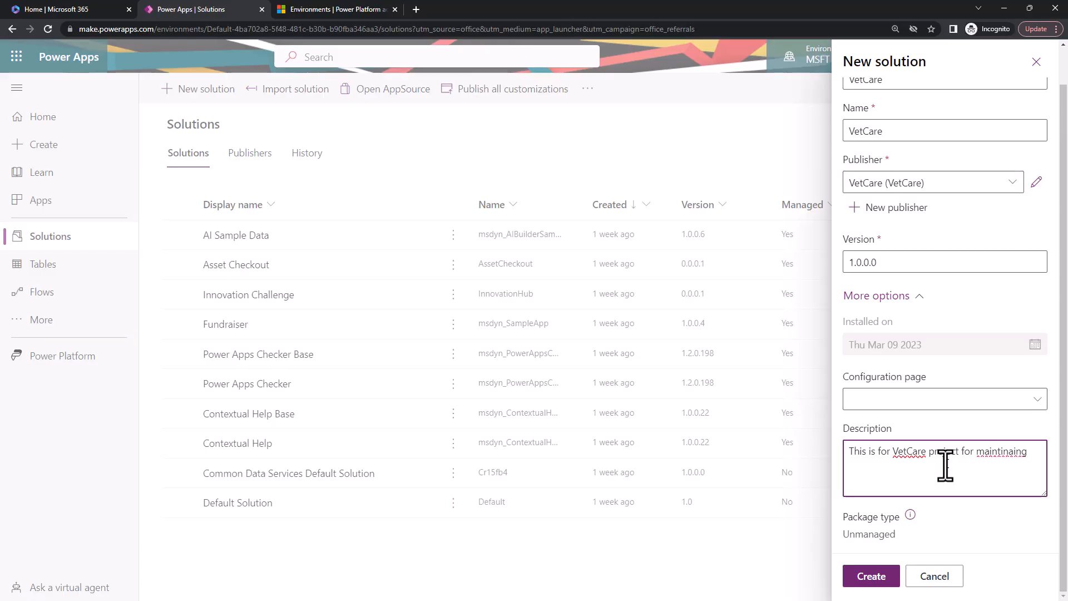
{"action": "key", "text": "Left"}
{"action": "key", "text": "Left"}
{"action": "key", "text": "Left"}
{"action": "key", "text": "Left"}
{"action": "key", "text": "Left"}
{"action": "key", "text": "Left"}
{"action": "type", "text": "a"}
{"action": "key", "text": "Right"}
{"action": "key", "text": "Delete"}
{"action": "type", "text": "all te"}
{"action": "type", "text": "ch"}
{"action": "key", "text": "BackSpace"}
{"action": "key", "text": "BackSpace"}
{"action": "key", "text": "BackSpace"}
{"action": "type", "text": "he details"}
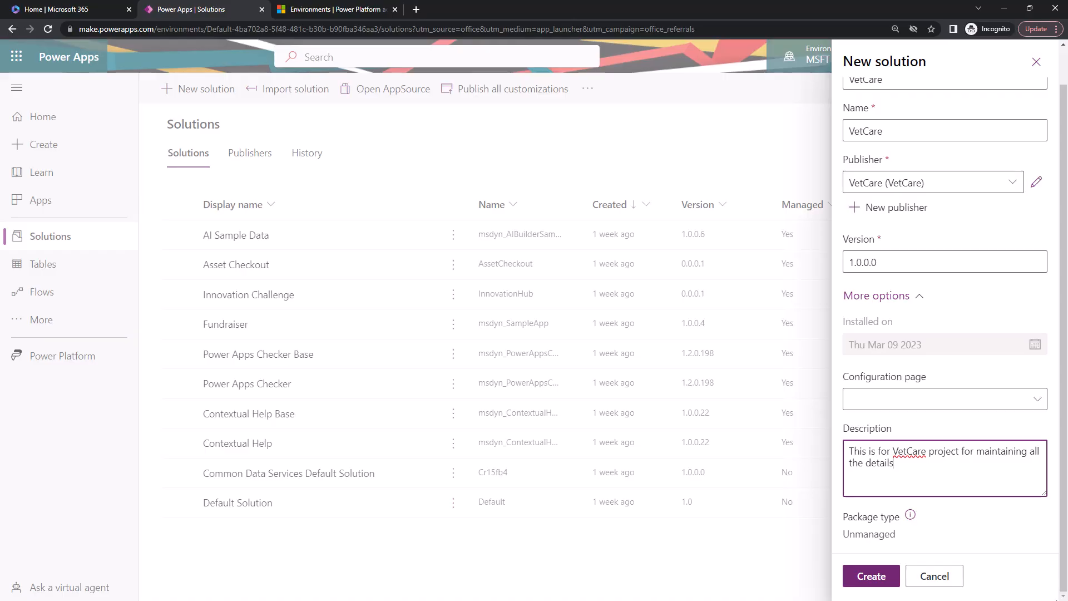
{"action": "left_click", "coordinate": [879, 585]}
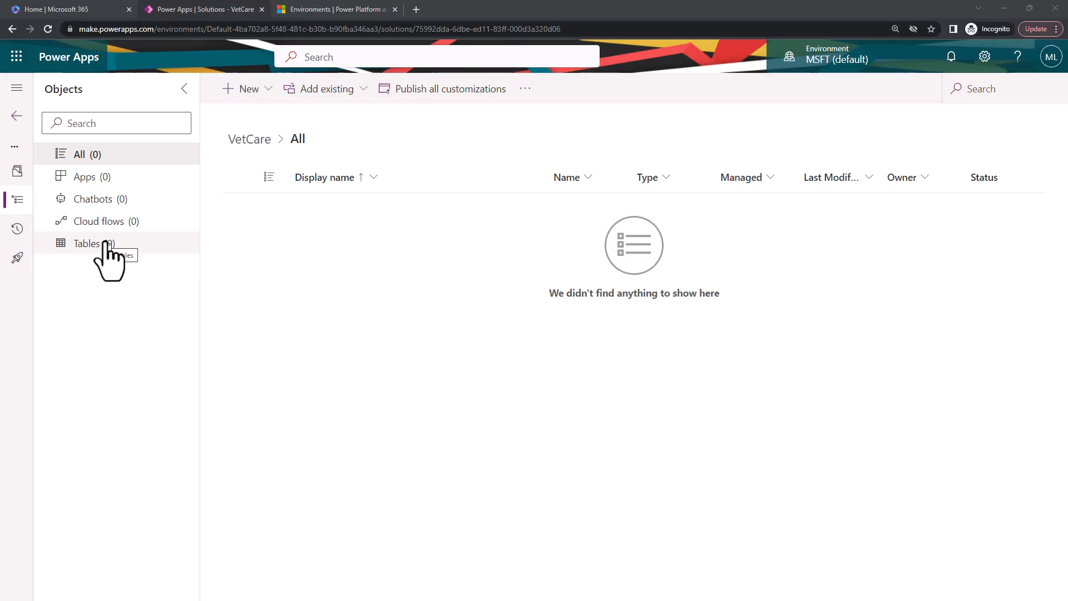
Start a new standard blank table in the VetCare solution and show its advanced options.
{"action": "left_click", "coordinate": [270, 93]}
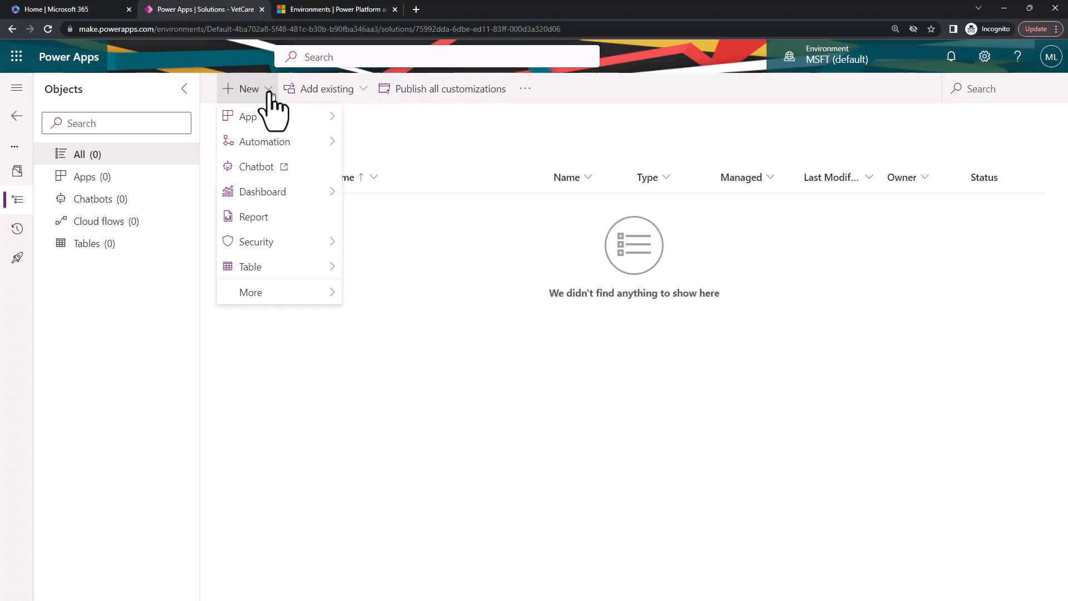
{"action": "mouse_move", "coordinate": [284, 272]}
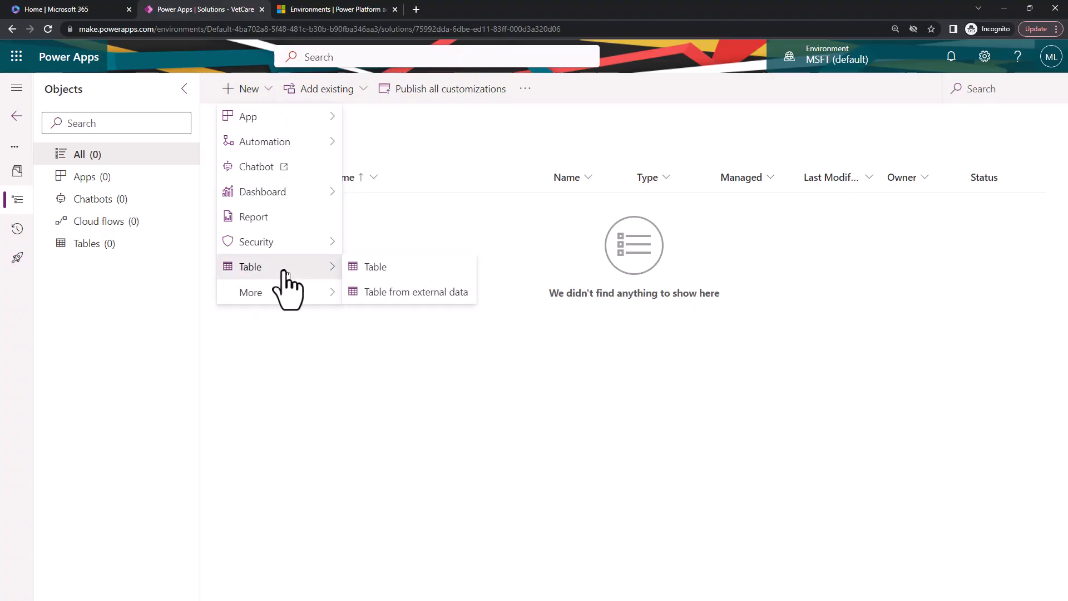
{"action": "left_click", "coordinate": [413, 275]}
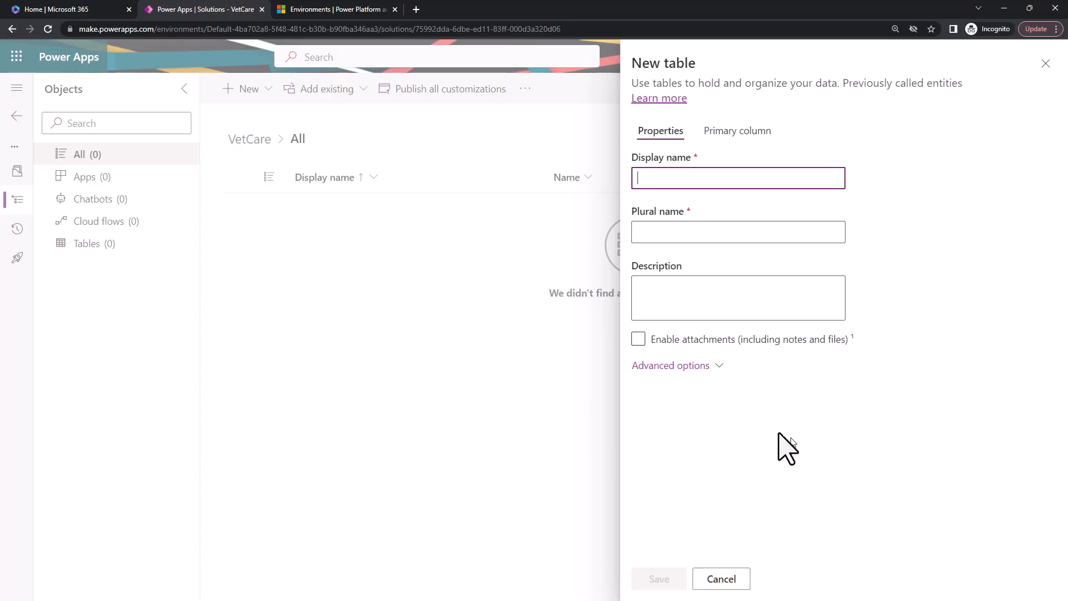
{"action": "left_click", "coordinate": [719, 367]}
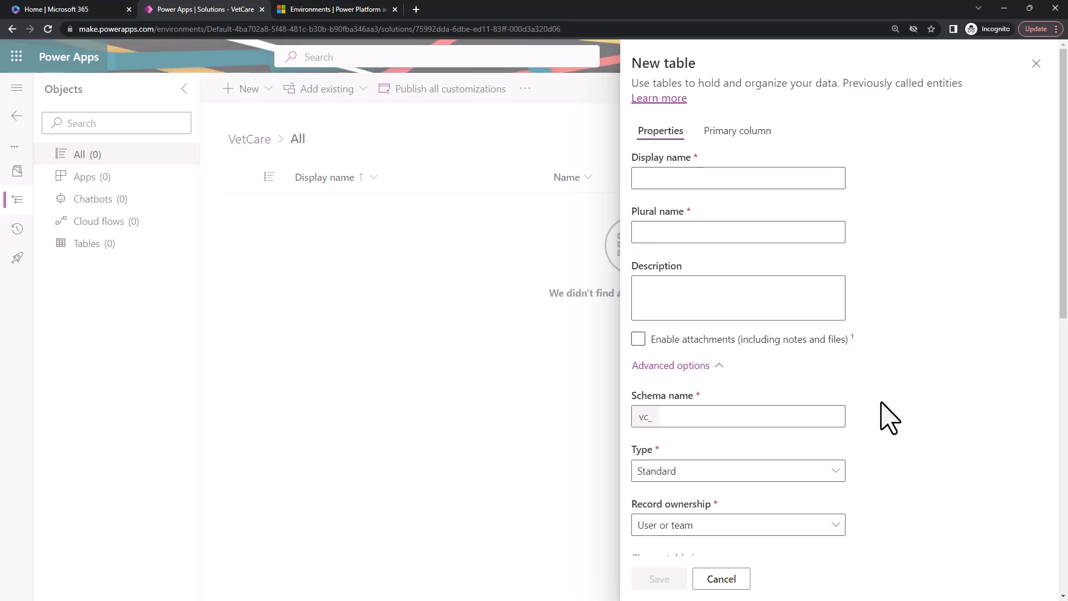
Set the new table's display name to Doctor Details.
{"action": "left_click", "coordinate": [703, 176]}
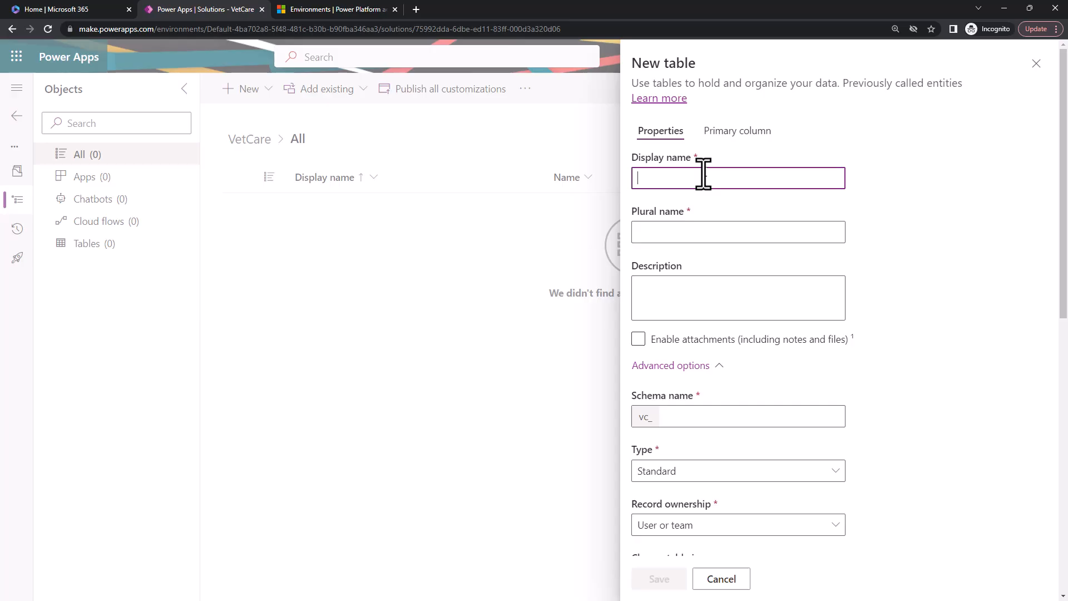
{"action": "type", "text": "Do"}
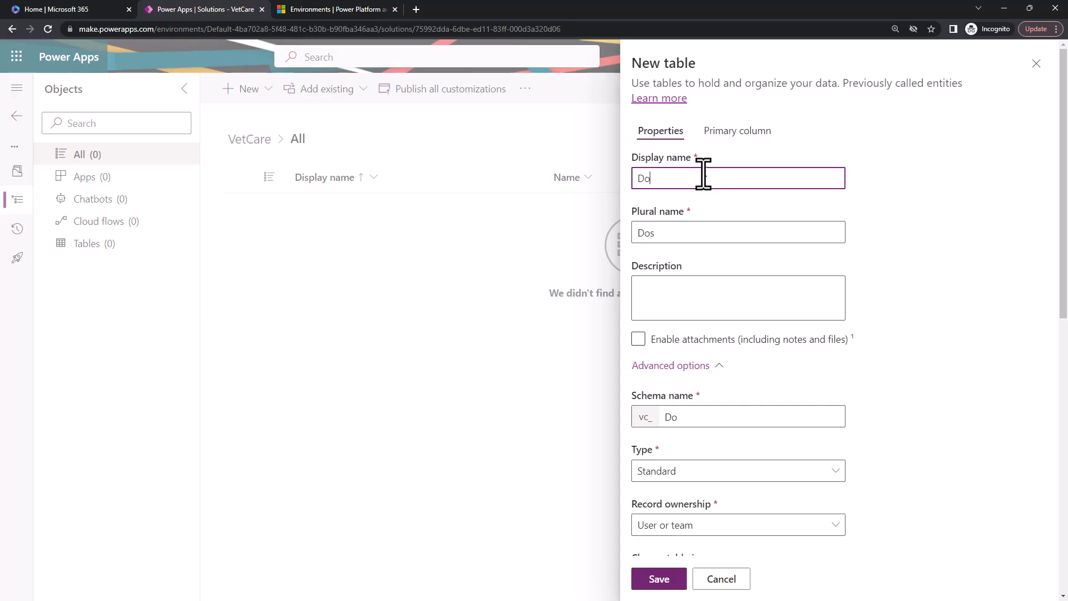
{"action": "type", "text": "ctor Details"}
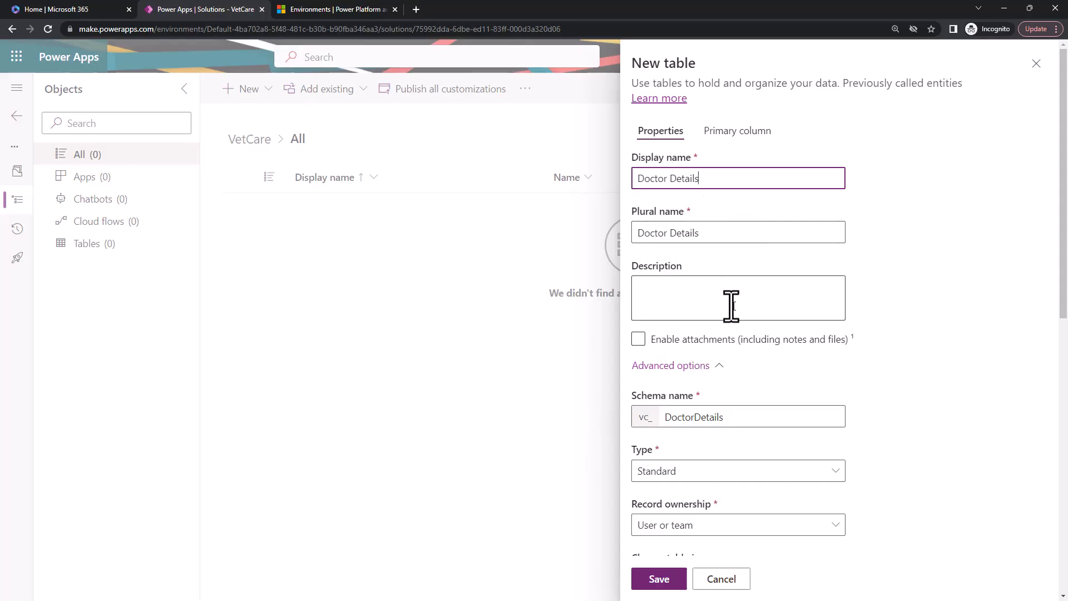
Try extending the table's display name to "Doctor Details for my VC" after highlighting its schema name.
{"action": "left_click_drag", "start_coordinate": [741, 418], "coordinate": [661, 429]}
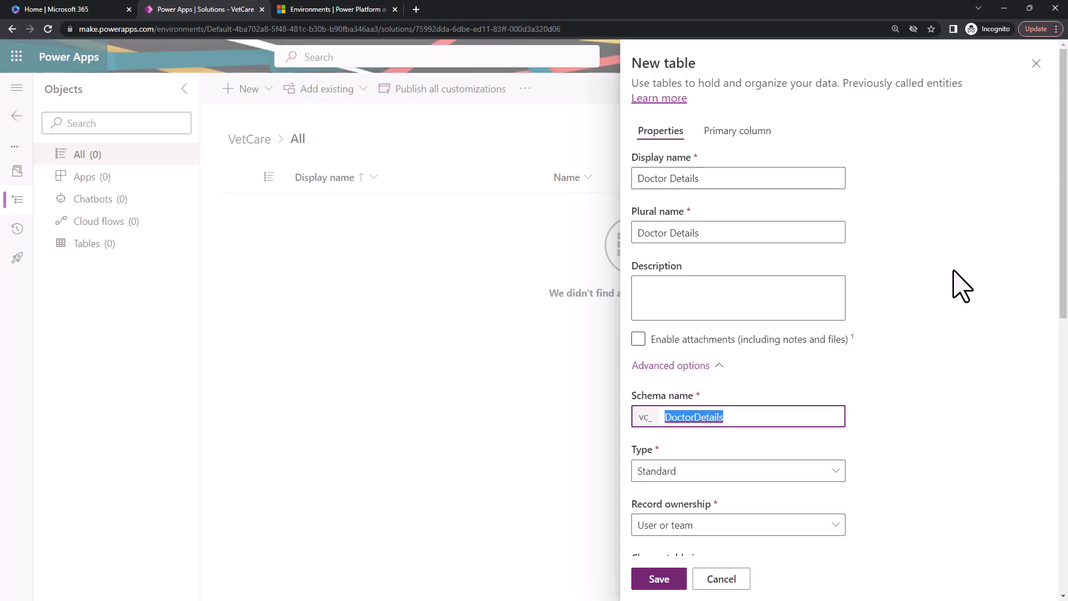
{"action": "key", "text": "ctrl+plus"}
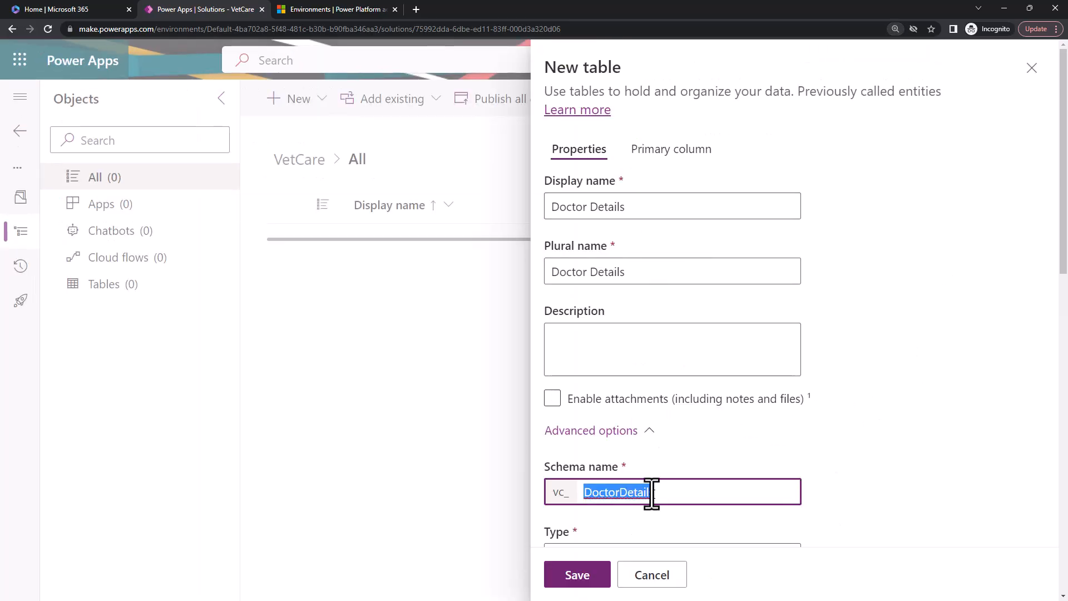
{"action": "left_click", "coordinate": [591, 472]}
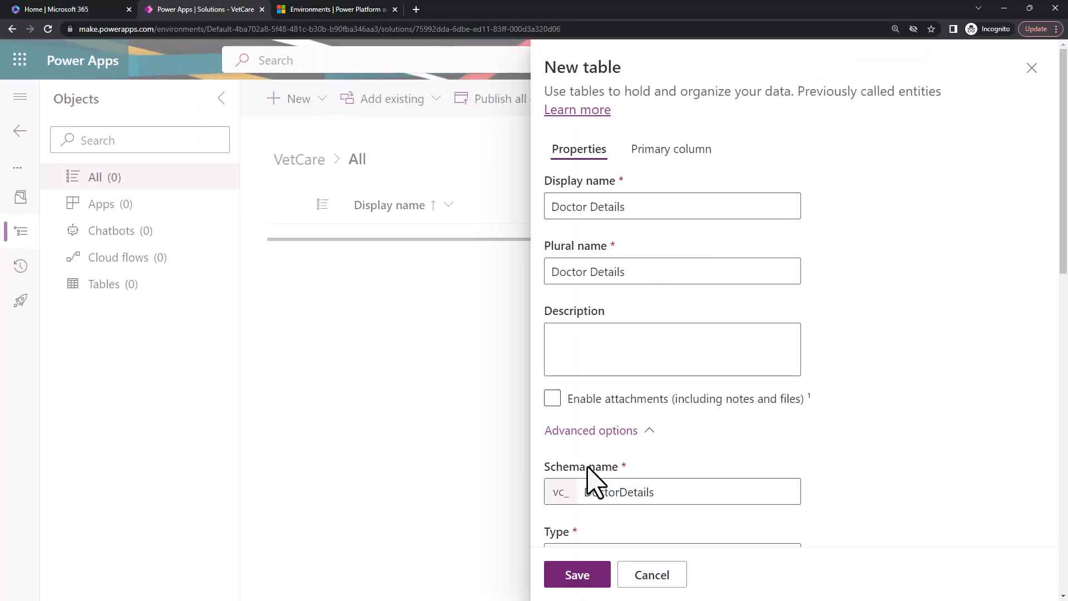
{"action": "double_click", "coordinate": [640, 493]}
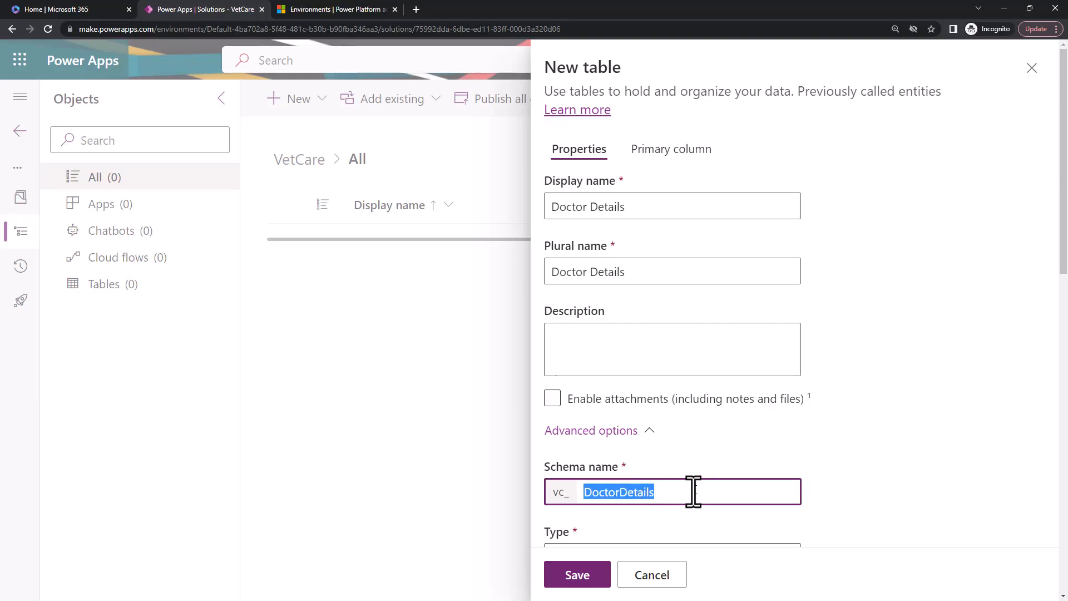
{"action": "left_click", "coordinate": [693, 493]}
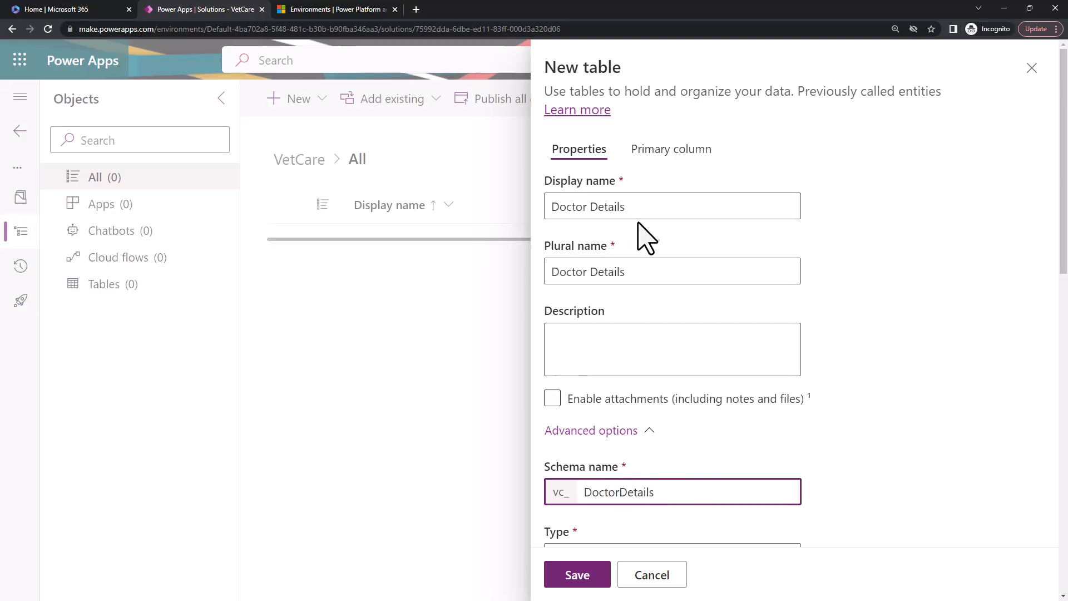
{"action": "left_click", "coordinate": [646, 207]}
{"action": "type", "text": "for my VC"}
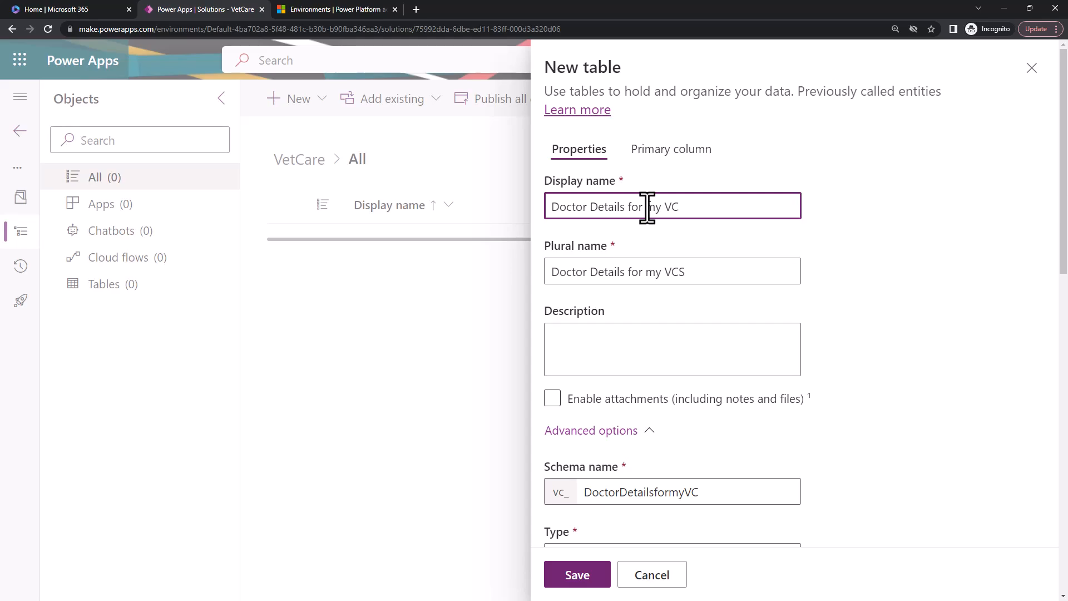
Shorten the table's schema name to DcDetails after the vc_ prefix, leaving the display name as it is.
{"action": "left_click", "coordinate": [619, 492]}
{"action": "key", "text": "BackSpace"}
{"action": "key", "text": "BackSpace"}
{"action": "key", "text": "BackSpace"}
{"action": "key", "text": "BackSpace"}
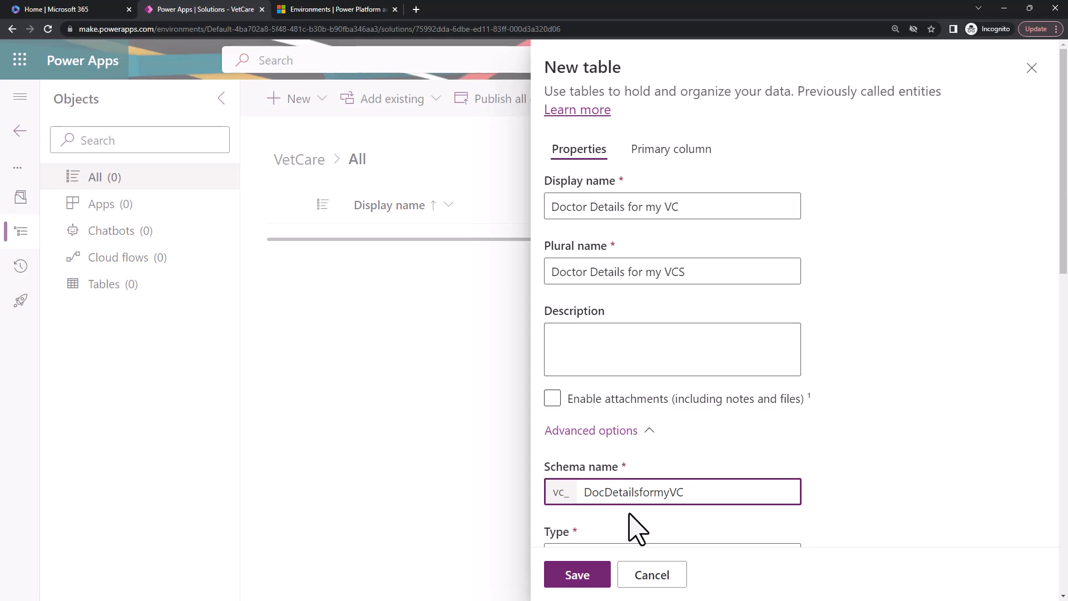
{"action": "key", "text": "Right"}
{"action": "key", "text": "Right"}
{"action": "key", "text": "Right"}
{"action": "key", "text": "shift+End"}
{"action": "key", "text": "BackSpace"}
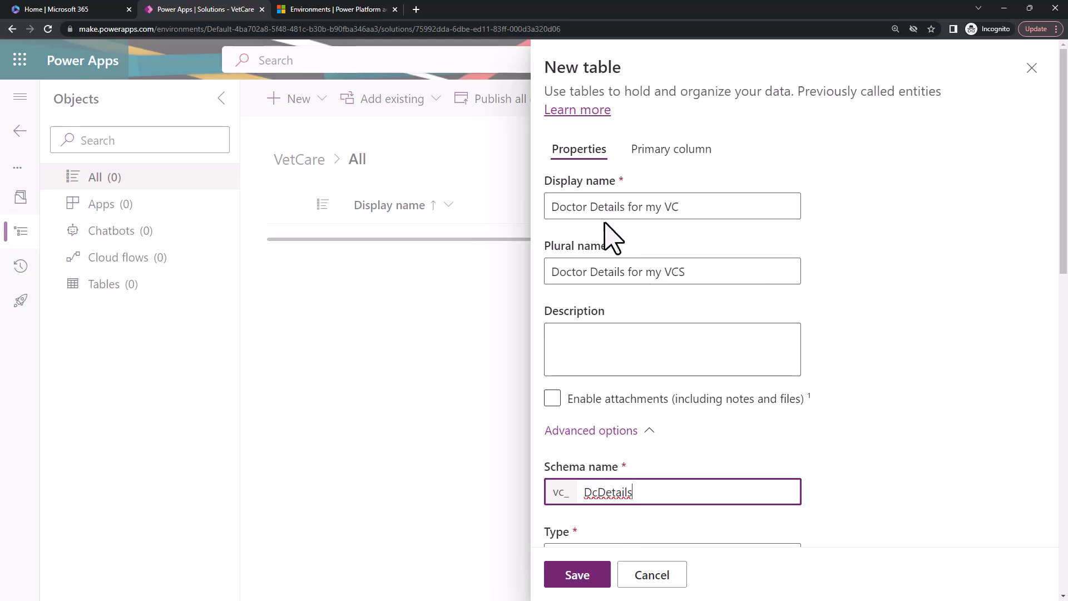
Cut the extra words from the table's display name so that it reads Doctor Details.
{"action": "left_click", "coordinate": [623, 206]}
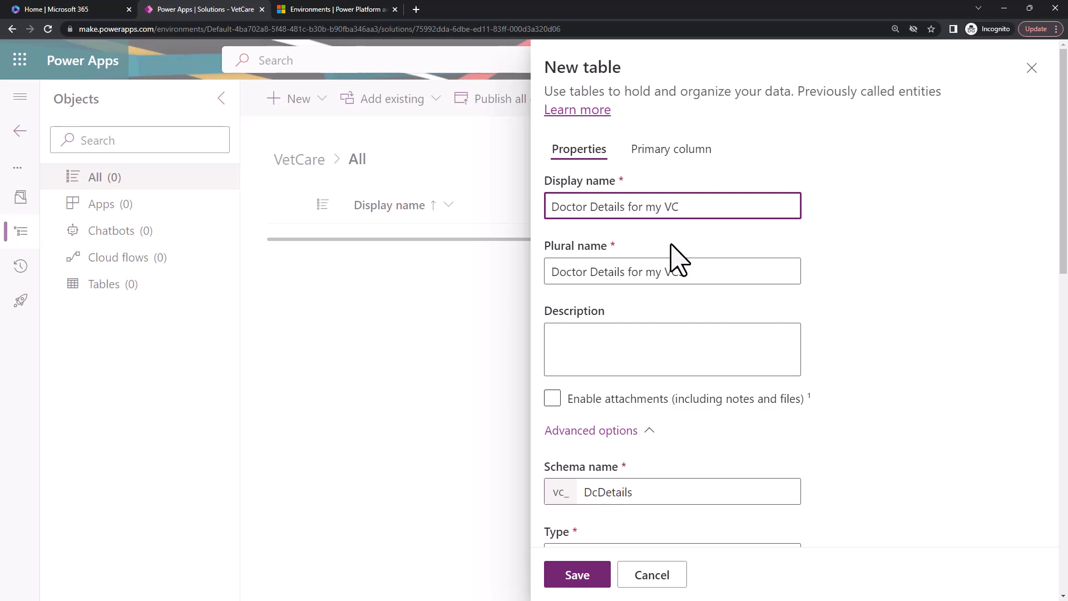
{"action": "key", "text": "shift+End"}
{"action": "key", "text": "Delete"}
Replace the schema name with a copy of the display name and remove the space, giving DoctorDetails.
{"action": "key", "text": "ctrl+a"}
{"action": "key", "text": "ctrl+c"}
{"action": "double_click", "coordinate": [652, 492]}
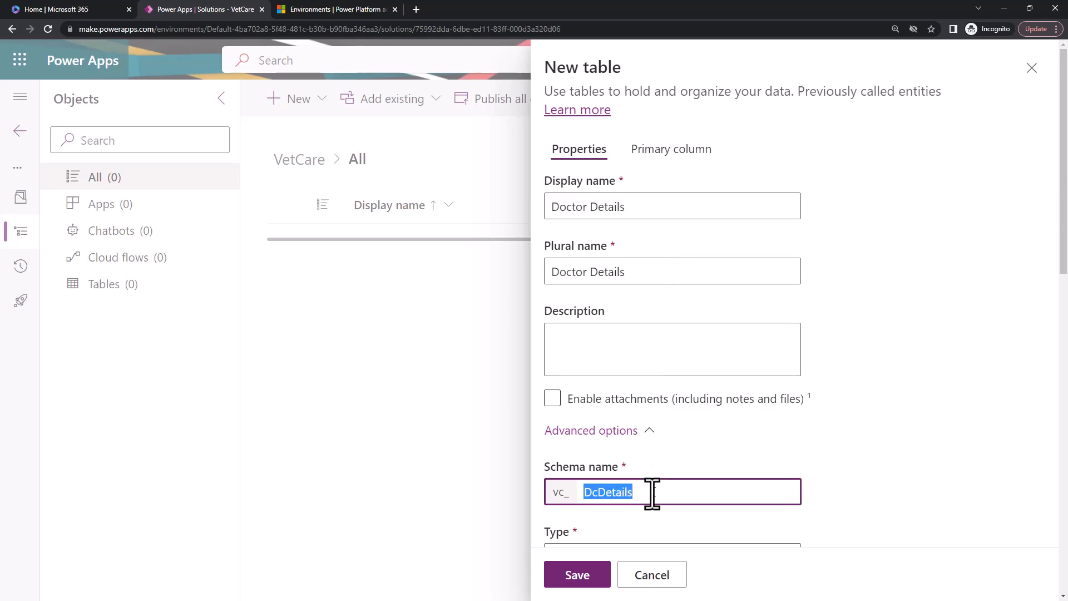
{"action": "key", "text": "ctrl+v"}
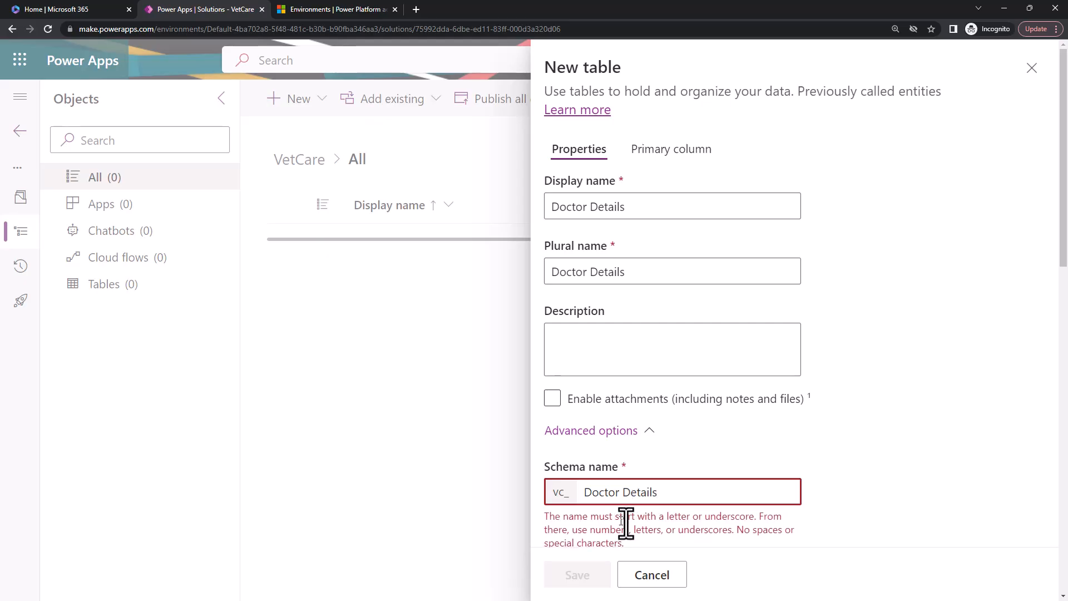
{"action": "scroll", "coordinate": [634, 520], "scroll_direction": "down", "scroll_amount": 2}
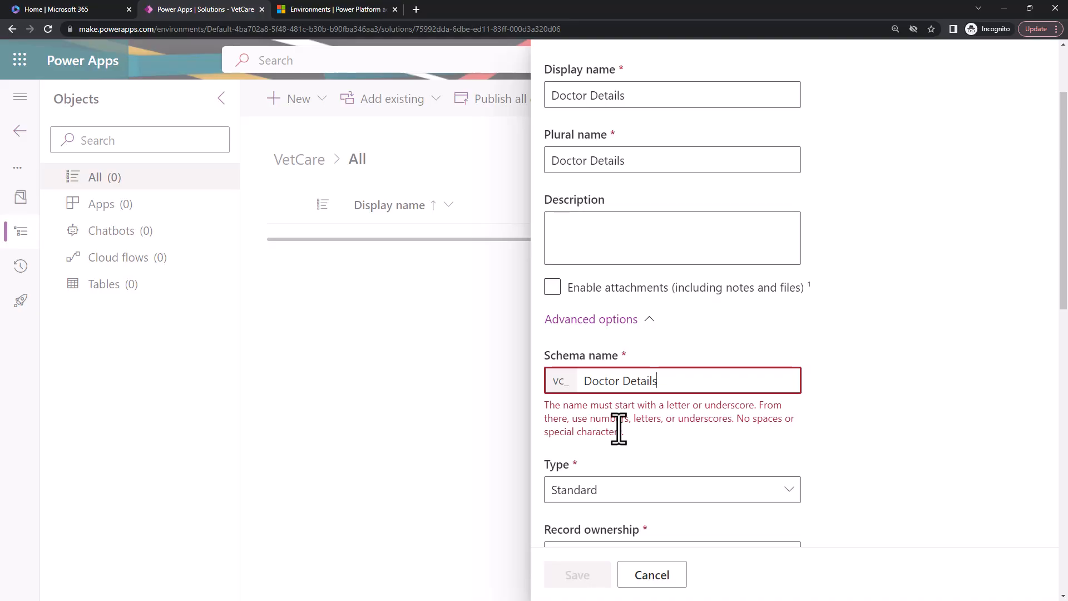
{"action": "key", "text": "BackSpace"}
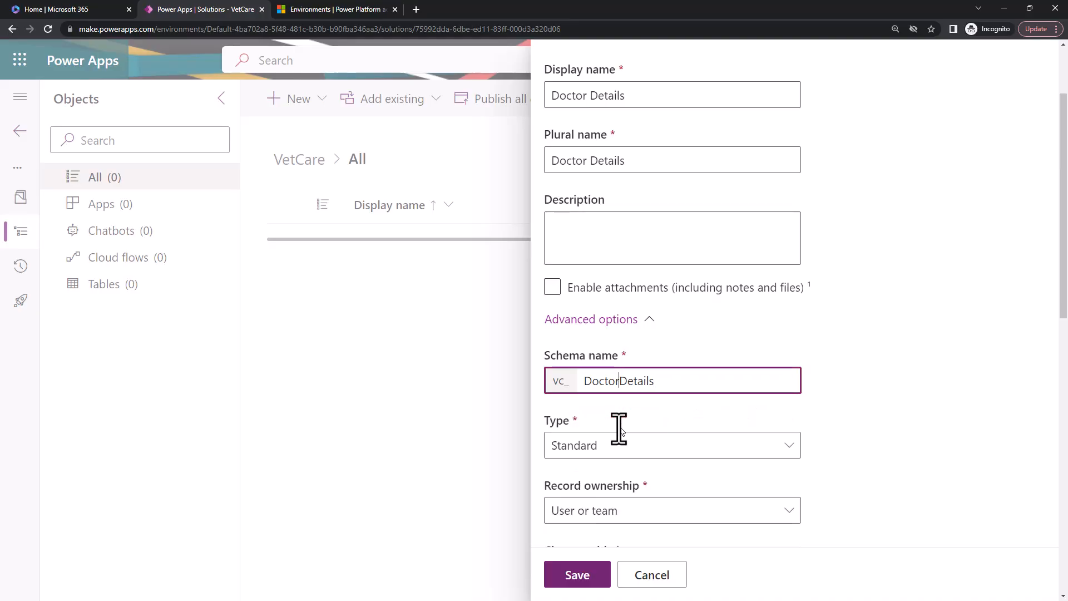
Check the table type and record ownership choices, keeping Standard and User or team.
{"action": "scroll", "coordinate": [623, 439], "scroll_direction": "down", "scroll_amount": 2}
{"action": "left_click", "coordinate": [657, 339]}
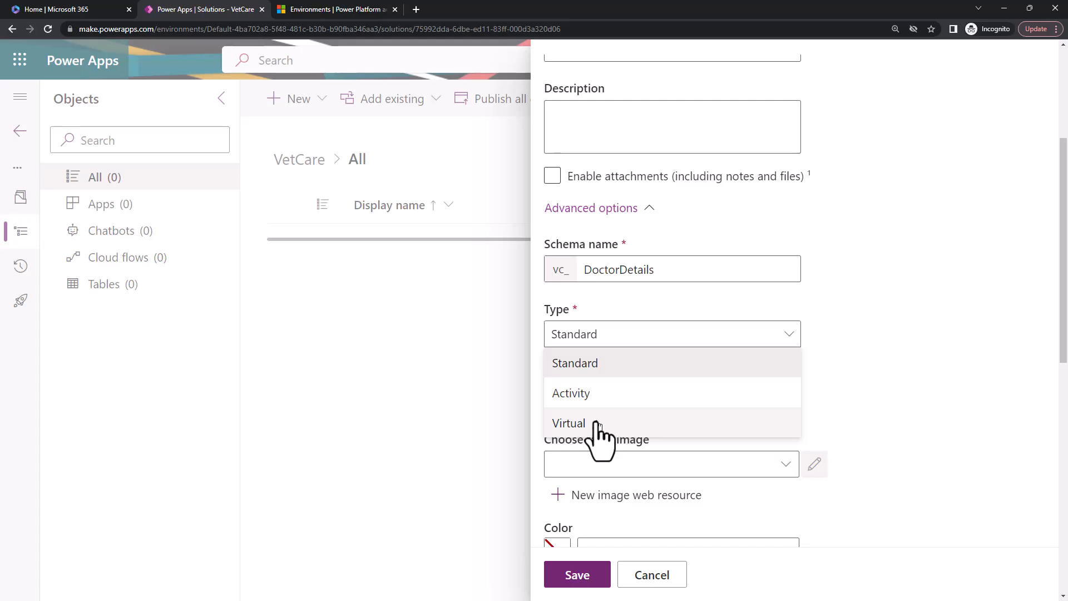
{"action": "left_click", "coordinate": [608, 364]}
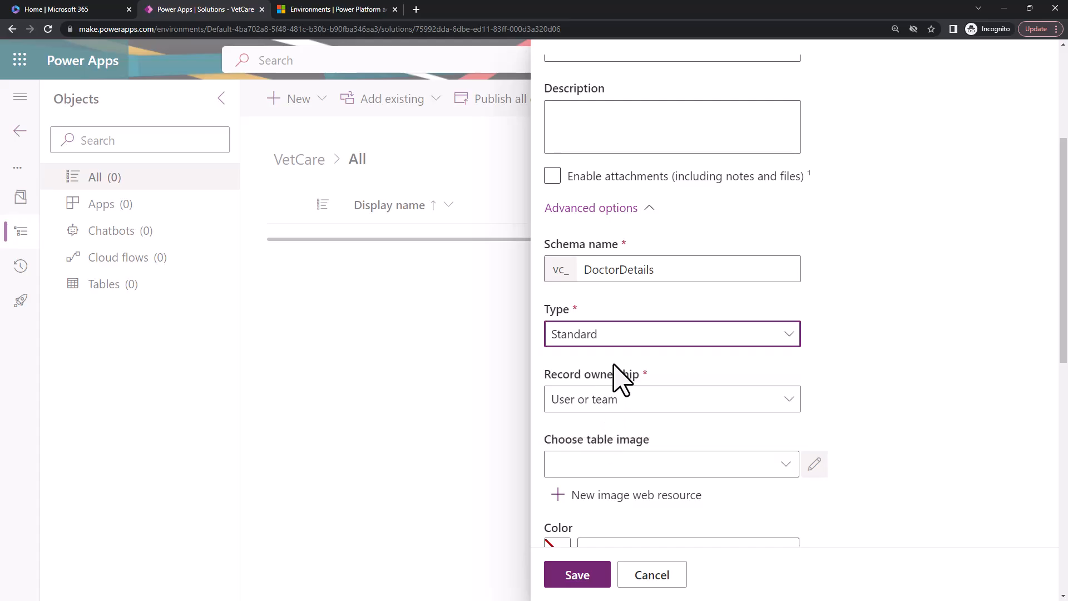
{"action": "left_click", "coordinate": [741, 403]}
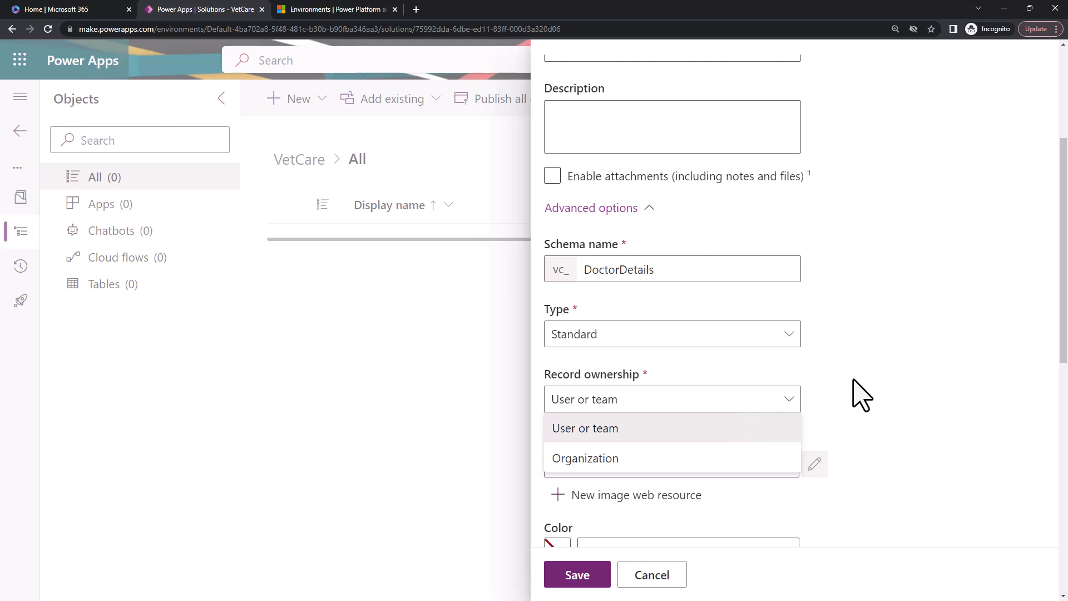
{"action": "left_click", "coordinate": [856, 393]}
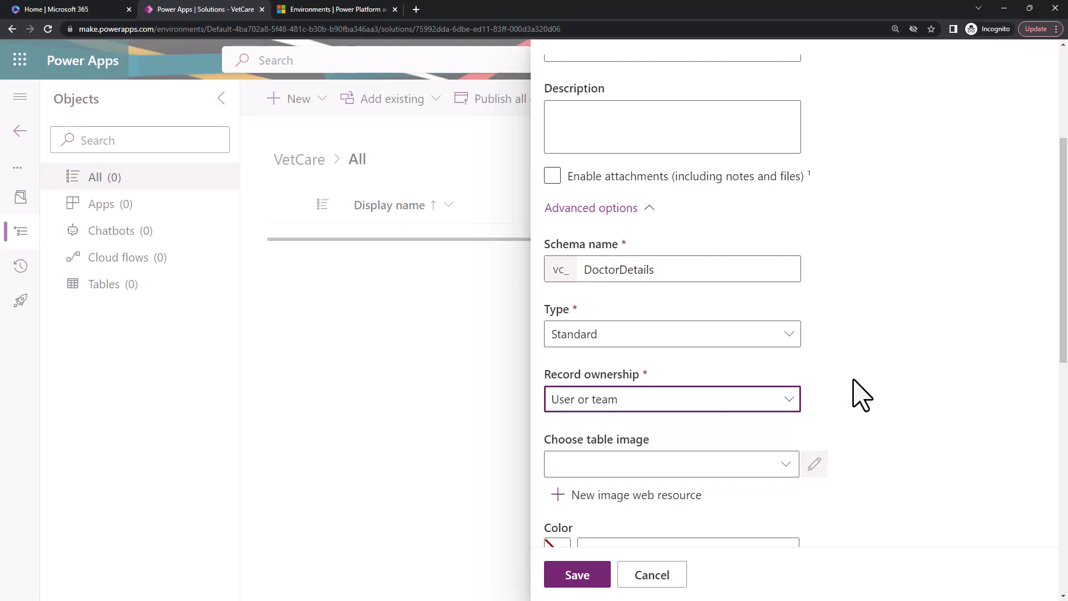
Choose AnalysisComponent.svg as the image for the Doctor Details table.
{"action": "scroll", "coordinate": [856, 394], "scroll_direction": "down", "scroll_amount": 4}
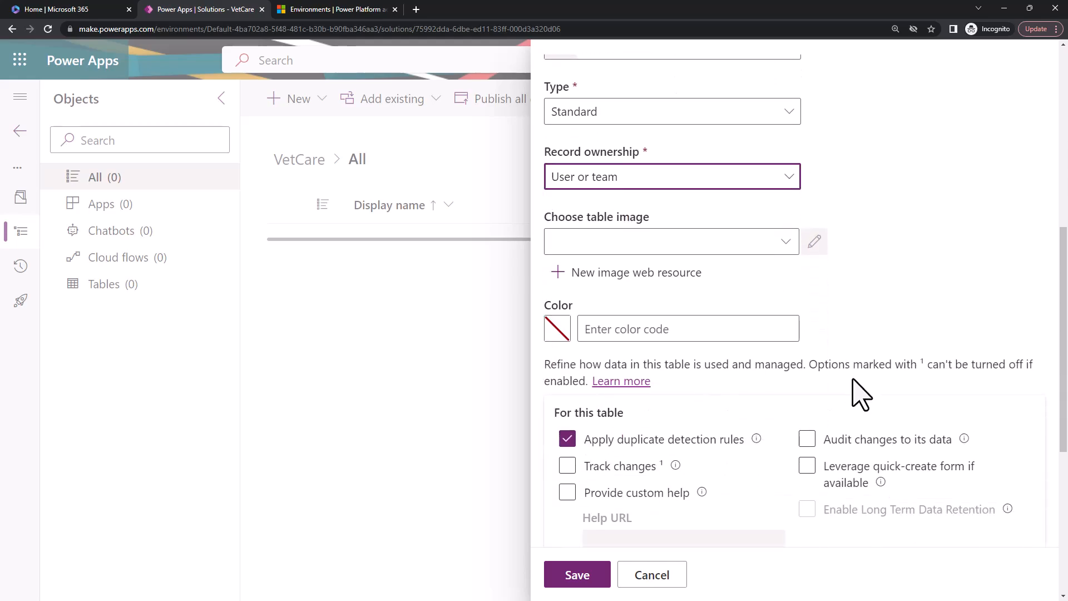
{"action": "left_click", "coordinate": [779, 250]}
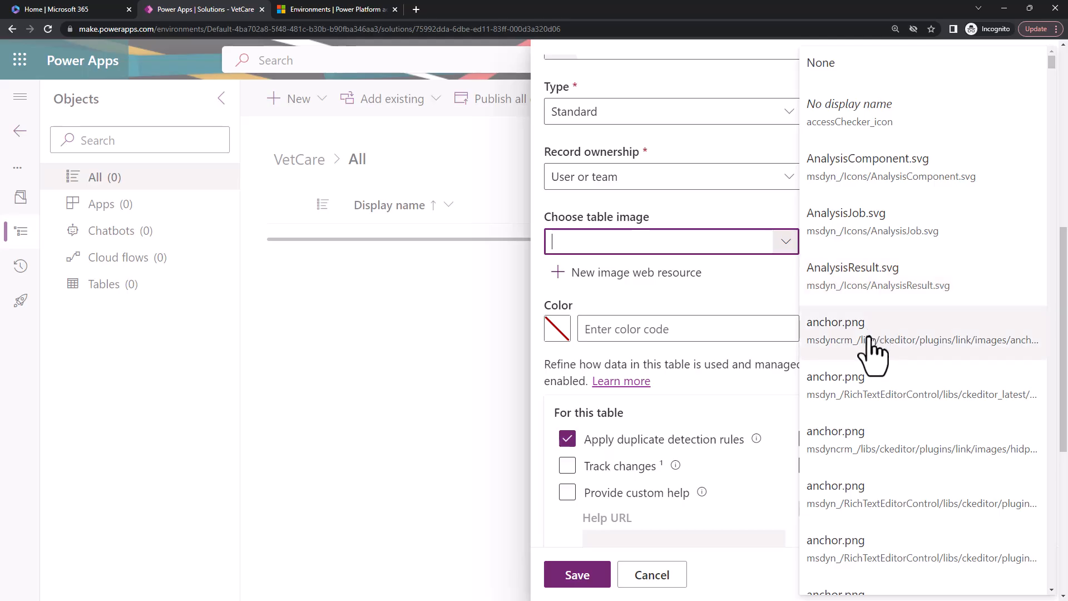
{"action": "left_click", "coordinate": [871, 170]}
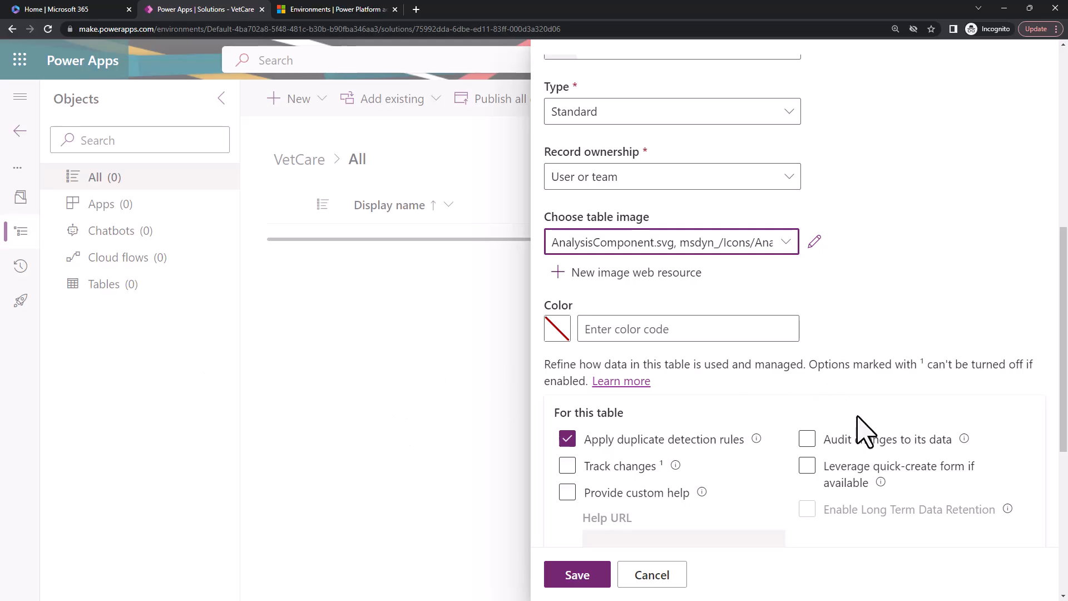
Look over the remaining table options and enter the table description "This is to list all the doctors in my vetcare".
{"action": "scroll", "coordinate": [826, 430], "scroll_direction": "down", "scroll_amount": 5}
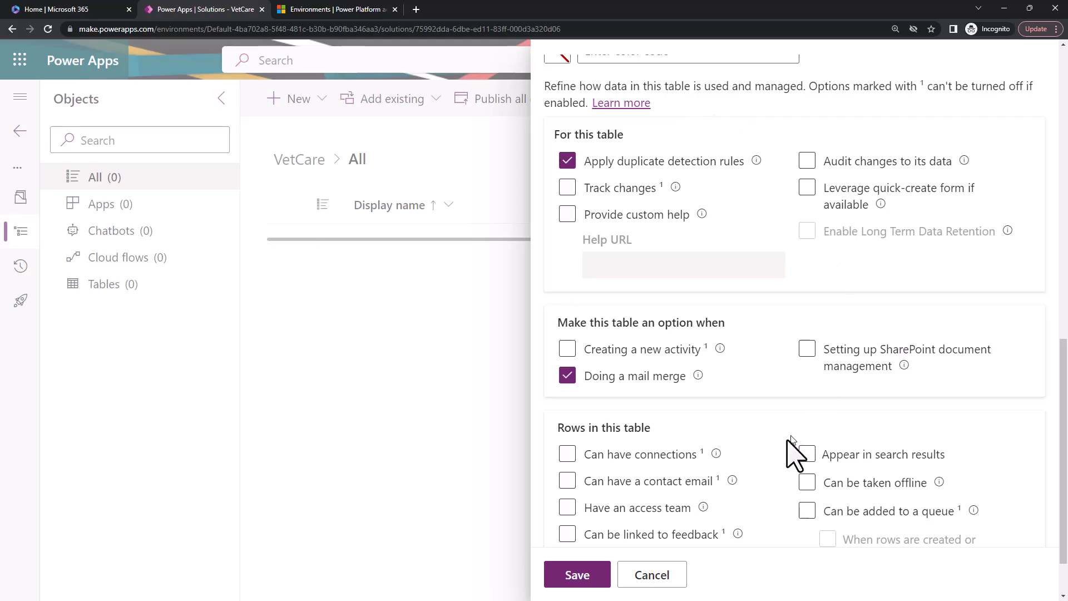
{"action": "scroll", "coordinate": [673, 477], "scroll_direction": "down", "scroll_amount": 1}
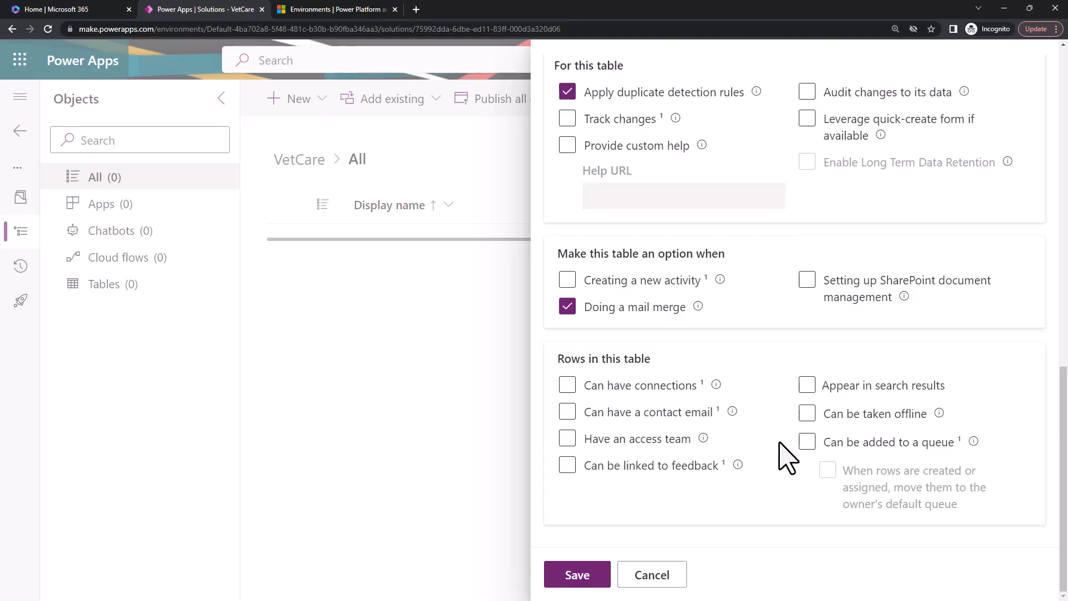
{"action": "scroll", "coordinate": [787, 456], "scroll_direction": "up", "scroll_amount": 15}
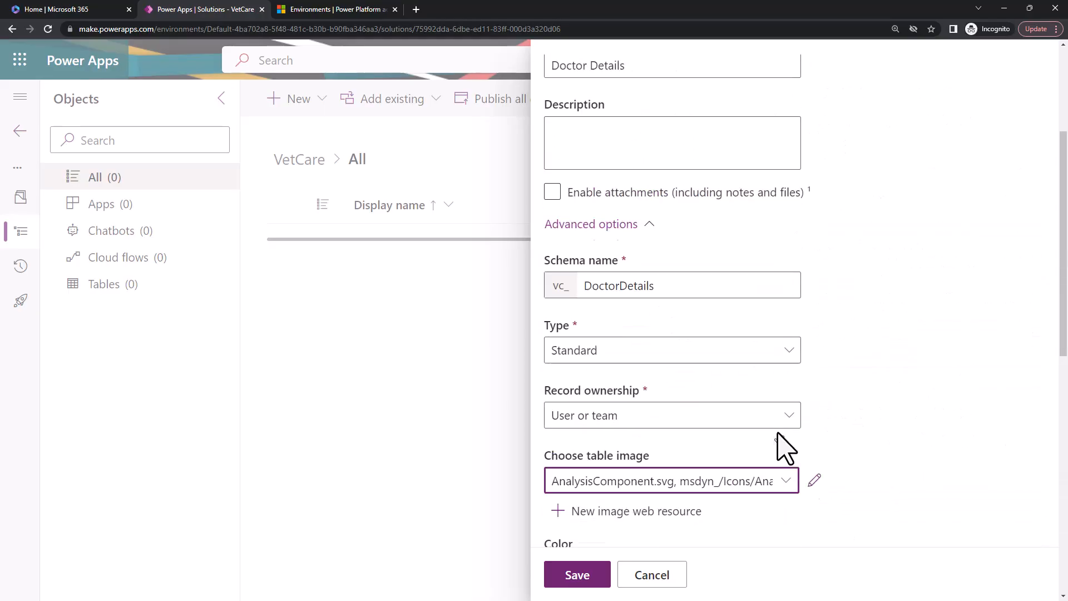
{"action": "left_click", "coordinate": [661, 371]}
{"action": "type", "text": "Thi"}
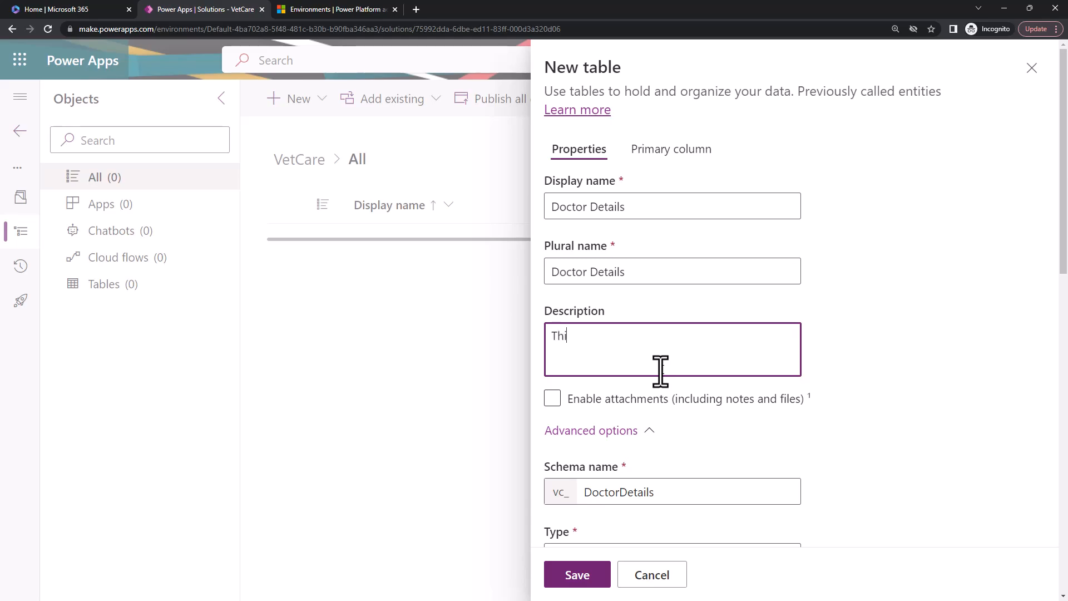
{"action": "type", "text": "s is to list all the doctors in t"}
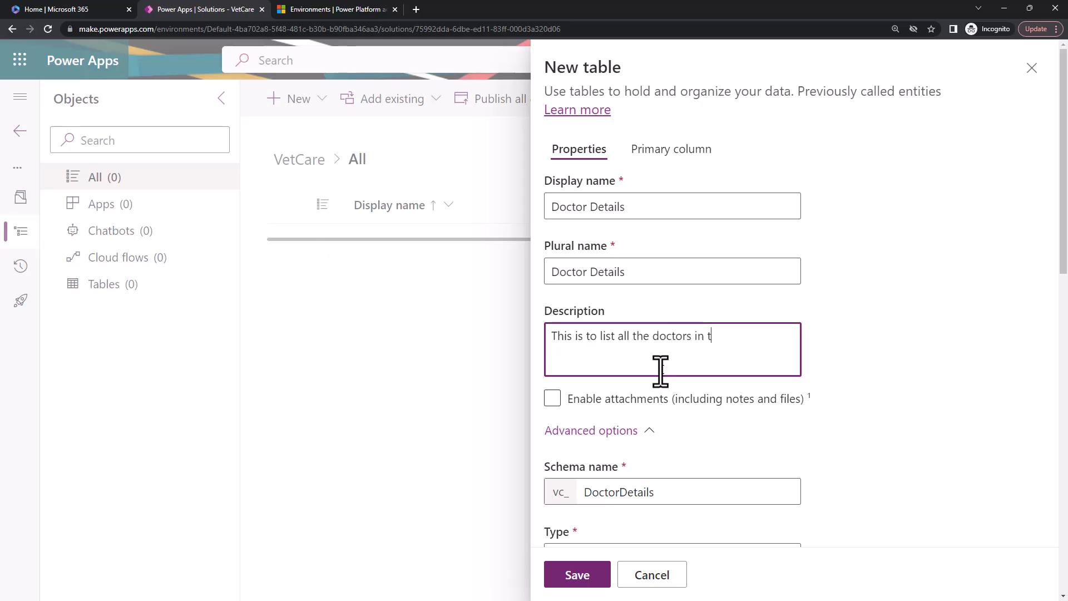
{"action": "type", "text": "he syst"}
{"action": "key", "text": "BackSpace"}
{"action": "key", "text": "BackSpace"}
{"action": "key", "text": "BackSpace"}
{"action": "key", "text": "BackSpace"}
{"action": "type", "text": "h"}
{"action": "key", "text": "BackSpace"}
{"action": "key", "text": "BackSpace"}
{"action": "key", "text": "BackSpace"}
{"action": "key", "text": "BackSpace"}
{"action": "key", "text": "BackSpace"}
{"action": "type", "text": "my vetcare"}
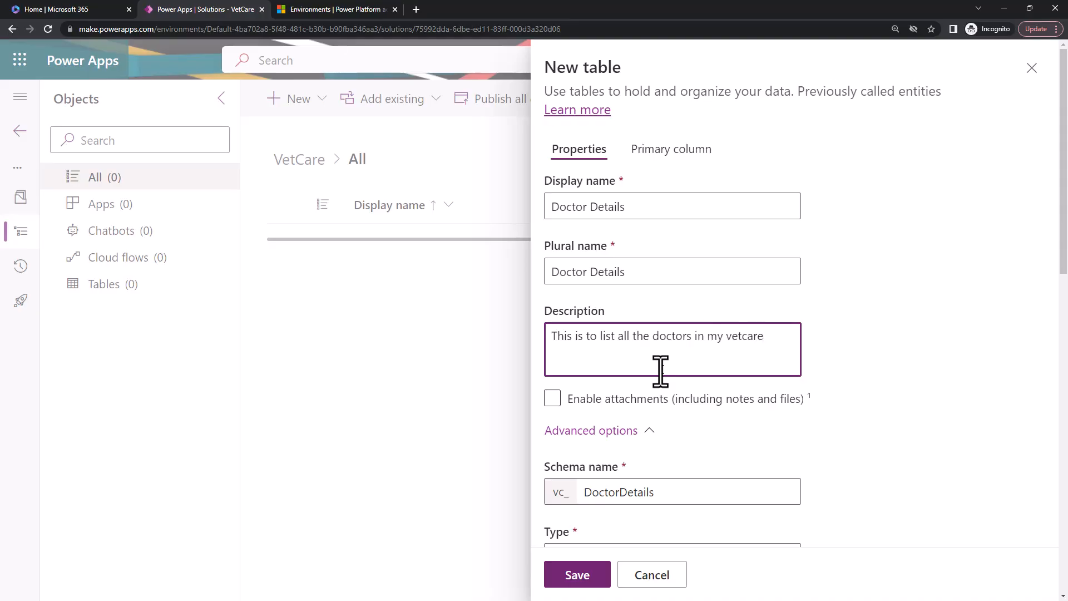
Enable attachments, including notes and files, for the table and open its primary column settings.
{"action": "left_click", "coordinate": [552, 403]}
{"action": "left_click", "coordinate": [553, 404]}
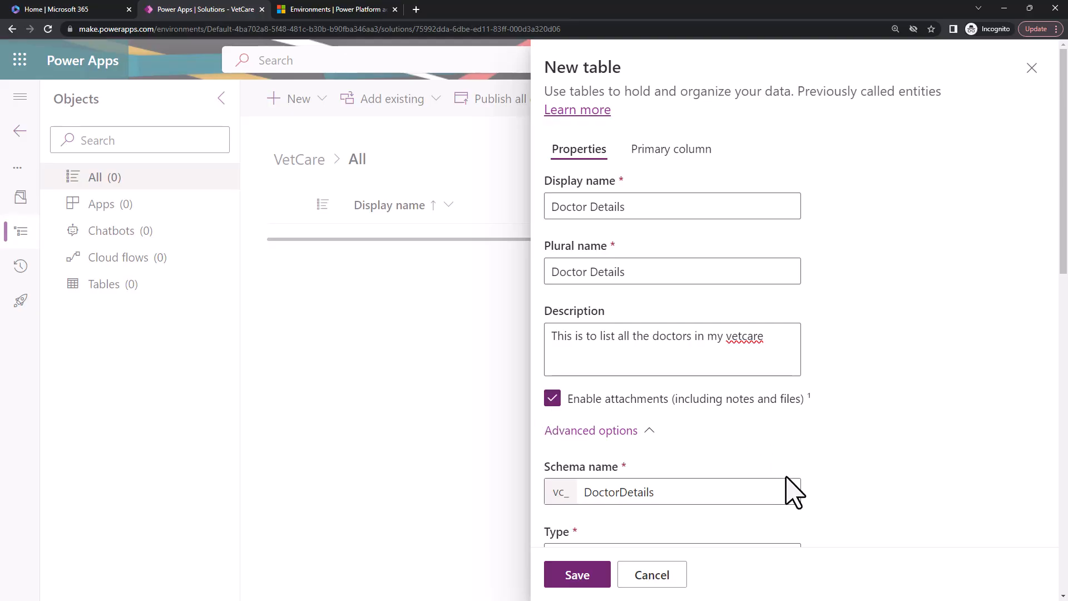
{"action": "left_click", "coordinate": [670, 153]}
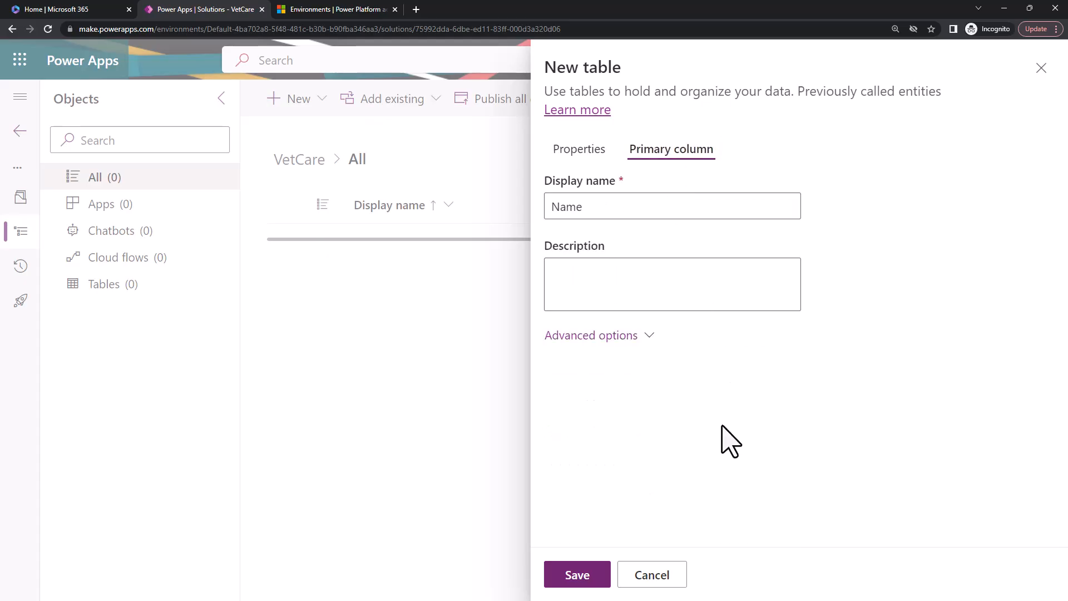
Set the primary column's display name to "Doctor Name".
{"action": "double_click", "coordinate": [621, 207]}
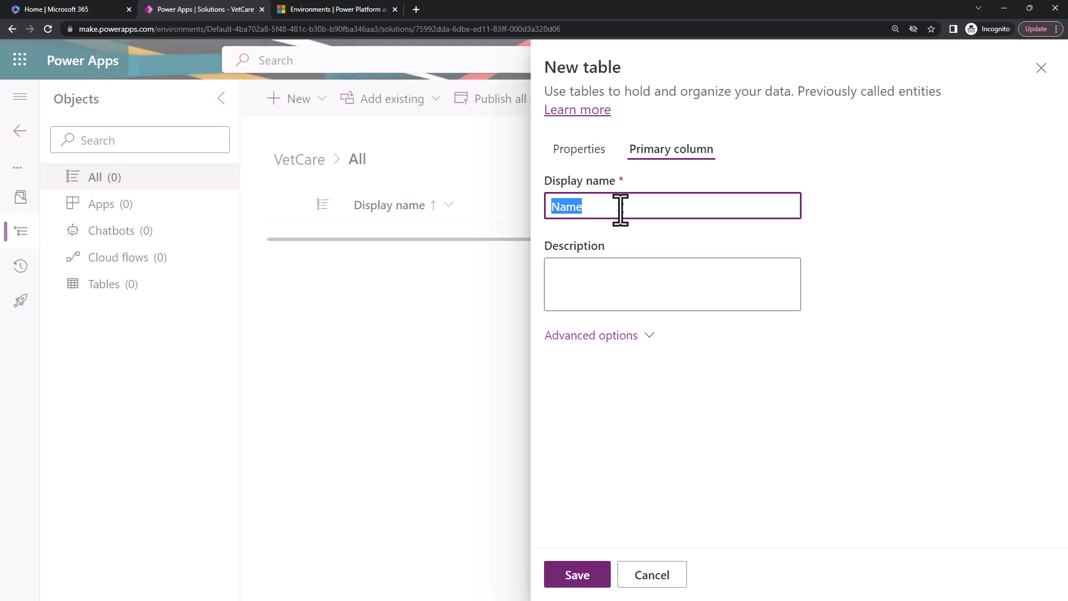
{"action": "key", "text": "BackSpace"}
{"action": "type", "text": "Doctor"}
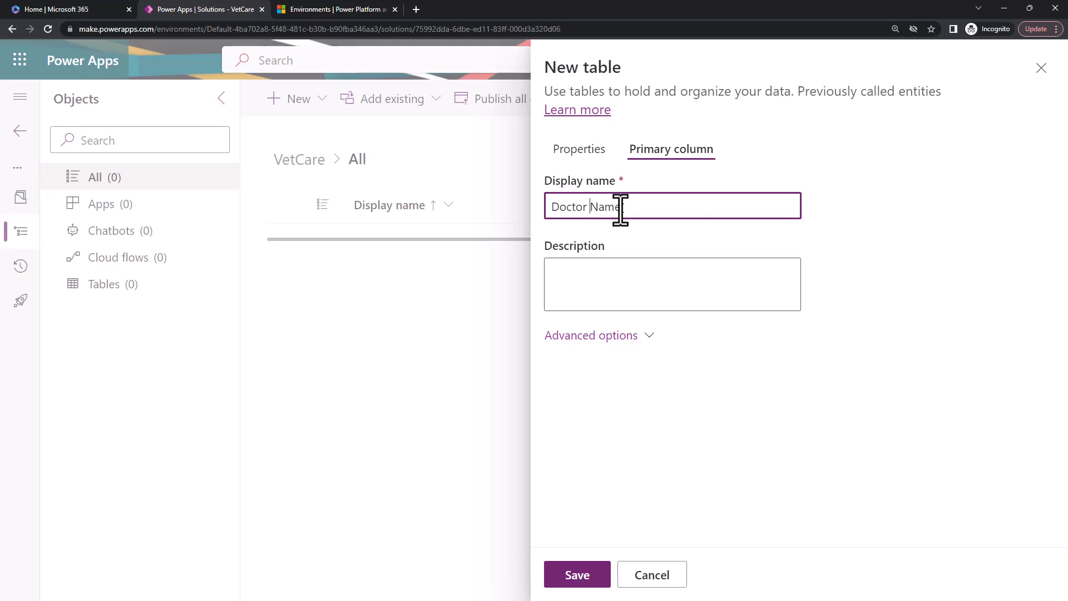
{"action": "double_click", "coordinate": [620, 211]}
{"action": "type", "text": "ID"}
{"action": "key", "text": "BackSpace"}
{"action": "key", "text": "BackSpace"}
{"action": "key", "text": "BackSpace"}
{"action": "type", "text": "Name"}
Review the primary column's advanced options, including the maximum character count and the column requirement choices, keeping Business required.
{"action": "left_click", "coordinate": [620, 344]}
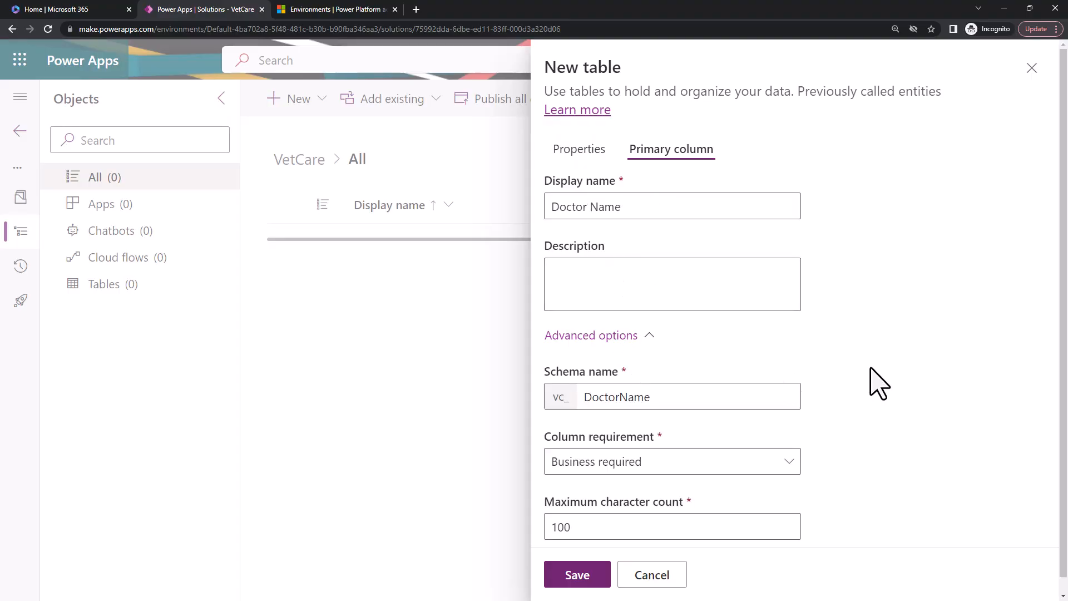
{"action": "scroll", "coordinate": [877, 381], "scroll_direction": "down", "scroll_amount": 1}
{"action": "left_click_drag", "start_coordinate": [624, 507], "coordinate": [543, 525]}
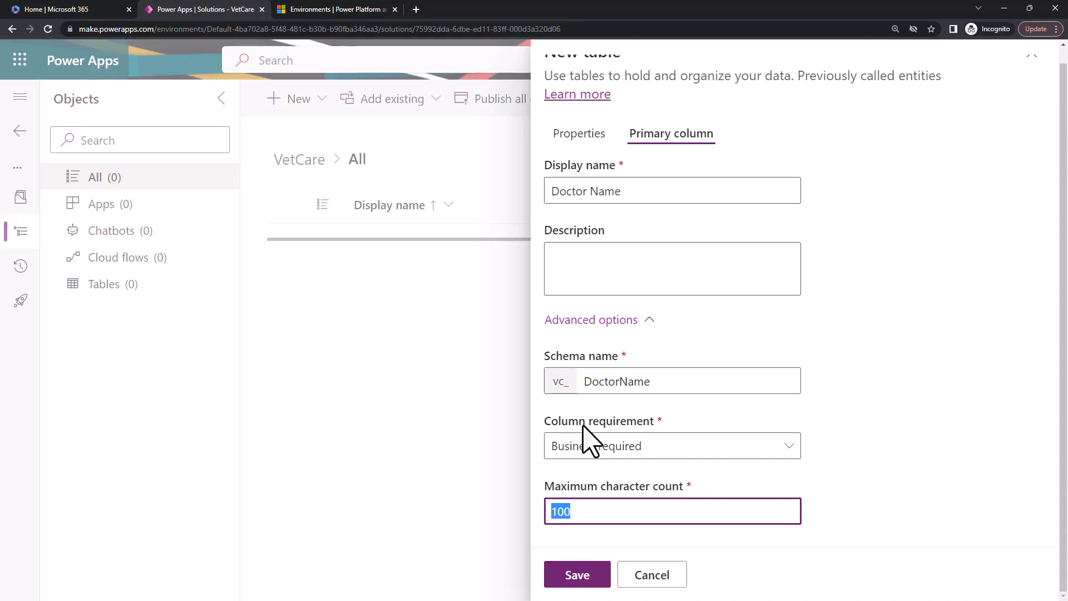
{"action": "left_click", "coordinate": [619, 455]}
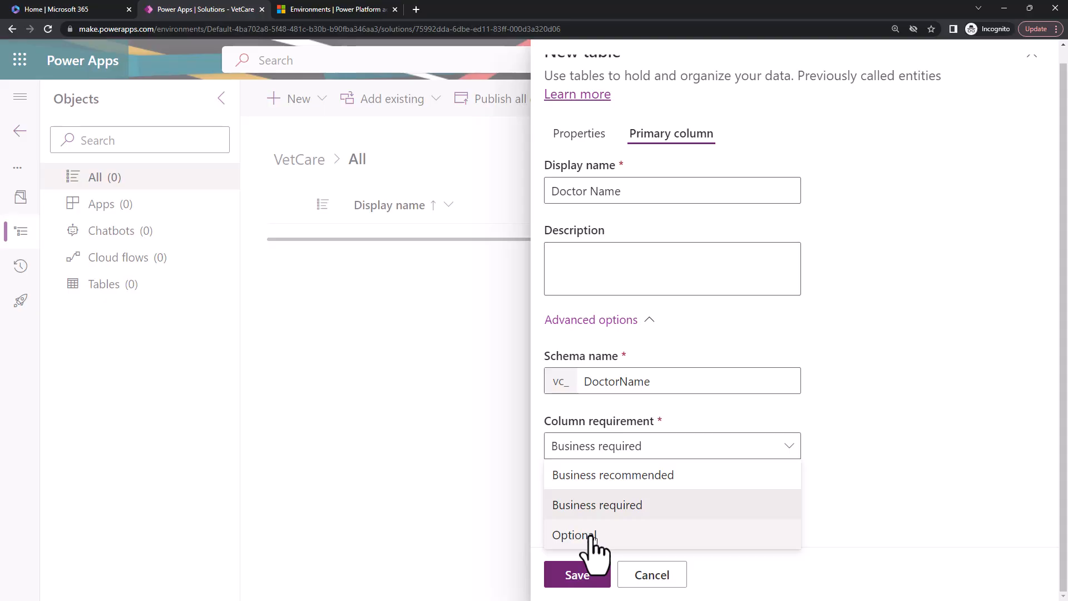
{"action": "left_click", "coordinate": [883, 406]}
Return to the general properties of the new Doctor Details table and save the table.
{"action": "scroll", "coordinate": [612, 278], "scroll_direction": "up", "scroll_amount": 1}
{"action": "left_click", "coordinate": [579, 149]}
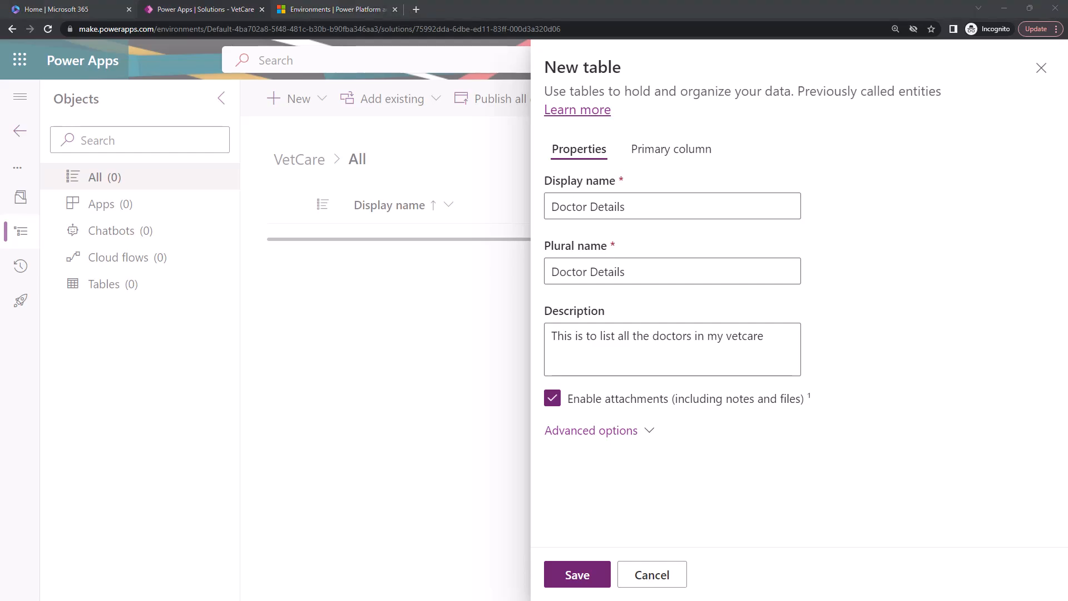
{"action": "left_click", "coordinate": [576, 577]}
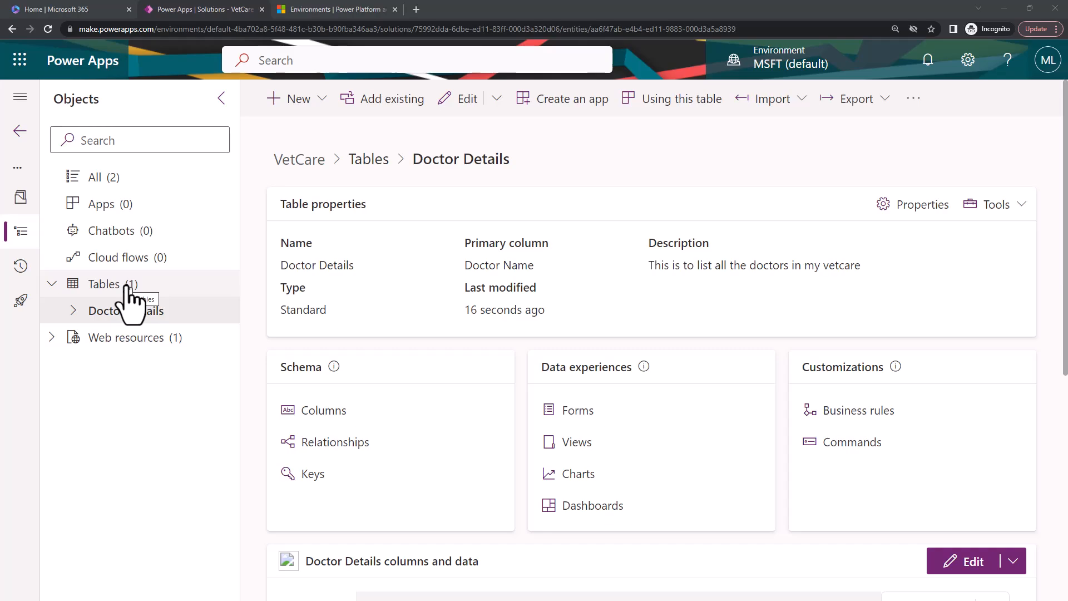
Look through the VetCare solution's web resources and full object list, and reopen the Doctor Details table.
{"action": "left_click", "coordinate": [51, 338]}
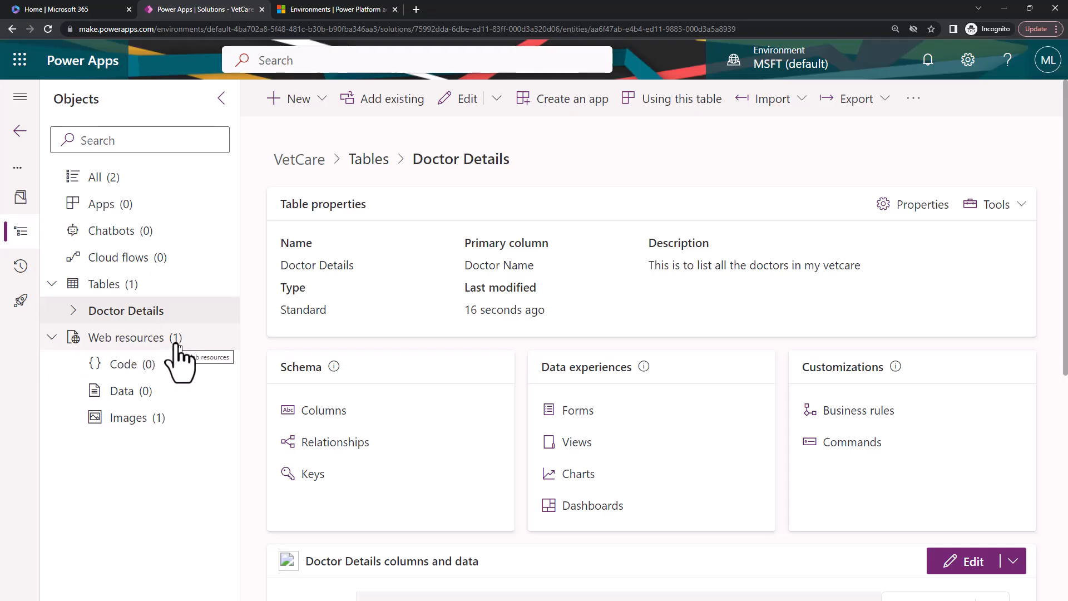
{"action": "left_click", "coordinate": [51, 339]}
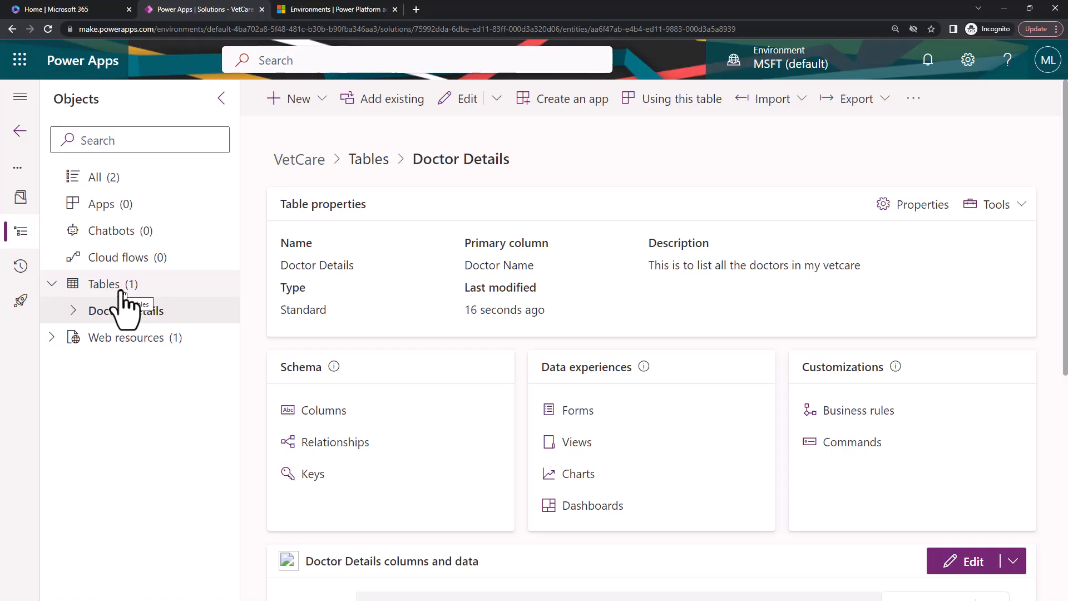
{"action": "left_click", "coordinate": [117, 183]}
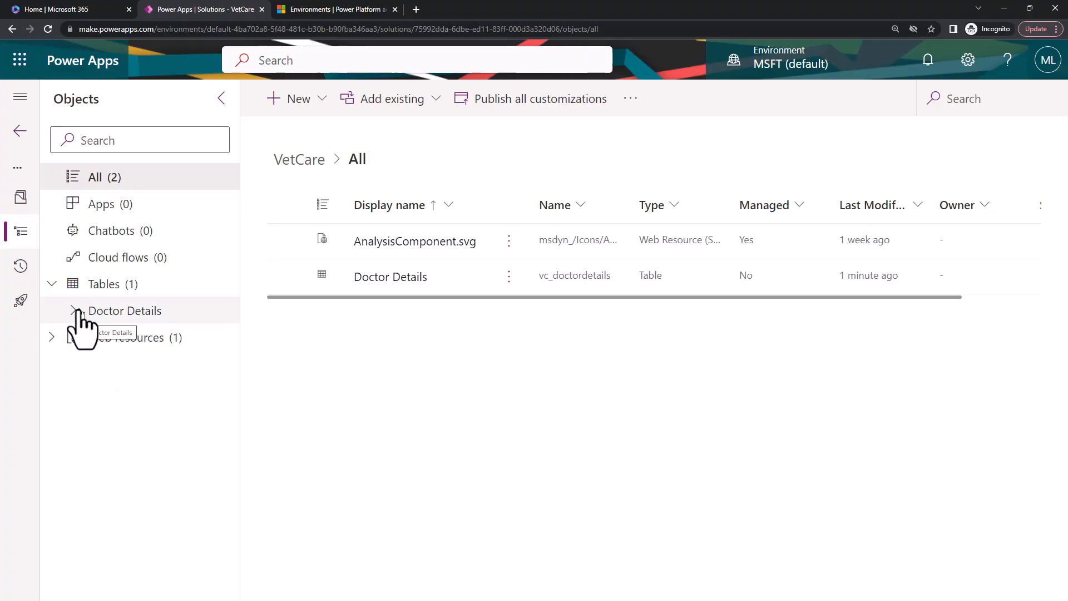
{"action": "left_click", "coordinate": [75, 310]}
{"action": "left_click", "coordinate": [76, 311]}
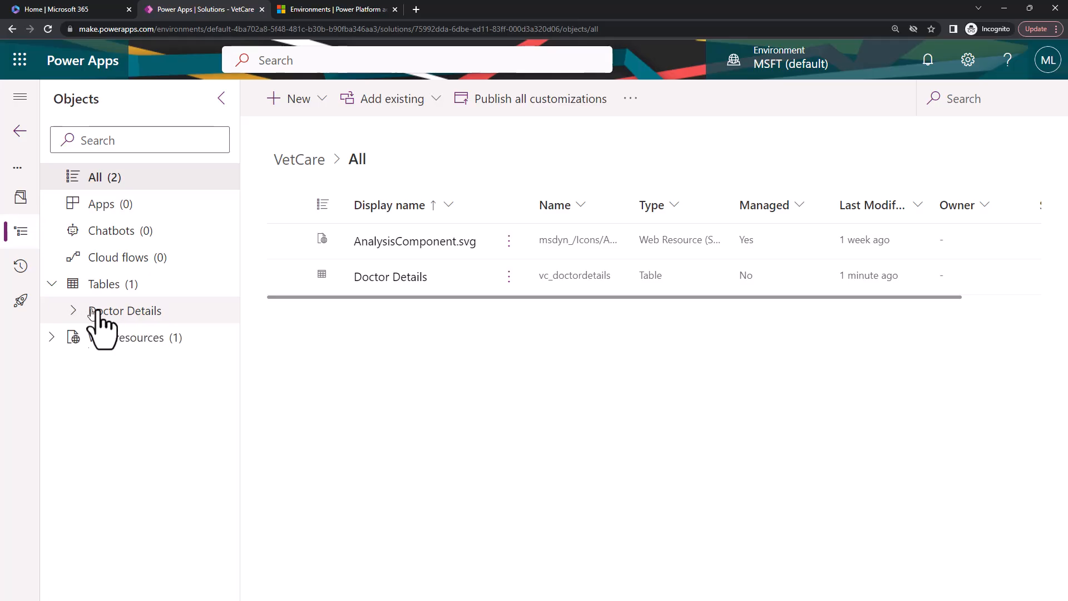
{"action": "left_click", "coordinate": [116, 312]}
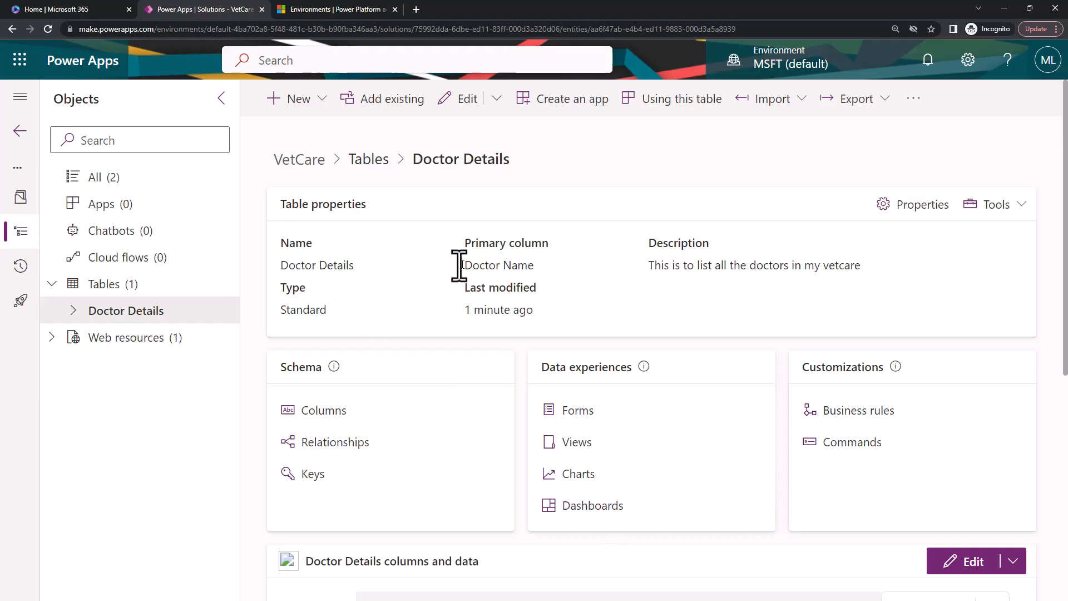
Open the Doctor Details table's properties and check the available table images in the advanced options without changing the selection.
{"action": "left_click", "coordinate": [898, 214]}
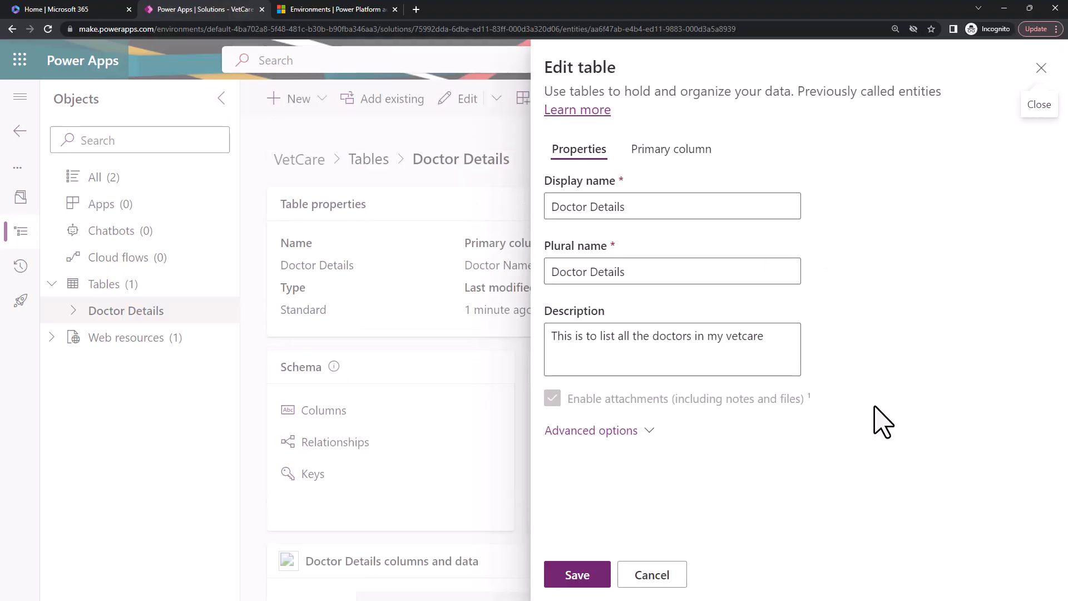
{"action": "left_click", "coordinate": [640, 582]}
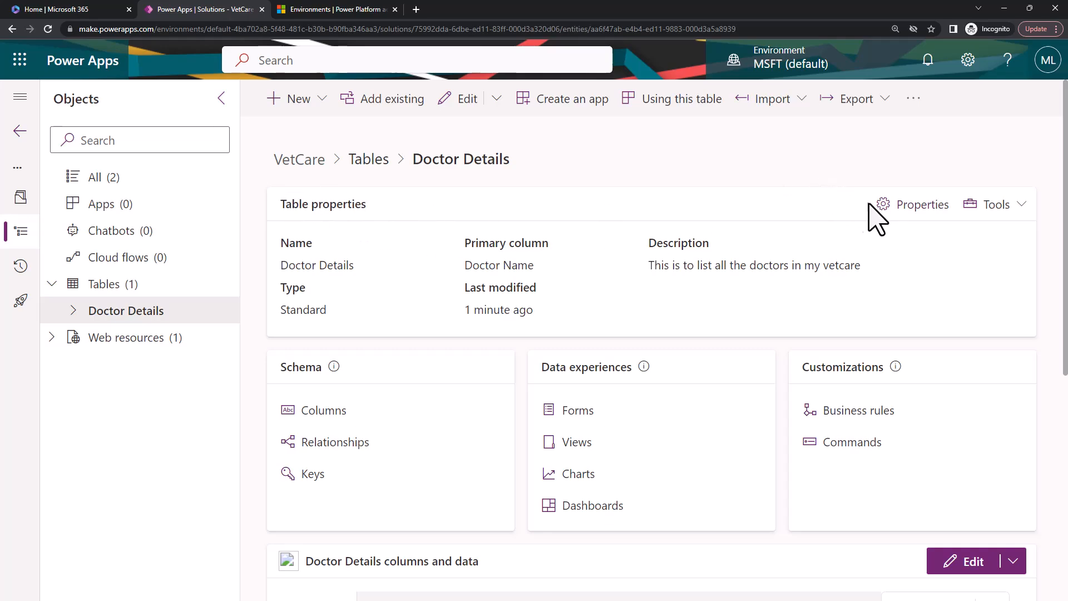
{"action": "left_click", "coordinate": [886, 206]}
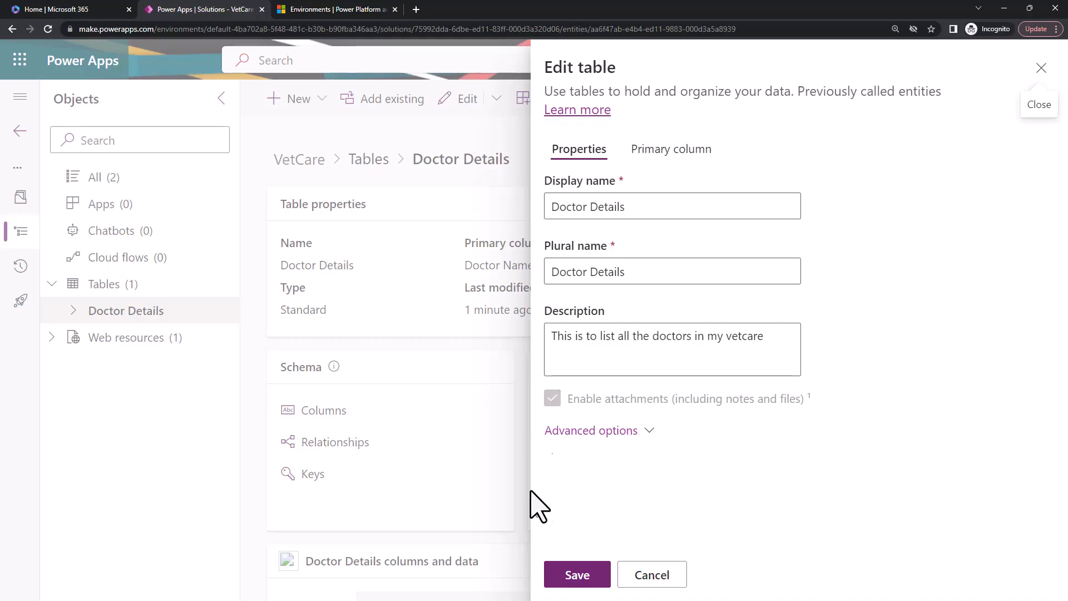
{"action": "left_click", "coordinate": [633, 431]}
{"action": "scroll", "coordinate": [794, 476], "scroll_direction": "down", "scroll_amount": 10}
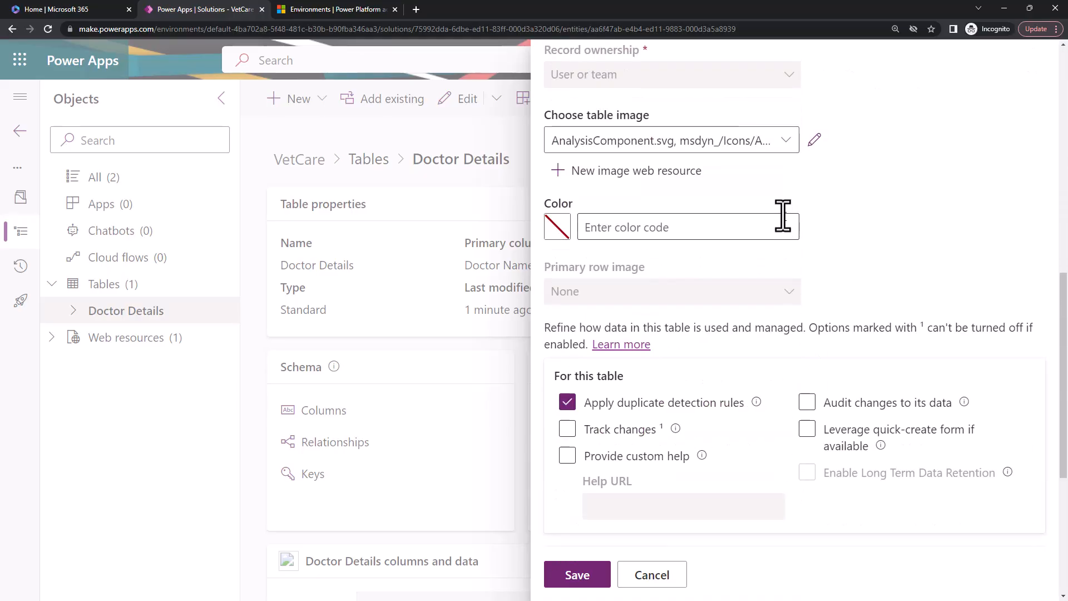
{"action": "left_click", "coordinate": [784, 149]}
{"action": "left_click", "coordinate": [784, 148]}
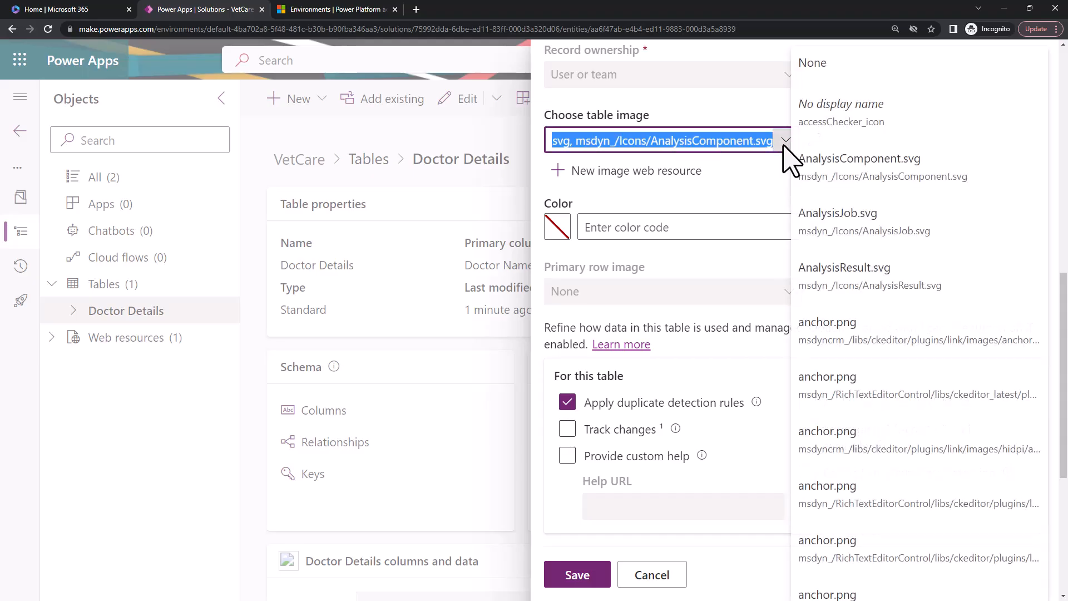
{"action": "left_click", "coordinate": [717, 201]}
Review the table's remaining advanced properties, compare its schema and logical names, and close the properties without saving.
{"action": "scroll", "coordinate": [717, 202], "scroll_direction": "up", "scroll_amount": 10}
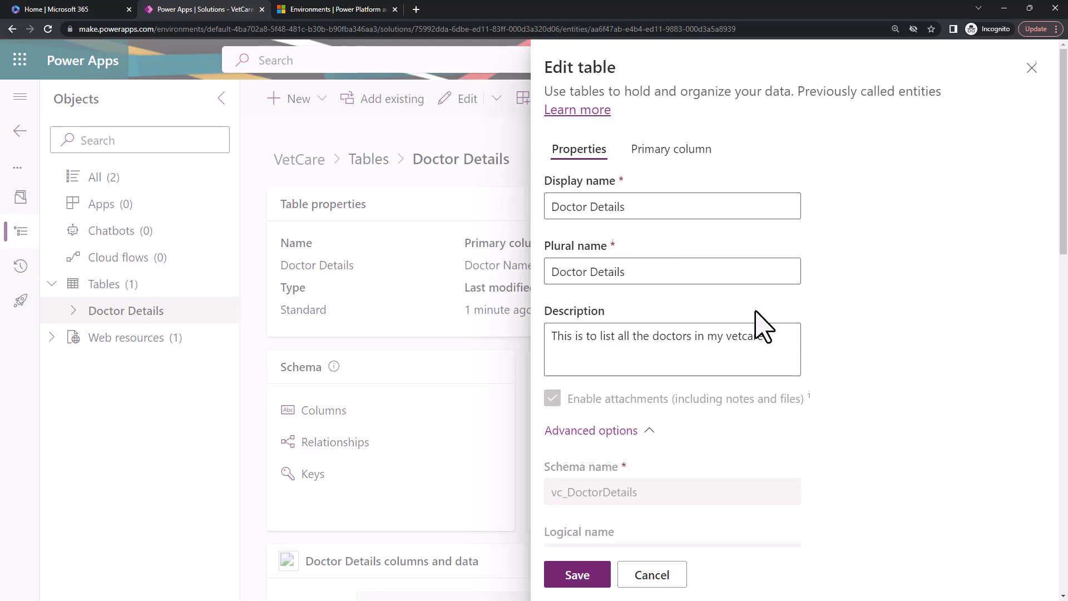
{"action": "scroll", "coordinate": [748, 320], "scroll_direction": "down", "scroll_amount": 10}
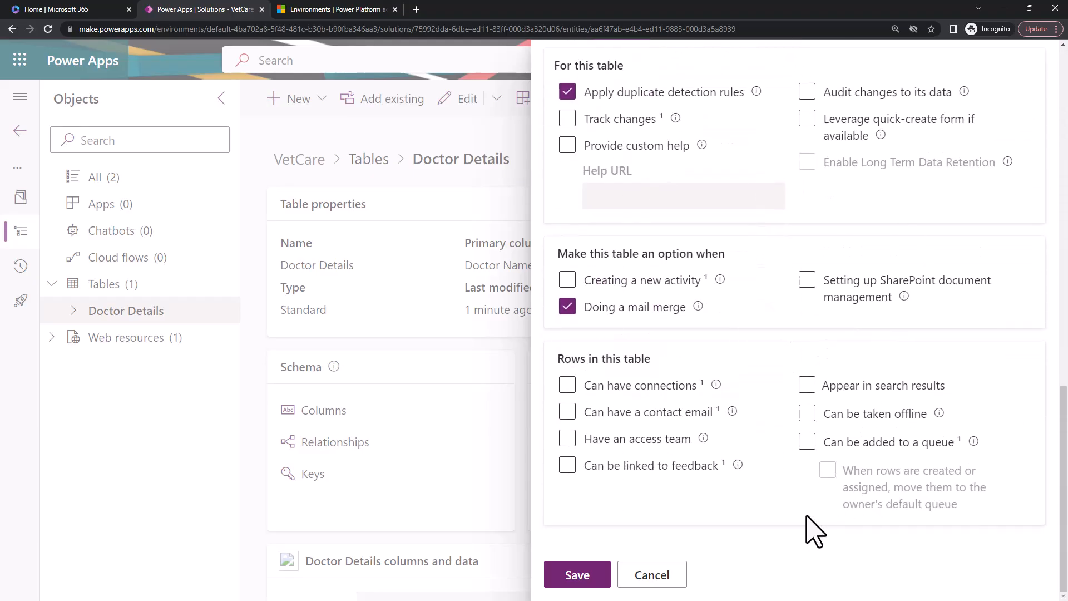
{"action": "scroll", "coordinate": [809, 509], "scroll_direction": "up", "scroll_amount": 5}
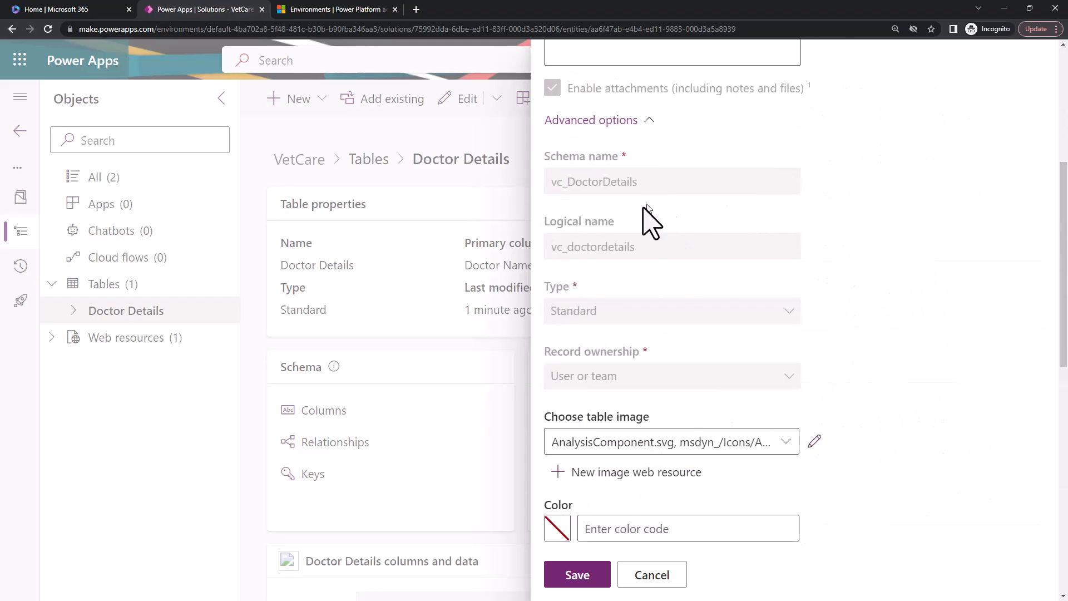
{"action": "left_click_drag", "start_coordinate": [638, 247], "coordinate": [550, 253]}
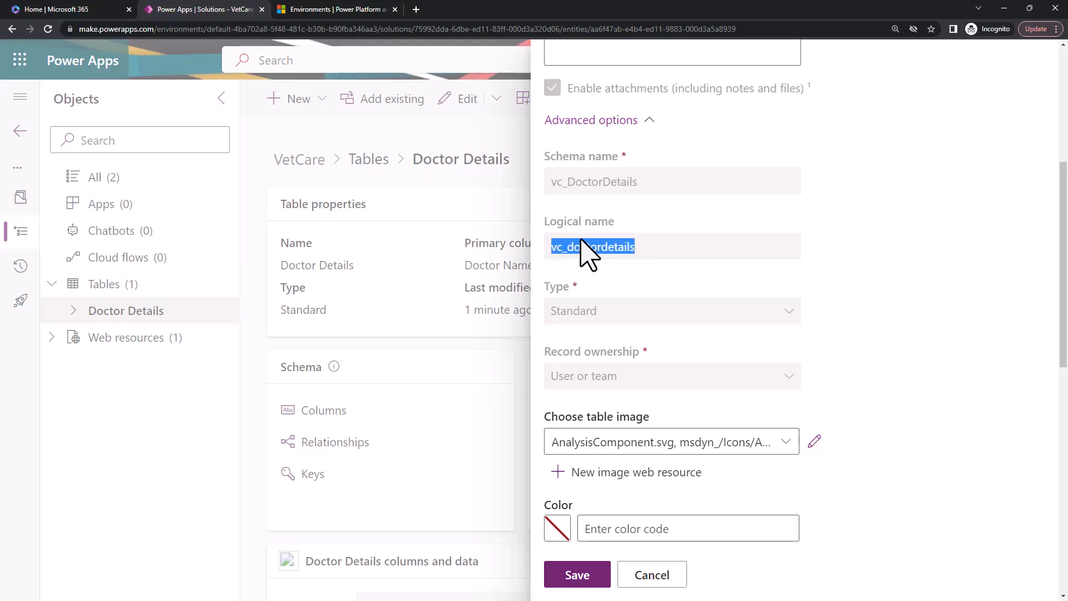
{"action": "left_click", "coordinate": [611, 249]}
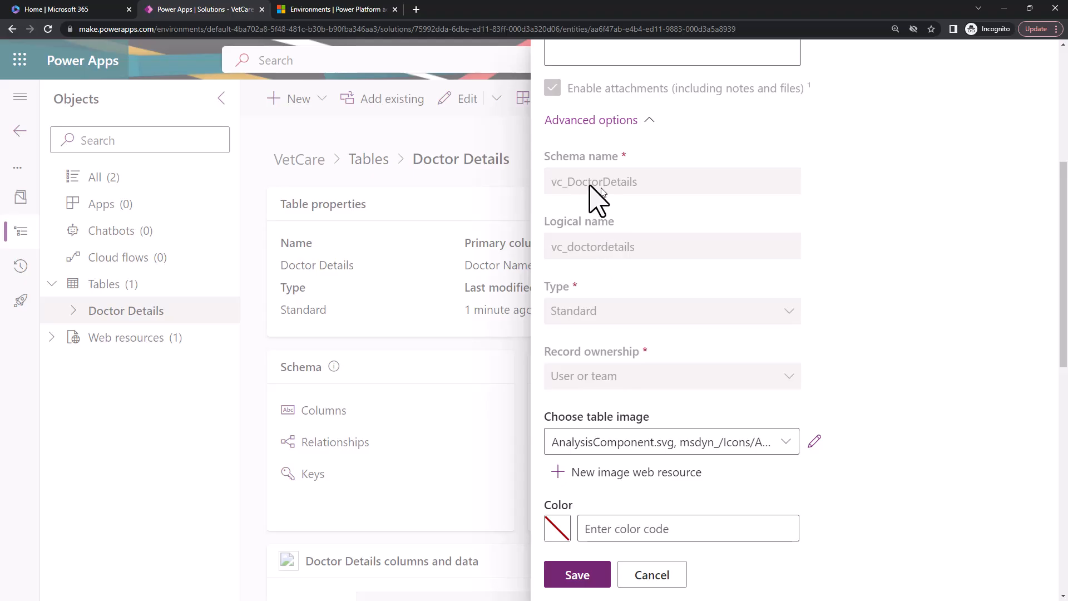
{"action": "left_click", "coordinate": [643, 579]}
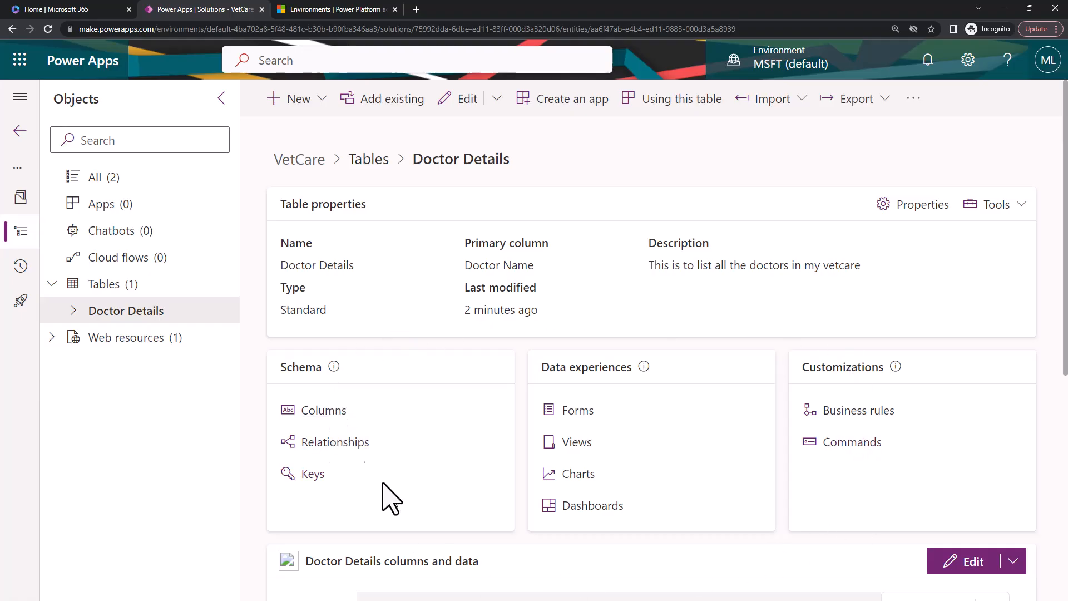
Open the columns of the Doctor Details table and look through the automatically created system columns.
{"action": "left_click", "coordinate": [334, 412]}
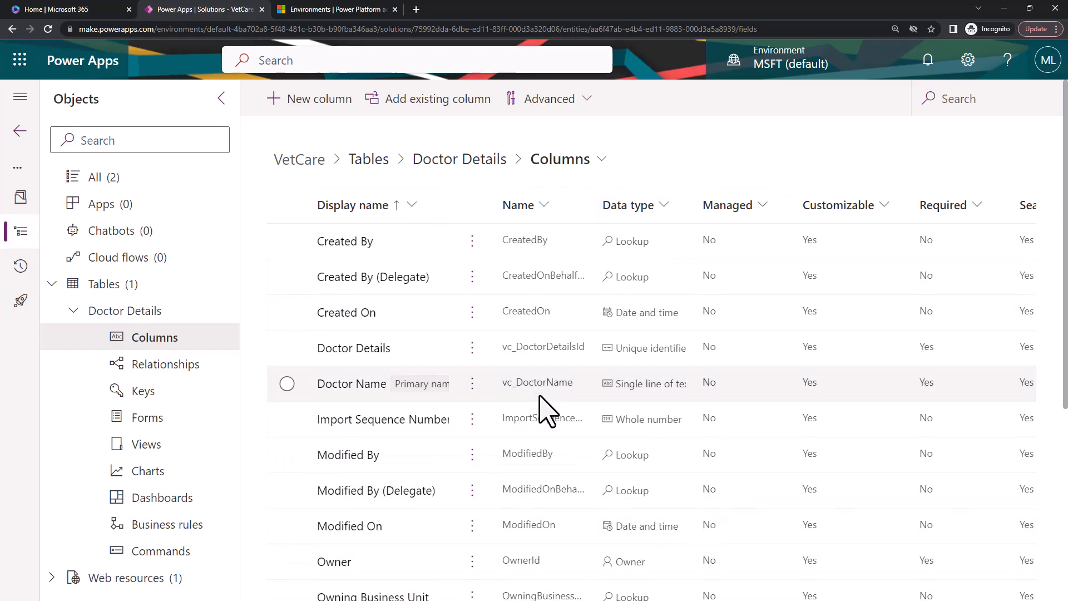
{"action": "scroll", "coordinate": [505, 498], "scroll_direction": "down", "scroll_amount": 5}
{"action": "scroll", "coordinate": [504, 498], "scroll_direction": "up", "scroll_amount": 5}
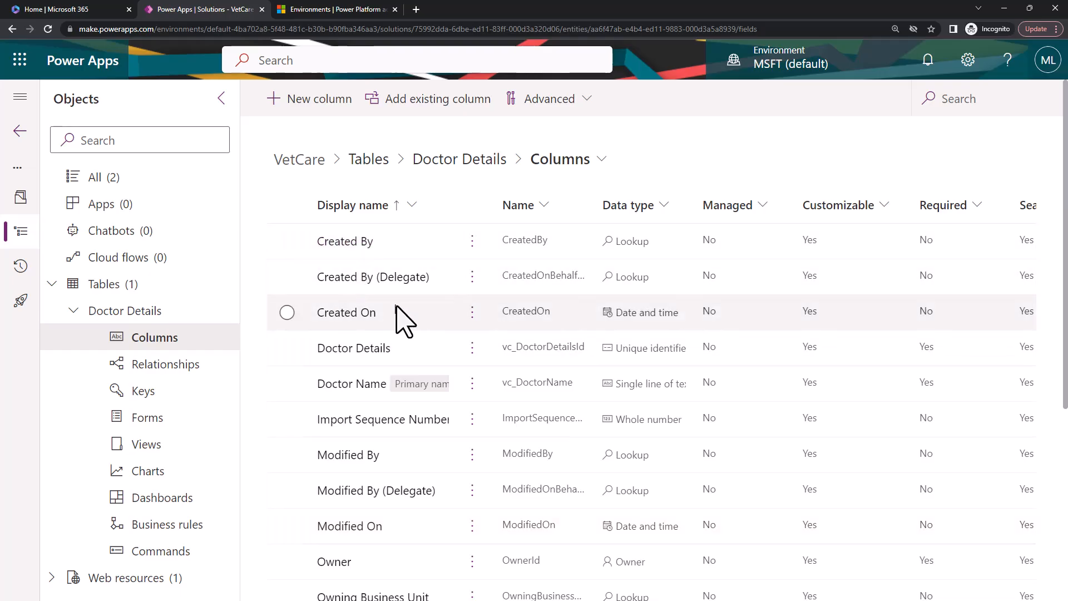
{"action": "scroll", "coordinate": [553, 550], "scroll_direction": "down", "scroll_amount": 4}
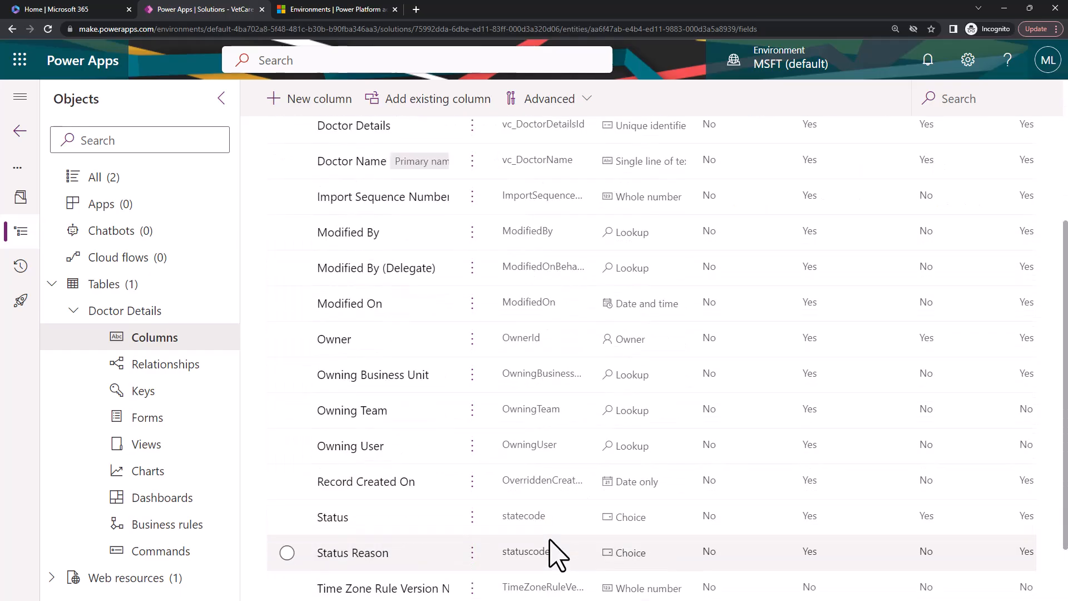
{"action": "scroll", "coordinate": [557, 555], "scroll_direction": "down", "scroll_amount": 2}
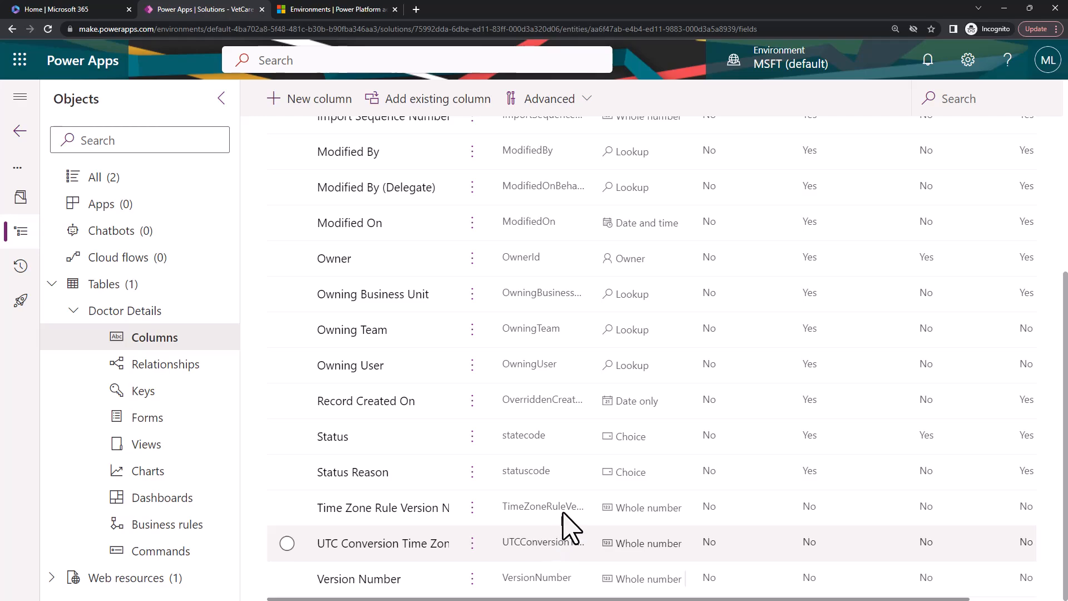
{"action": "scroll", "coordinate": [588, 436], "scroll_direction": "up", "scroll_amount": 5}
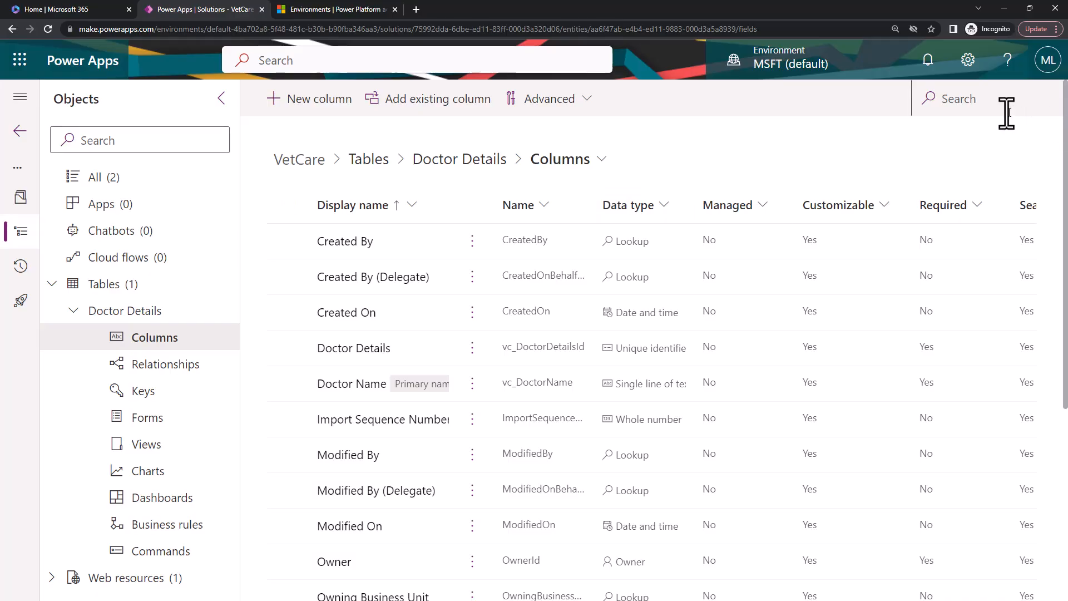
Search the table's columns for the publisher prefix "vc_" and examine the matching column names.
{"action": "left_click", "coordinate": [991, 113]}
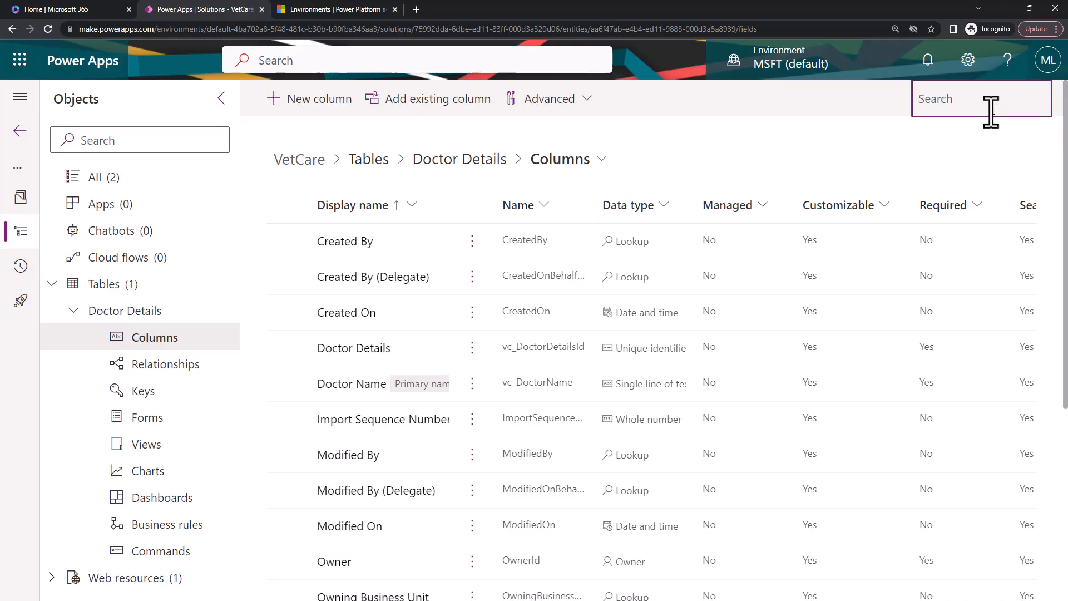
{"action": "type", "text": "vc_"}
{"action": "left_click_drag", "start_coordinate": [592, 206], "coordinate": [608, 286]}
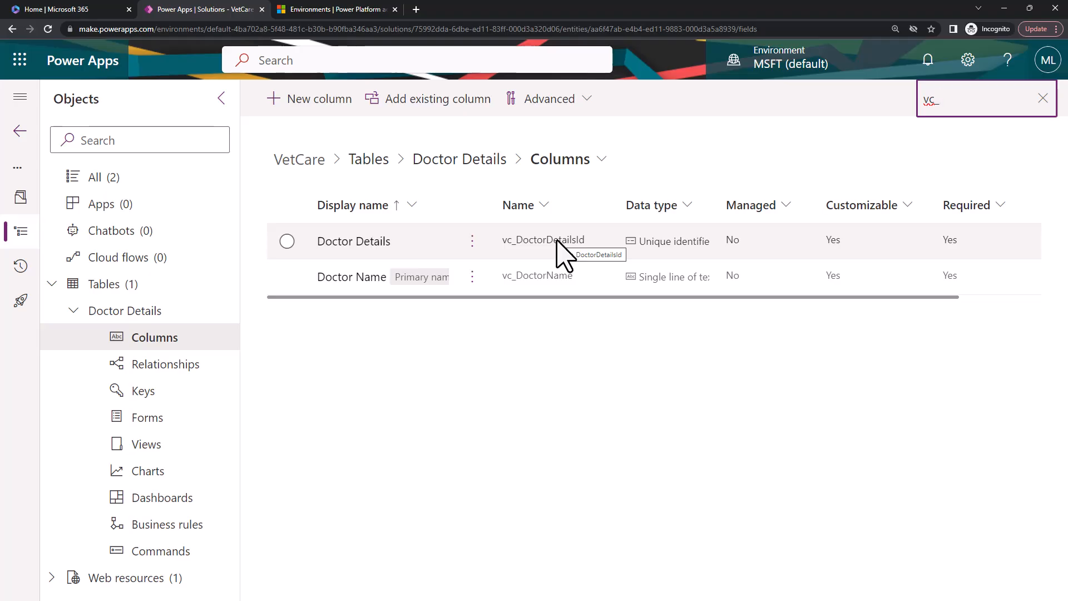
{"action": "left_click", "coordinate": [541, 381]}
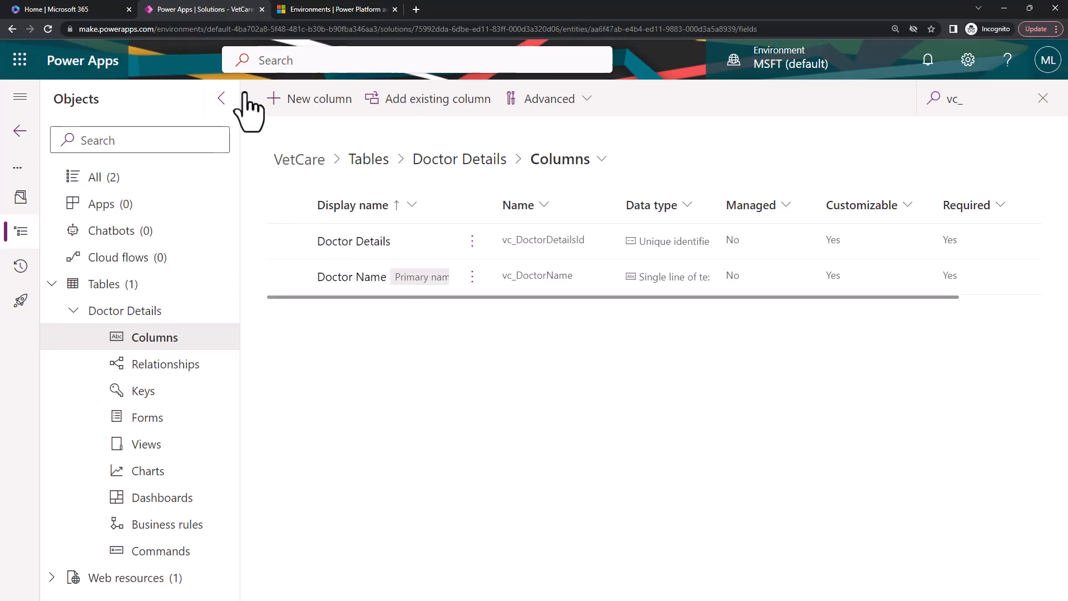
Check the data types available for a new column, close the form without saving, and widen the list's Data type column.
{"action": "left_click", "coordinate": [280, 99]}
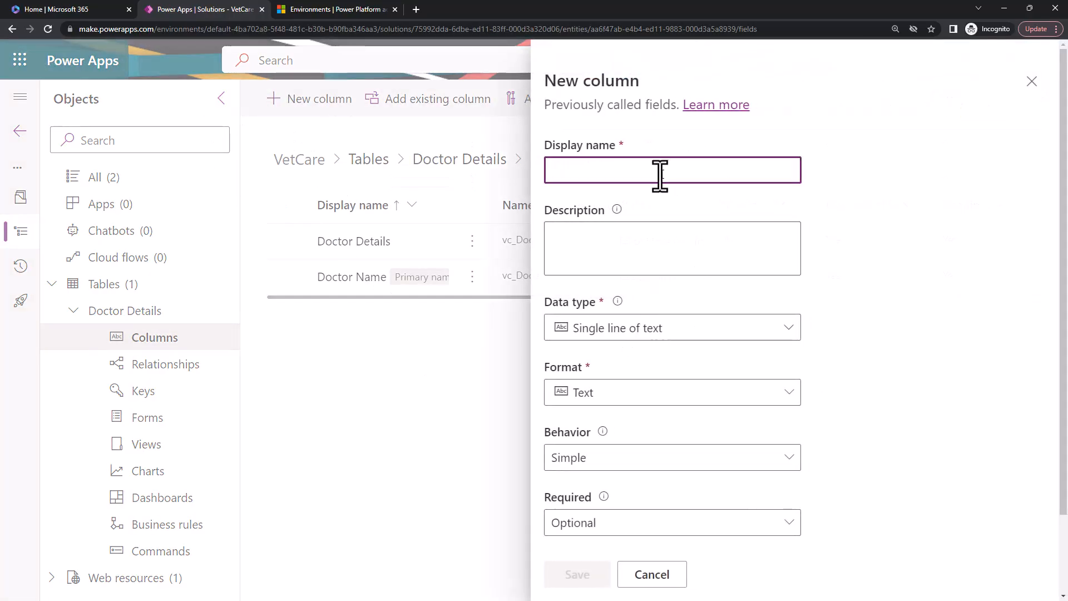
{"action": "left_click", "coordinate": [671, 576]}
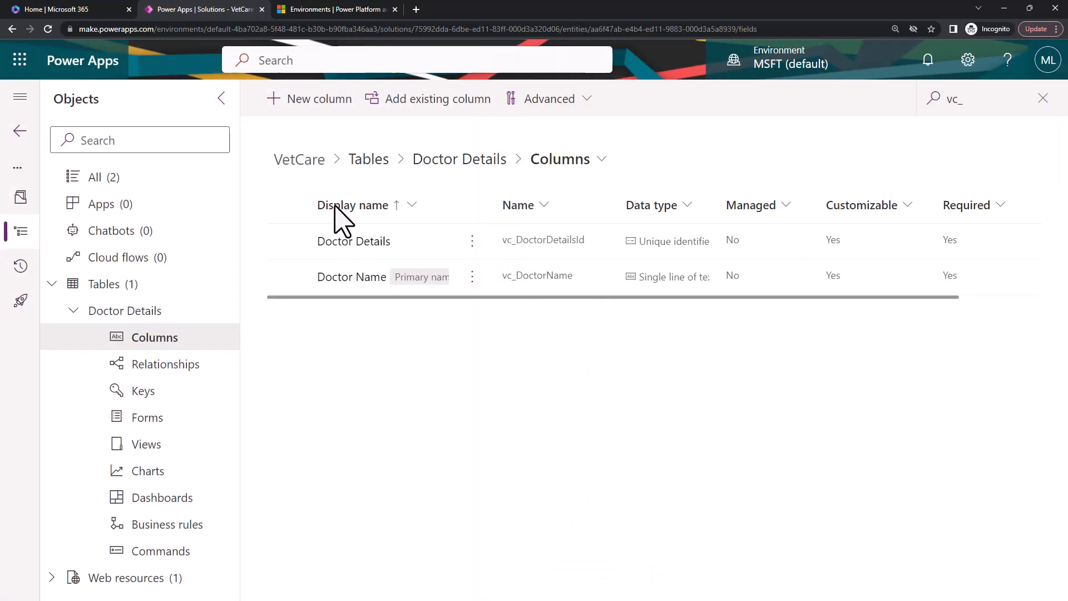
{"action": "left_click", "coordinate": [314, 109]}
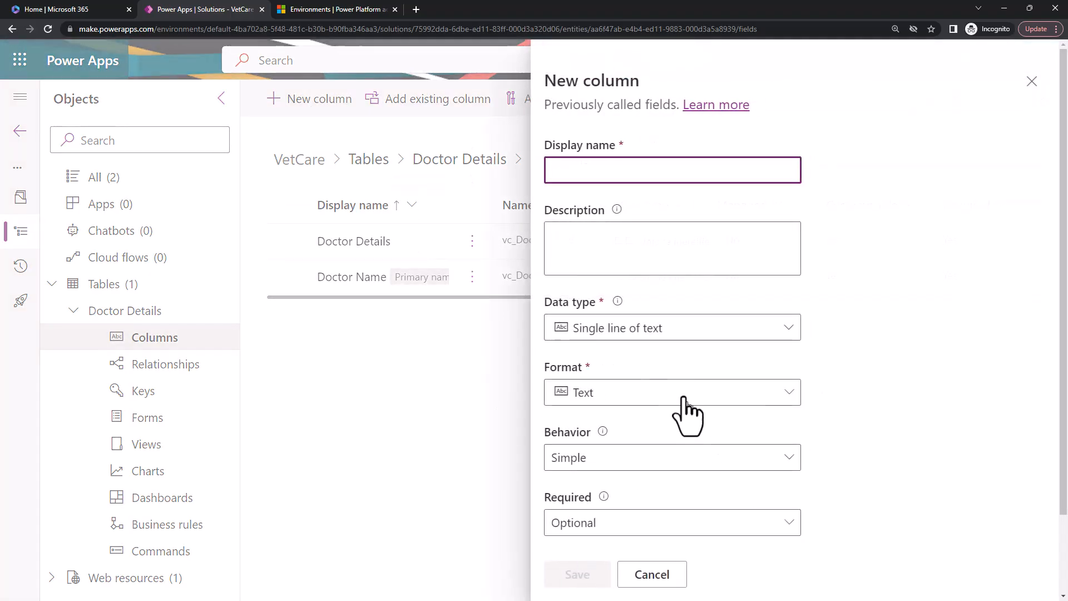
{"action": "left_click", "coordinate": [671, 334]}
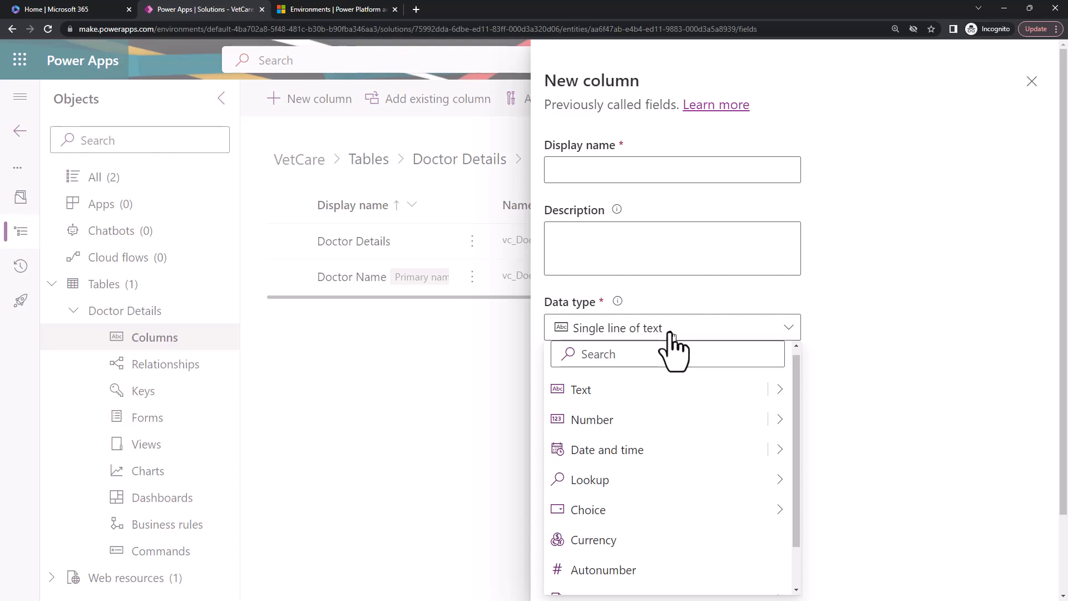
{"action": "left_click", "coordinate": [1032, 81]}
{"action": "left_click_drag", "start_coordinate": [717, 205], "coordinate": [779, 205]}
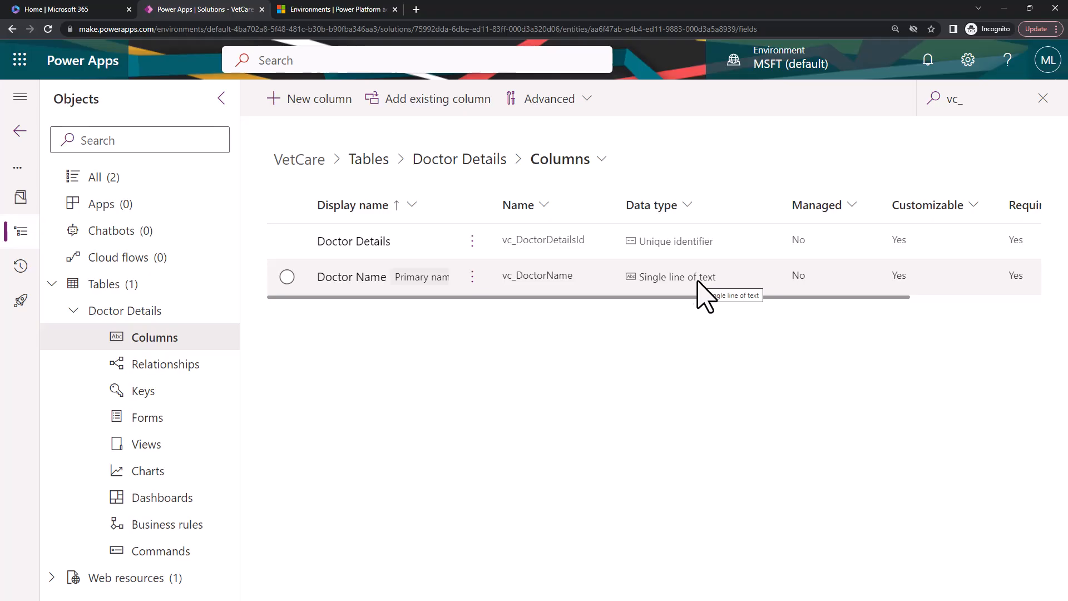
Start a new column with the display name "Doctor ID" and the description "This is to store doctor ID".
{"action": "left_click", "coordinate": [311, 100]}
{"action": "left_click", "coordinate": [667, 170]}
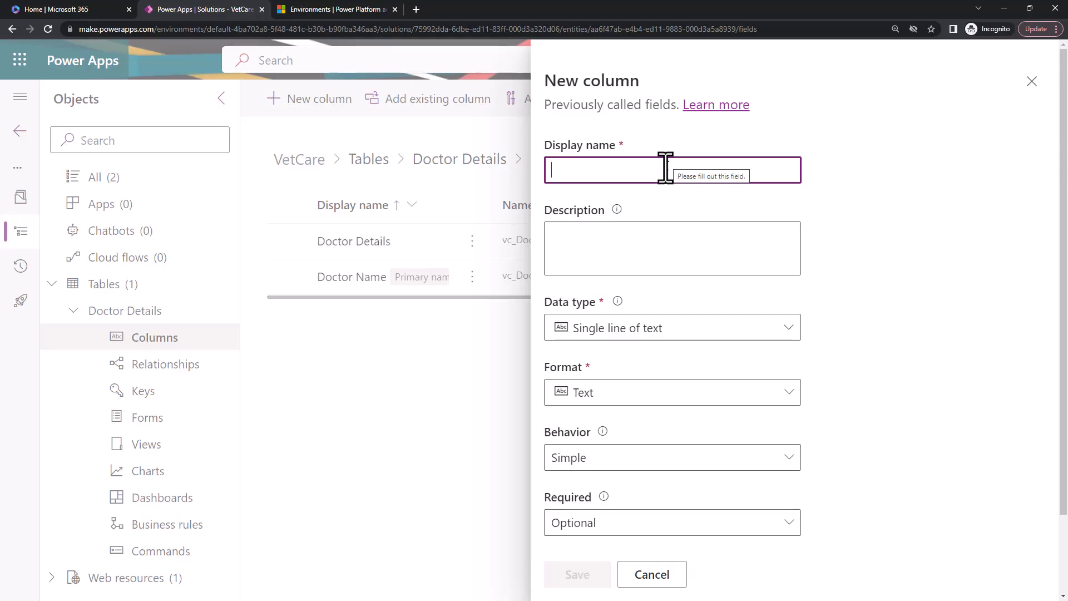
{"action": "type", "text": "Doctor"}
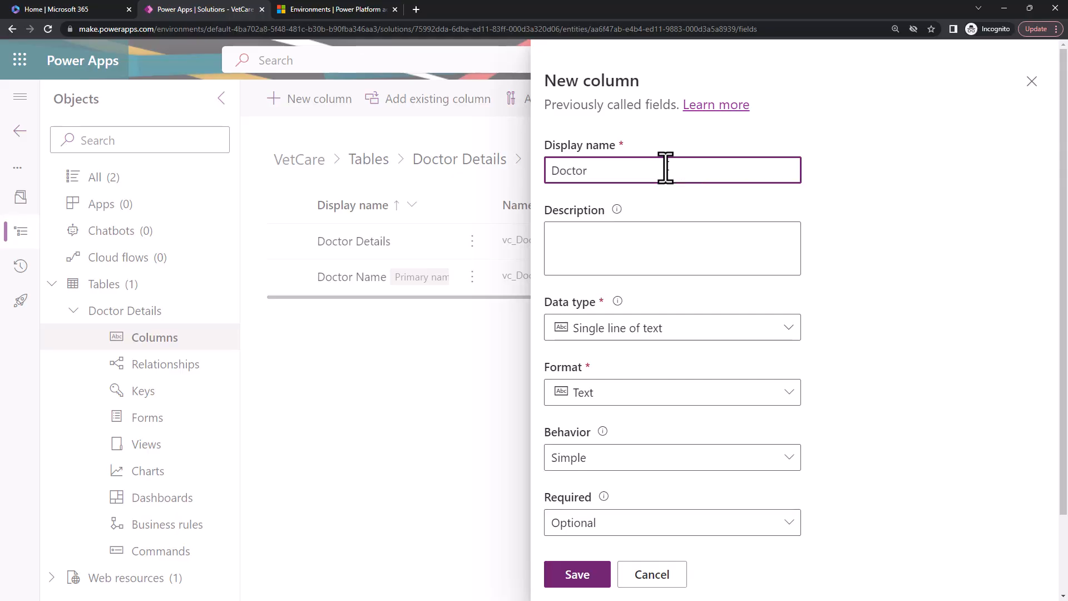
{"action": "type", "text": " ID"}
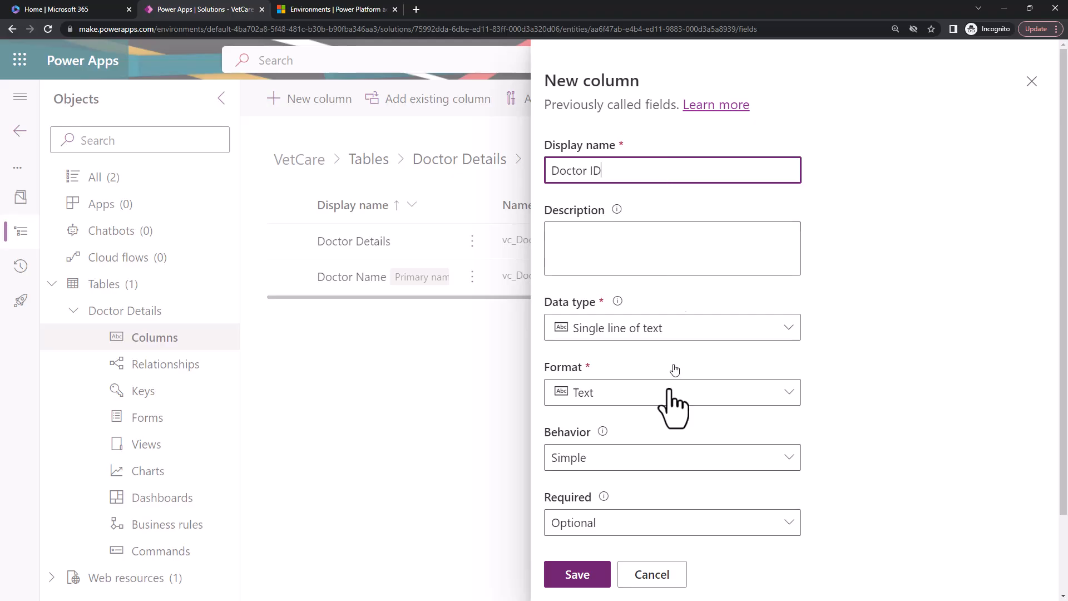
{"action": "left_click", "coordinate": [625, 253]}
{"action": "type", "text": "this is to store doctor ID"}
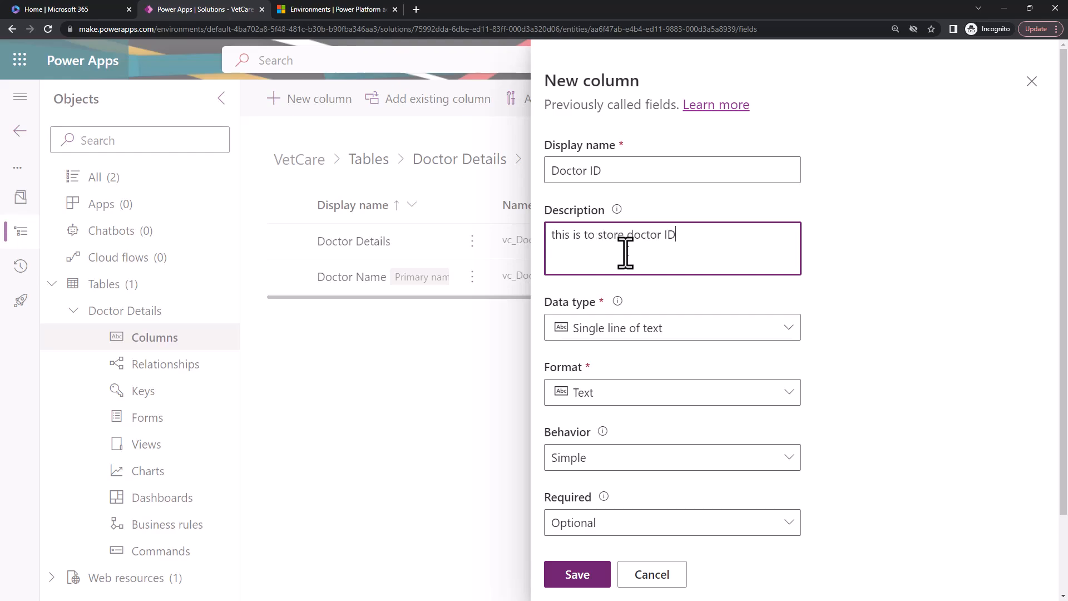
{"action": "key", "text": "Home"}
{"action": "key", "text": "Delete"}
{"action": "type", "text": "T"}
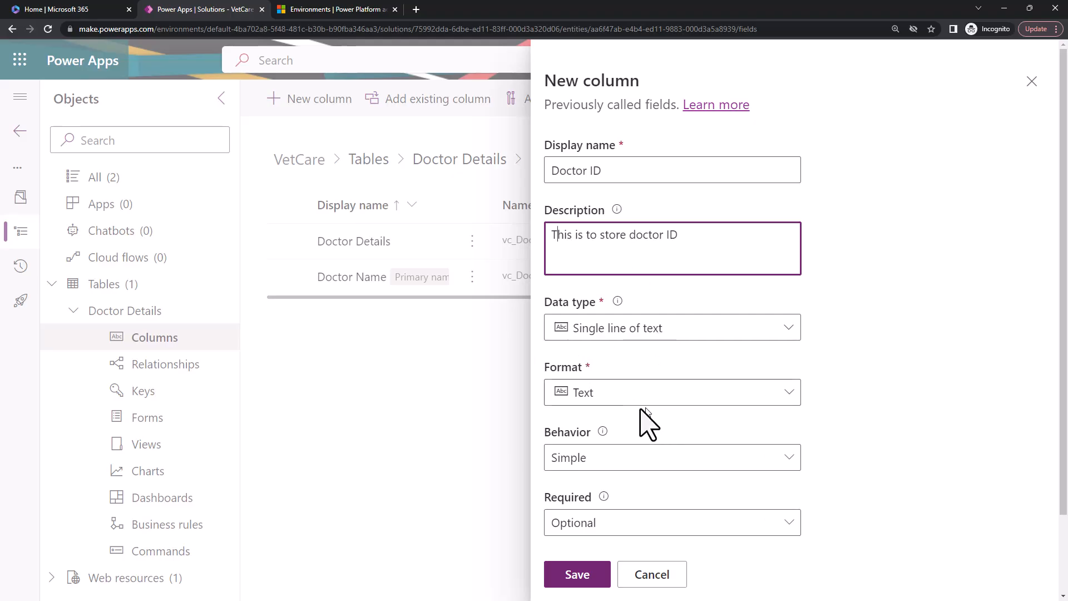
Check the behavior choices, keep Simple, and make the Doctor ID column Business required.
{"action": "scroll", "coordinate": [634, 411], "scroll_direction": "down", "scroll_amount": 2}
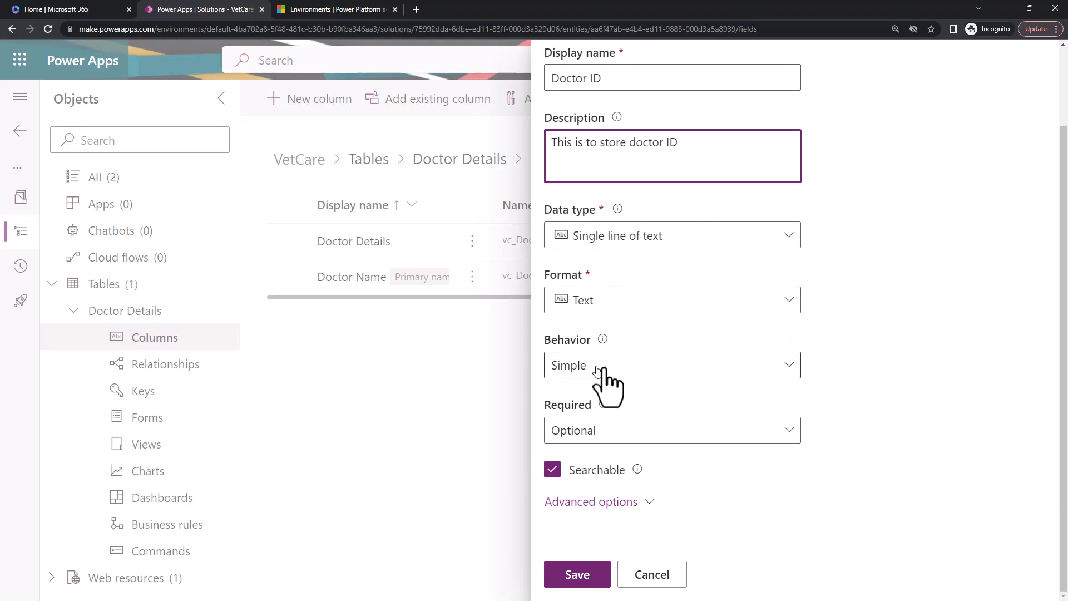
{"action": "left_click", "coordinate": [640, 369]}
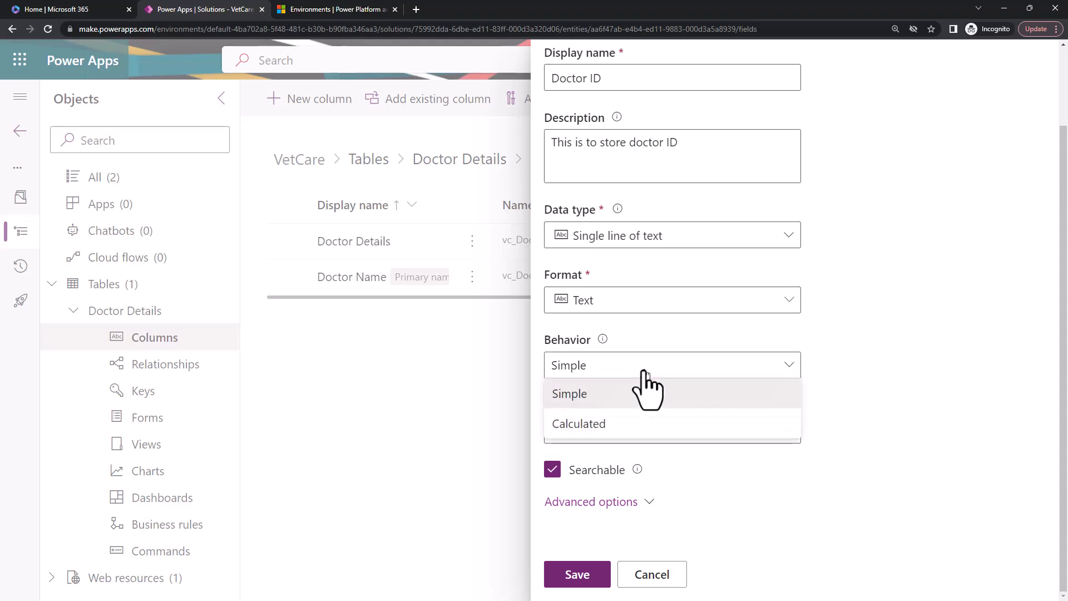
{"action": "left_click", "coordinate": [837, 370]}
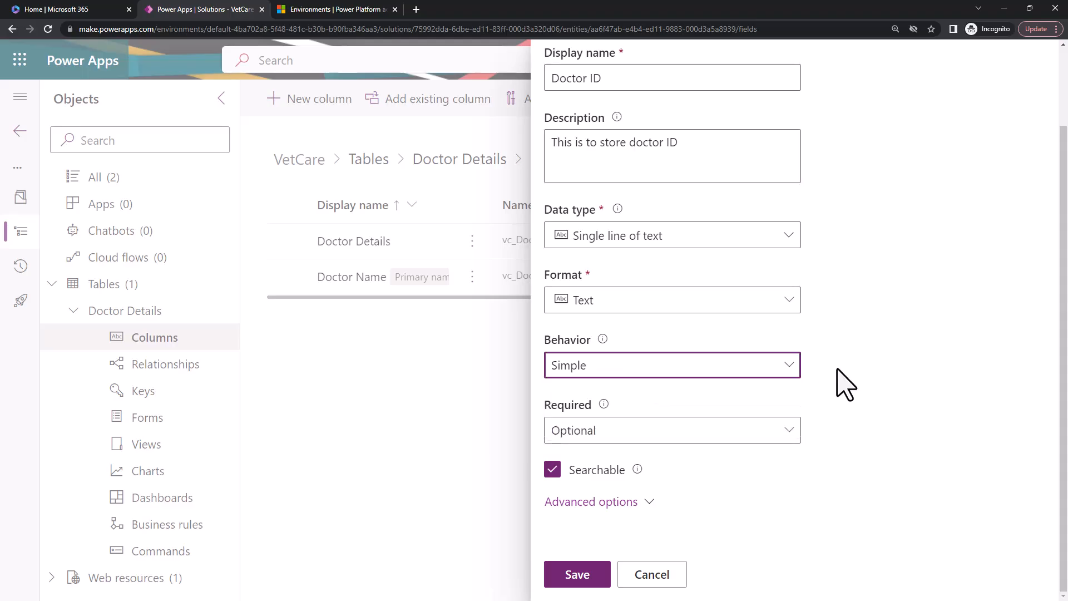
{"action": "left_click", "coordinate": [687, 371]}
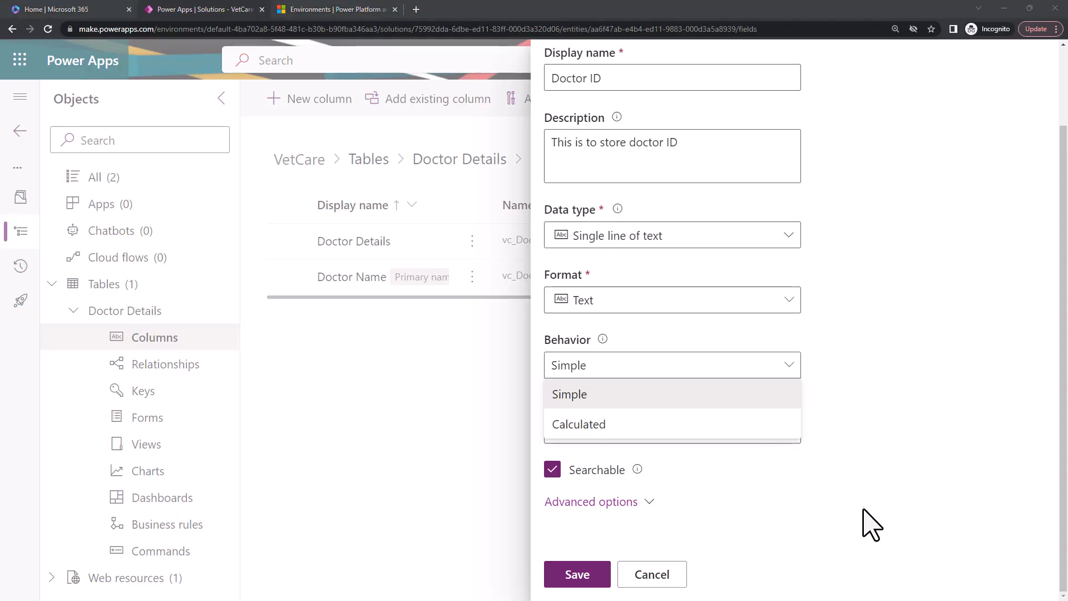
{"action": "left_click", "coordinate": [908, 403]}
{"action": "scroll", "coordinate": [812, 509], "scroll_direction": "down", "scroll_amount": 1}
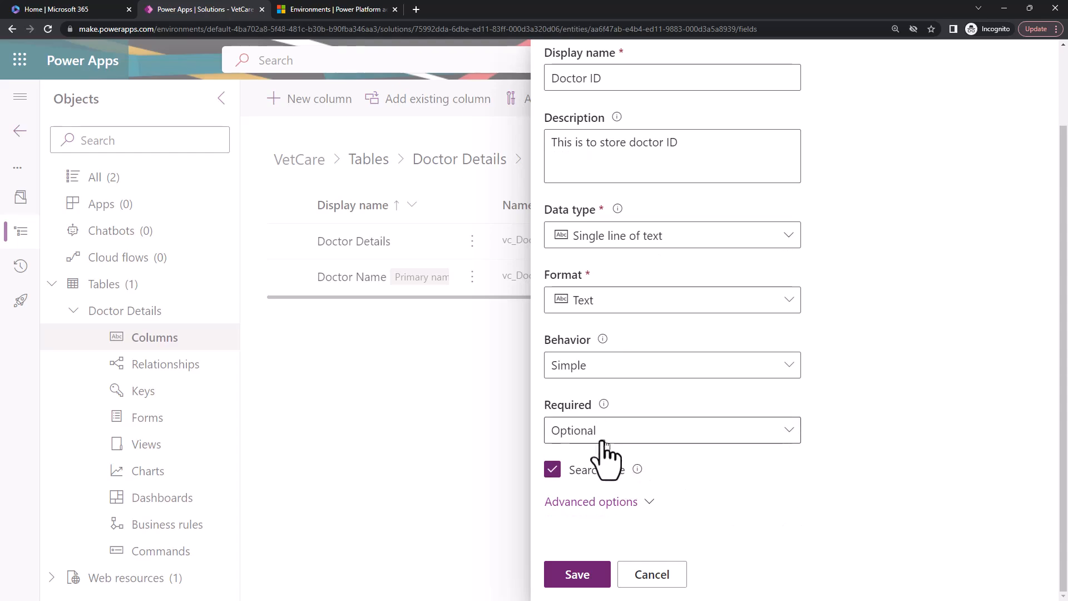
{"action": "left_click", "coordinate": [600, 439]}
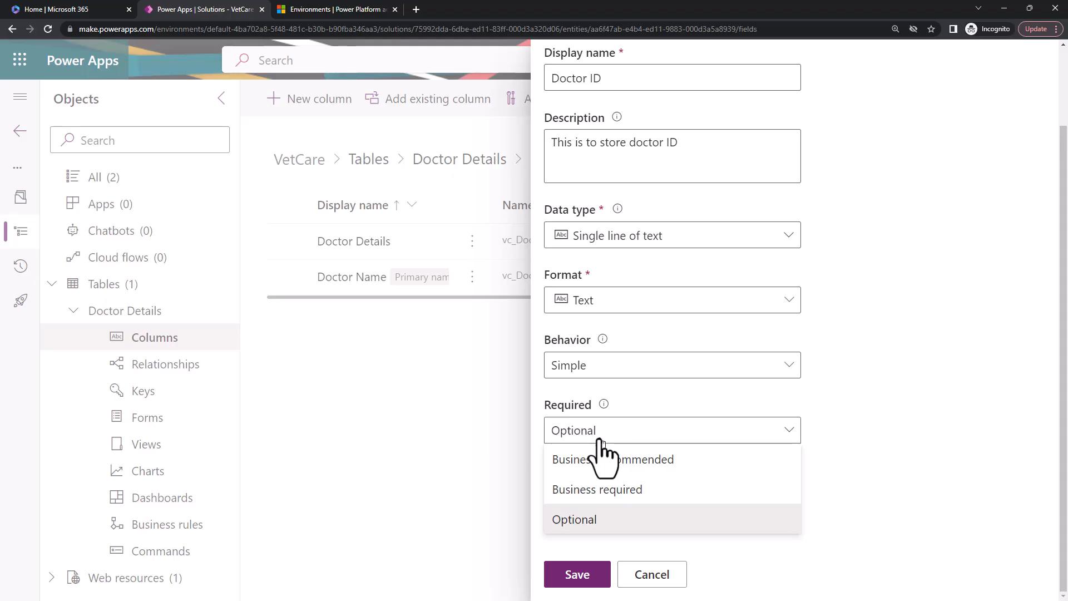
{"action": "left_click", "coordinate": [606, 490]}
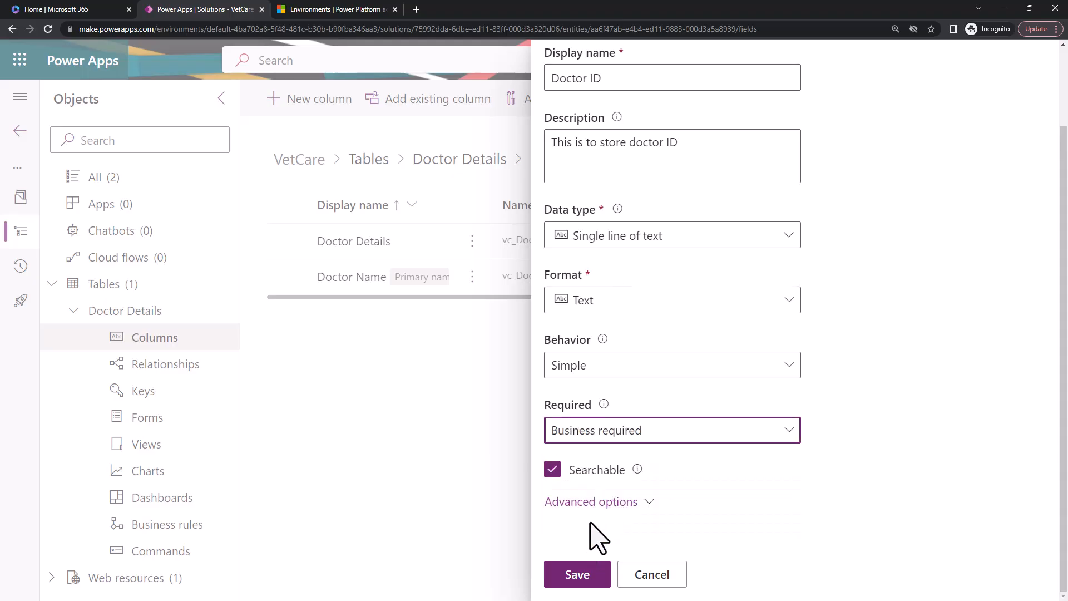
Review the Doctor ID column's advanced options, including schema name, maximum character count, input method editor mode and auditing.
{"action": "left_click", "coordinate": [604, 502]}
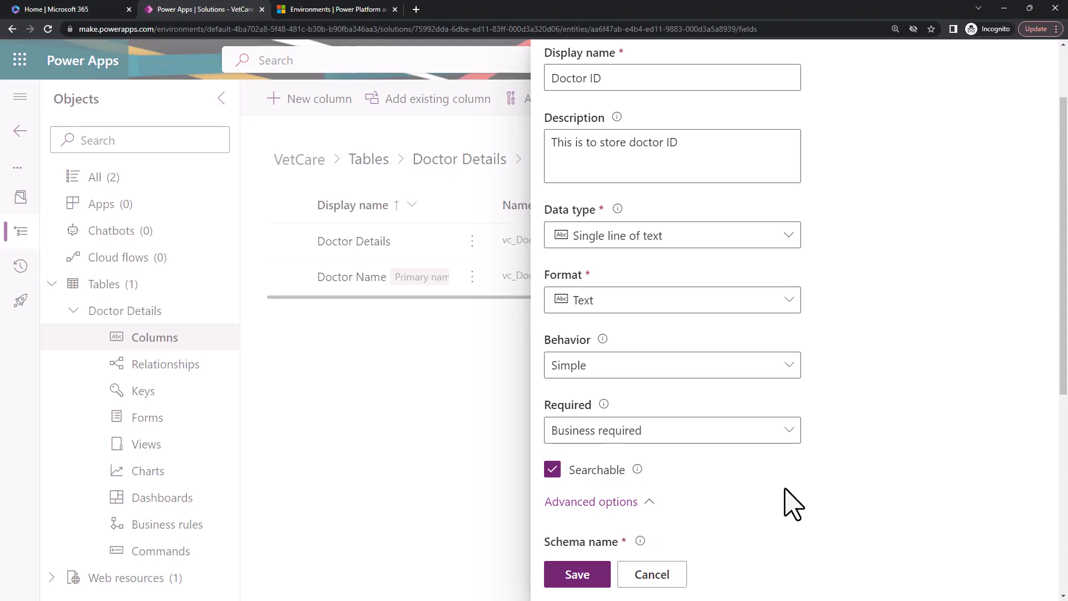
{"action": "scroll", "coordinate": [722, 508], "scroll_direction": "down", "scroll_amount": 3}
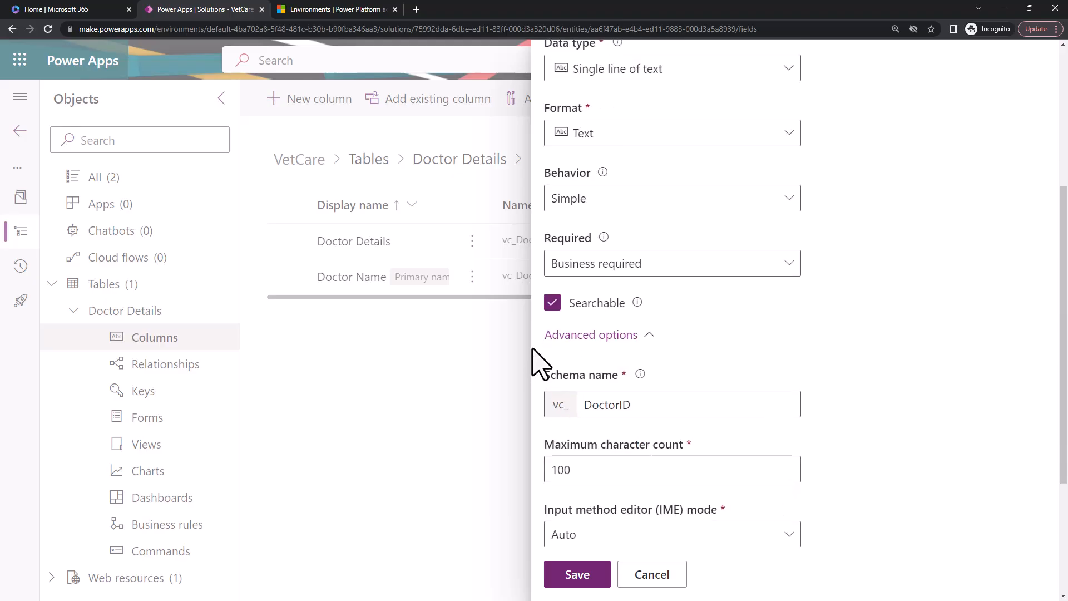
{"action": "left_click_drag", "start_coordinate": [545, 374], "coordinate": [620, 375]}
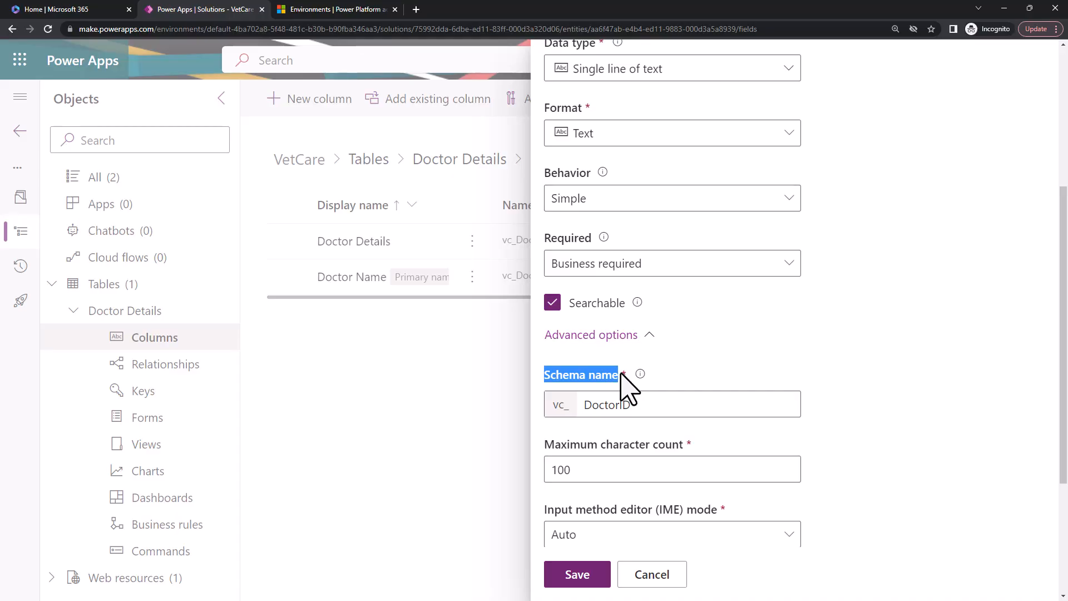
{"action": "left_click", "coordinate": [632, 407]}
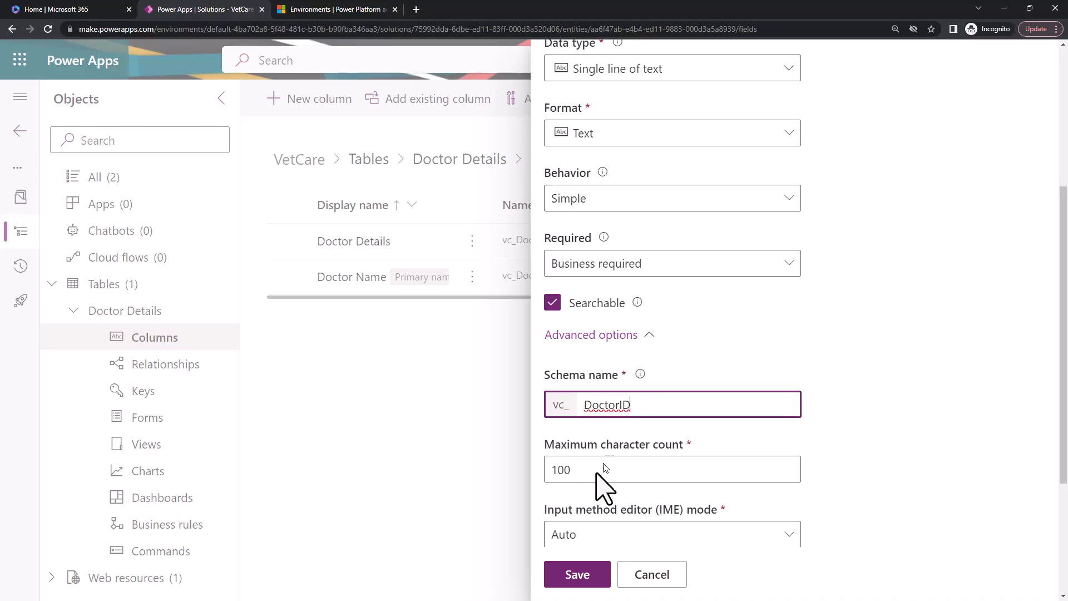
{"action": "scroll", "coordinate": [588, 480], "scroll_direction": "down", "scroll_amount": 2}
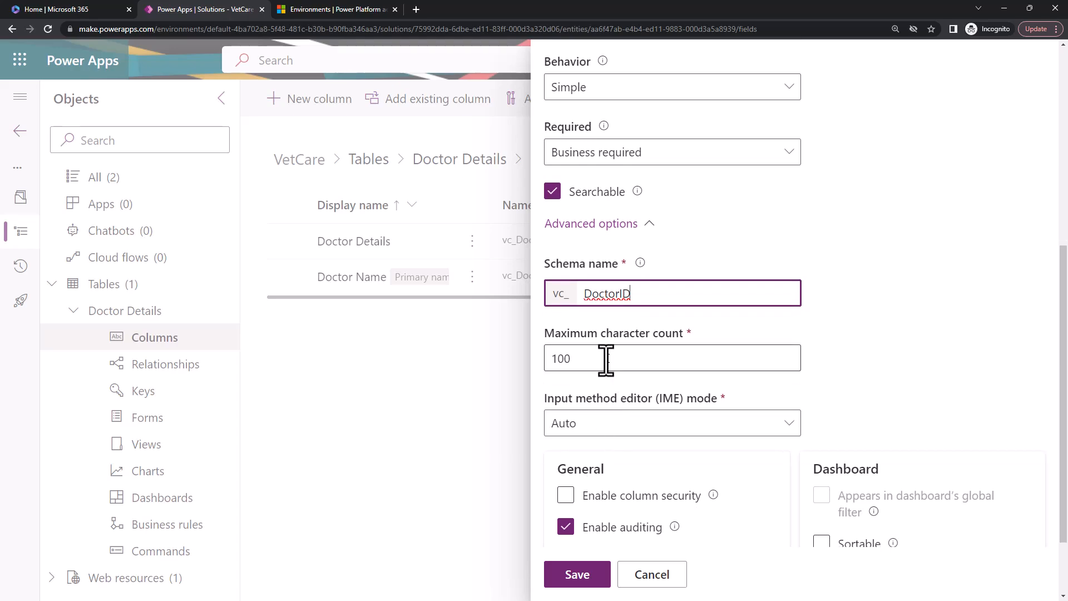
{"action": "left_click_drag", "start_coordinate": [606, 358], "coordinate": [512, 378]}
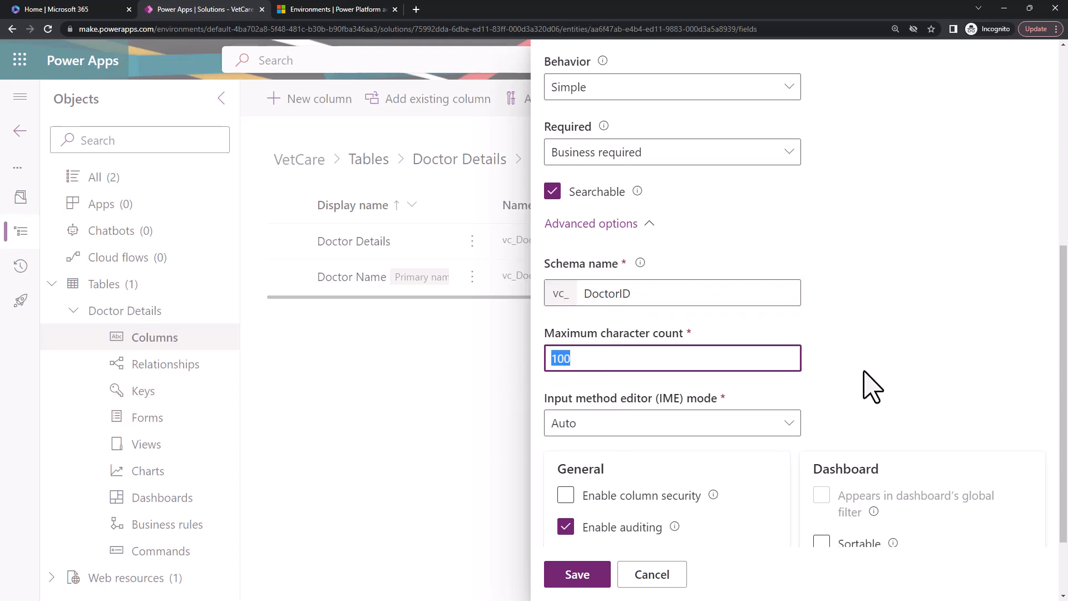
{"action": "scroll", "coordinate": [873, 384], "scroll_direction": "down", "scroll_amount": 1}
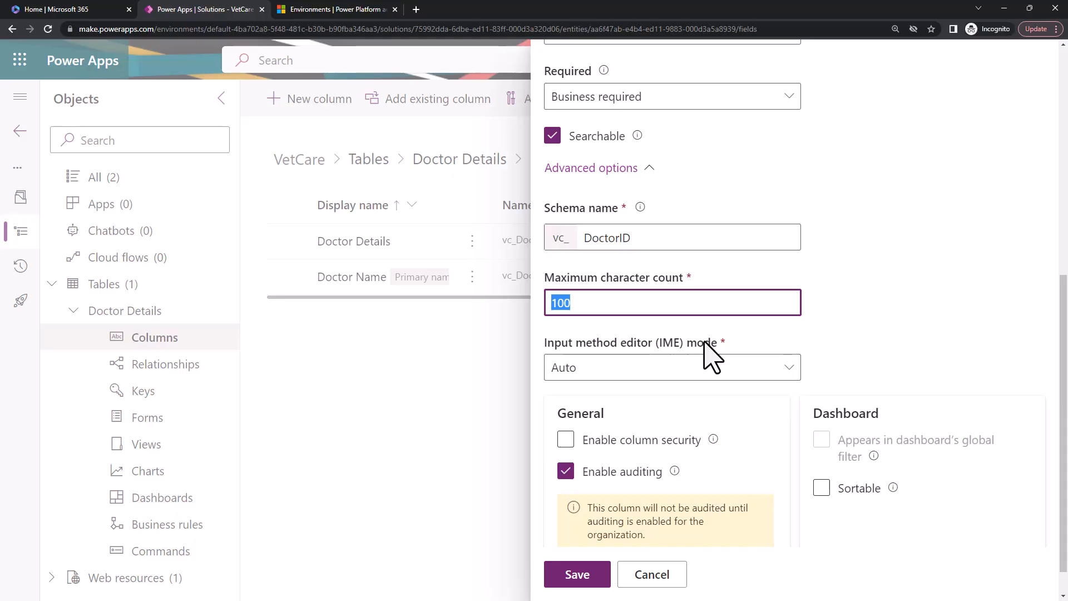
{"action": "left_click", "coordinate": [906, 356]}
{"action": "scroll", "coordinate": [744, 524], "scroll_direction": "down", "scroll_amount": 1}
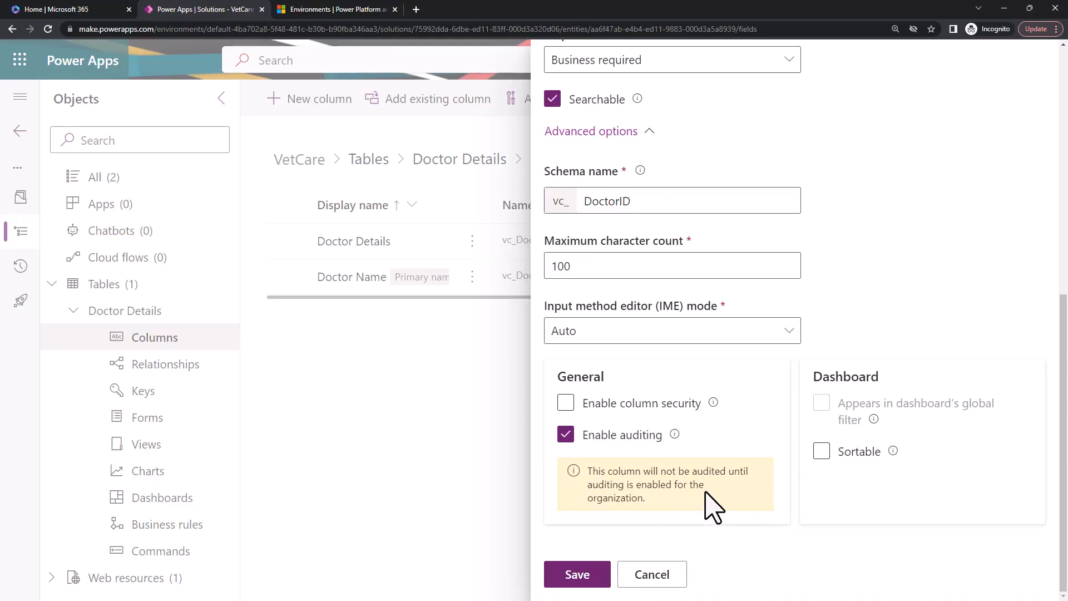
Make the Doctor ID column sortable in dashboards and save the new column.
{"action": "left_click", "coordinate": [822, 452]}
{"action": "scroll", "coordinate": [690, 492], "scroll_direction": "up", "scroll_amount": 8}
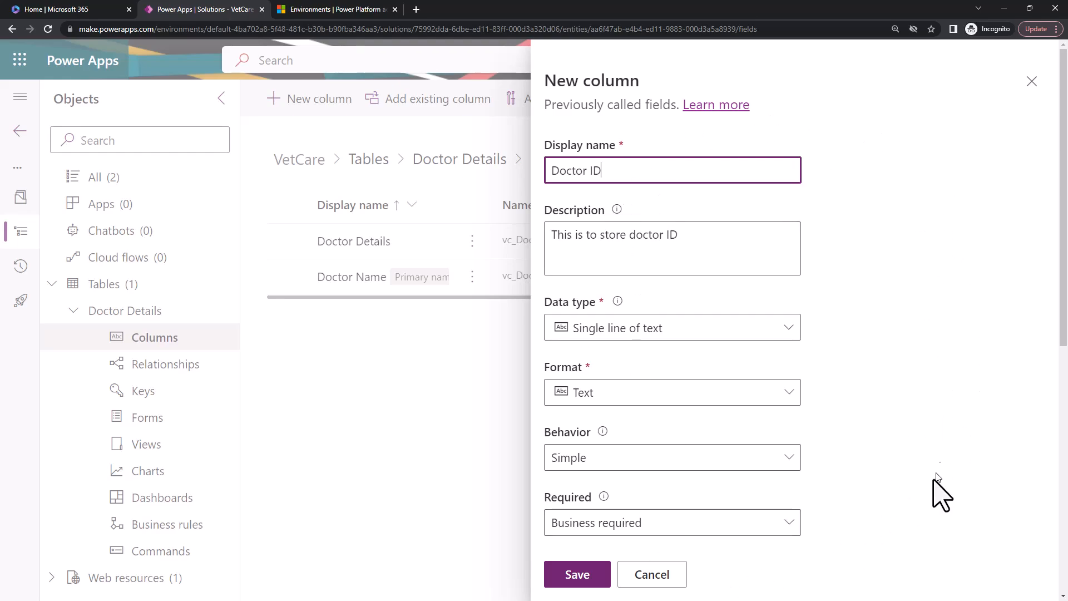
{"action": "left_click", "coordinate": [573, 579]}
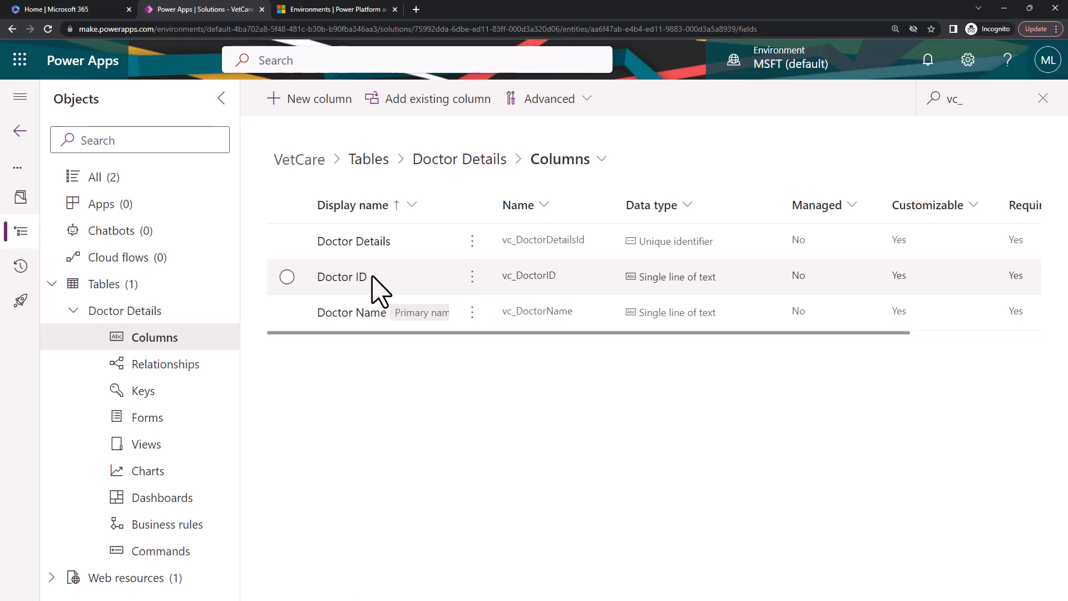
Reopen the Doctor ID column, review its allowed data types, schema and logical names and advanced options, and close it without saving.
{"action": "left_click", "coordinate": [344, 276]}
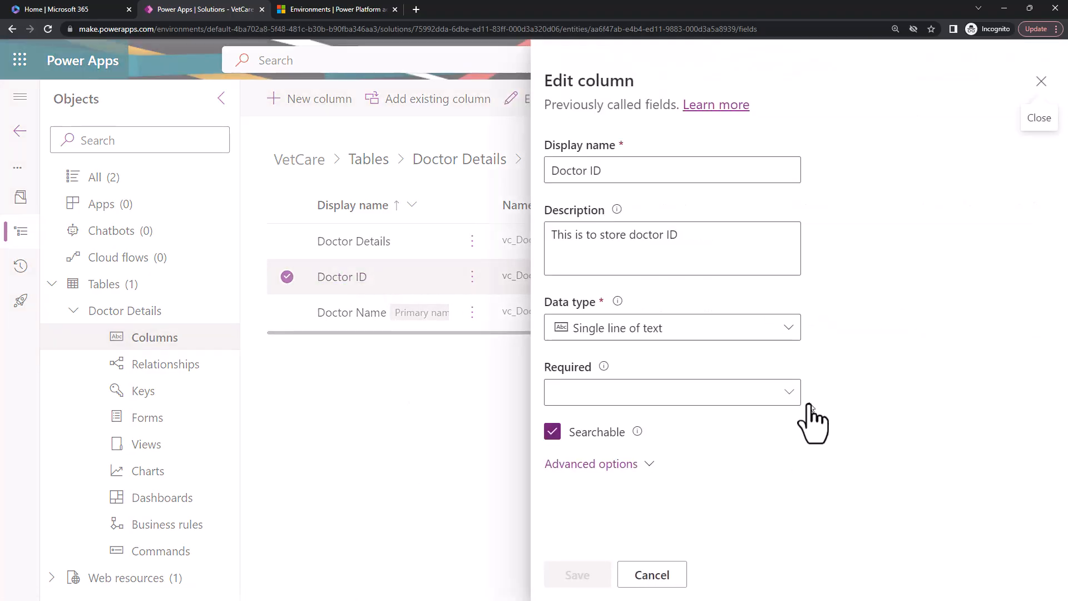
{"action": "scroll", "coordinate": [862, 445], "scroll_direction": "down", "scroll_amount": 2}
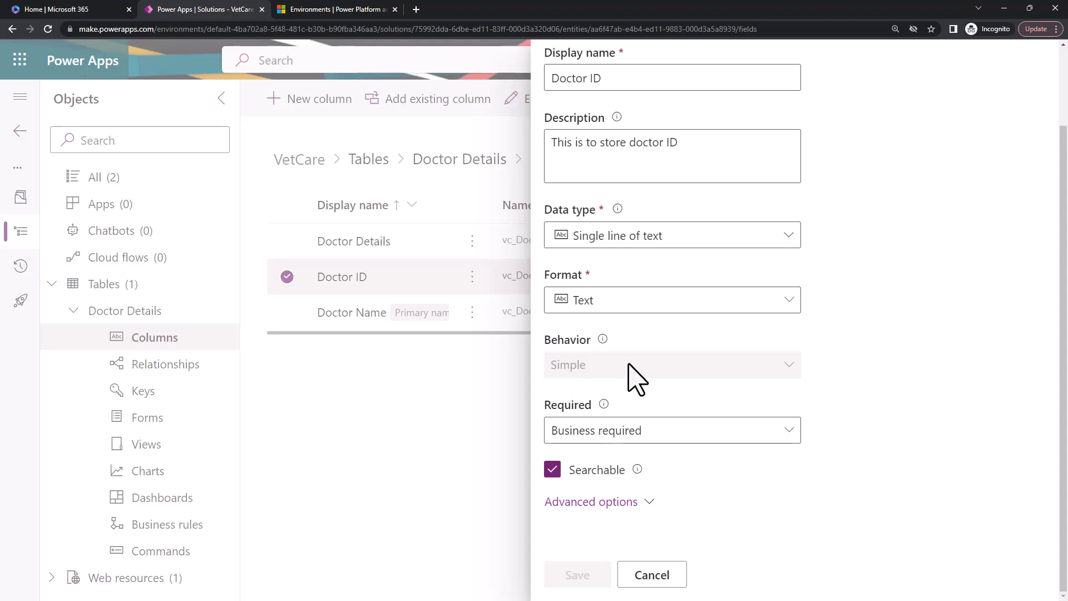
{"action": "left_click", "coordinate": [662, 238]}
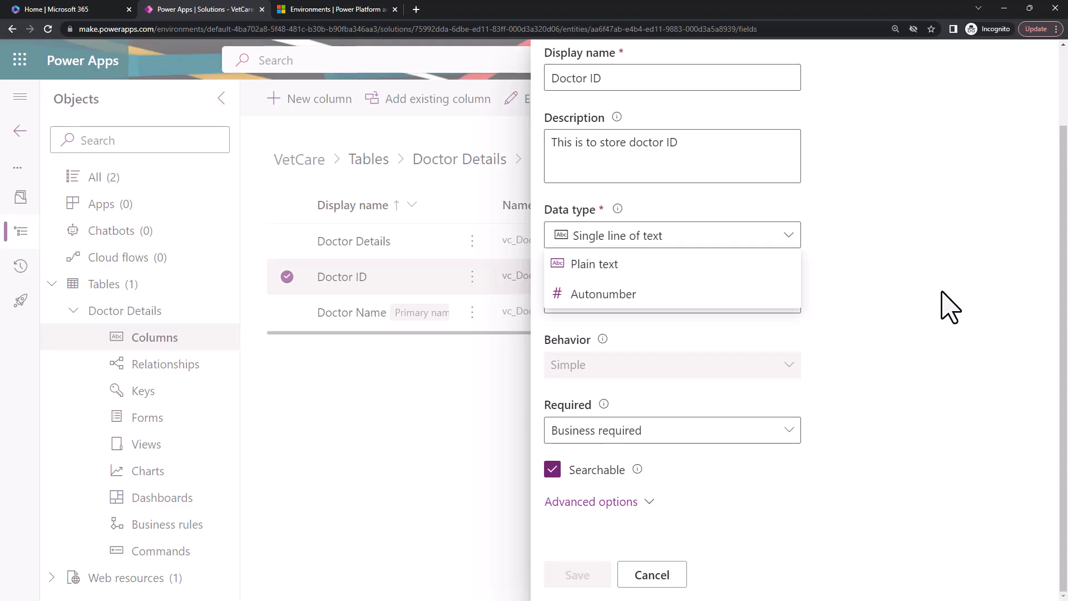
{"action": "left_click", "coordinate": [950, 306]}
{"action": "left_click", "coordinate": [646, 502]}
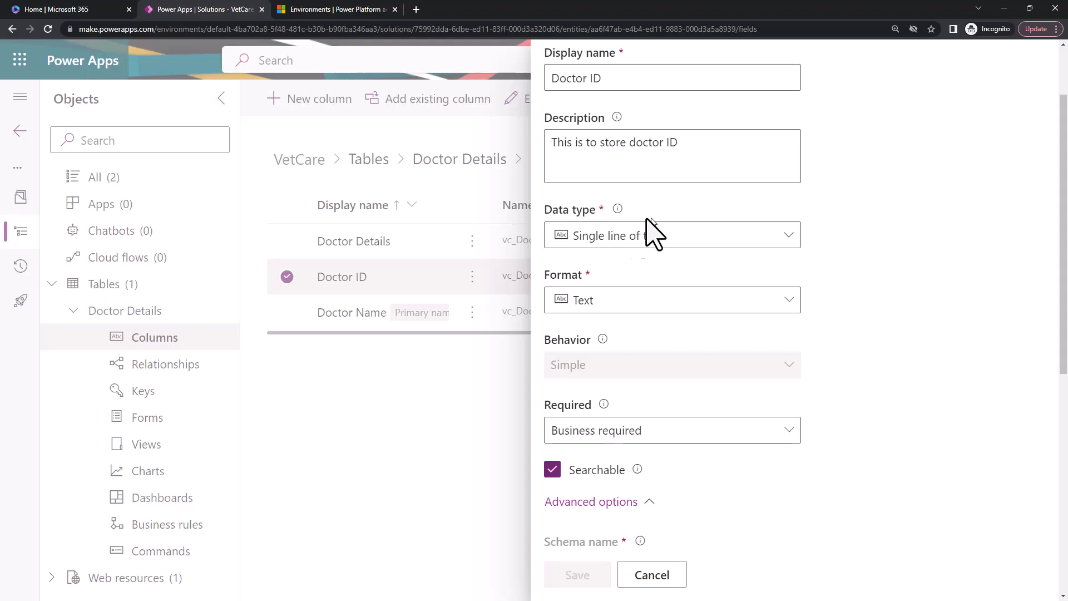
{"action": "scroll", "coordinate": [790, 418], "scroll_direction": "down", "scroll_amount": 4}
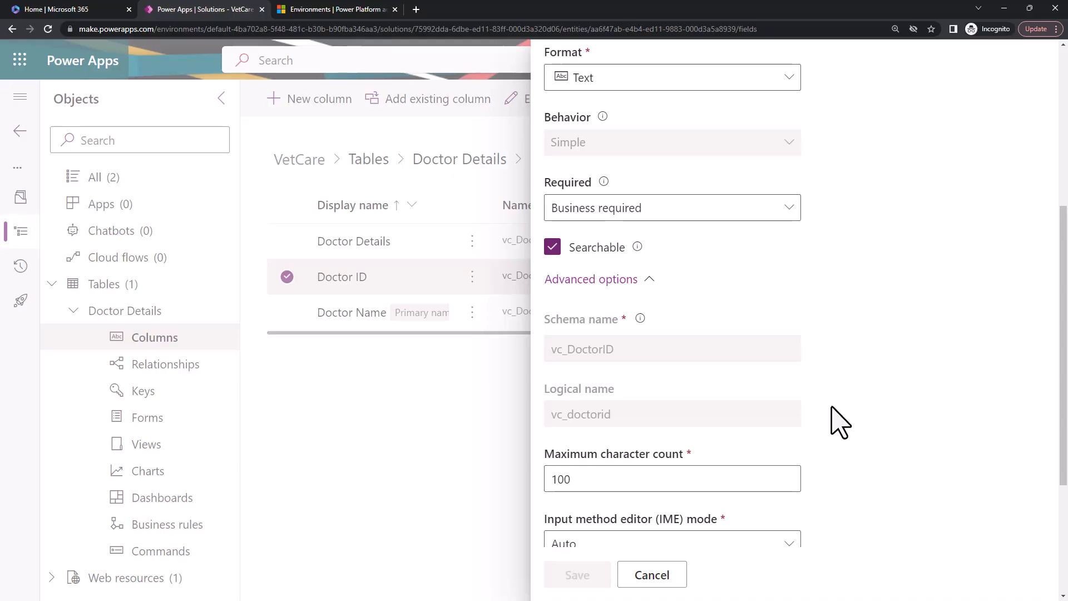
{"action": "scroll", "coordinate": [840, 423], "scroll_direction": "down", "scroll_amount": 4}
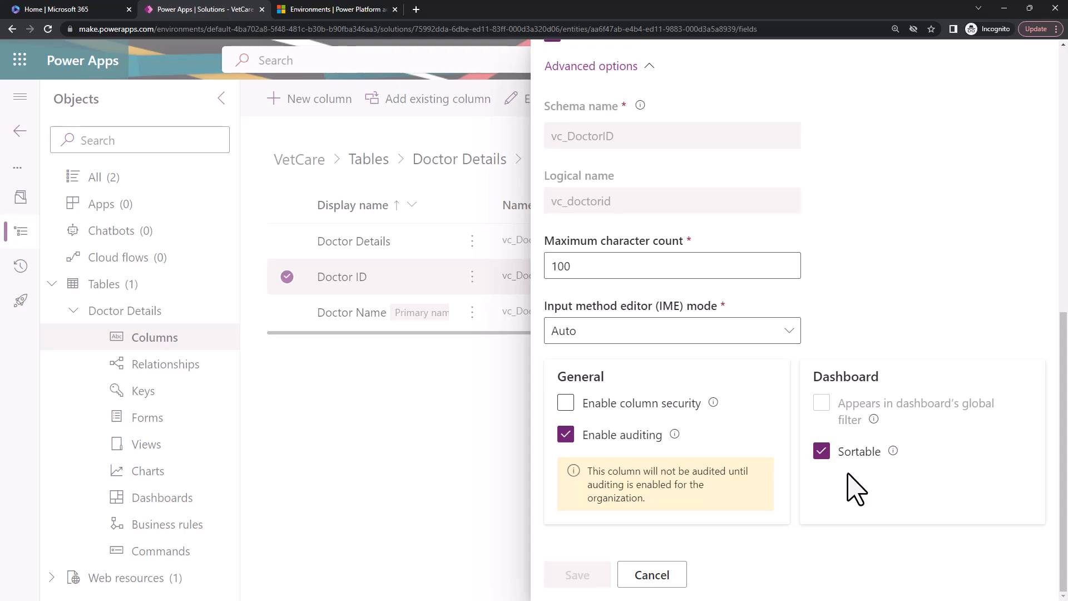
{"action": "scroll", "coordinate": [851, 489], "scroll_direction": "up", "scroll_amount": 5}
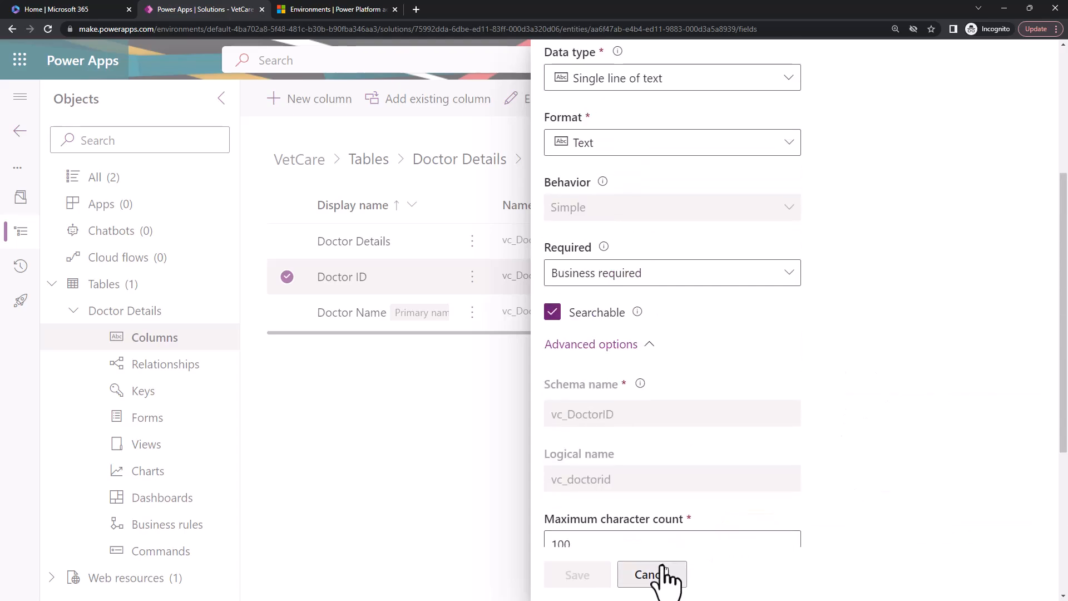
{"action": "left_click", "coordinate": [651, 574]}
Start a new column in the Doctor Details table and set its data type to Autonumber.
{"action": "left_click", "coordinate": [305, 112]}
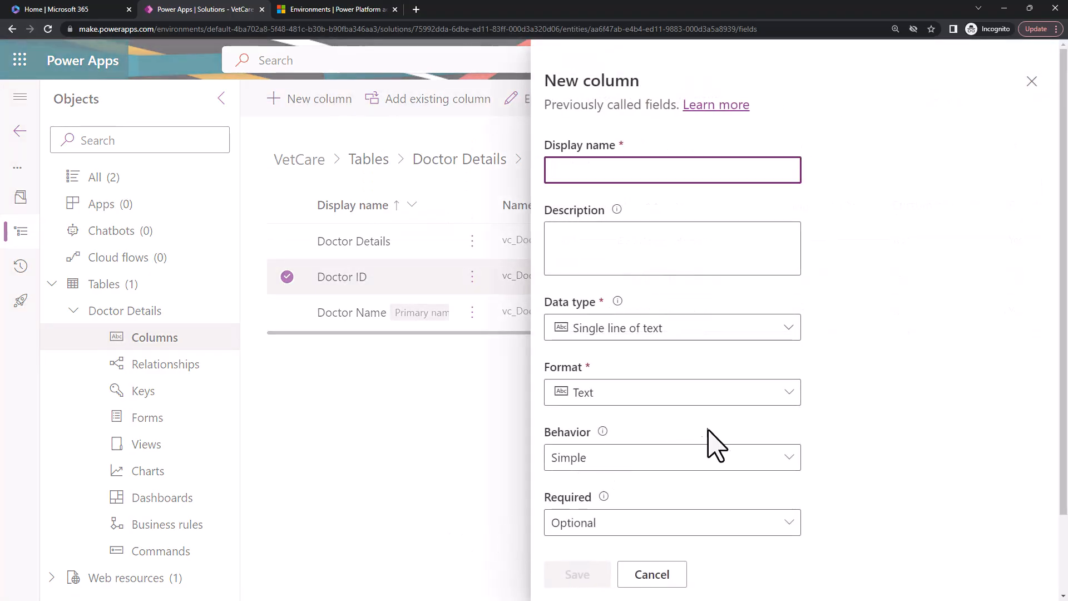
{"action": "left_click", "coordinate": [734, 333]}
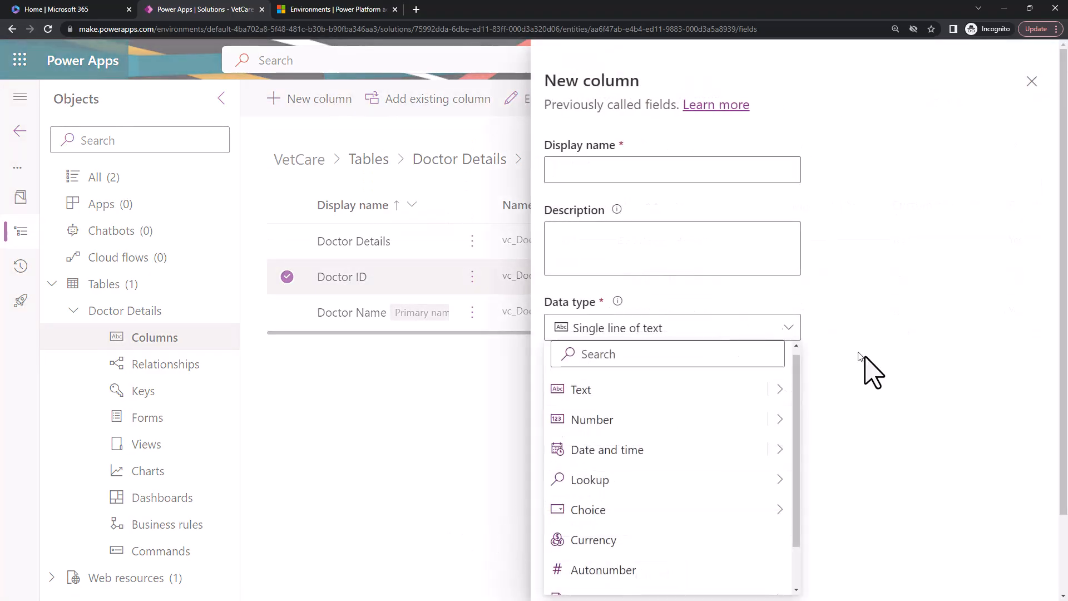
{"action": "left_click", "coordinate": [894, 465]}
{"action": "scroll", "coordinate": [894, 465], "scroll_direction": "down", "scroll_amount": 3}
{"action": "left_click", "coordinate": [656, 237]}
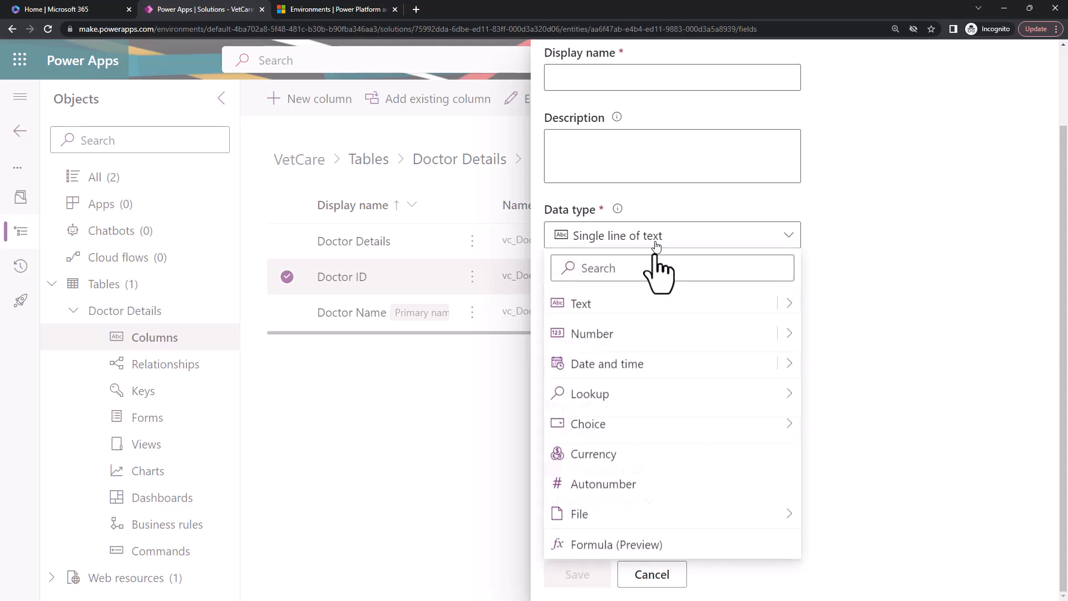
{"action": "left_click", "coordinate": [610, 485]}
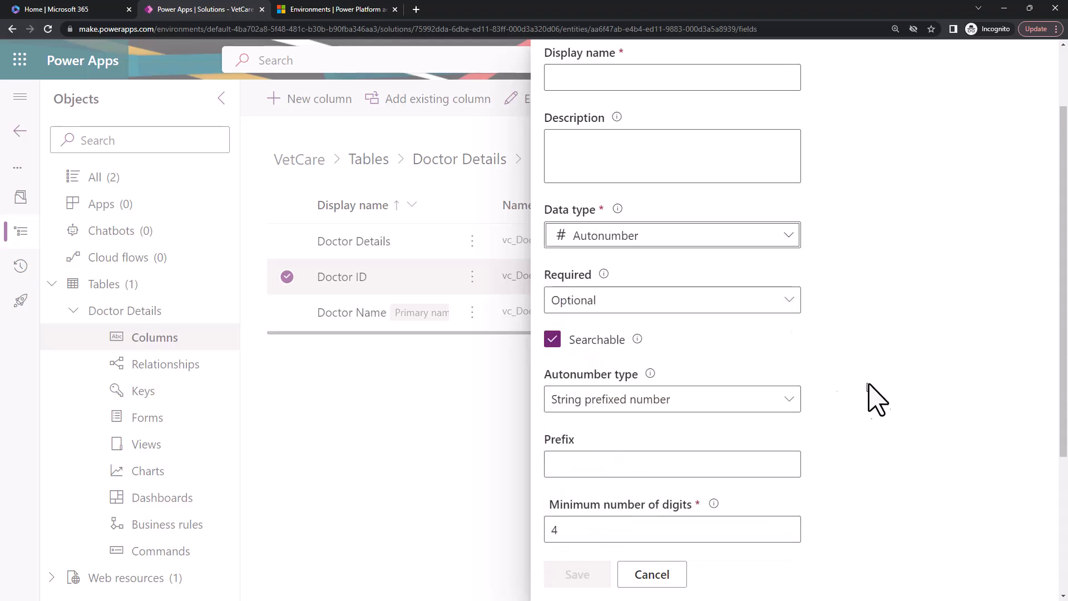
Name the new column Doctor EMP ID and enter the same text as its description.
{"action": "scroll", "coordinate": [864, 434], "scroll_direction": "up", "scroll_amount": 2}
{"action": "left_click", "coordinate": [647, 172]}
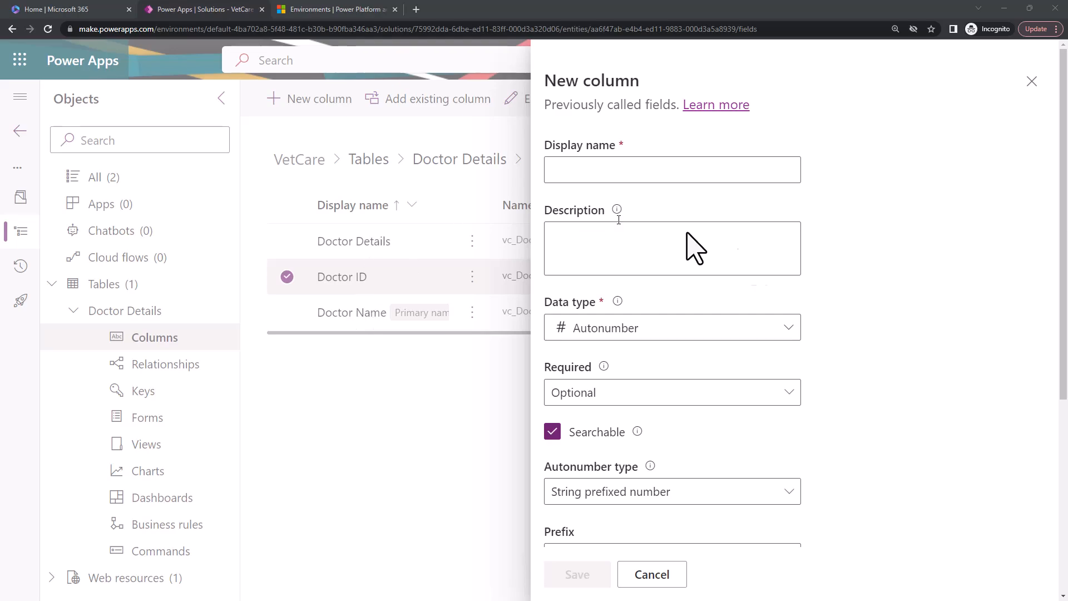
{"action": "left_click", "coordinate": [640, 177]}
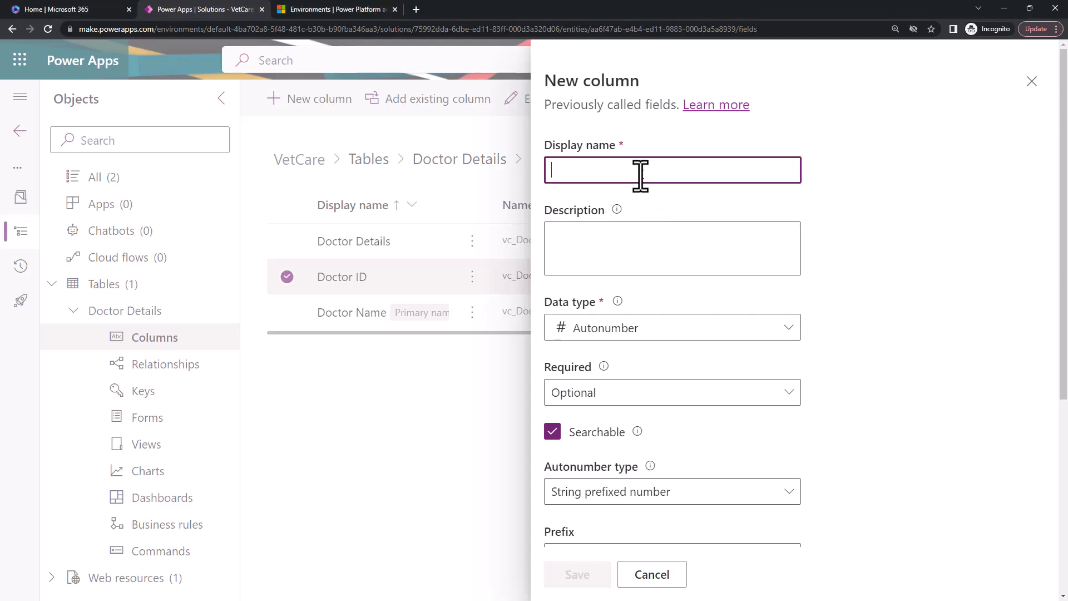
{"action": "type", "text": "Doctor EMP ID"}
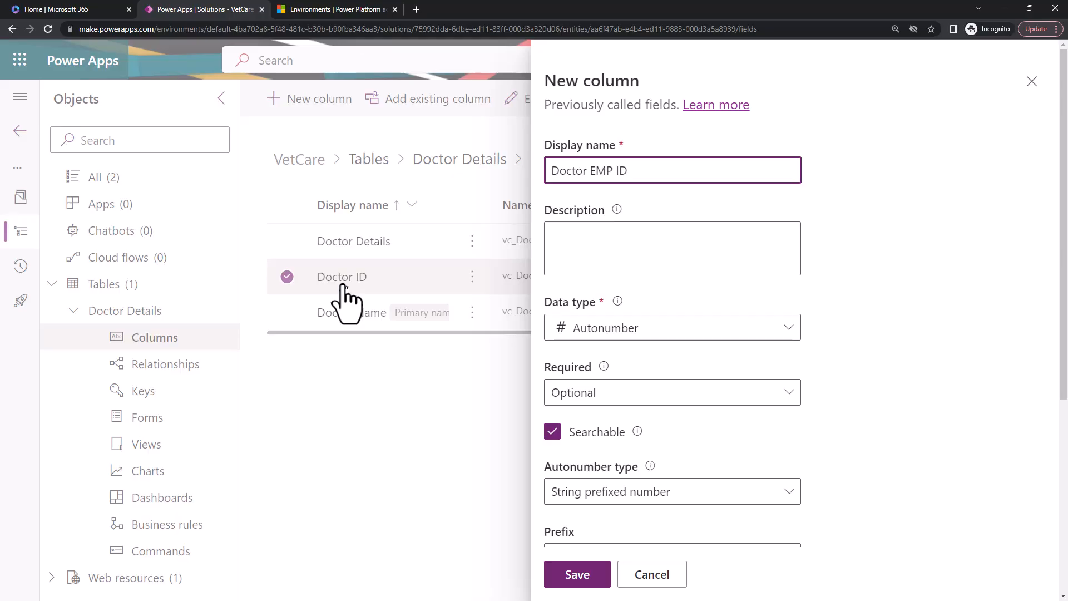
{"action": "left_click", "coordinate": [601, 249]}
{"action": "left_click_drag", "start_coordinate": [641, 179], "coordinate": [503, 178]}
{"action": "key", "text": "ctrl+c"}
{"action": "left_click", "coordinate": [569, 259]}
{"action": "key", "text": "ctrl+v"}
{"action": "scroll", "coordinate": [768, 439], "scroll_direction": "down", "scroll_amount": 3}
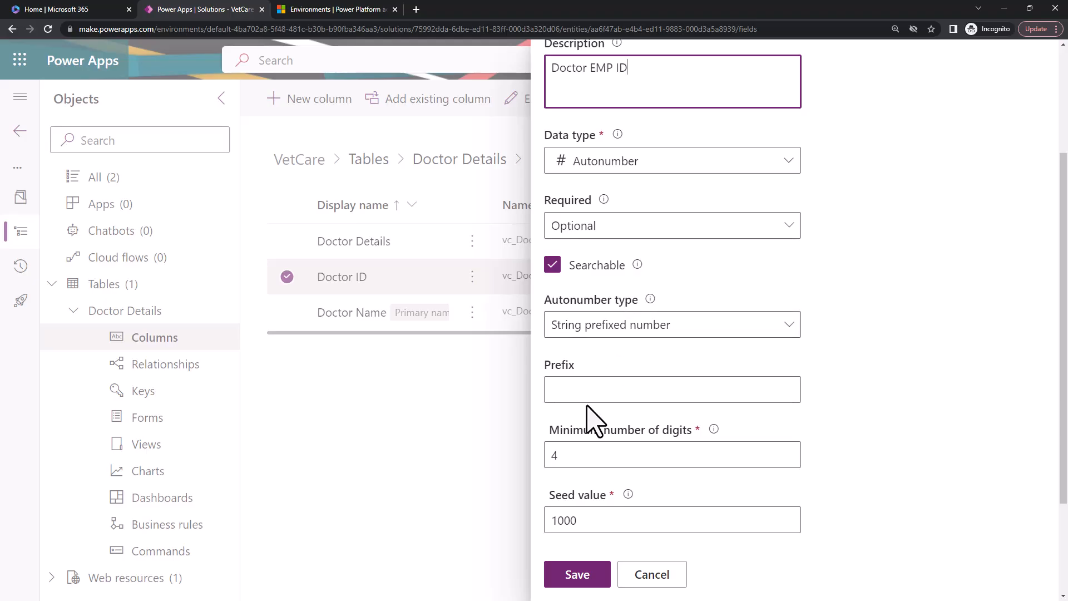
Try the single-line plain text data type for comparison, and switch the column back to Autonumber.
{"action": "left_click", "coordinate": [615, 165]}
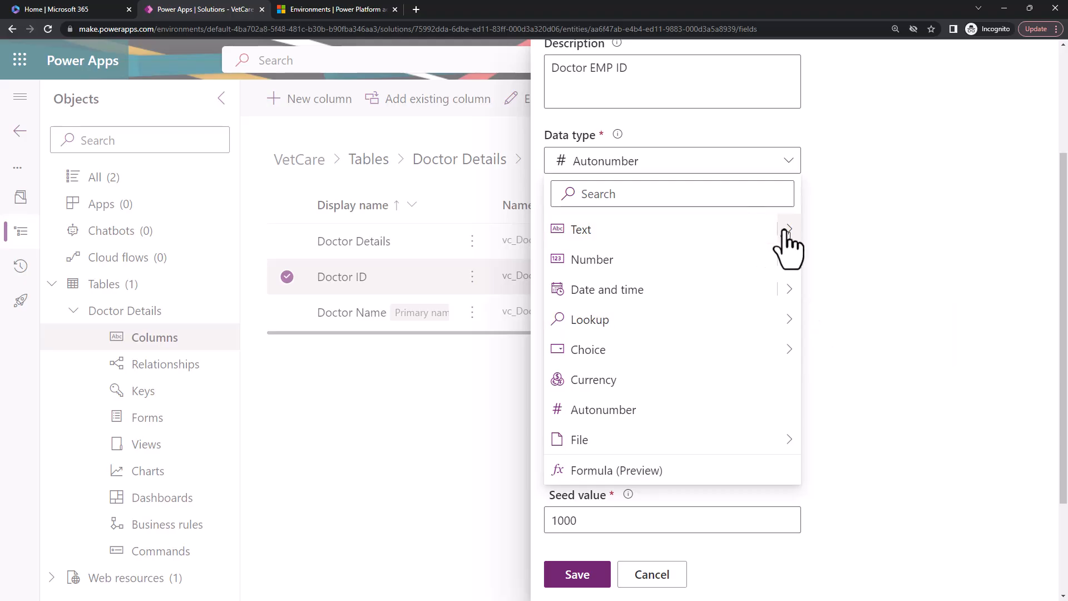
{"action": "mouse_move", "coordinate": [786, 233]}
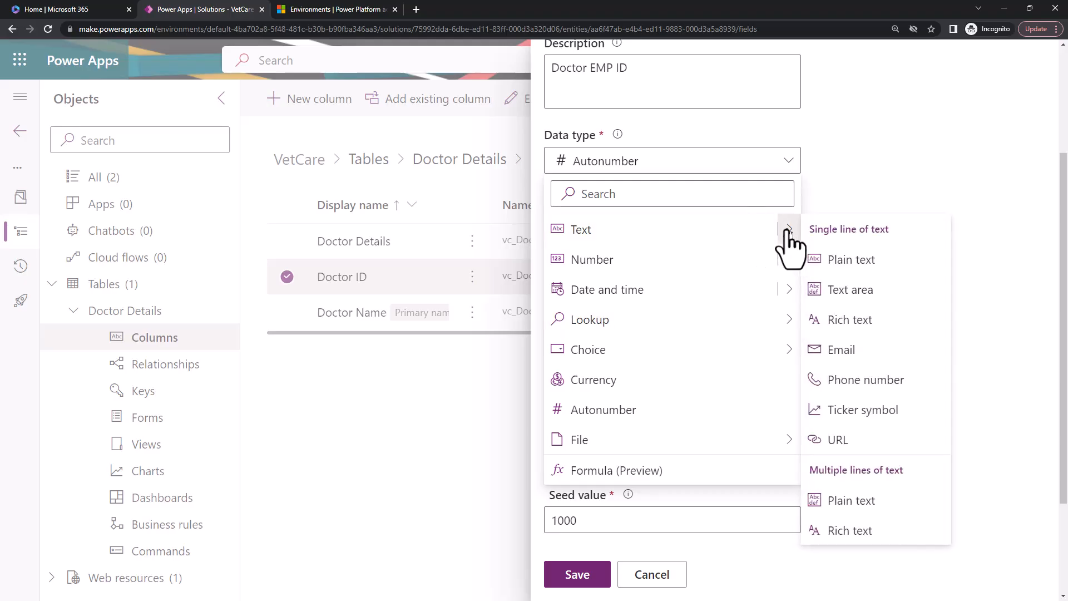
{"action": "left_click", "coordinate": [852, 264]}
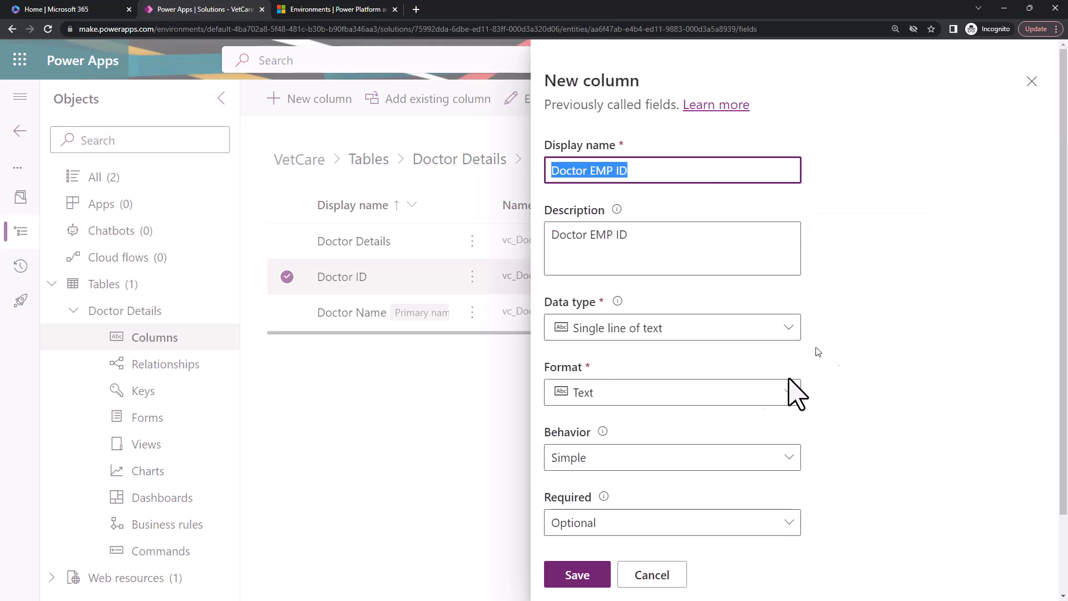
{"action": "scroll", "coordinate": [723, 445], "scroll_direction": "down", "scroll_amount": 2}
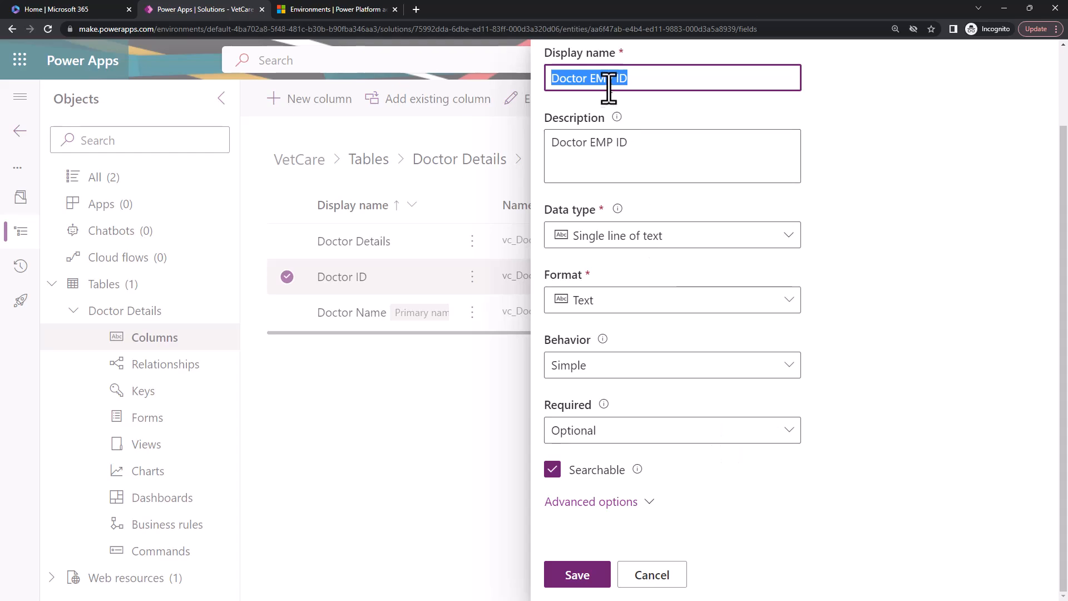
{"action": "left_click", "coordinate": [643, 241]}
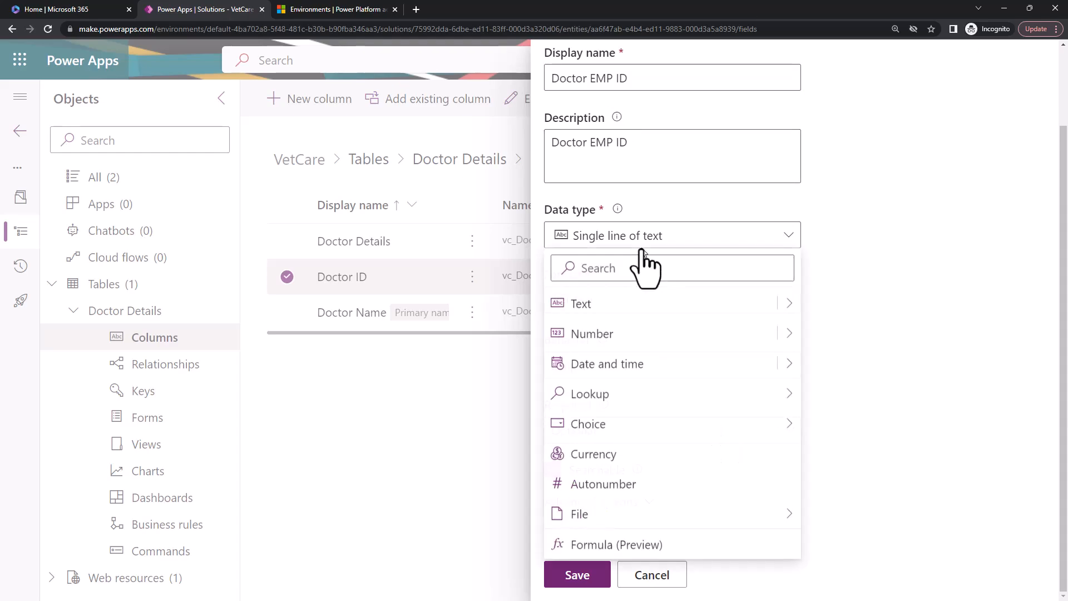
{"action": "left_click", "coordinate": [620, 484]}
Set the column's autonumber type to Custom and check its format.
{"action": "scroll", "coordinate": [905, 403], "scroll_direction": "down", "scroll_amount": 3}
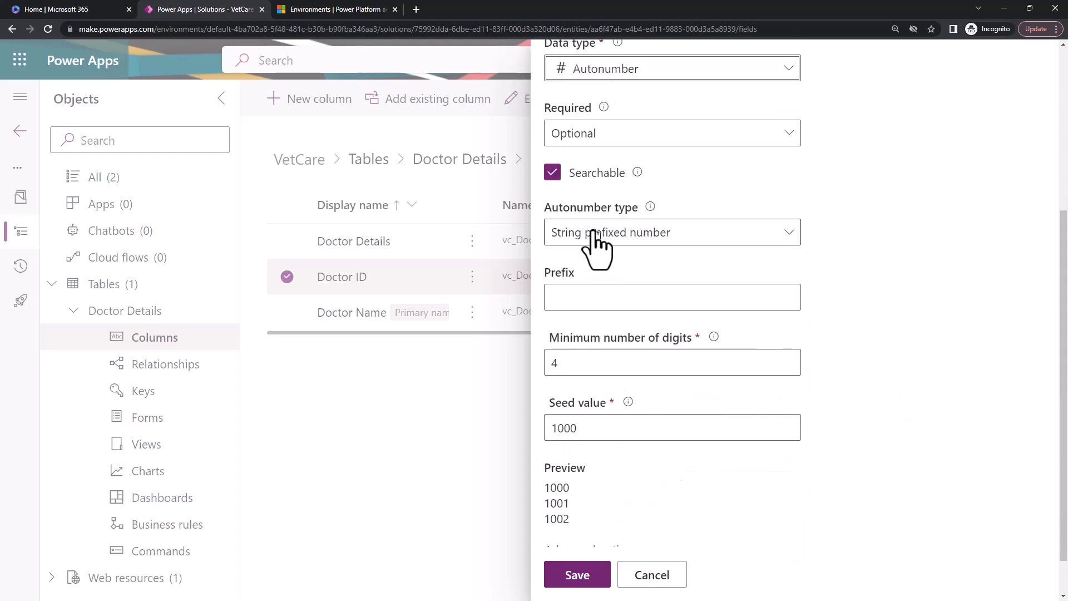
{"action": "left_click", "coordinate": [674, 238]}
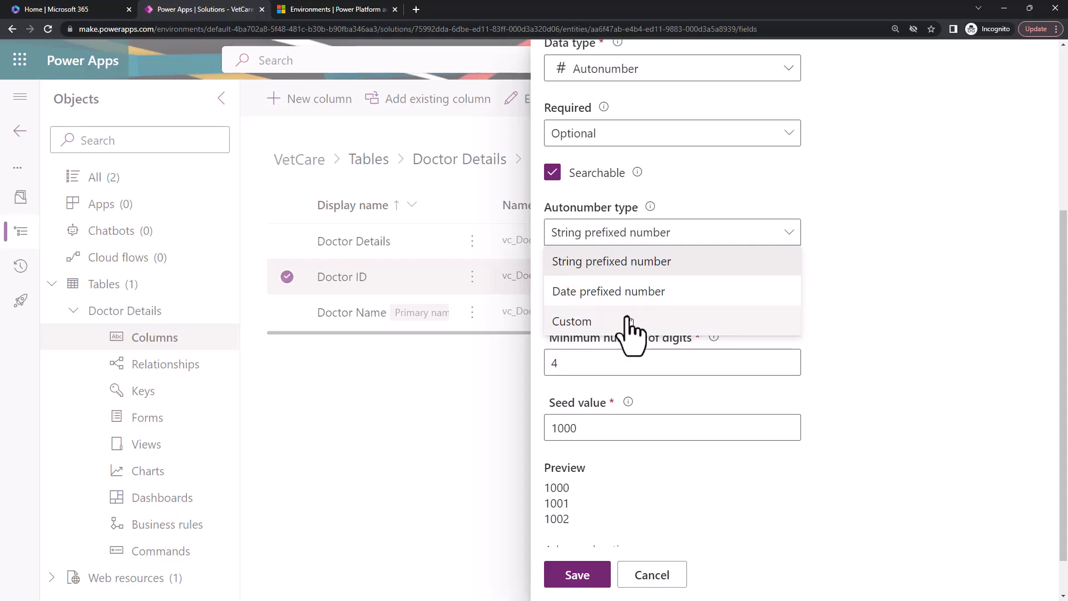
{"action": "left_click", "coordinate": [720, 324]}
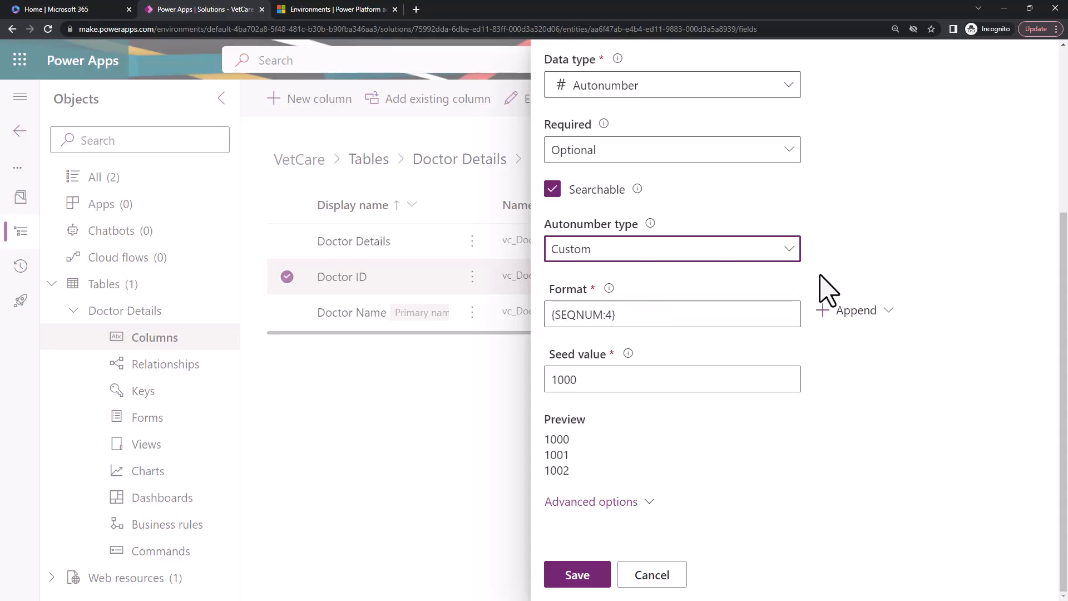
{"action": "left_click_drag", "start_coordinate": [627, 316], "coordinate": [496, 318]}
{"action": "left_click", "coordinate": [630, 319]}
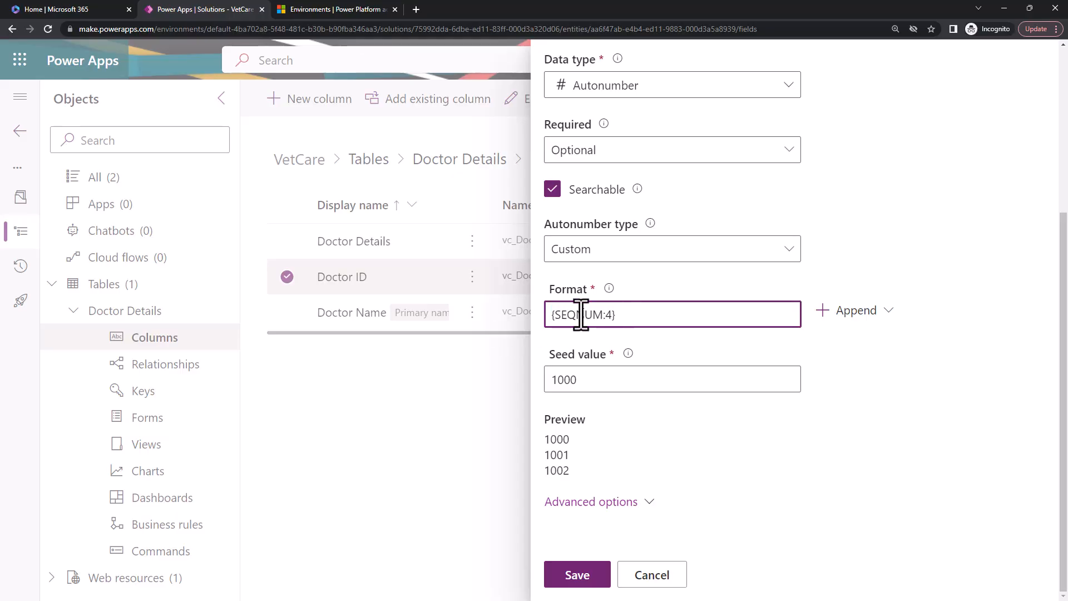
Append a random string to the autonumber format and set the seed value to 0001.
{"action": "left_click", "coordinate": [885, 322]}
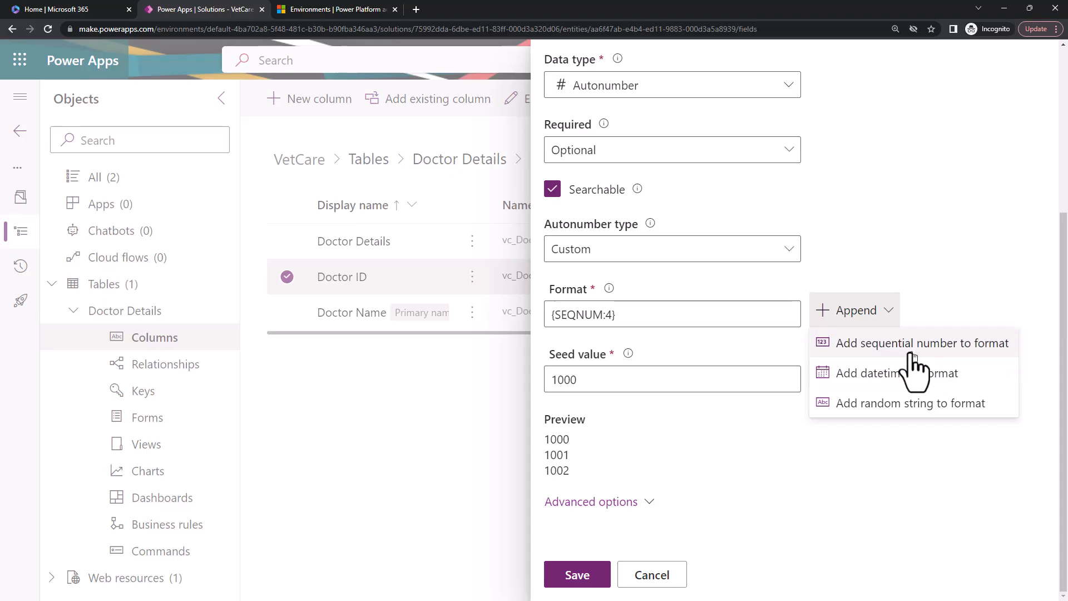
{"action": "left_click", "coordinate": [896, 404]}
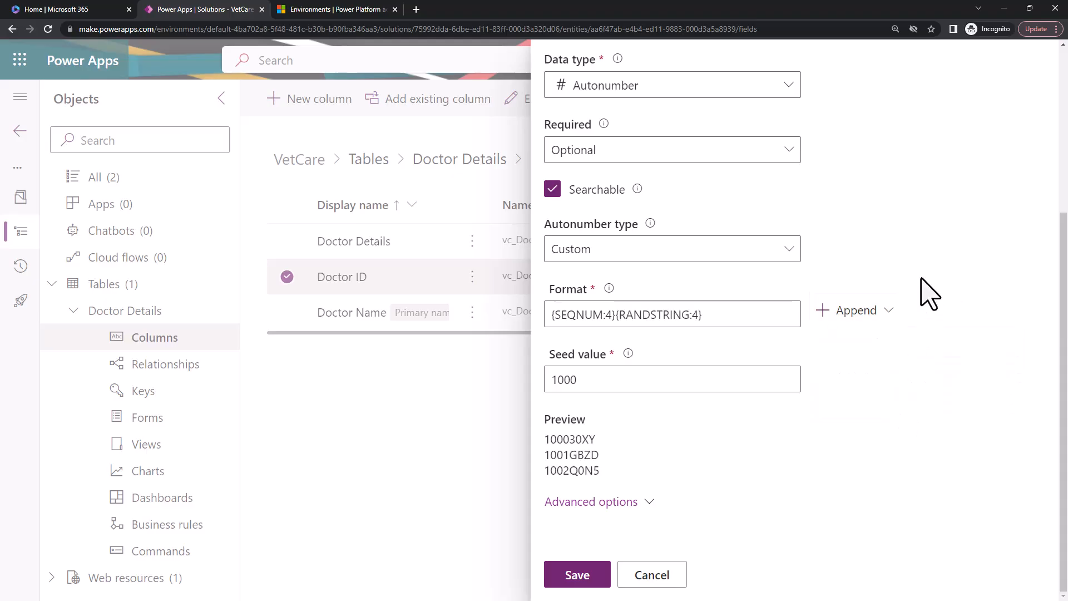
{"action": "mouse_move", "coordinate": [550, 437]}
{"action": "left_mouse_down"}
{"action": "mouse_move", "coordinate": [628, 472]}
{"action": "mouse_move", "coordinate": [615, 483]}
{"action": "mouse_move", "coordinate": [522, 439]}
{"action": "mouse_move", "coordinate": [543, 436]}
{"action": "left_mouse_up"}
{"action": "left_click", "coordinate": [552, 437]}
{"action": "left_click_drag", "start_coordinate": [583, 379], "coordinate": [510, 398]}
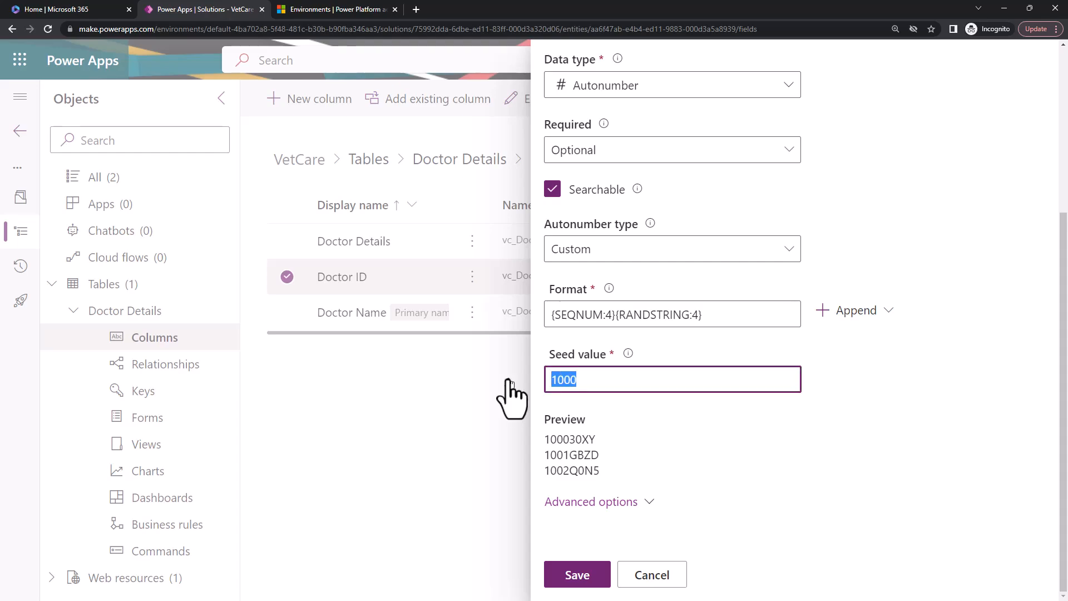
{"action": "type", "text": "0001"}
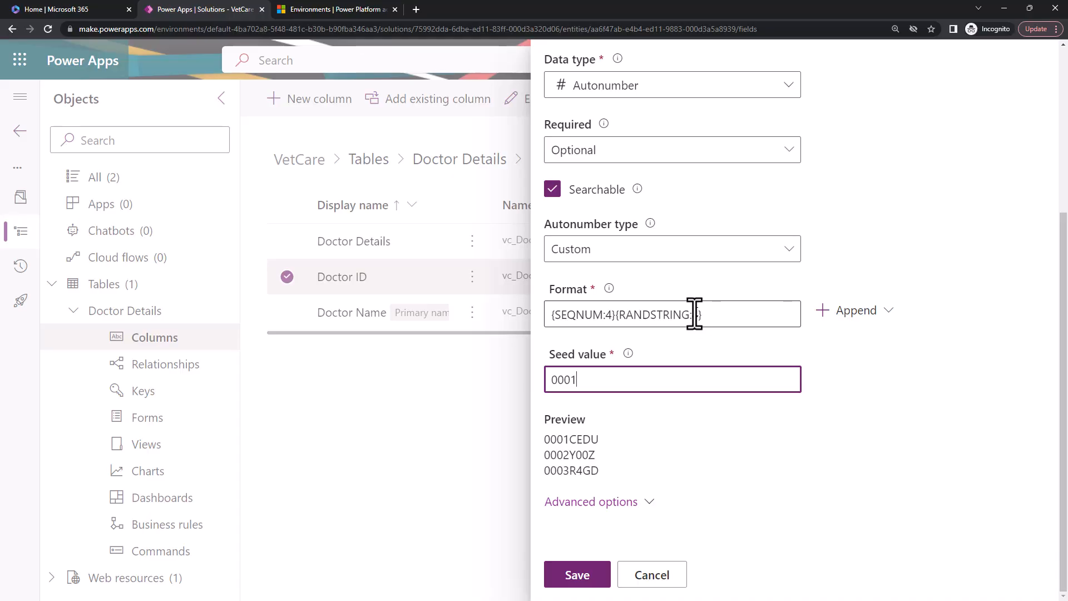
Reduce the sequential number in the autonumber format to 3 digits.
{"action": "left_click_drag", "start_coordinate": [696, 315], "coordinate": [618, 315]}
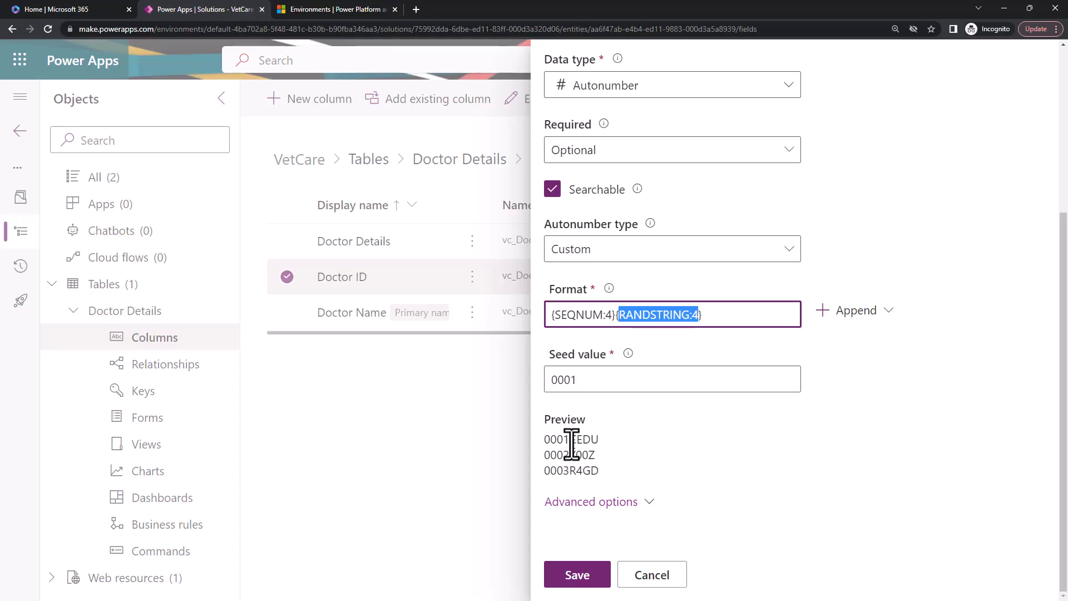
{"action": "left_click", "coordinate": [609, 314]}
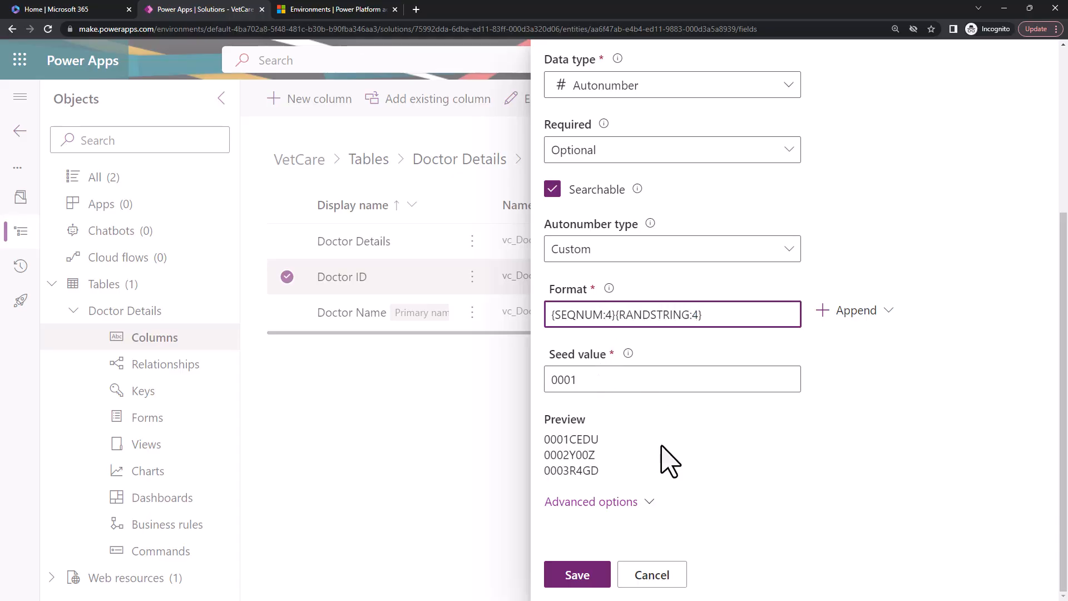
{"action": "key", "text": "BackSpace"}
{"action": "type", "text": "3"}
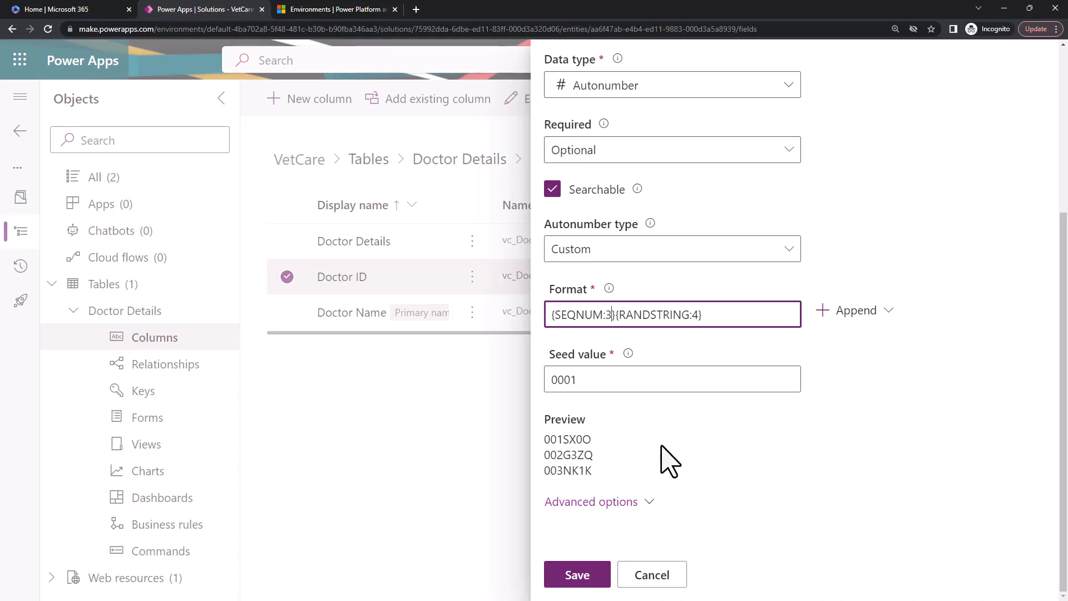
Try a 2-digit sequential number in the format, check the preview, and set it back to 3 digits.
{"action": "key", "text": "BackSpace"}
{"action": "type", "text": "2"}
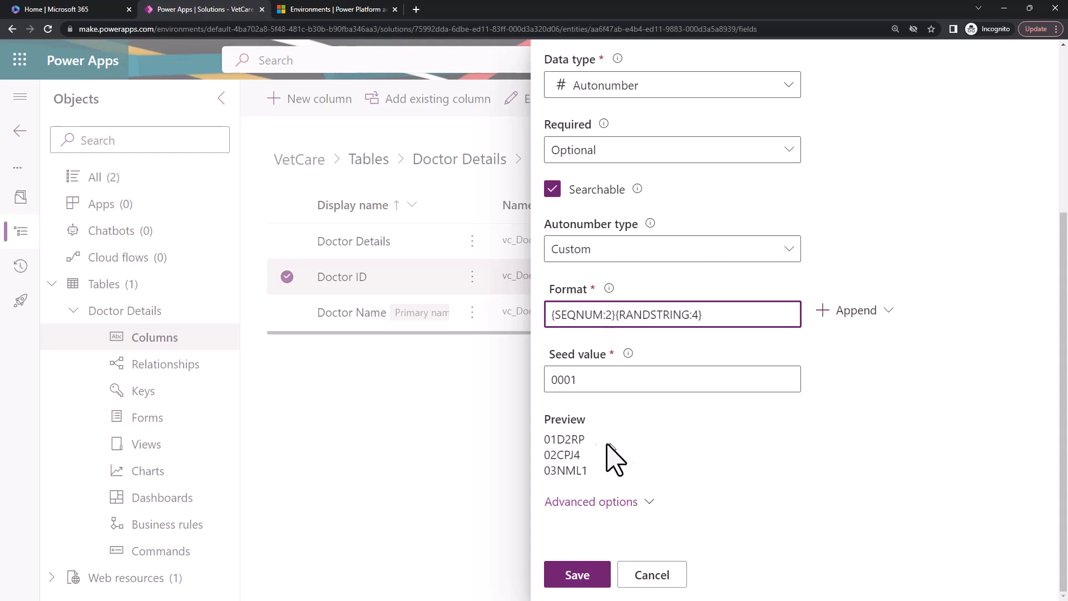
{"action": "left_click_drag", "start_coordinate": [545, 440], "coordinate": [557, 440]}
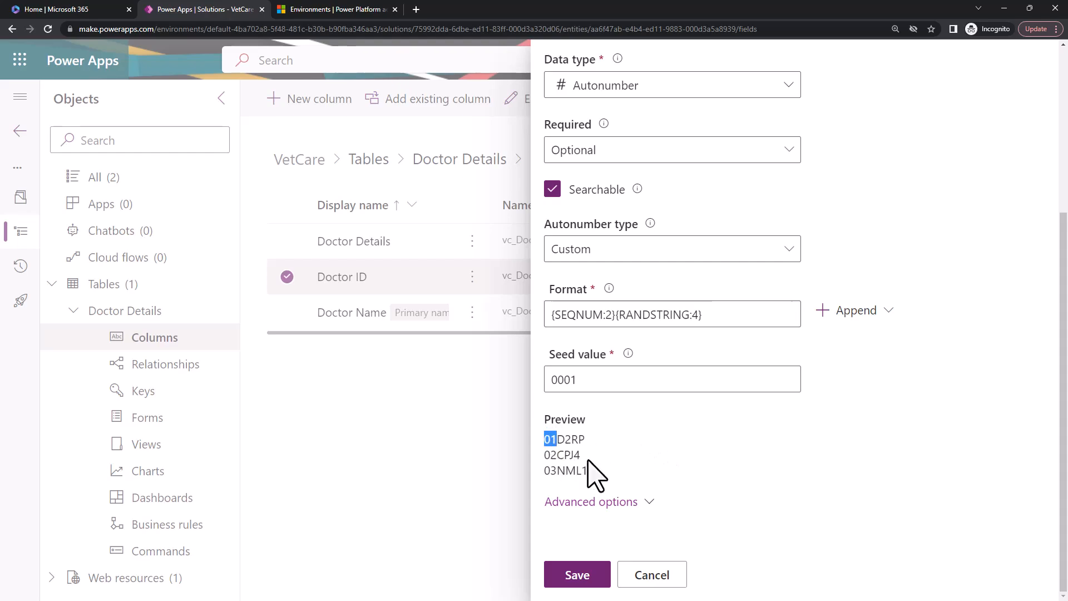
{"action": "left_click", "coordinate": [612, 314]}
{"action": "key", "text": "BackSpace"}
{"action": "type", "text": "3"}
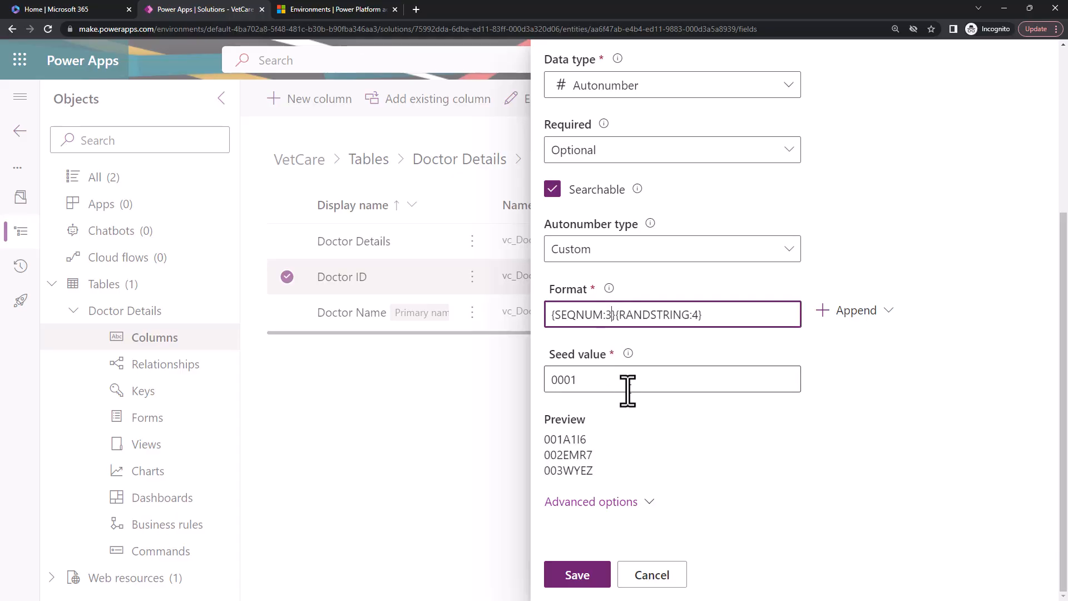
Try shorter lengths for the random string in the format, such as 2 characters.
{"action": "double_click", "coordinate": [636, 315]}
{"action": "left_click", "coordinate": [692, 316]}
{"action": "key", "text": "Delete"}
{"action": "type", "text": "1"}
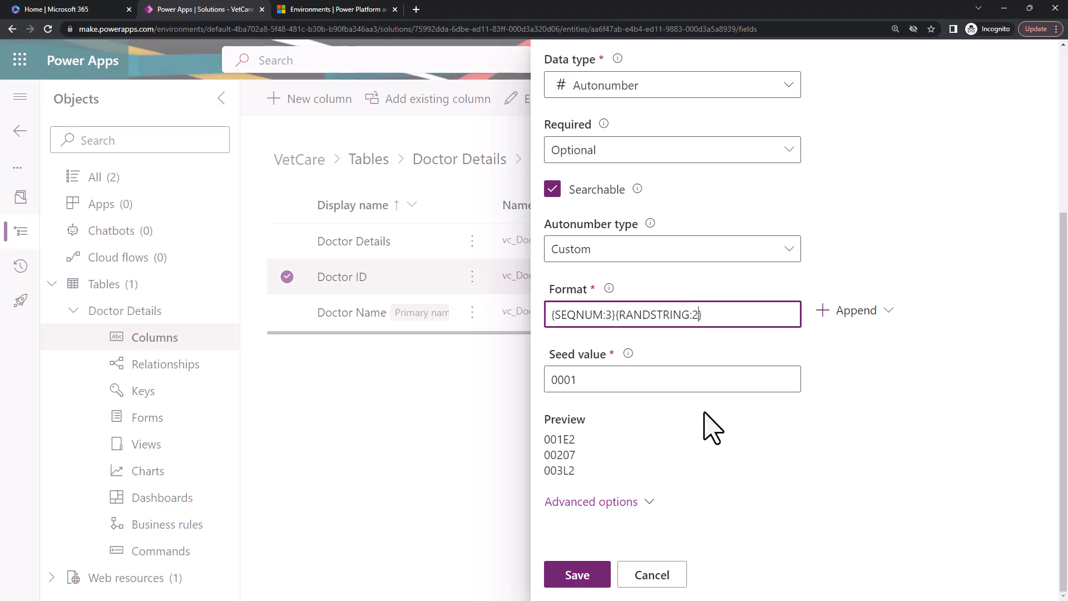
{"action": "key", "text": "BackSpace"}
{"action": "type", "text": "3"}
Replace the random string with the fixed text VD so the format reads {SEQNUM:3}VD.
{"action": "key", "text": "shift+End"}
{"action": "key", "text": "BackSpace"}
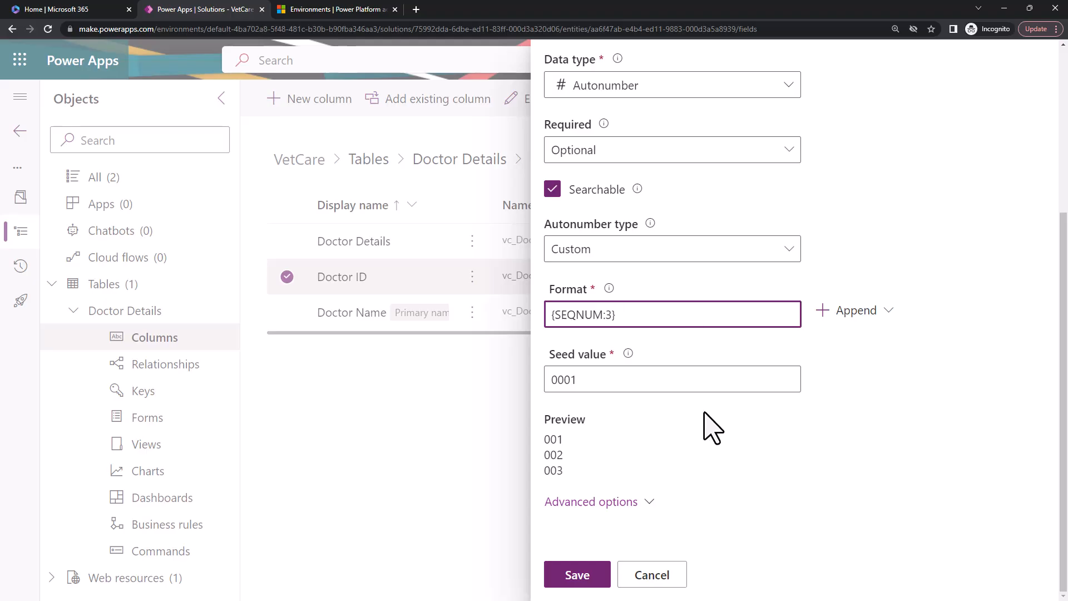
{"action": "type", "text": "\"Vet"}
{"action": "key", "text": "BackSpace"}
{"action": "key", "text": "BackSpace"}
{"action": "type", "text": "D"}
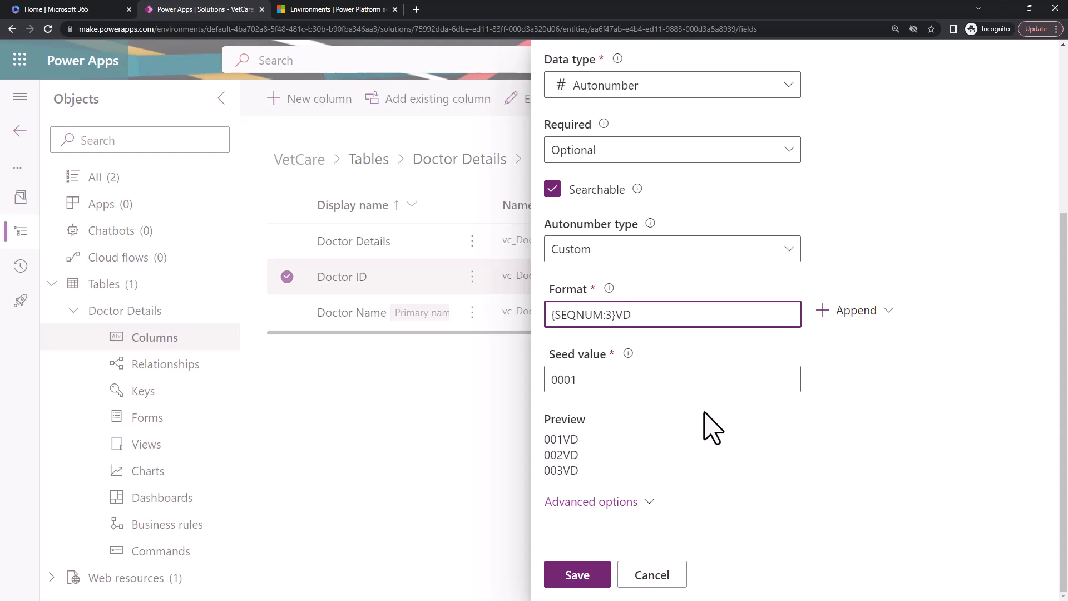
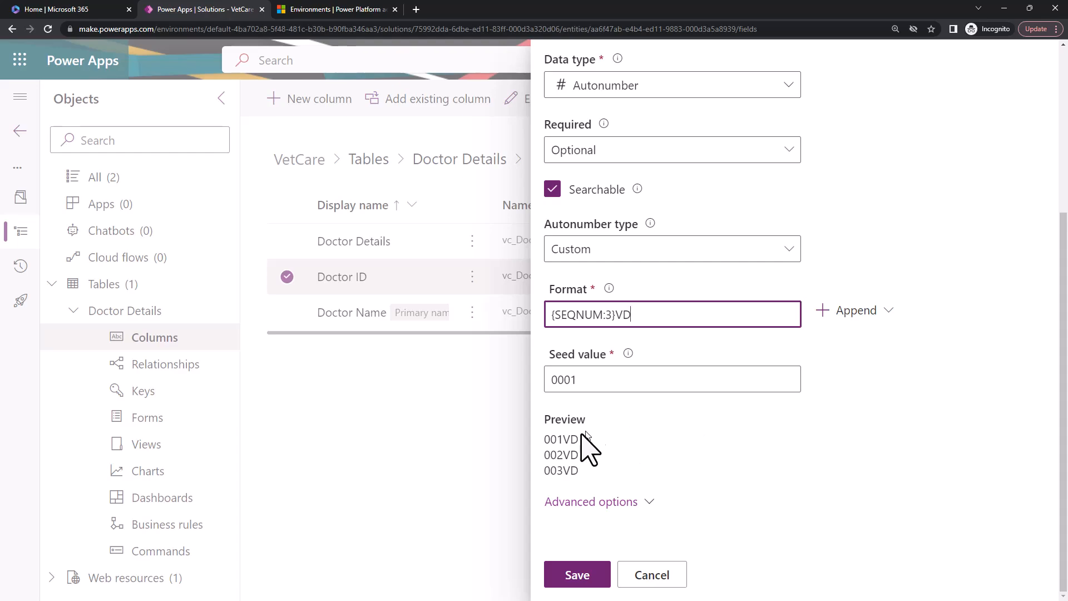
Restore the random string in the autonumber format so it reads {SEQNUM:3}{RANDSTRING:3}.
{"action": "double_click", "coordinate": [566, 440]}
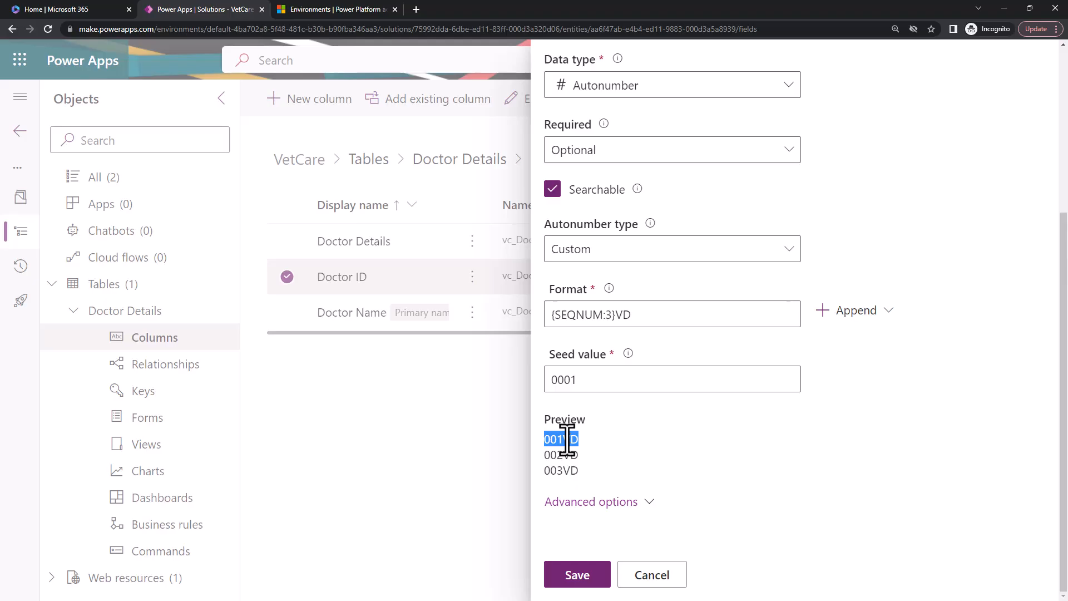
{"action": "double_click", "coordinate": [624, 315]}
{"action": "type", "text": "{RANDSTRING:3}"}
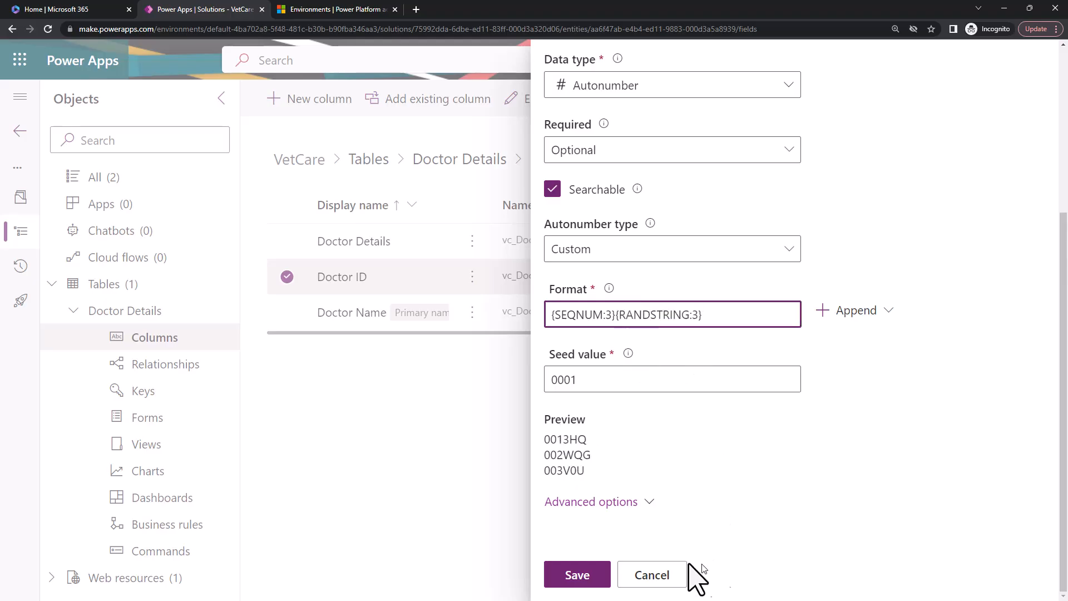
Expand the advanced options of the Doctor EMP ID column and set its requirement to Business required.
{"action": "left_click", "coordinate": [607, 503]}
{"action": "scroll", "coordinate": [750, 493], "scroll_direction": "down", "scroll_amount": 5}
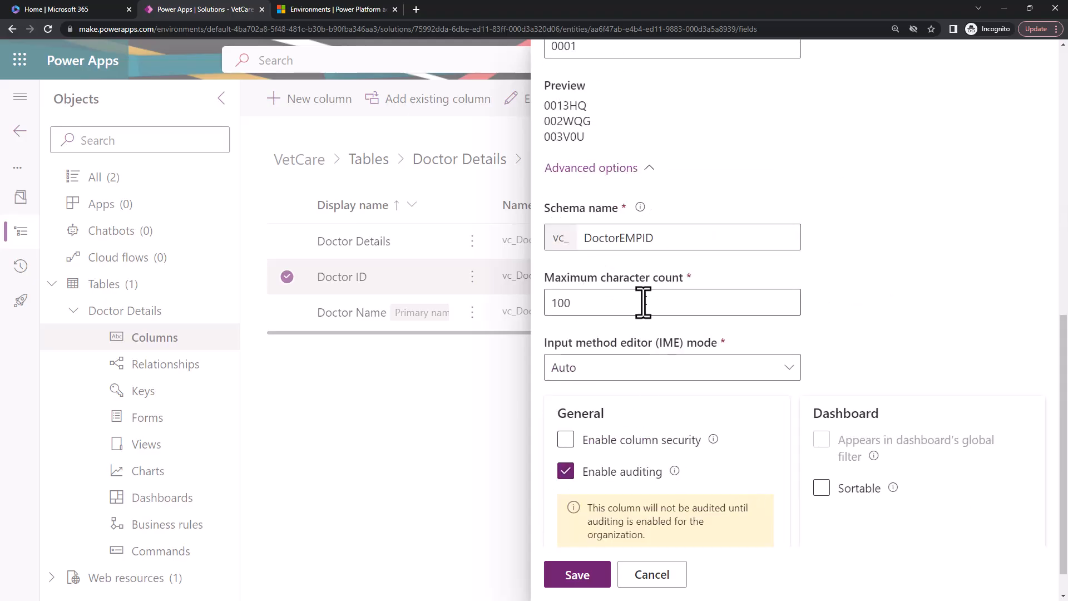
{"action": "scroll", "coordinate": [696, 433], "scroll_direction": "down", "scroll_amount": 1}
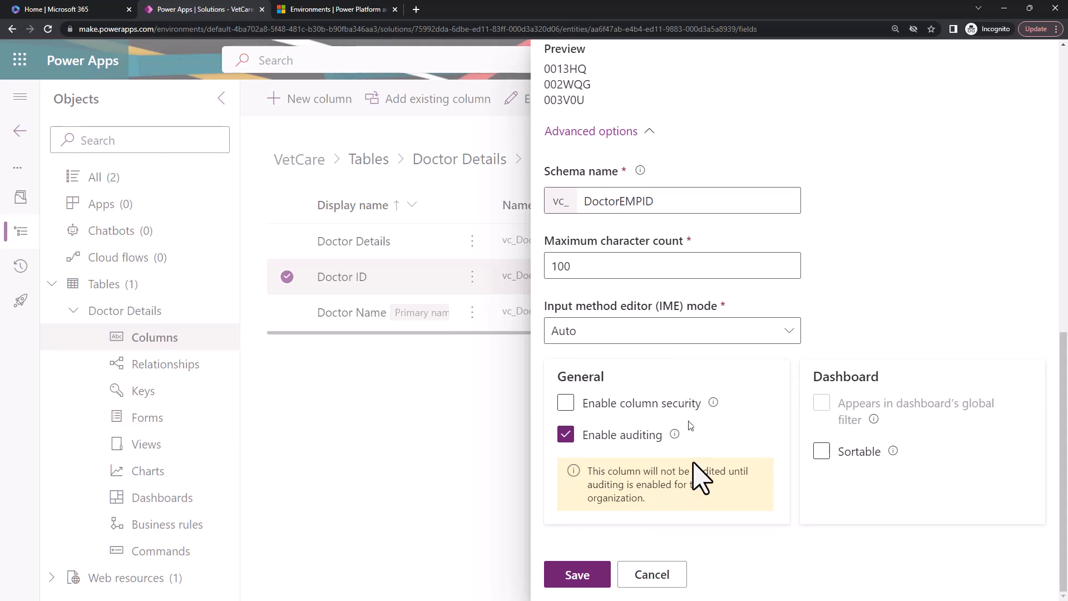
{"action": "scroll", "coordinate": [658, 453], "scroll_direction": "up", "scroll_amount": 6}
{"action": "left_click", "coordinate": [689, 224]}
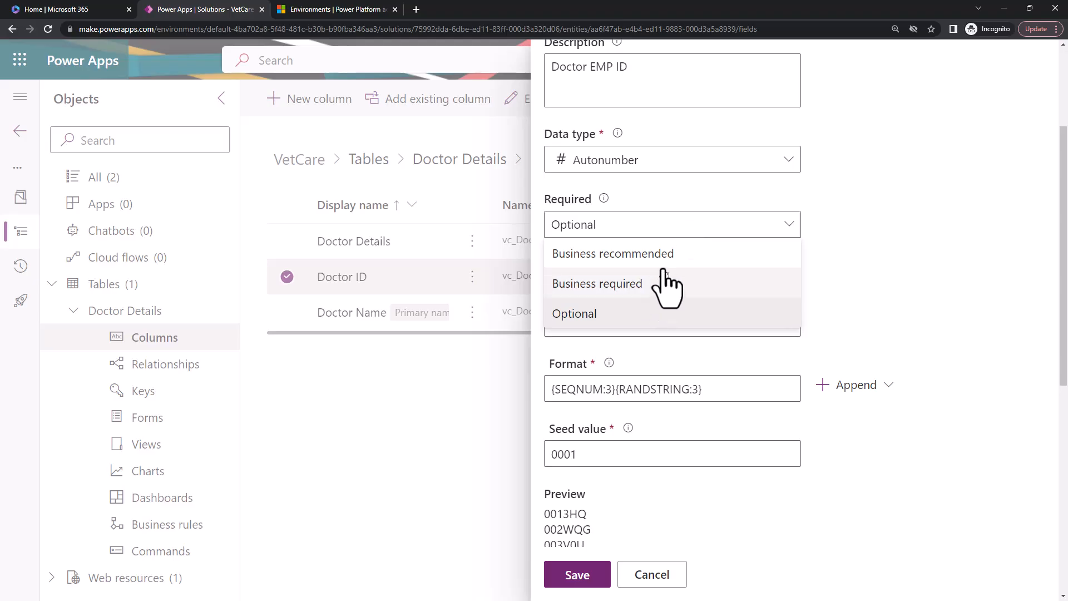
{"action": "left_click", "coordinate": [752, 286]}
Make the Doctor EMP ID column sortable in dashboards and save the column.
{"action": "scroll", "coordinate": [959, 304], "scroll_direction": "down", "scroll_amount": 4}
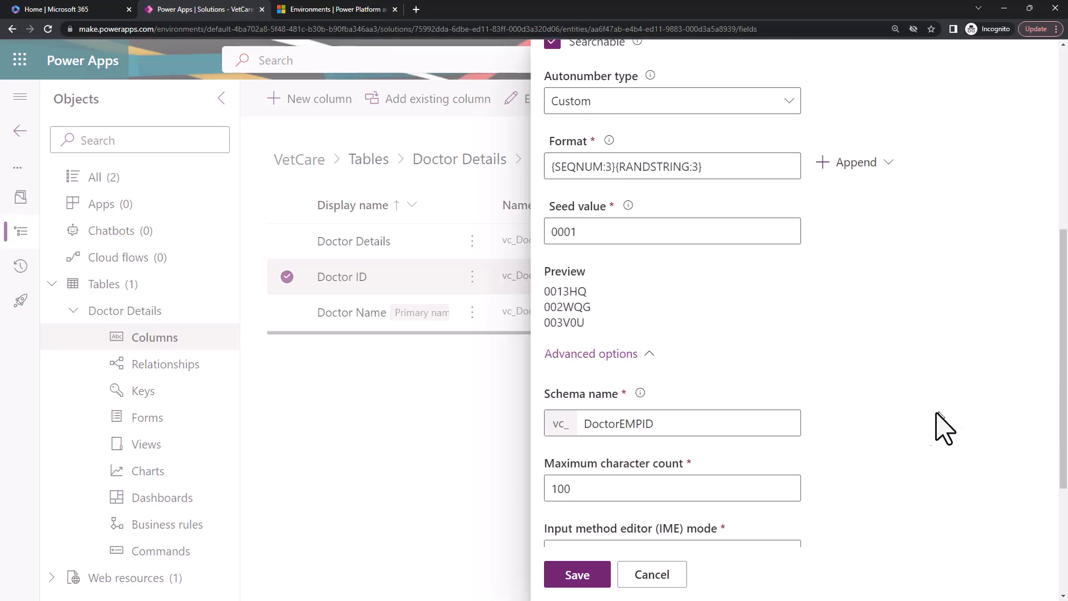
{"action": "scroll", "coordinate": [953, 410], "scroll_direction": "down", "scroll_amount": 4}
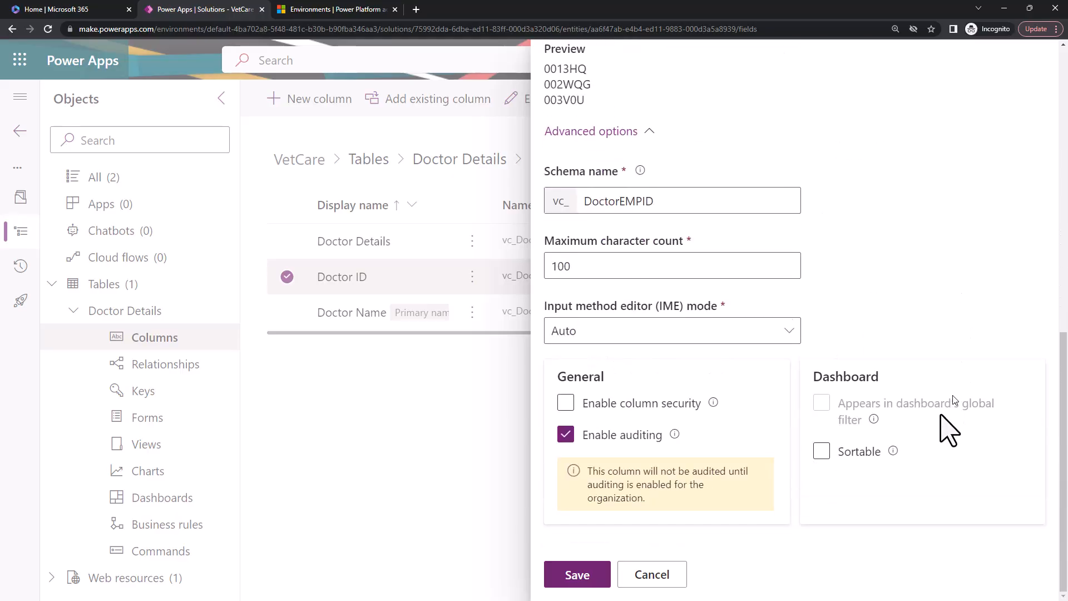
{"action": "left_click", "coordinate": [821, 451]}
{"action": "left_click", "coordinate": [578, 578]}
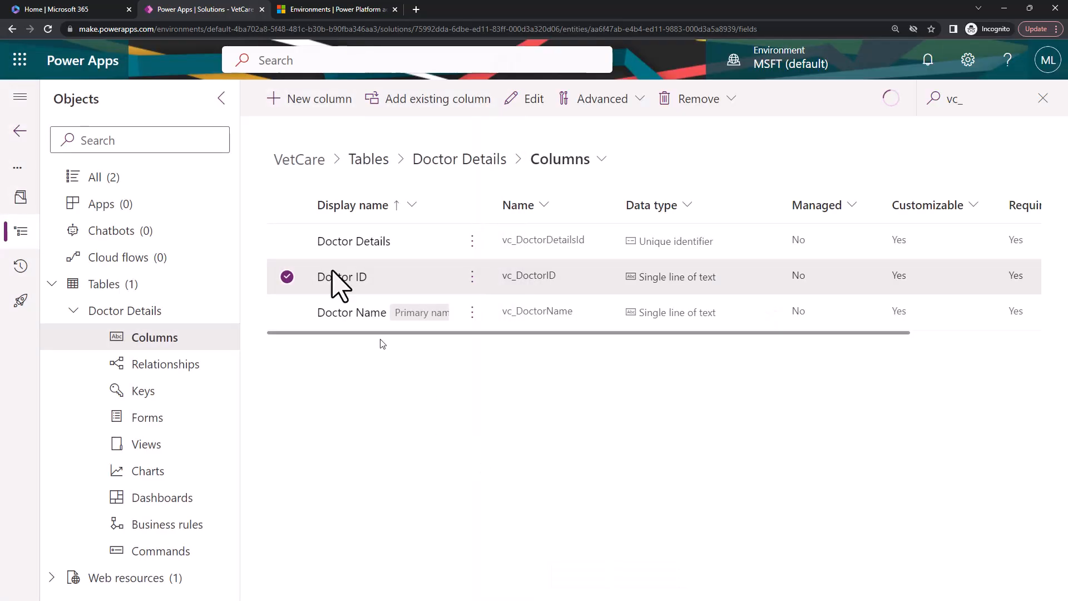
Start another new column in the Doctor Details table and set its data type to Choice.
{"action": "left_click", "coordinate": [311, 100]}
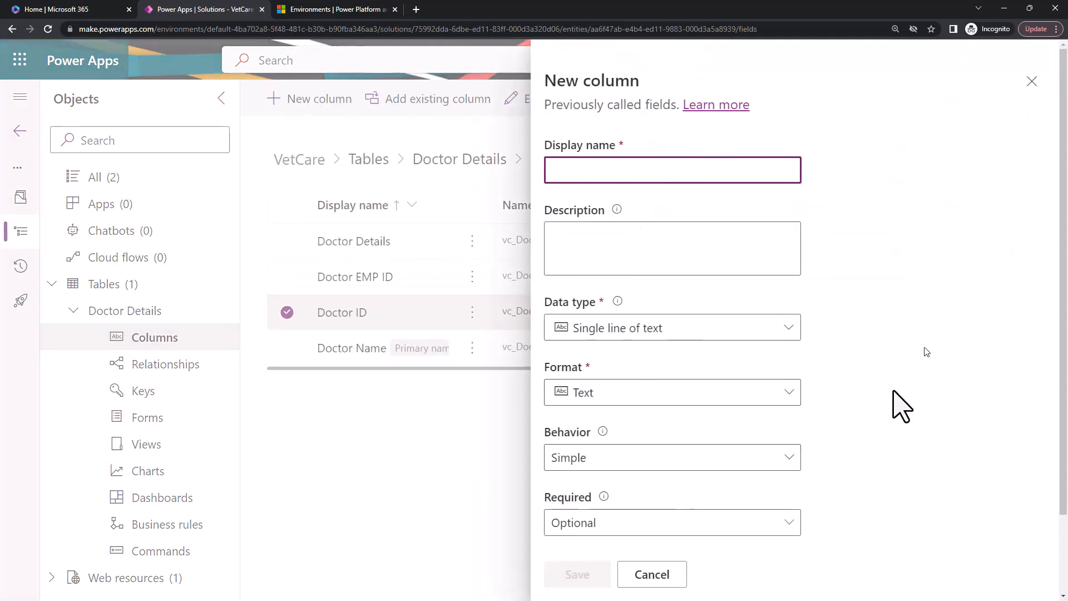
{"action": "left_click", "coordinate": [736, 330]}
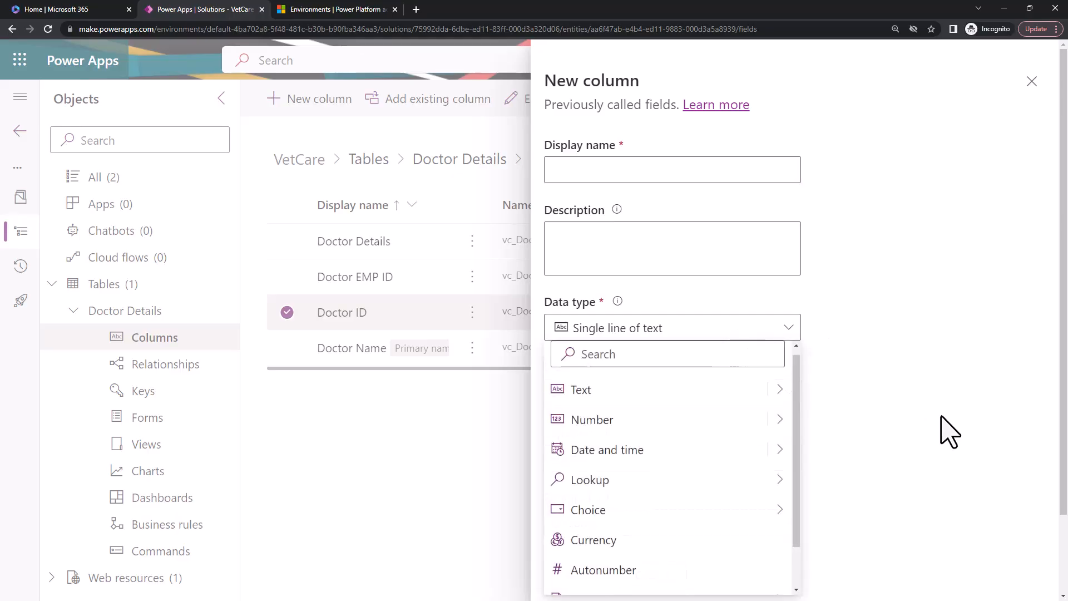
{"action": "scroll", "coordinate": [939, 428], "scroll_direction": "down", "scroll_amount": 2}
{"action": "left_click", "coordinate": [714, 236]}
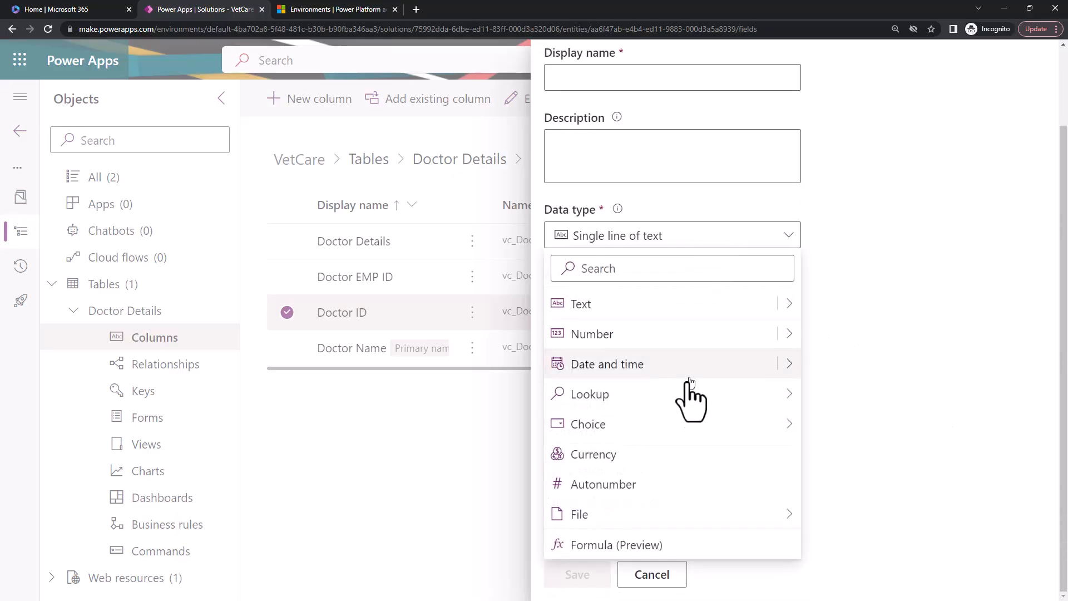
{"action": "mouse_move", "coordinate": [773, 433]}
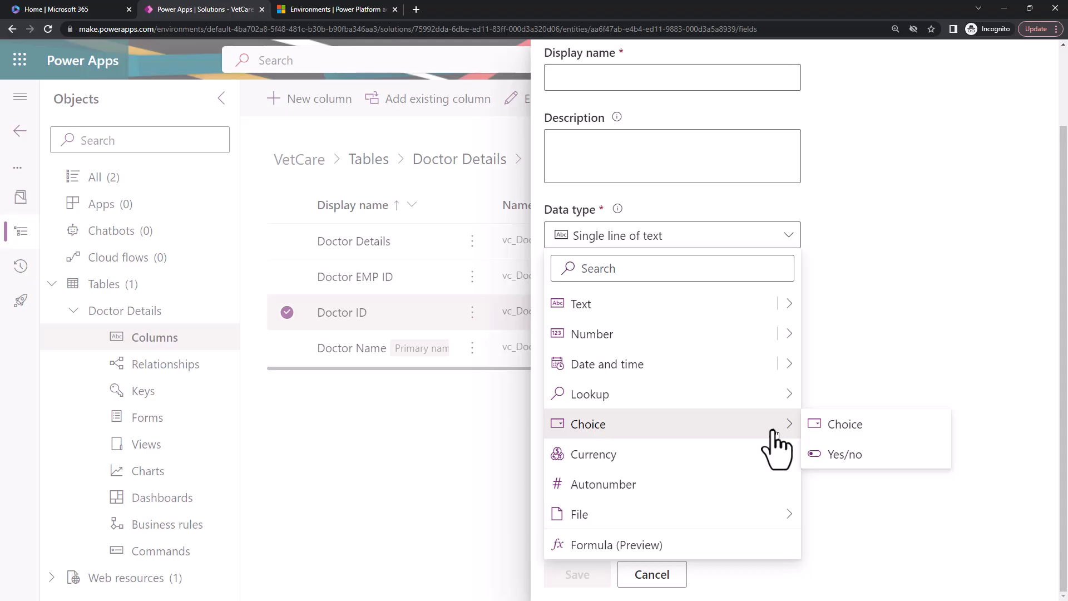
{"action": "mouse_move", "coordinate": [795, 394]}
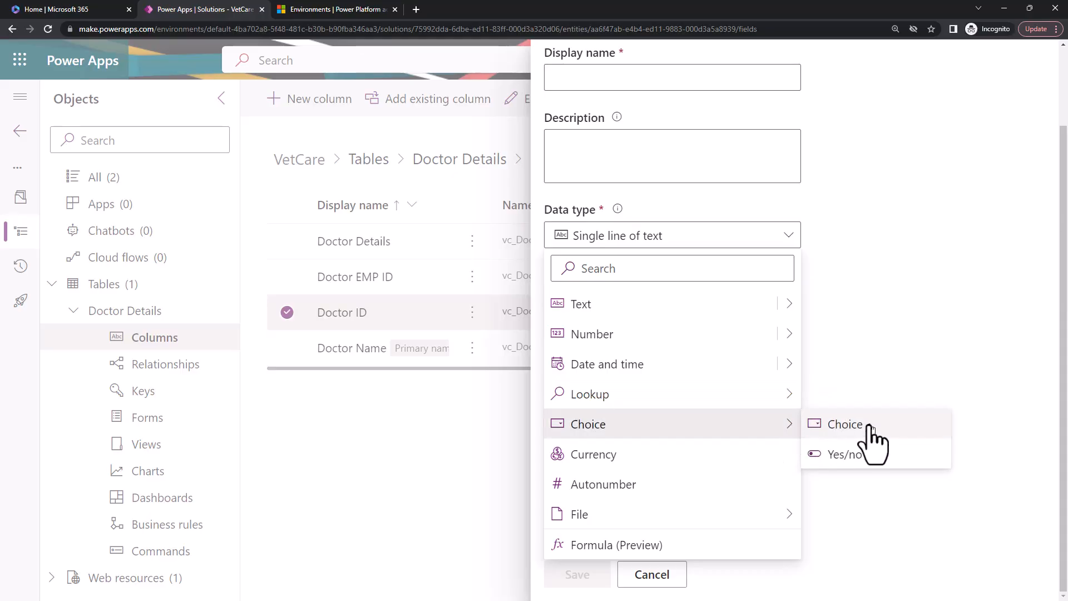
{"action": "left_click", "coordinate": [869, 428]}
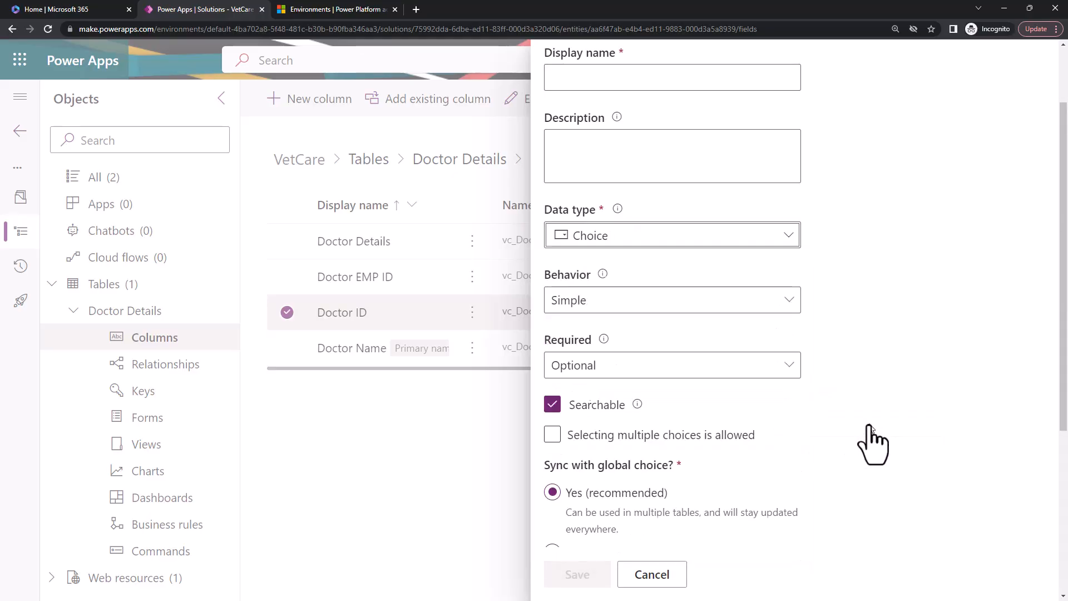
Set the new choice column's requirement to Business required.
{"action": "scroll", "coordinate": [745, 332], "scroll_direction": "up", "scroll_amount": 2}
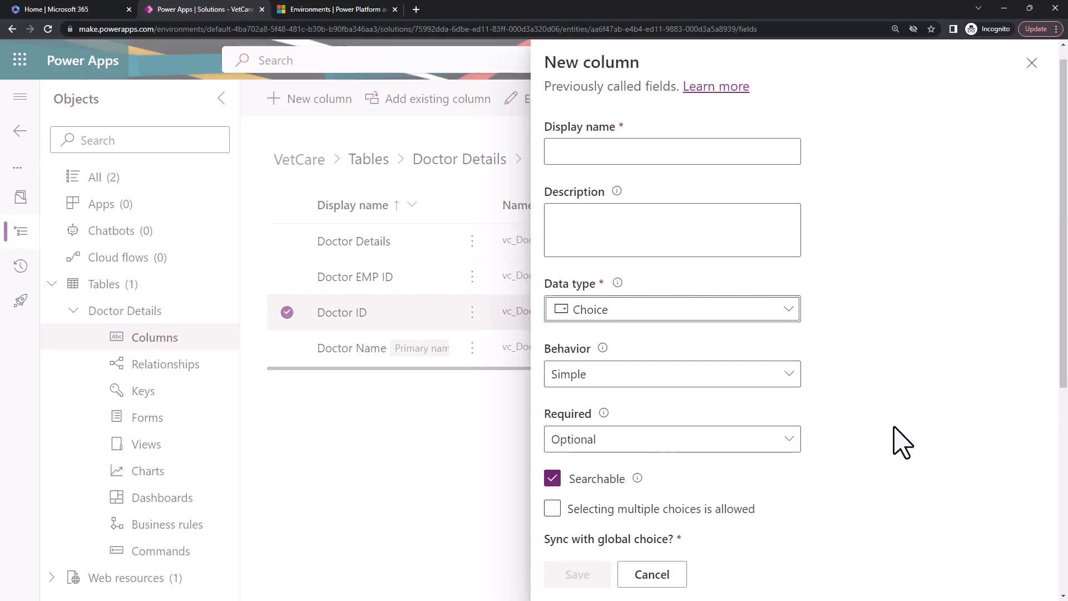
{"action": "scroll", "coordinate": [796, 453], "scroll_direction": "down", "scroll_amount": 2}
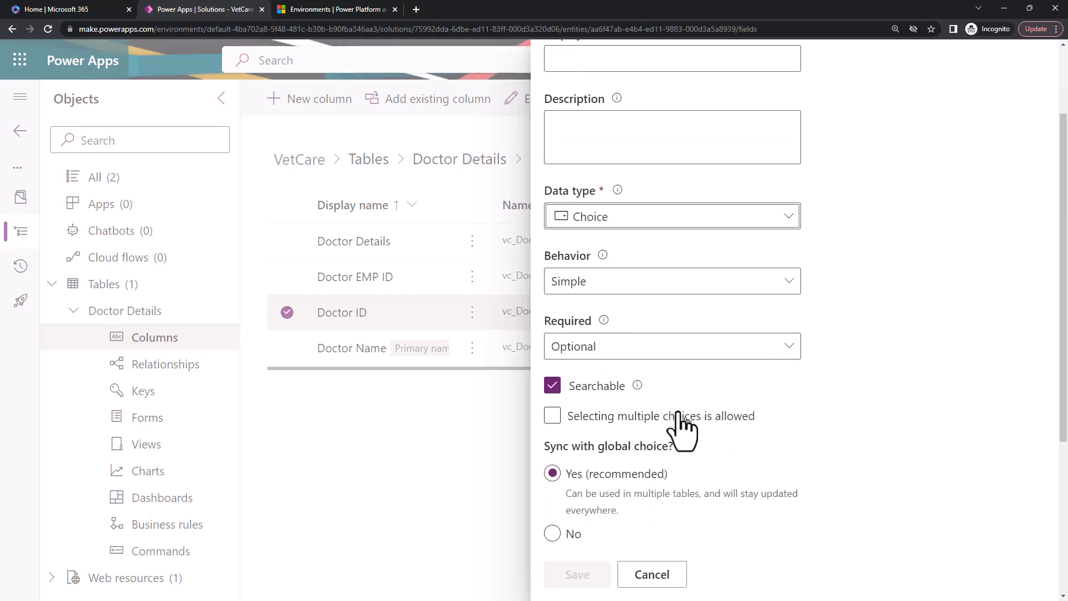
{"action": "left_click", "coordinate": [648, 350]}
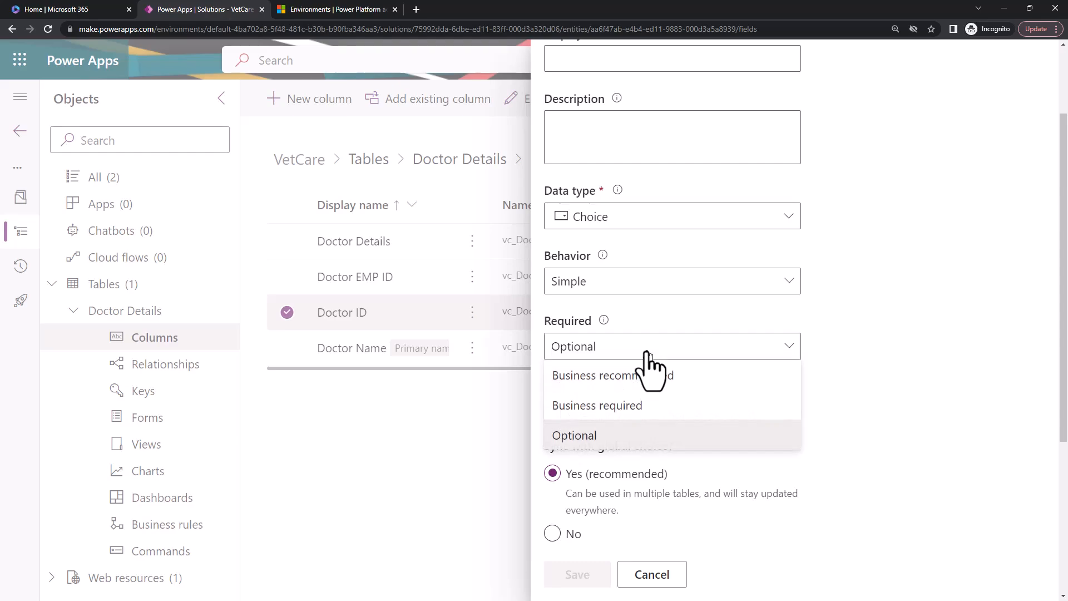
{"action": "left_click", "coordinate": [647, 353]}
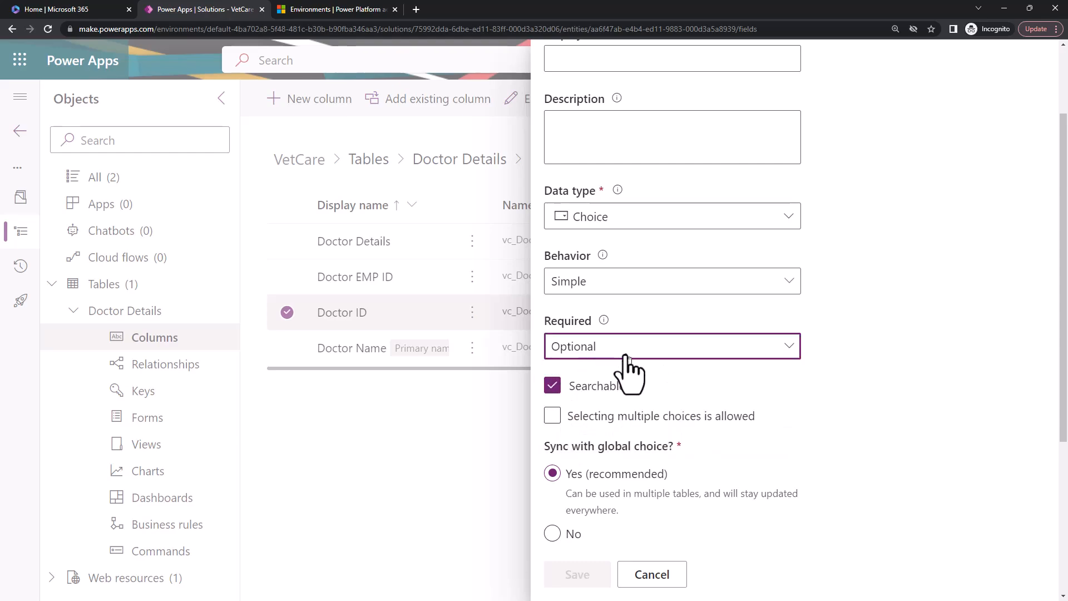
{"action": "left_click", "coordinate": [625, 356]}
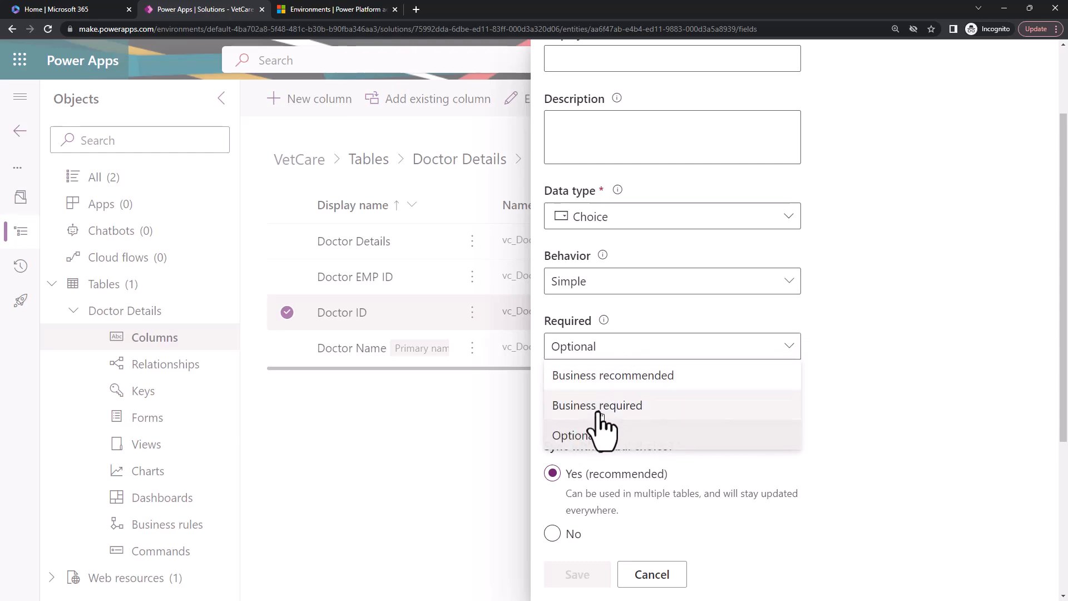
{"action": "left_click", "coordinate": [611, 405]}
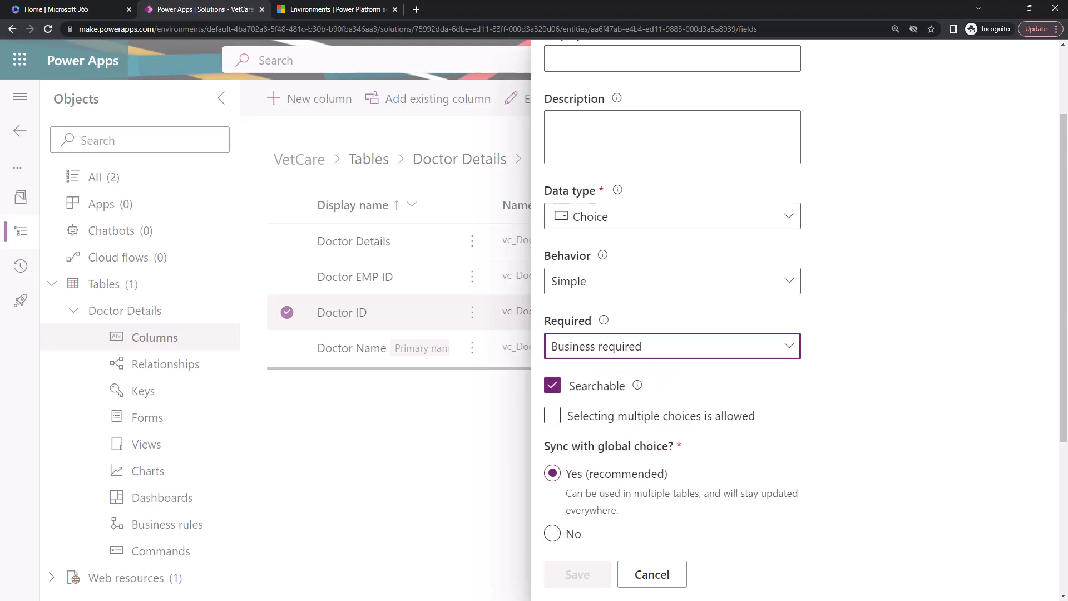
Give the new choice column the display name Gender.
{"action": "scroll", "coordinate": [672, 334], "scroll_direction": "up", "scroll_amount": 3}
{"action": "left_click", "coordinate": [729, 169]}
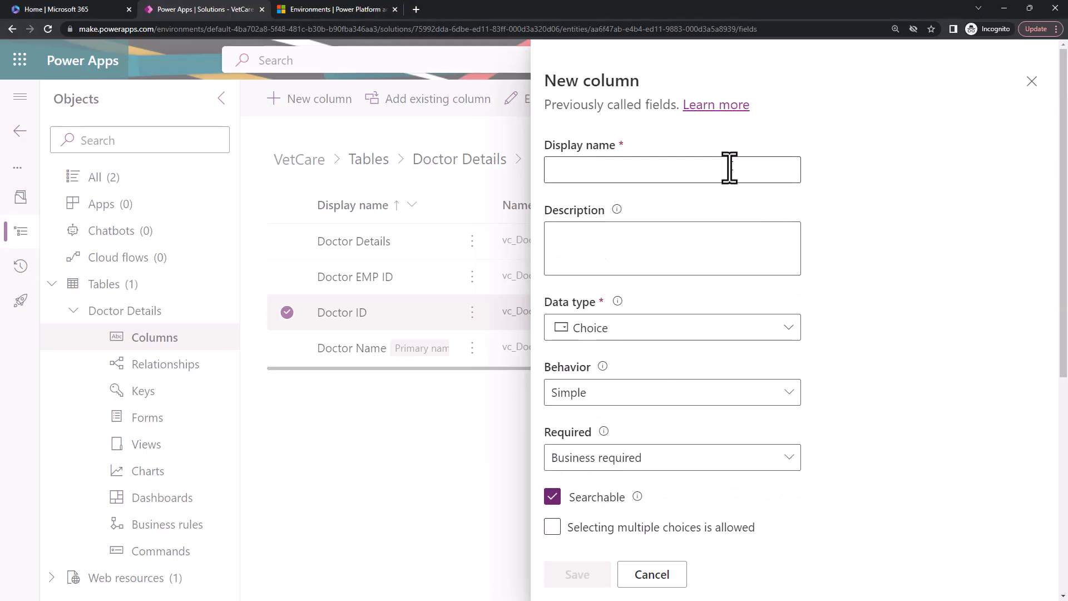
{"action": "type", "text": "Gender"}
{"action": "left_click", "coordinate": [674, 251]}
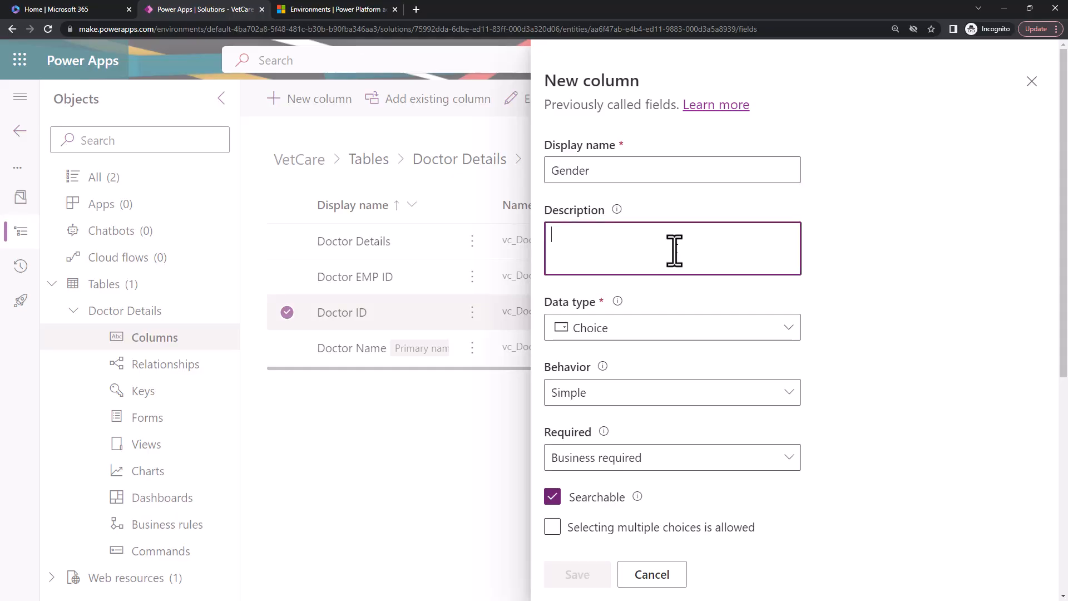
Examine the Gender column's behavior options and the list of existing global choices it can sync with.
{"action": "scroll", "coordinate": [846, 341], "scroll_direction": "down", "scroll_amount": 2}
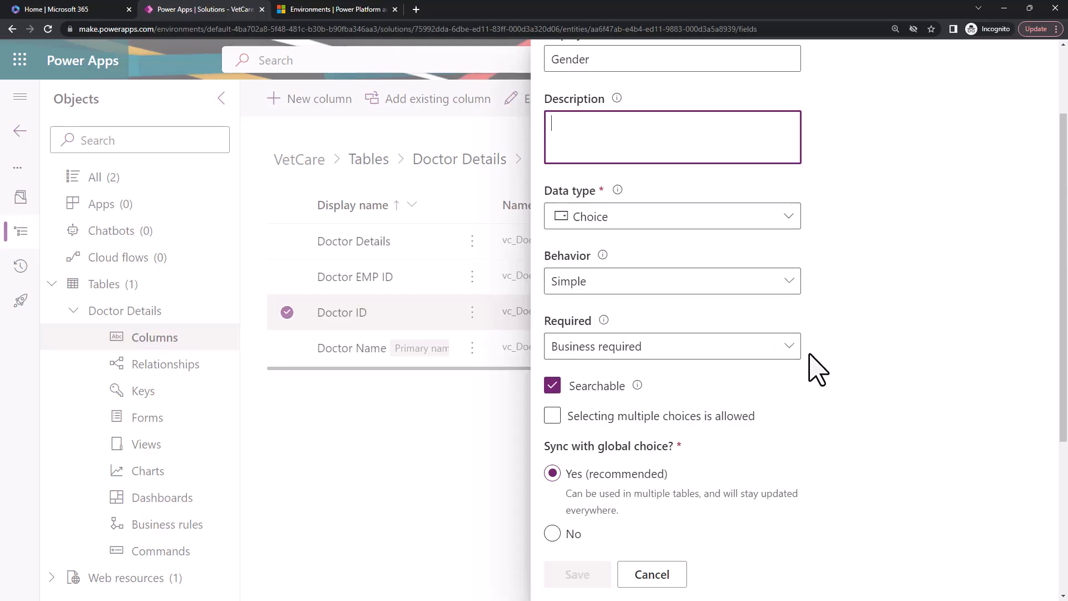
{"action": "scroll", "coordinate": [748, 362], "scroll_direction": "down", "scroll_amount": 2}
{"action": "left_click", "coordinate": [630, 176]}
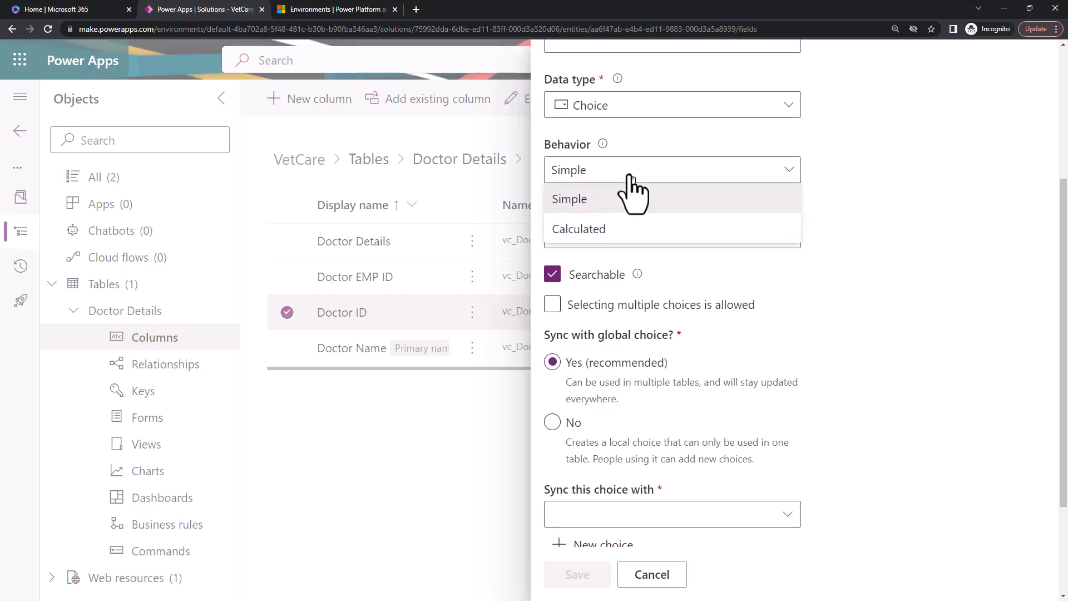
{"action": "left_click", "coordinate": [630, 176]}
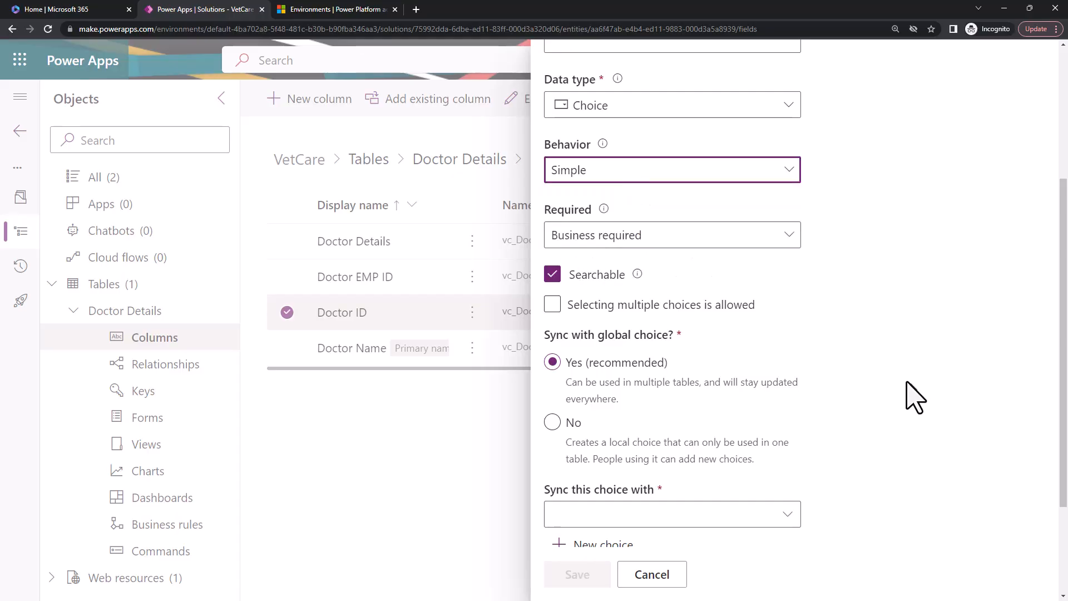
{"action": "scroll", "coordinate": [839, 344], "scroll_direction": "down", "scroll_amount": 3}
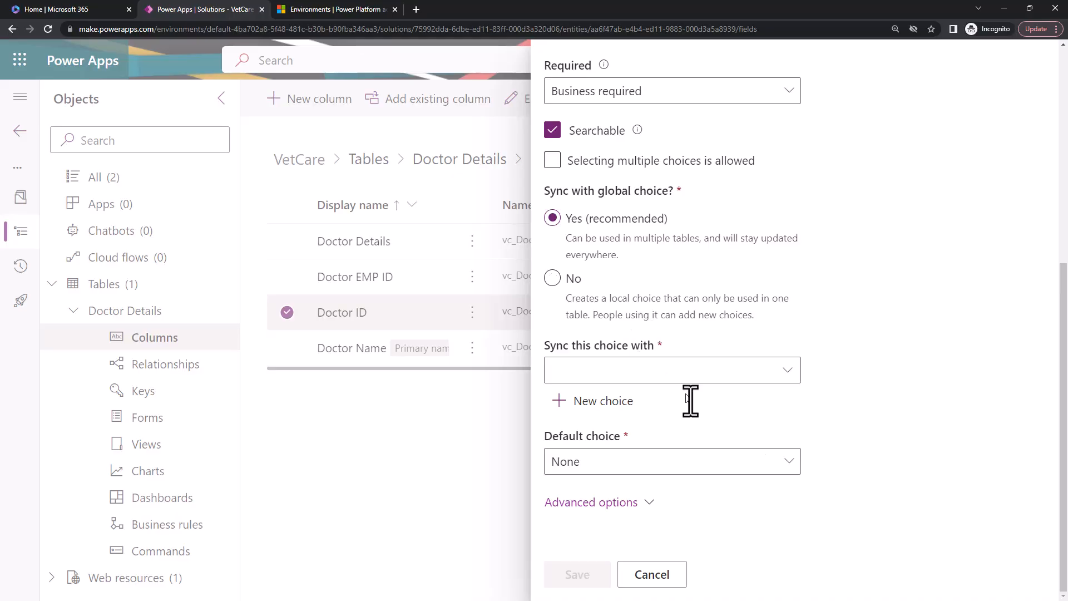
{"action": "left_click", "coordinate": [788, 371]}
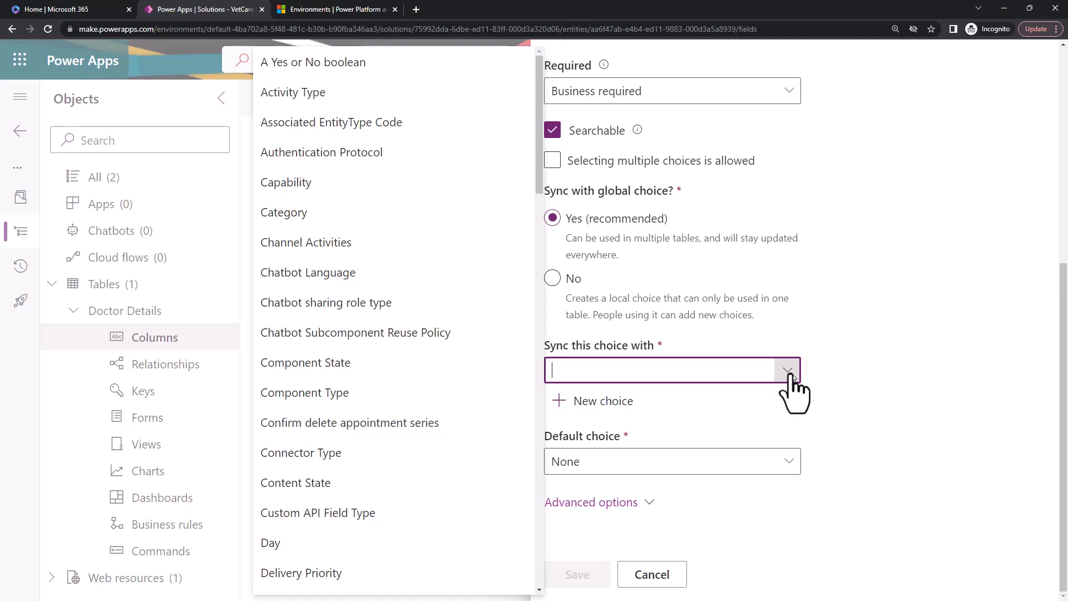
{"action": "scroll", "coordinate": [394, 311], "scroll_direction": "down", "scroll_amount": 8}
{"action": "scroll", "coordinate": [394, 312], "scroll_direction": "down", "scroll_amount": 20}
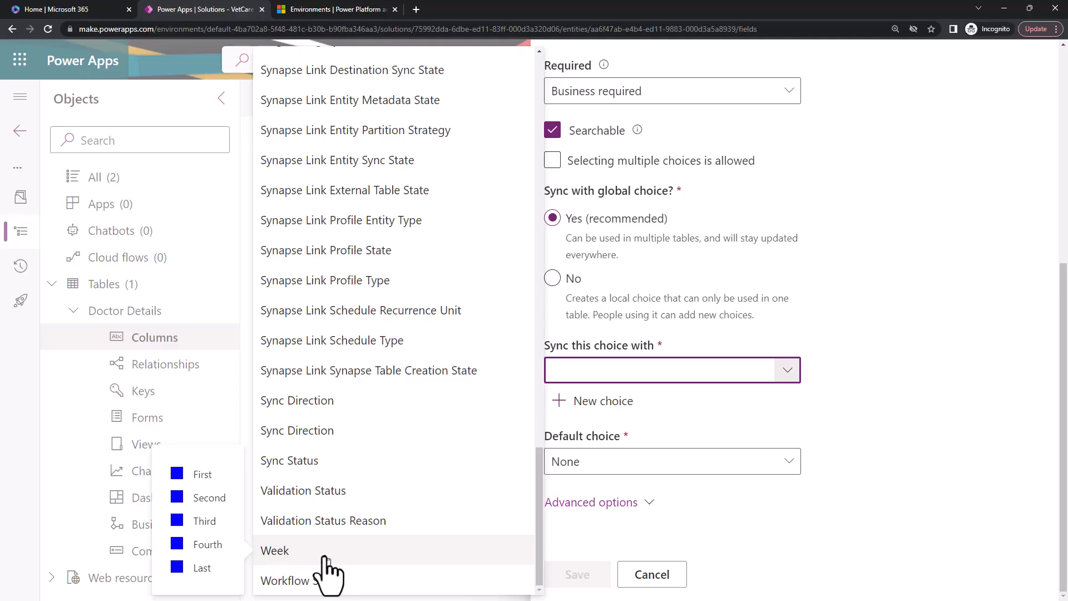
{"action": "scroll", "coordinate": [382, 488], "scroll_direction": "up", "scroll_amount": 20}
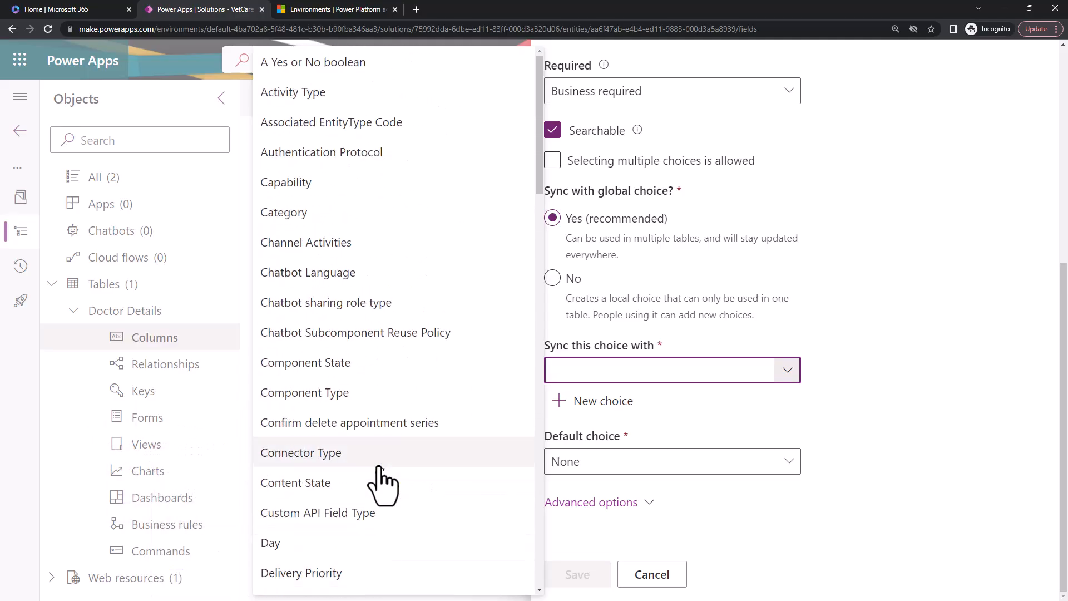
{"action": "left_click", "coordinate": [998, 445]}
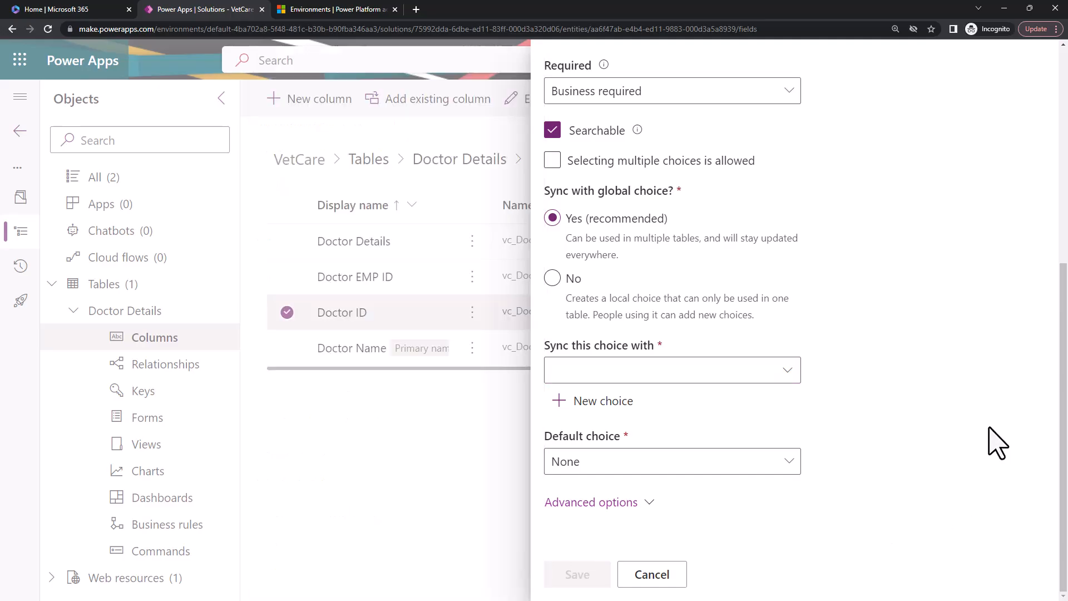
Create a new global choice for the Gender column with the display name chsGender.
{"action": "left_click", "coordinate": [614, 404]}
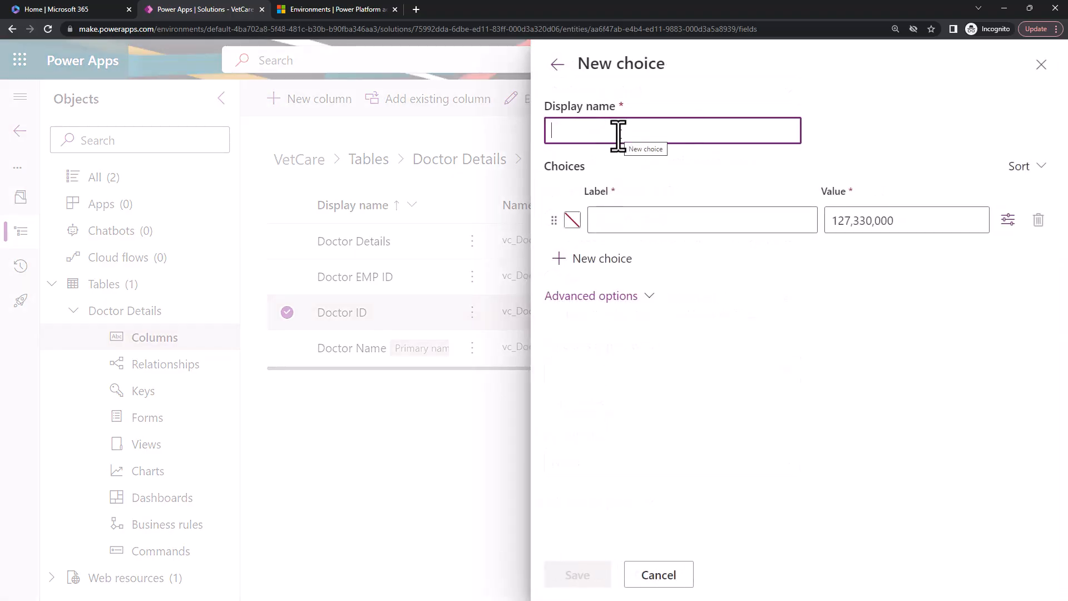
{"action": "type", "text": "drp"}
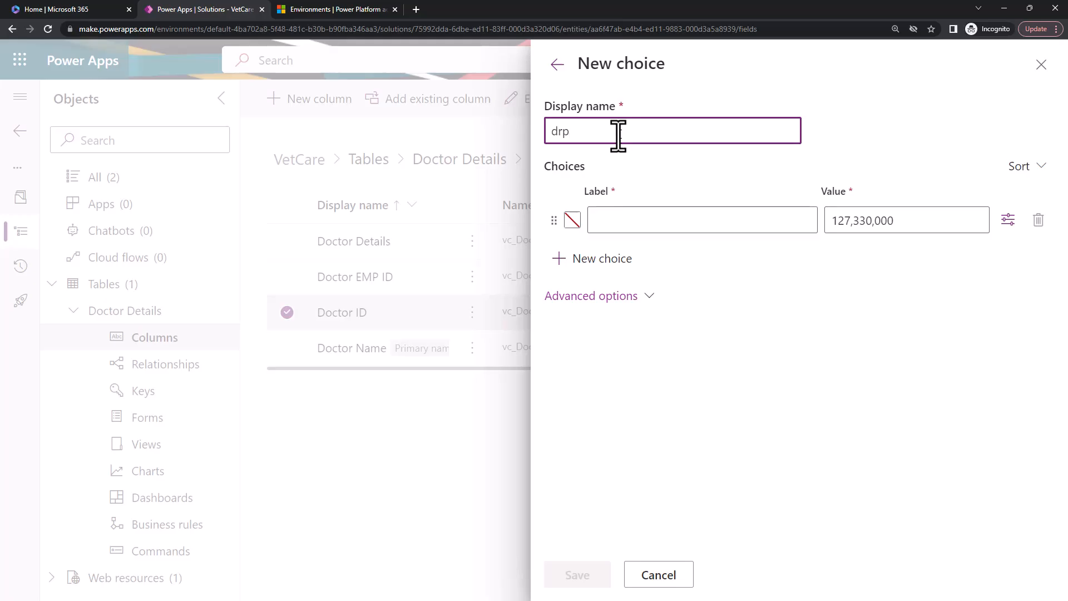
{"action": "key", "text": "BackSpace"}
{"action": "key", "text": "BackSpace"}
{"action": "key", "text": "BackSpace"}
{"action": "type", "text": "chs"}
{"action": "type", "text": "Gender"}
Add the choices Male and Female to the global choice chsGender and save it.
{"action": "left_click", "coordinate": [618, 225]}
{"action": "type", "text": "Male"}
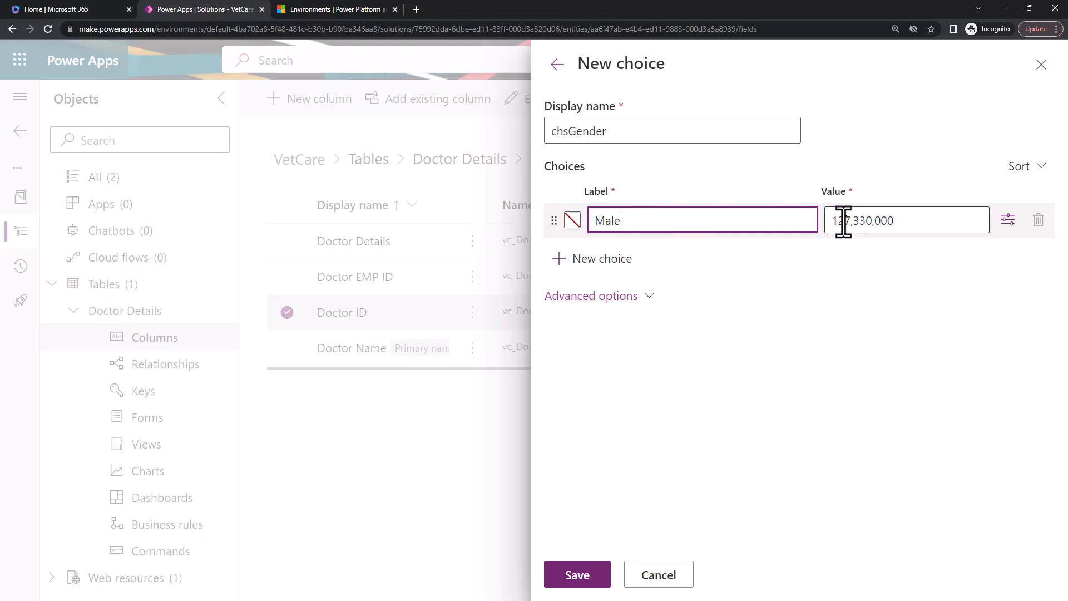
{"action": "key", "text": "Tab"}
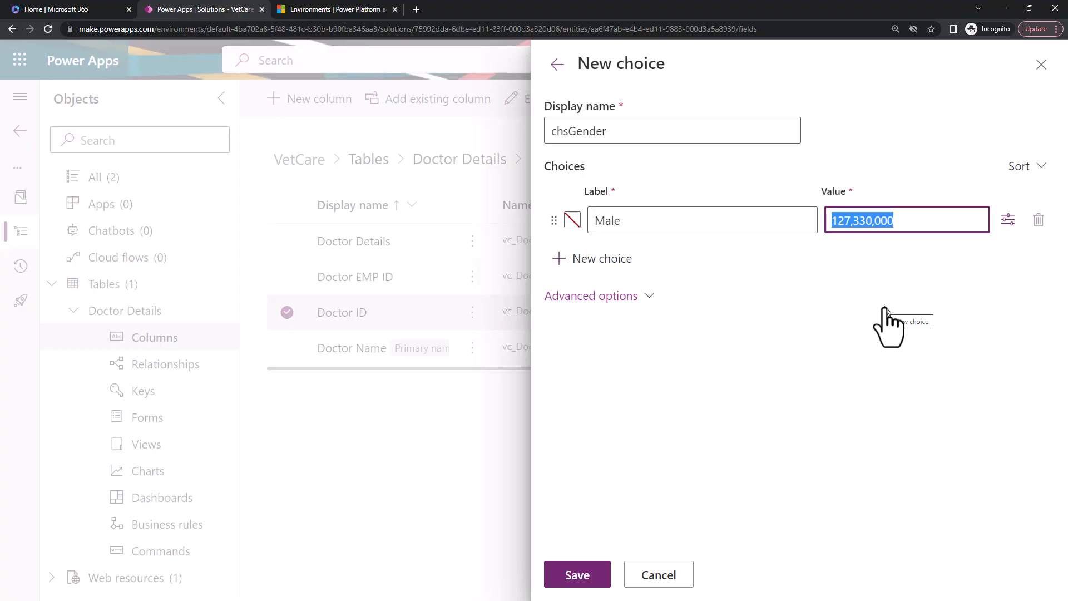
{"action": "left_click", "coordinate": [628, 259]}
{"action": "left_click_drag", "start_coordinate": [620, 219], "coordinate": [588, 225]}
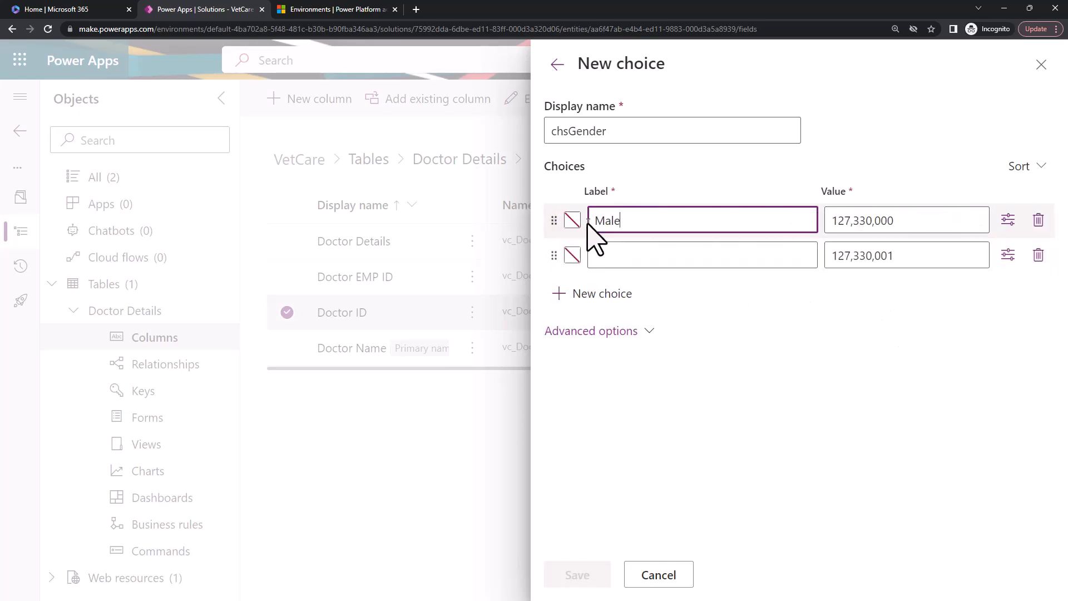
{"action": "double_click", "coordinate": [608, 222]}
{"action": "left_click", "coordinate": [616, 255]}
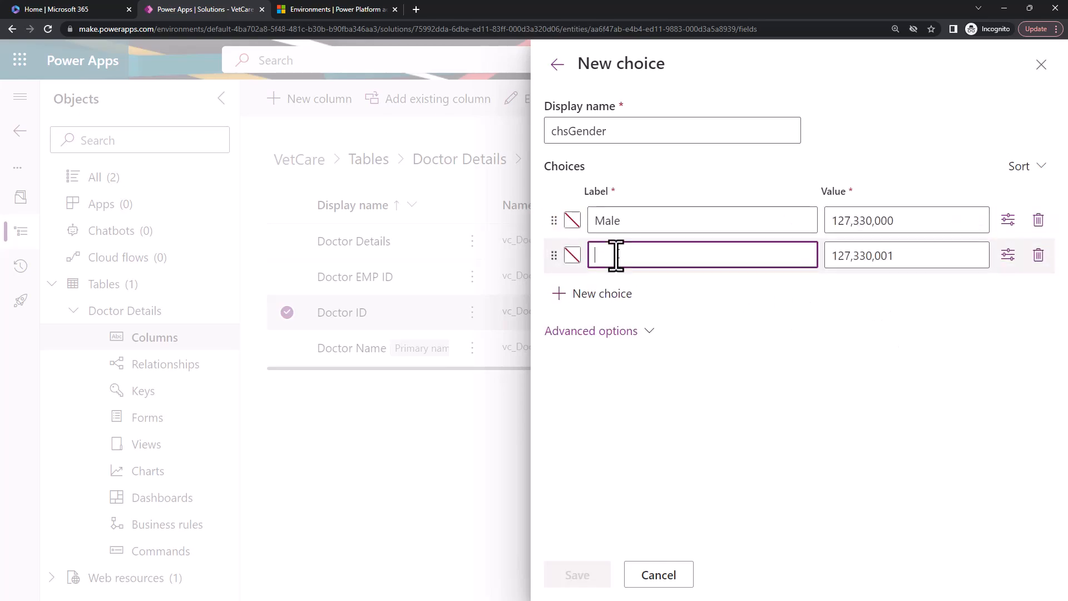
{"action": "type", "text": "Female"}
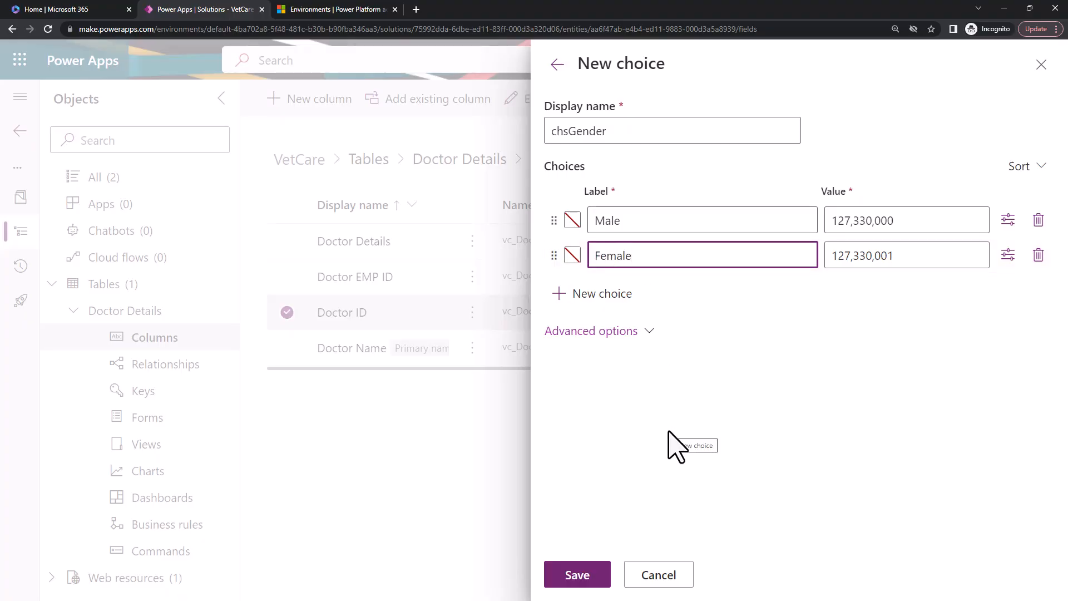
{"action": "left_click", "coordinate": [577, 578]}
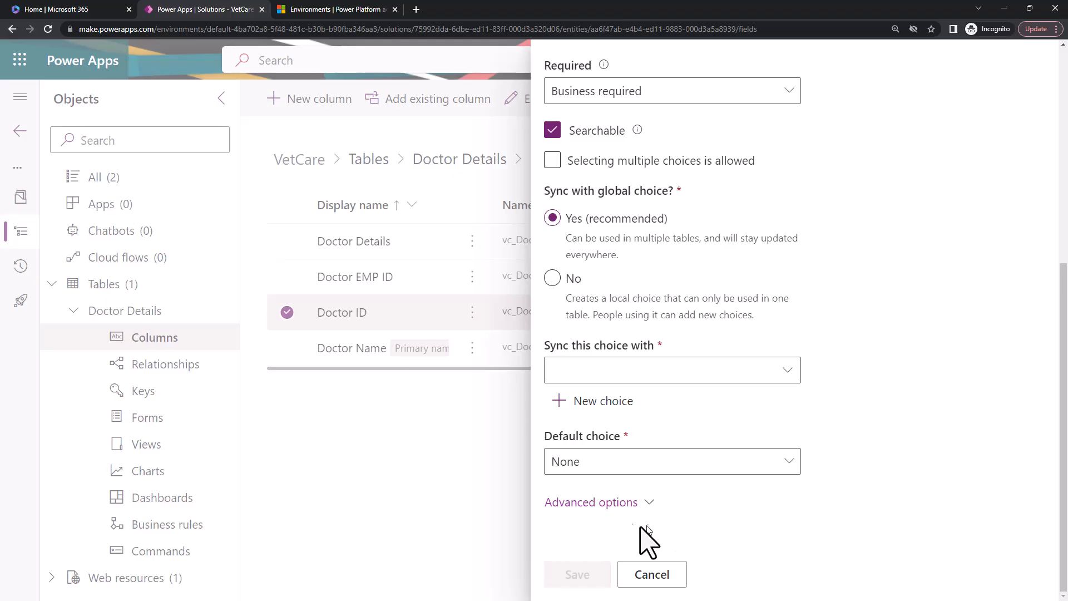
Sync the Gender column with the global choice chsGender, keep None as the default choice, and save the column.
{"action": "left_click", "coordinate": [784, 369]}
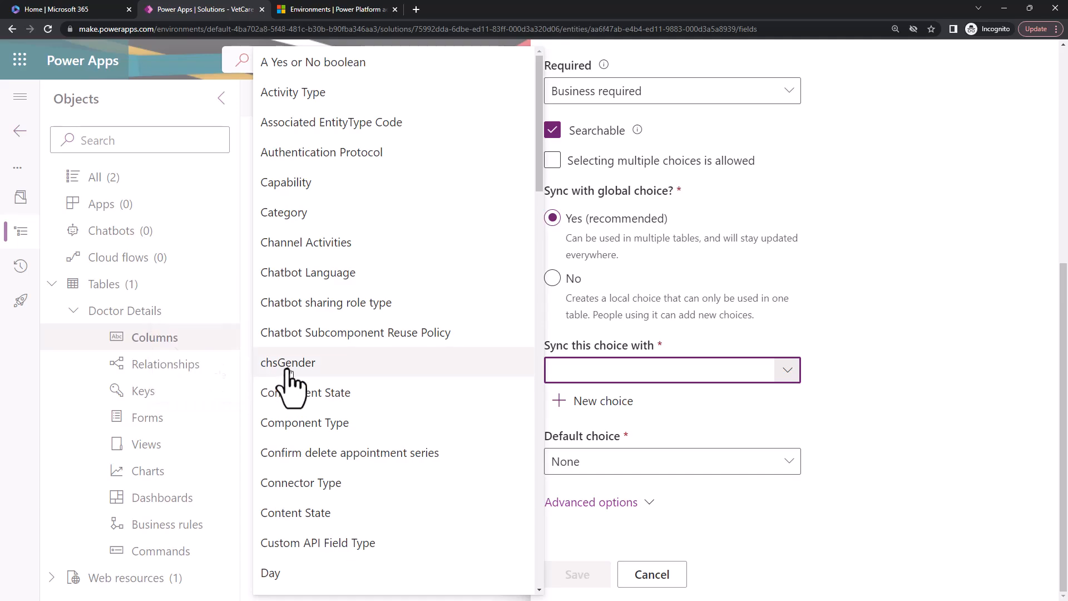
{"action": "left_click", "coordinate": [309, 364]}
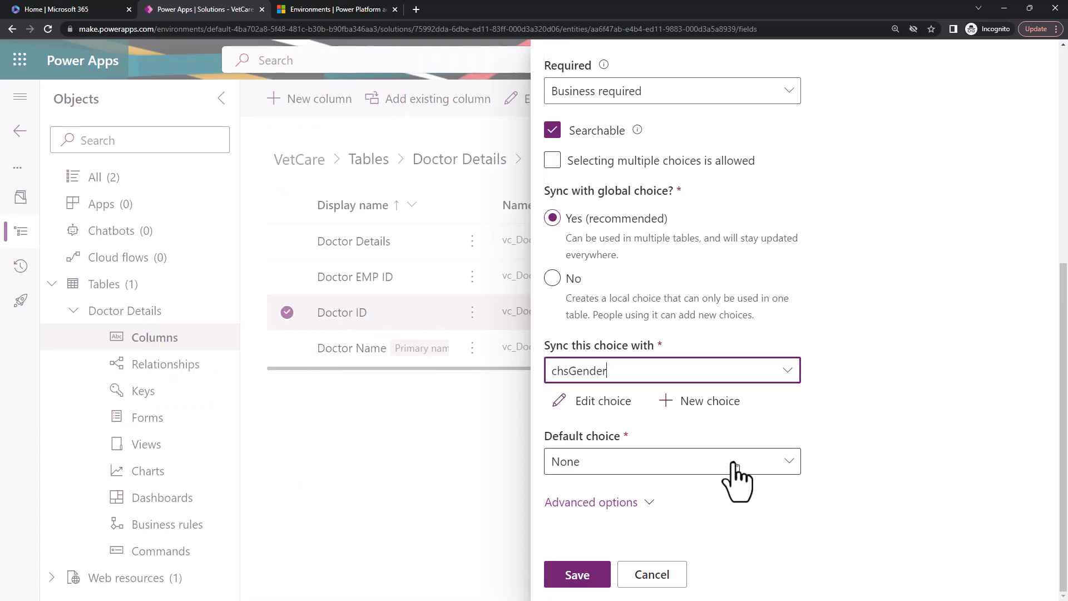
{"action": "left_click", "coordinate": [712, 461]}
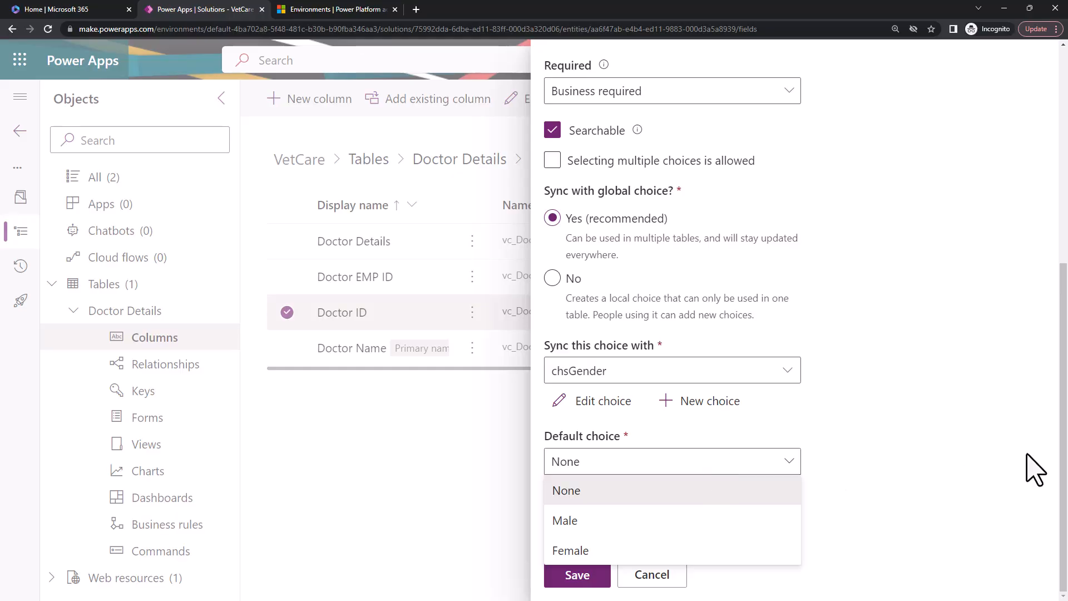
{"action": "left_click", "coordinate": [1029, 469]}
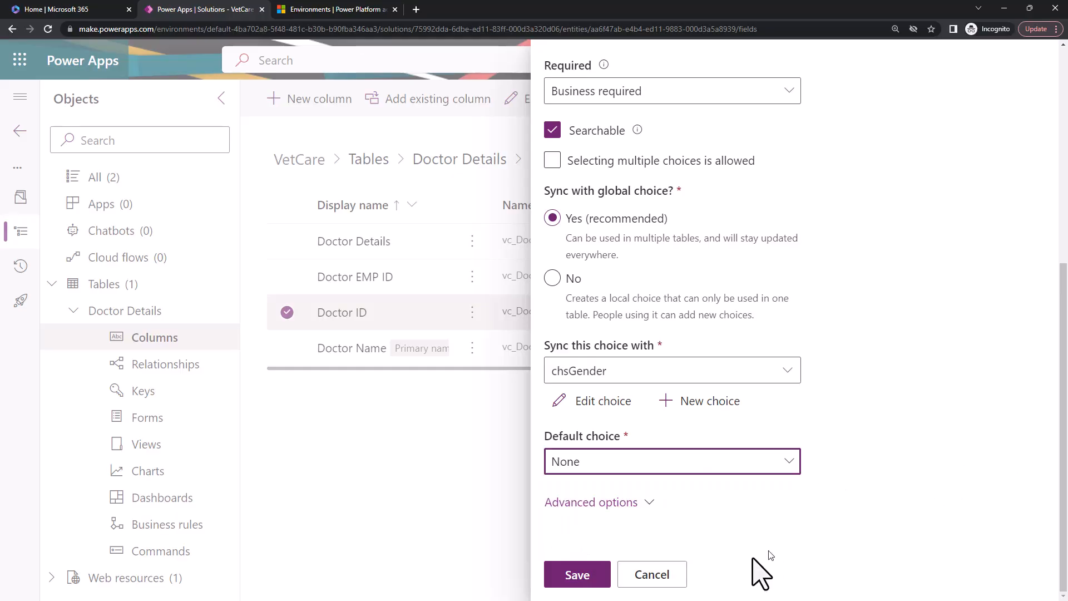
{"action": "left_click", "coordinate": [579, 573]}
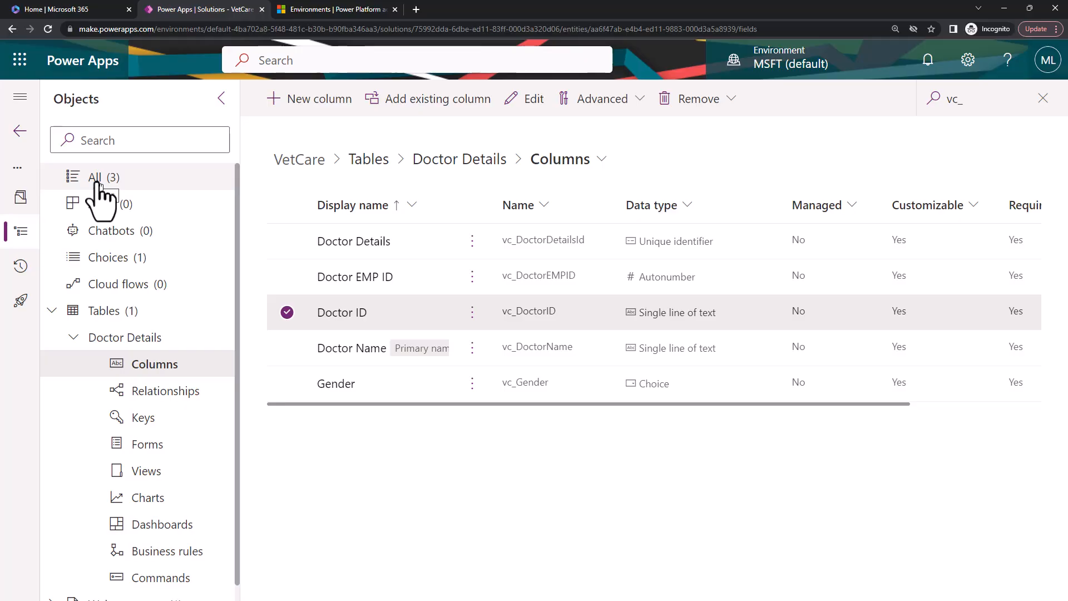
View the solution's choices, and list the Doctor Details columns filtered by vc_ with a wider Display name column.
{"action": "left_click", "coordinate": [108, 272]}
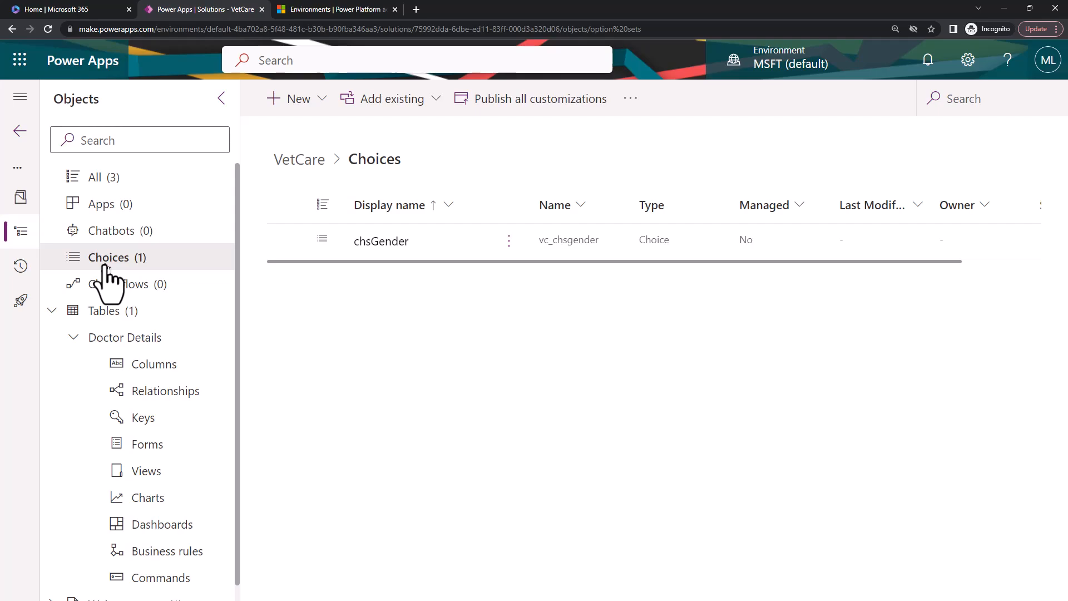
{"action": "left_click", "coordinate": [148, 304]}
{"action": "left_click", "coordinate": [146, 367]}
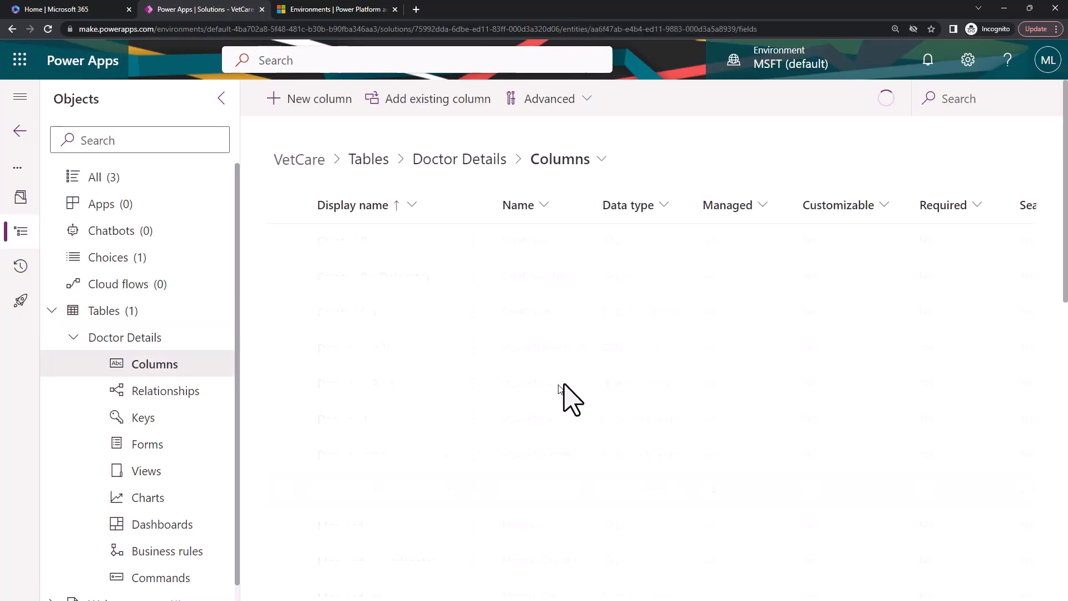
{"action": "left_click", "coordinate": [962, 109]}
{"action": "type", "text": "vc_"}
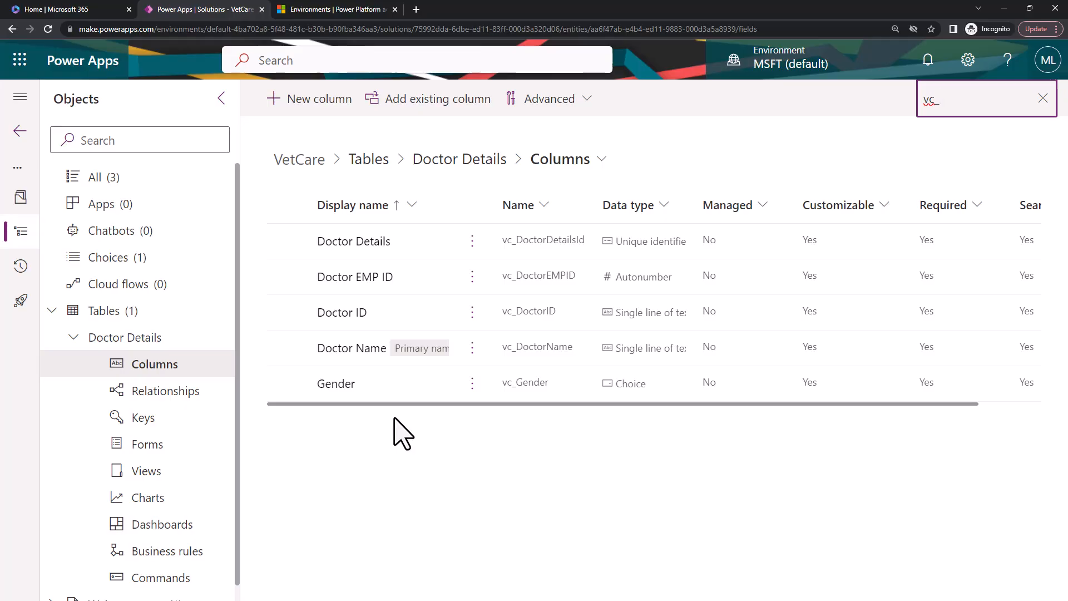
{"action": "left_click", "coordinate": [405, 494]}
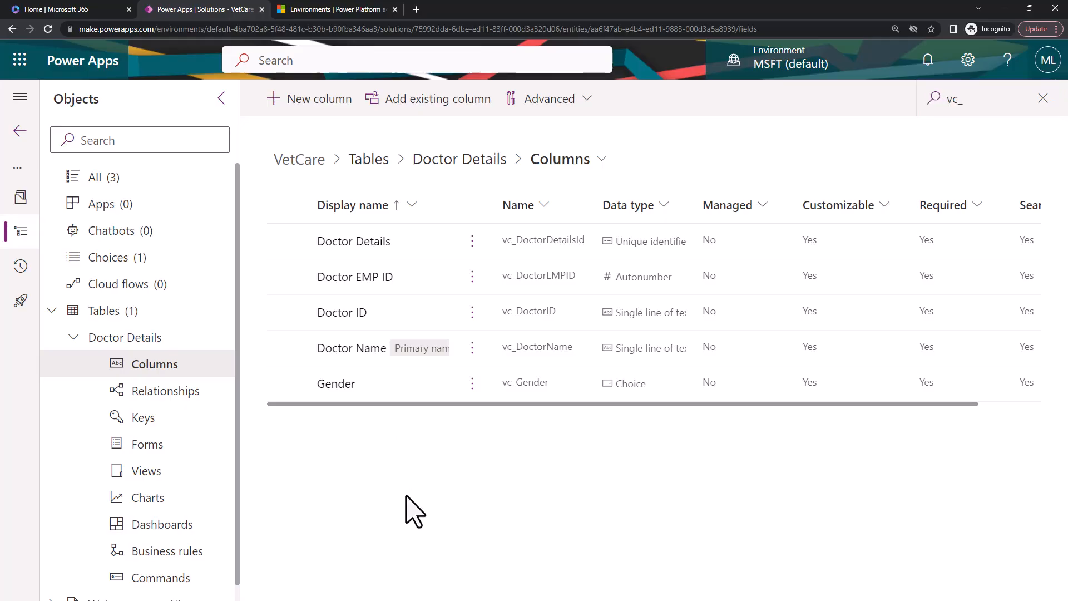
{"action": "left_click_drag", "start_coordinate": [447, 203], "coordinate": [502, 203]}
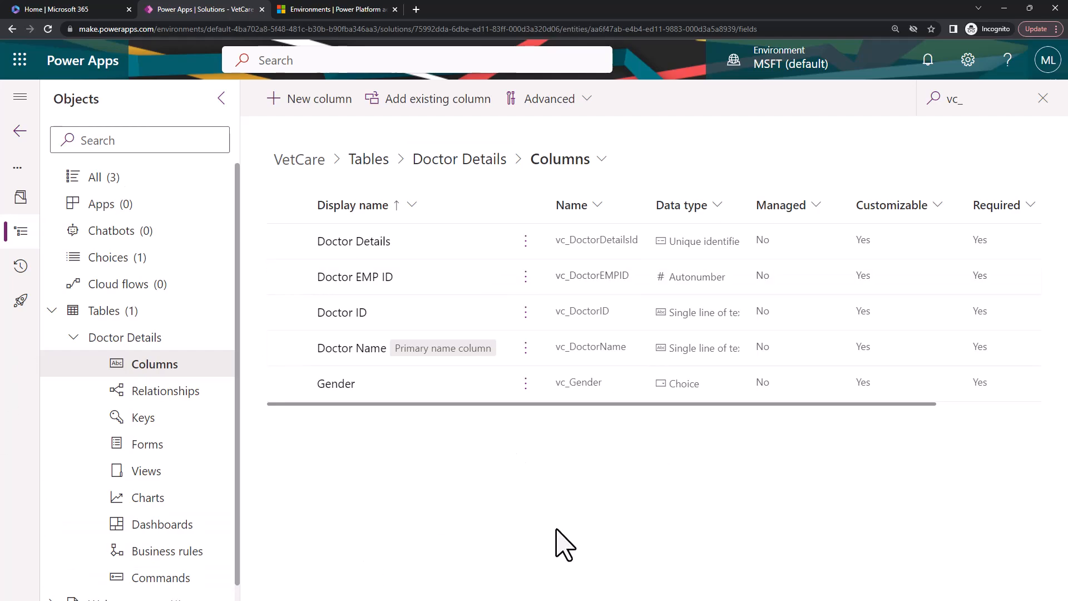
{"action": "left_click", "coordinate": [73, 338]}
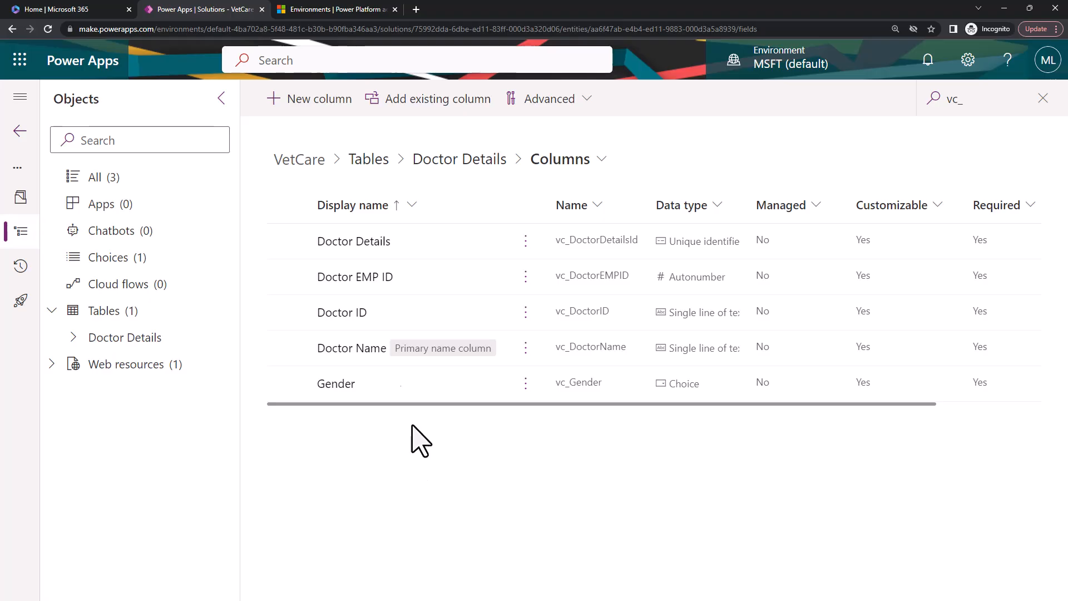
{"action": "left_click", "coordinate": [129, 321]}
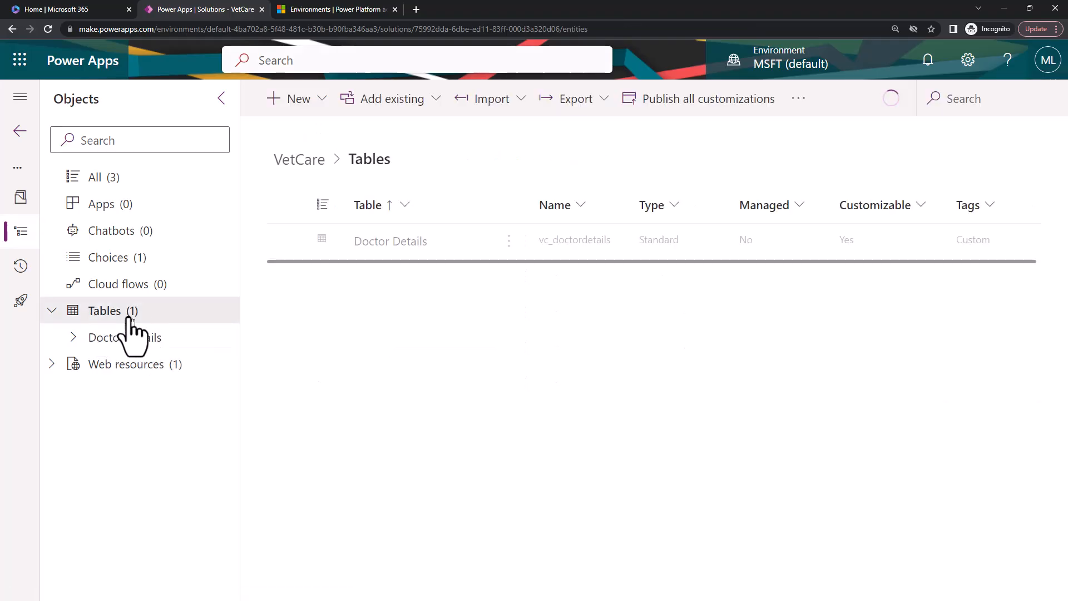
{"action": "left_click", "coordinate": [311, 103]}
{"action": "mouse_move", "coordinate": [357, 324]}
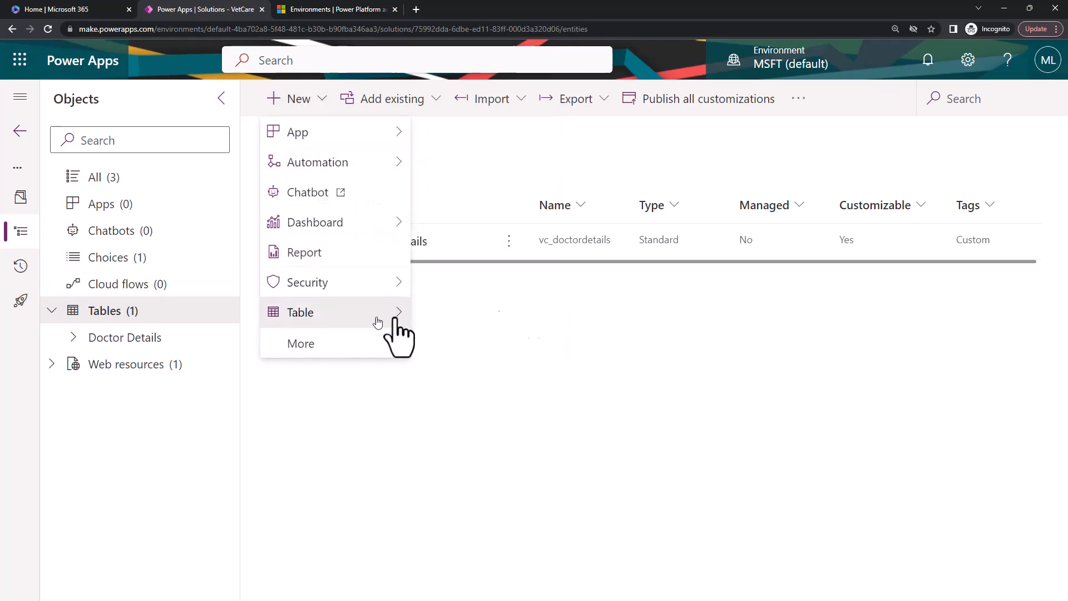
{"action": "left_click", "coordinate": [432, 313]}
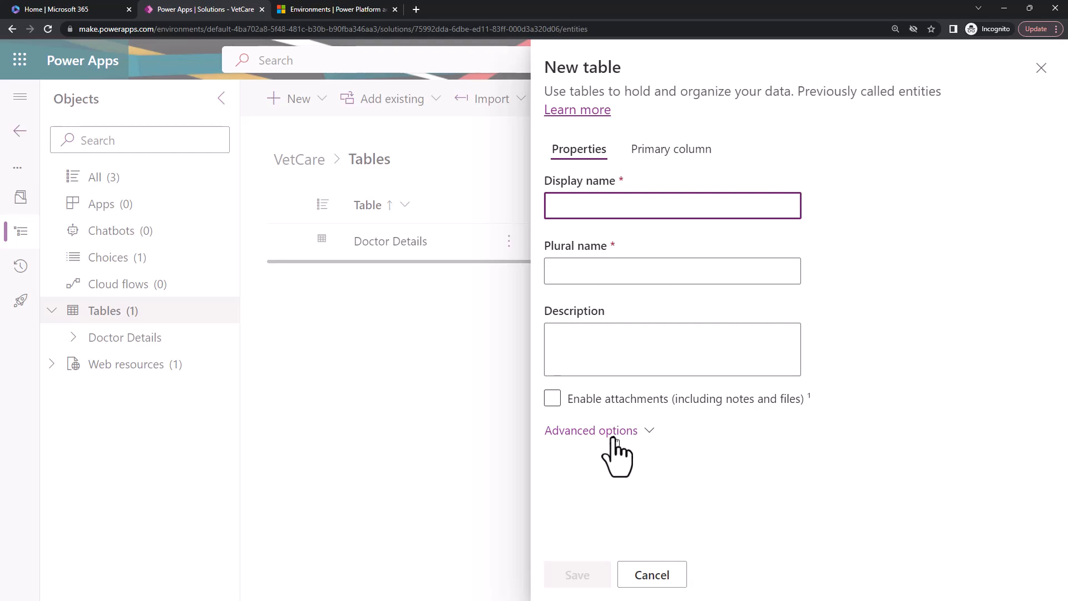
{"action": "left_click", "coordinate": [655, 582]}
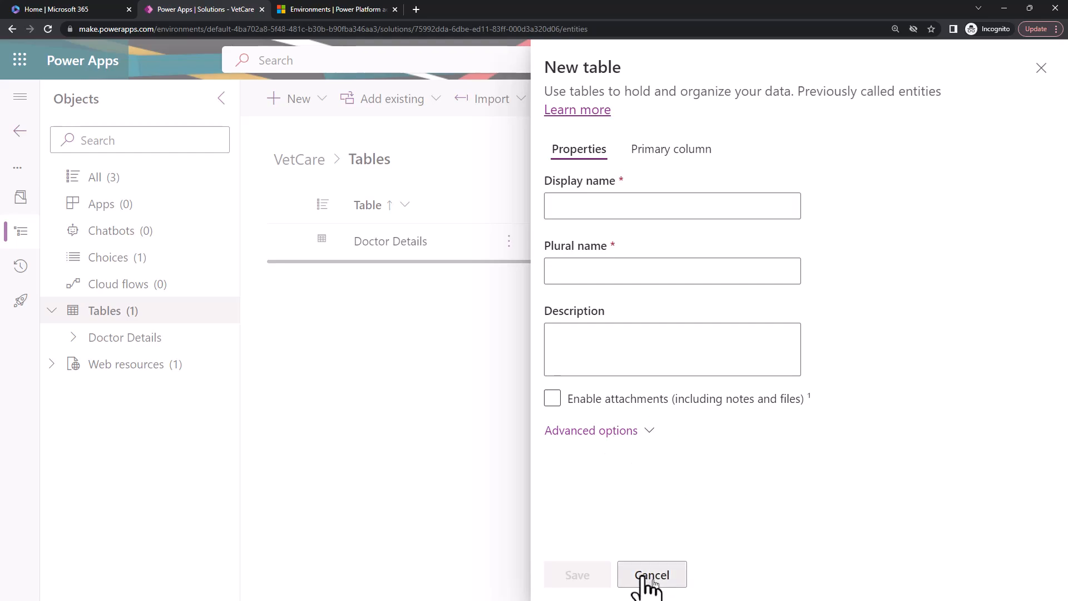
Examine the data types available for a new Doctor Details column, including the text, number, date, lookup and file options.
{"action": "left_click", "coordinate": [138, 341]}
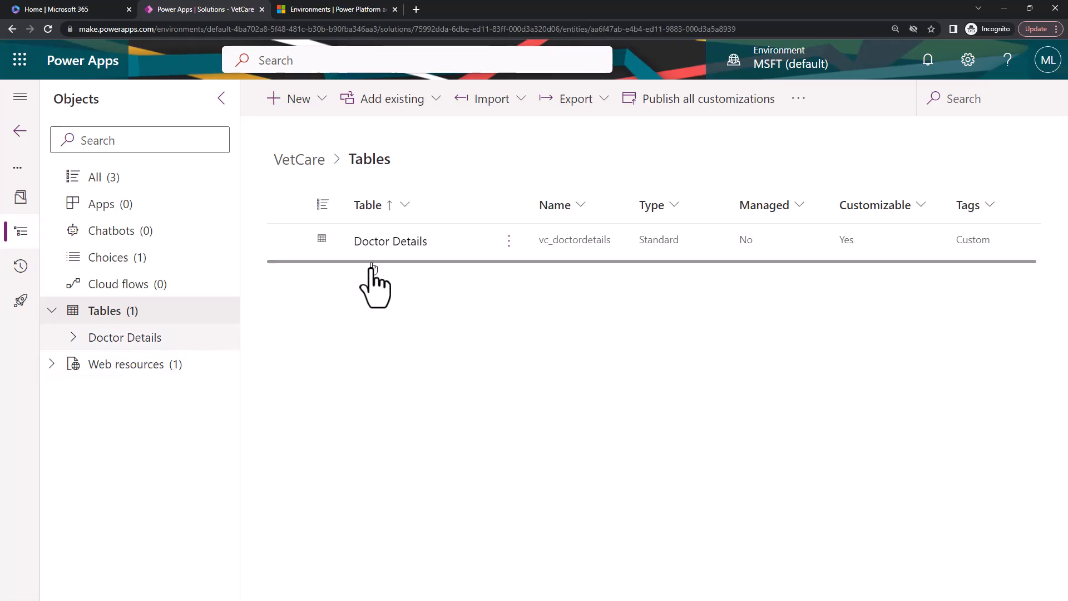
{"action": "left_click", "coordinate": [315, 100]}
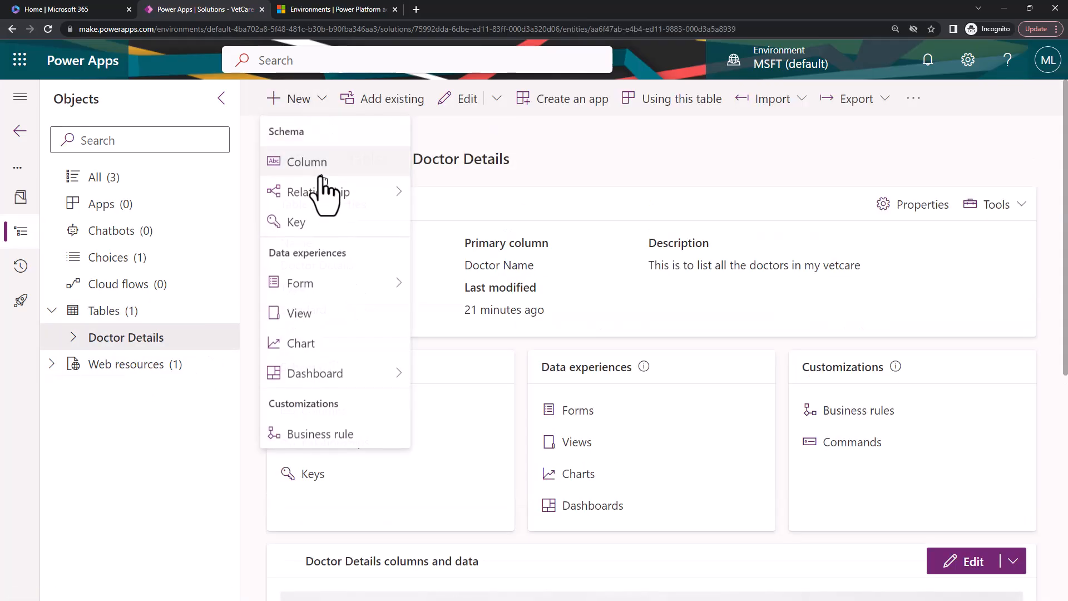
{"action": "left_click", "coordinate": [307, 163]}
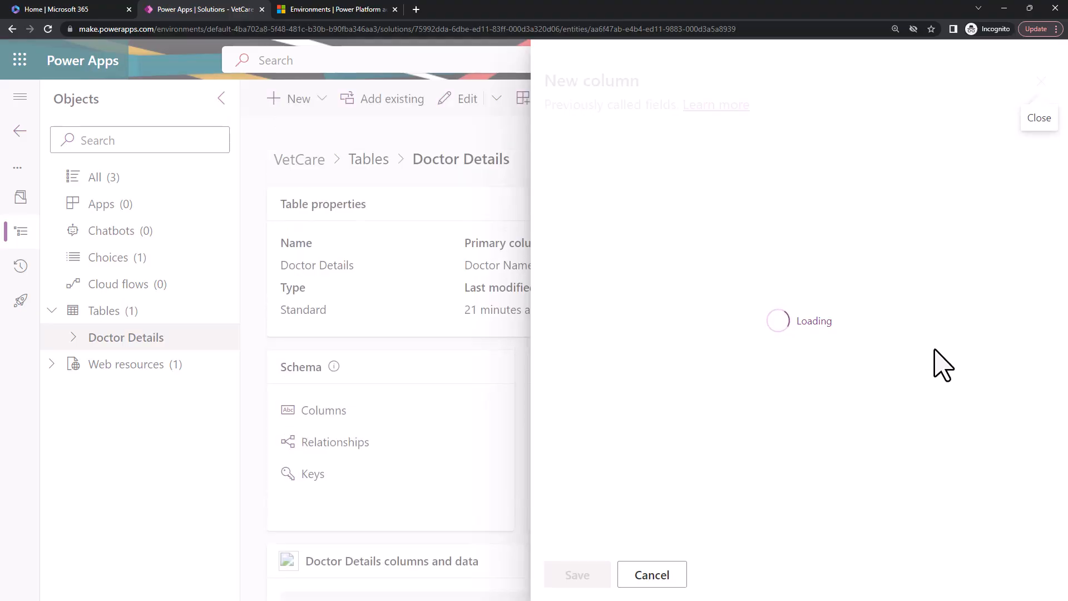
{"action": "left_click", "coordinate": [756, 334]}
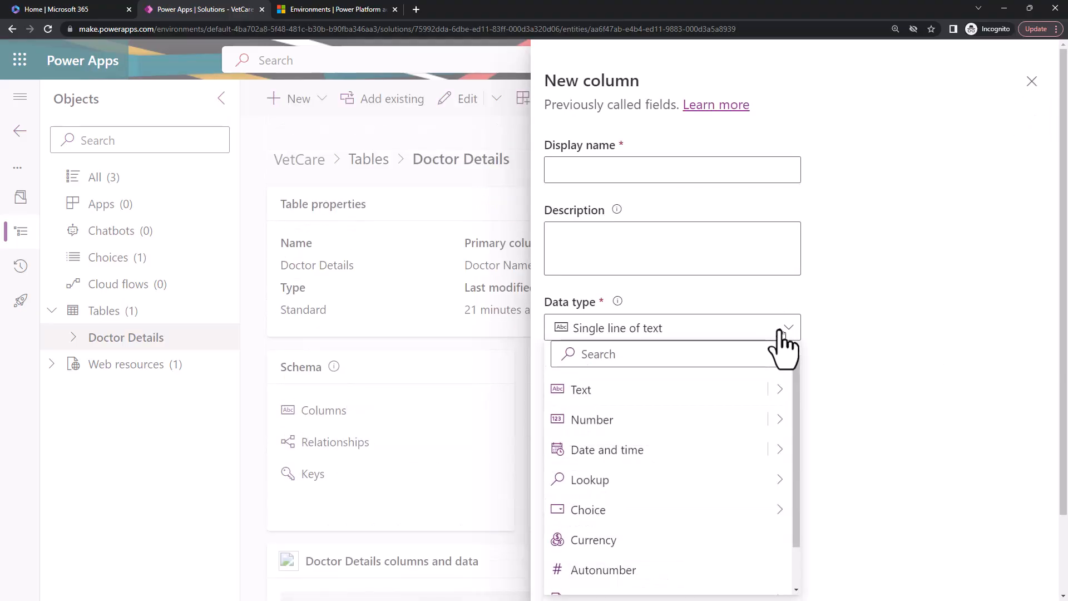
{"action": "left_click", "coordinate": [776, 392]}
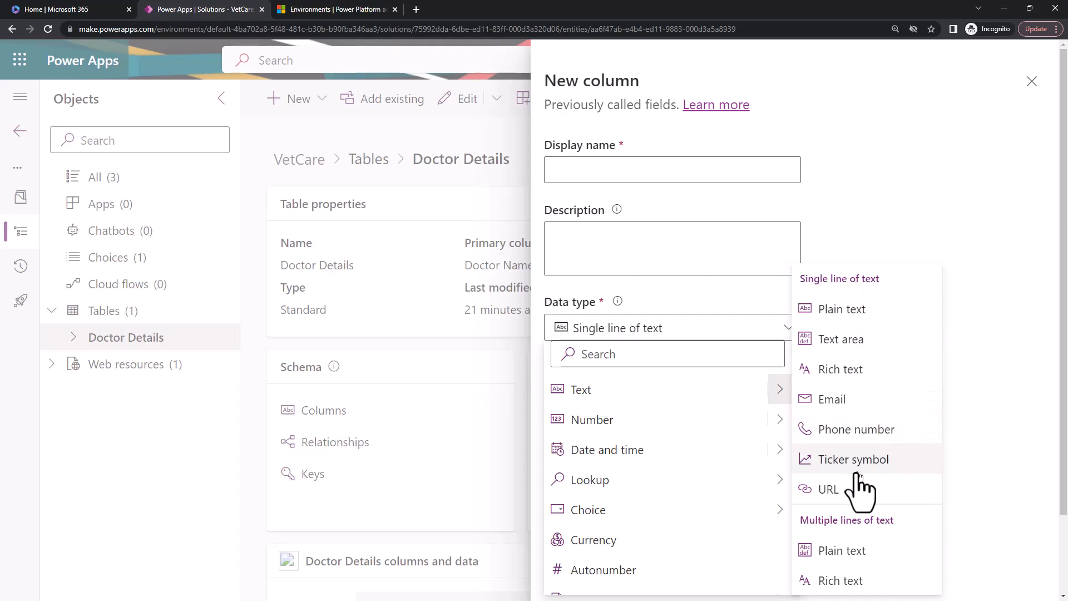
{"action": "mouse_move", "coordinate": [786, 433]}
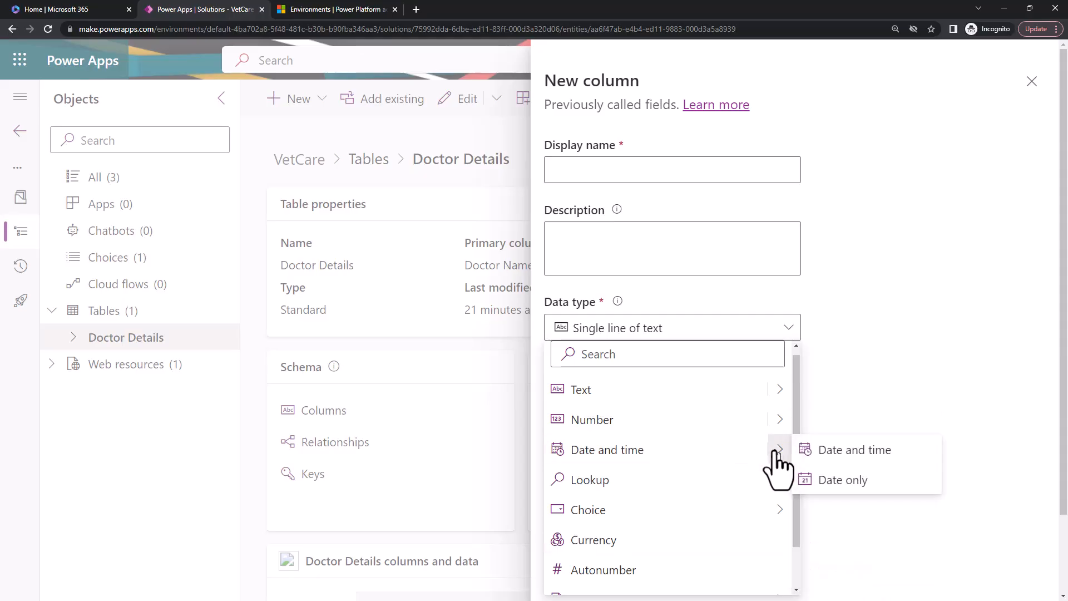
{"action": "mouse_move", "coordinate": [783, 460]}
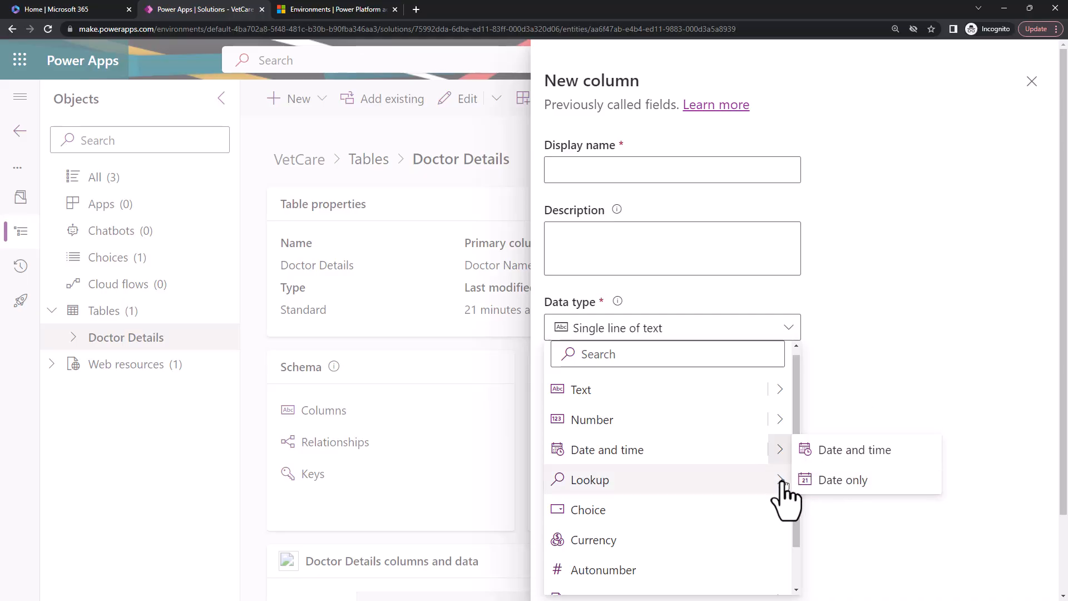
{"action": "mouse_move", "coordinate": [783, 484]}
{"action": "scroll", "coordinate": [782, 490], "scroll_direction": "down", "scroll_amount": 2}
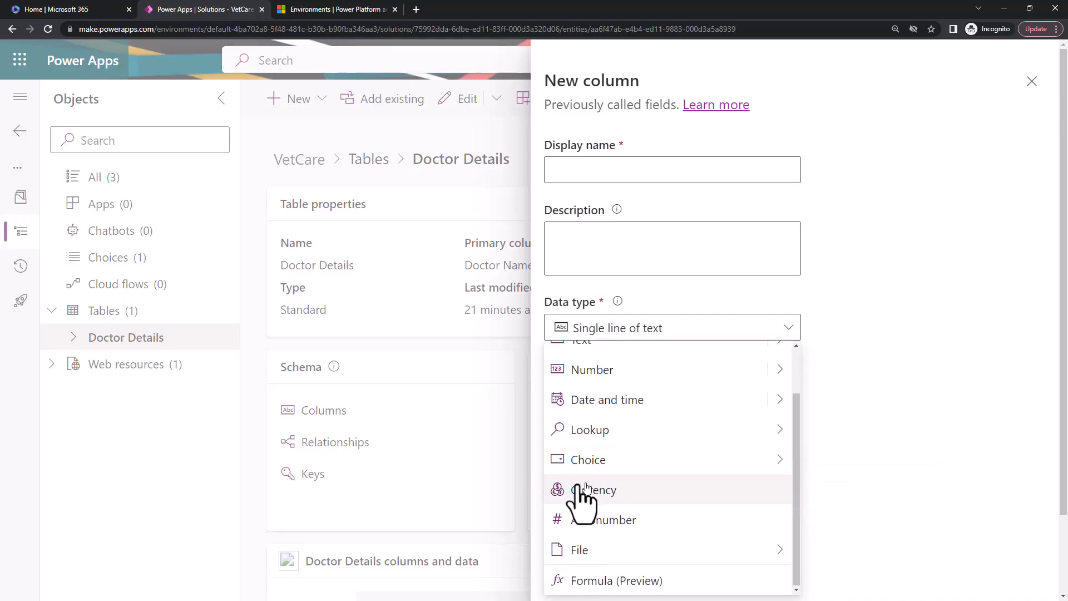
{"action": "mouse_move", "coordinate": [782, 550]}
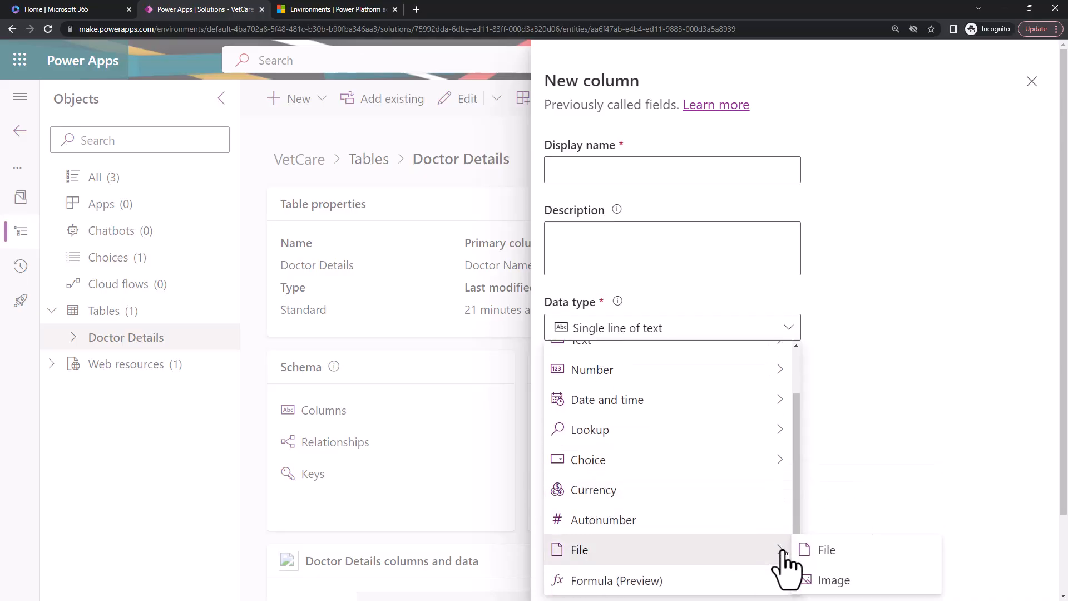
{"action": "left_click", "coordinate": [139, 477]}
Start a new table in the VetCare solution with the display name Patient.
{"action": "left_click", "coordinate": [114, 311]}
{"action": "left_click", "coordinate": [287, 100]}
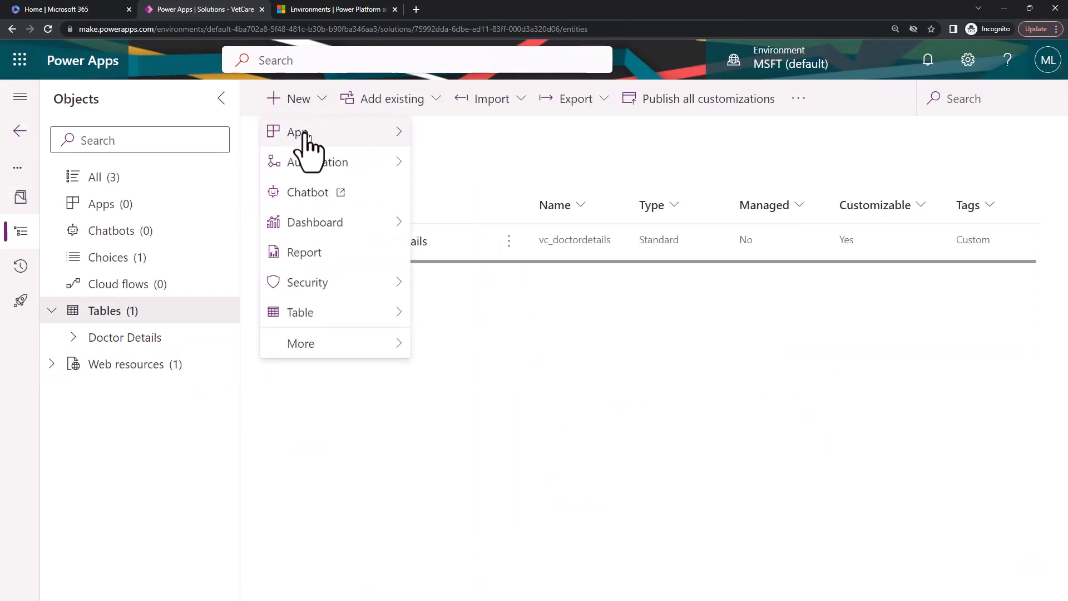
{"action": "left_click", "coordinate": [325, 97]}
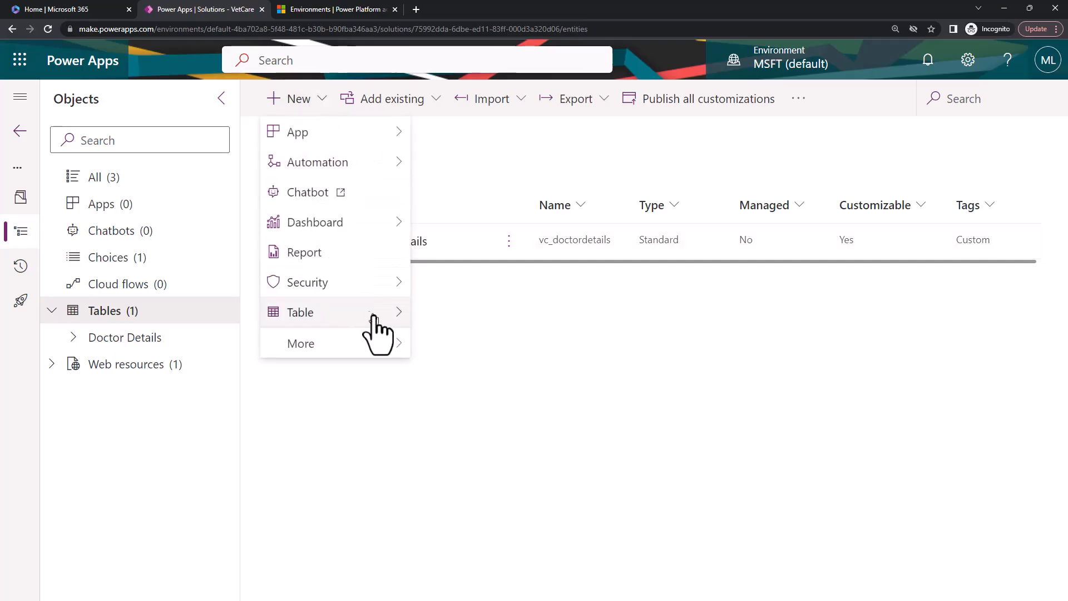
{"action": "mouse_move", "coordinate": [401, 313]}
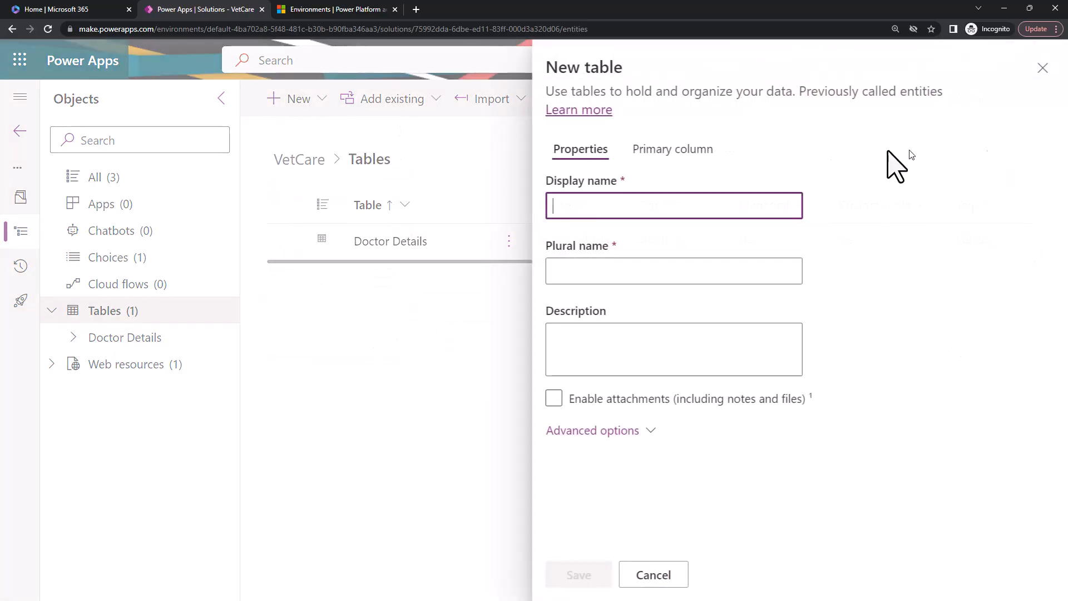
{"action": "type", "text": "Pa"}
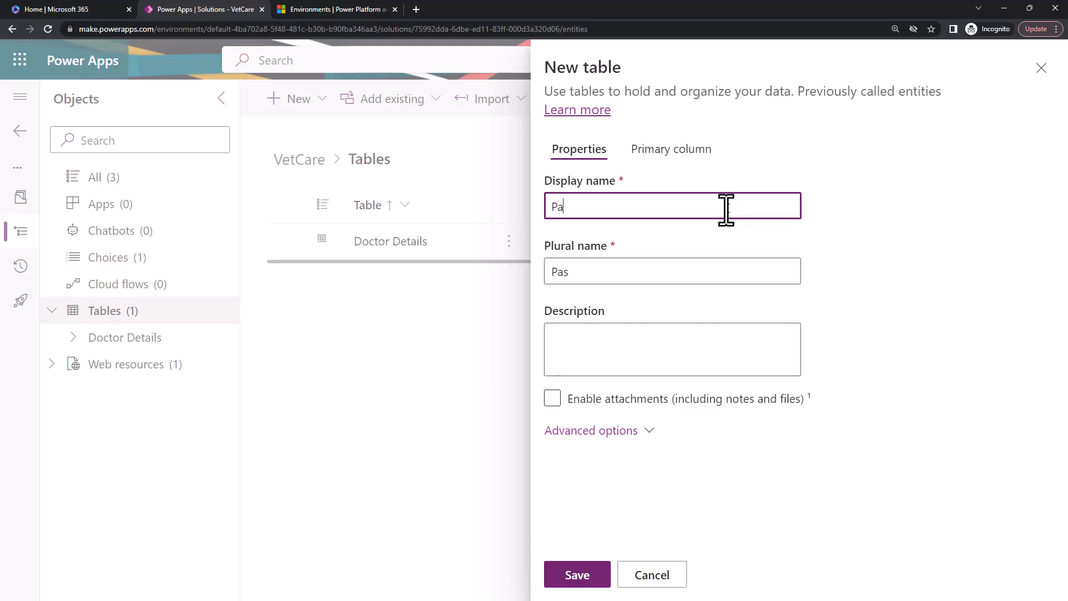
{"action": "type", "text": "tients"}
{"action": "key", "text": "BackSpace"}
{"action": "left_click", "coordinate": [638, 356]}
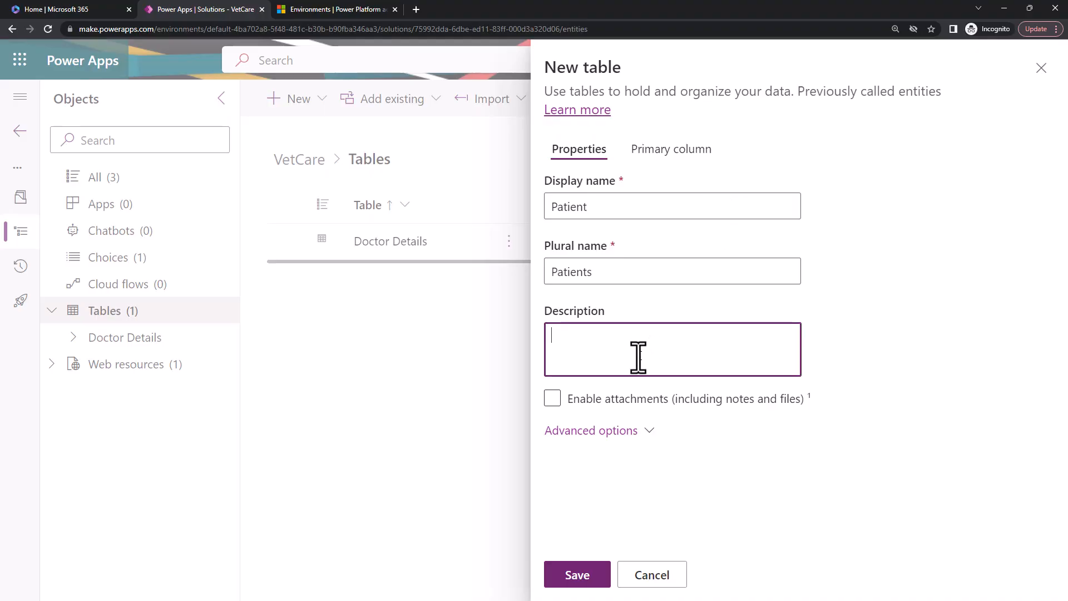
Change the new table's display name to Patient Detail and its plural name to Patient Details.
{"action": "double_click", "coordinate": [567, 209]}
{"action": "left_click", "coordinate": [596, 279]}
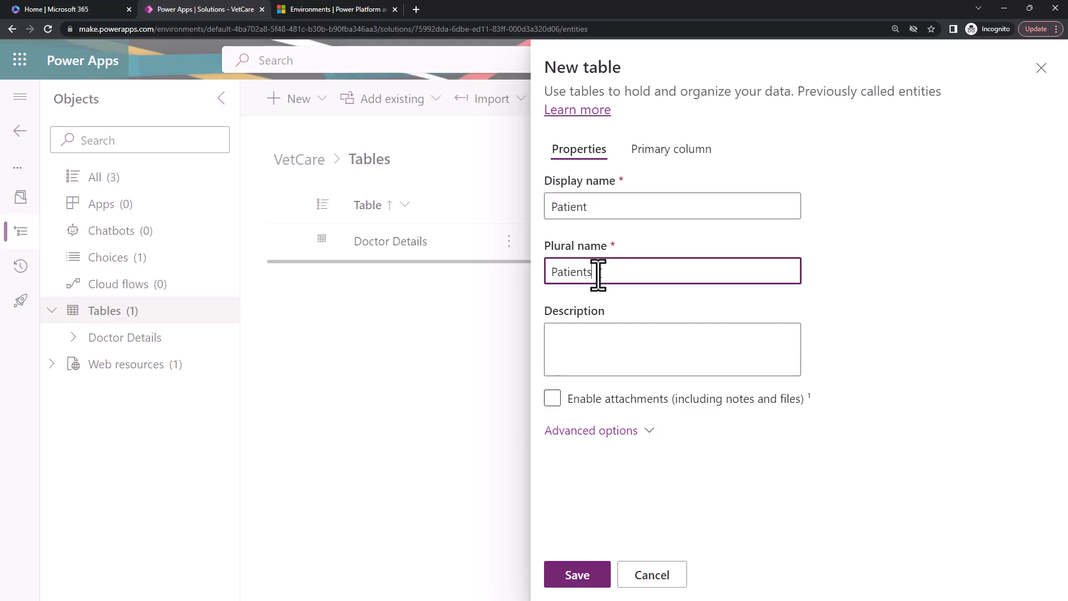
{"action": "left_click_drag", "start_coordinate": [599, 271], "coordinate": [486, 288]}
{"action": "left_click", "coordinate": [598, 216]}
{"action": "type", "text": "Details"}
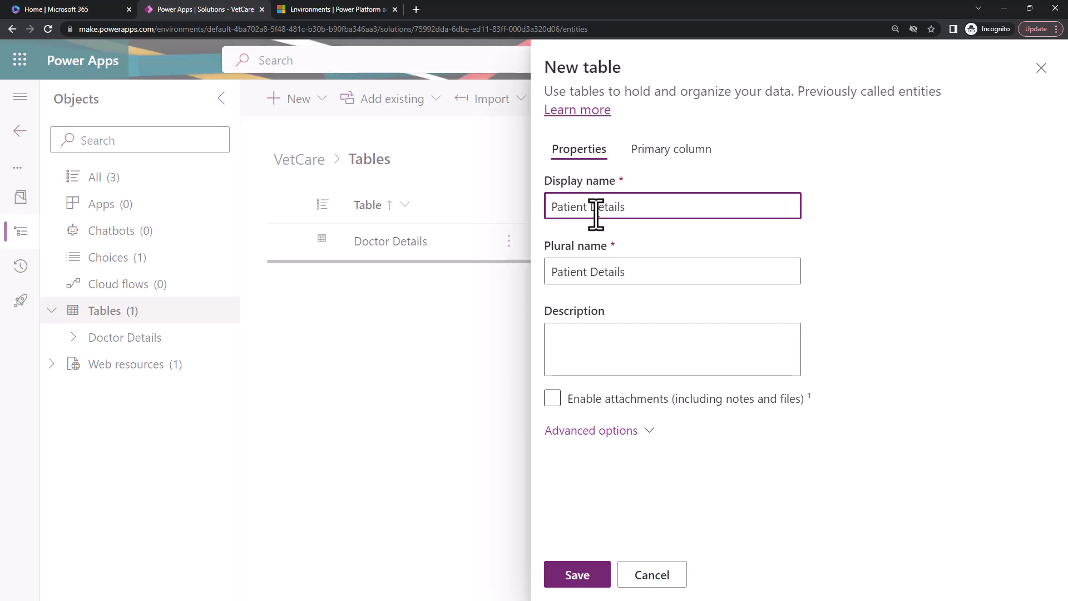
{"action": "type", "text": "]"}
{"action": "key", "text": "BackSpace"}
{"action": "key", "text": "BackSpace"}
Enter the table description "This is to maintain all the patient details" and enable attachments, including notes and files.
{"action": "left_click", "coordinate": [633, 360]}
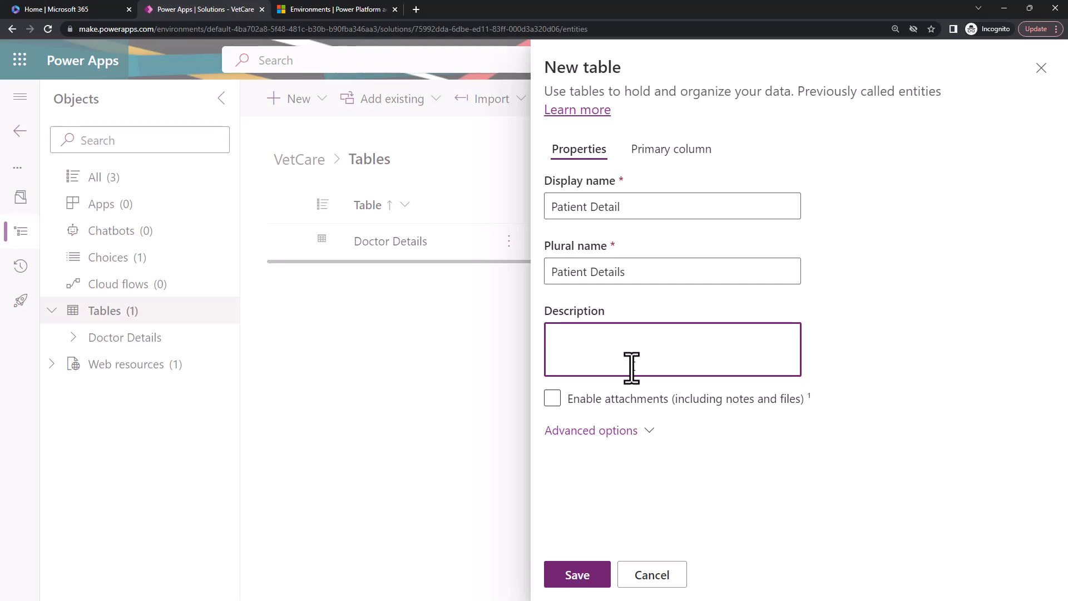
{"action": "type", "text": "This is to main"}
{"action": "type", "text": "tain"}
{"action": "key", "text": "BackSpace"}
{"action": "key", "text": "BackSpace"}
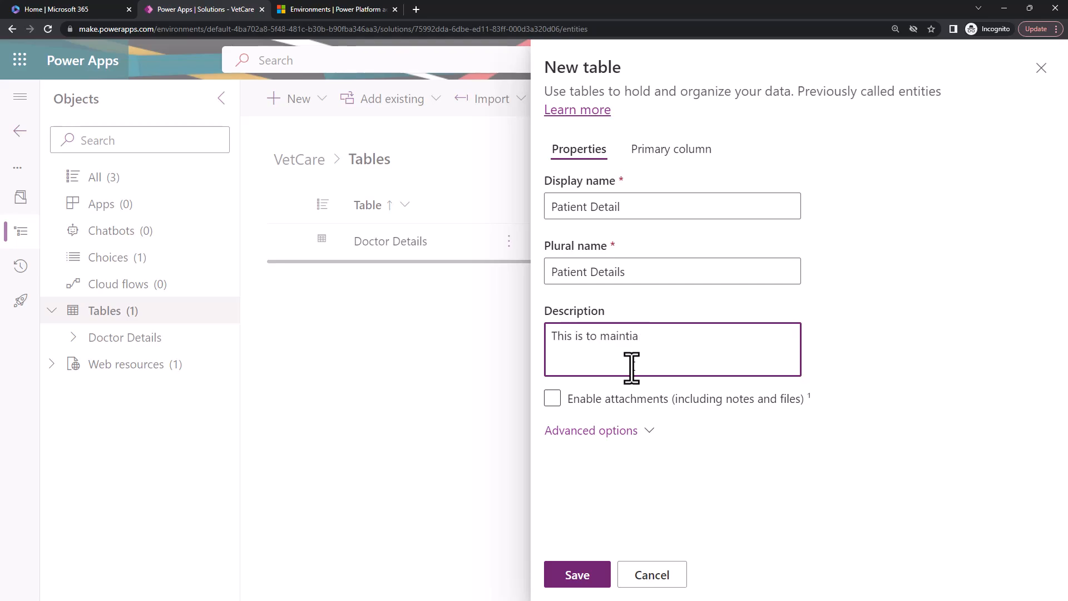
{"action": "type", "text": "in all te"}
{"action": "key", "text": "BackSpace"}
{"action": "type", "text": "he patient details"}
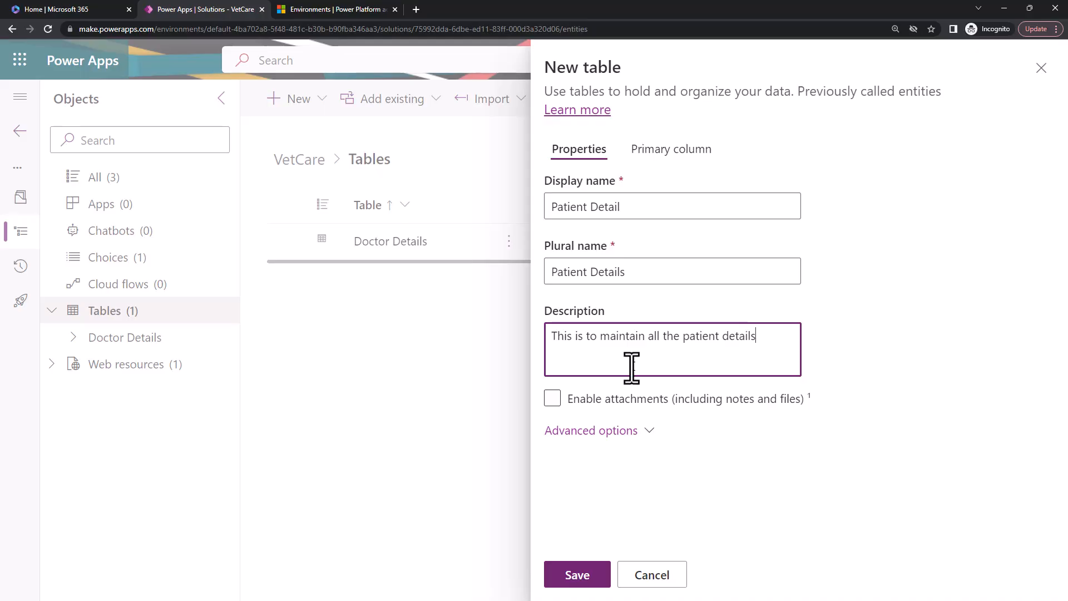
{"action": "left_click", "coordinate": [553, 400]}
{"action": "left_click", "coordinate": [555, 402]}
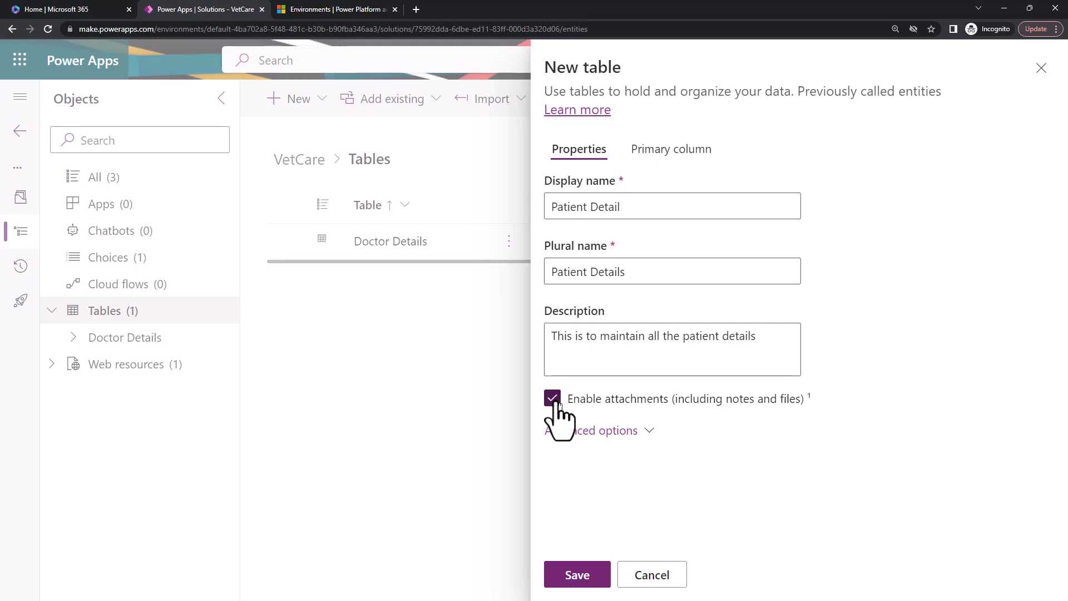
In the new table's advanced options, choose AnalysisComponent.svg as the table image.
{"action": "left_click", "coordinate": [626, 430]}
{"action": "scroll", "coordinate": [788, 417], "scroll_direction": "down", "scroll_amount": 4}
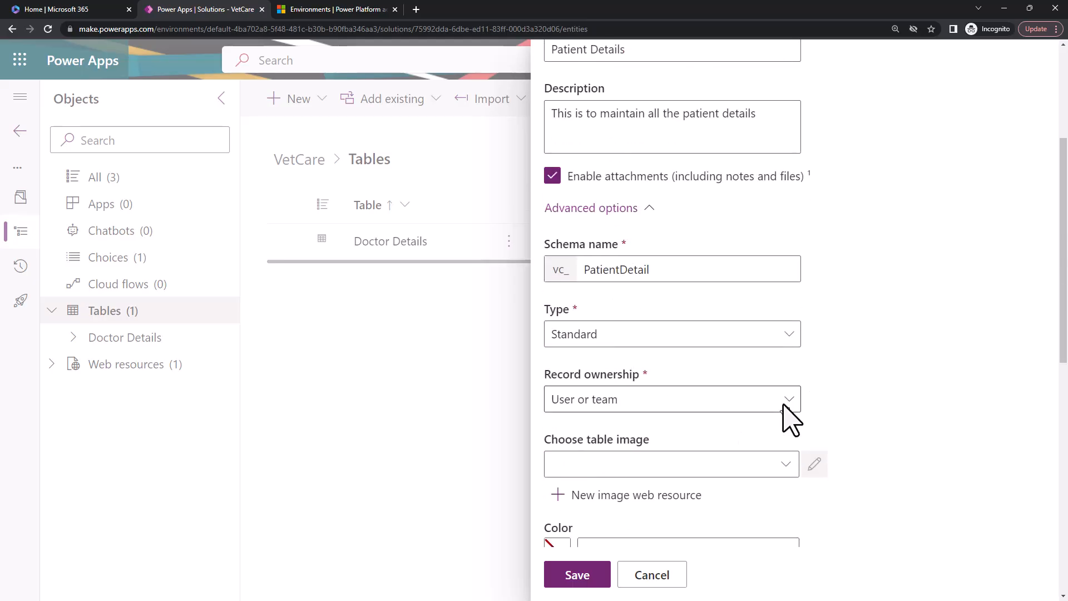
{"action": "double_click", "coordinate": [636, 269]}
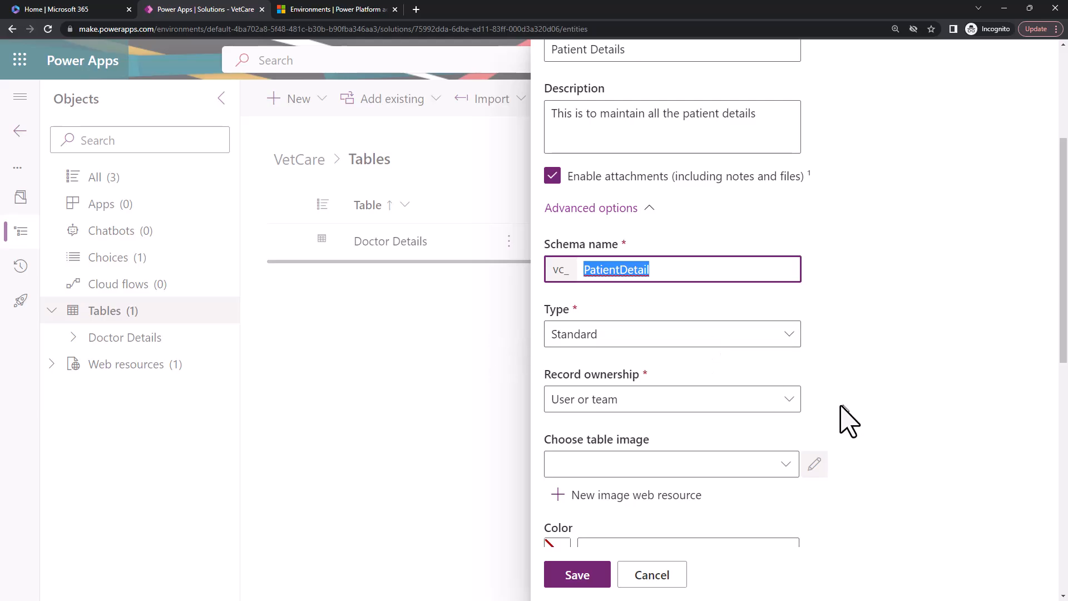
{"action": "scroll", "coordinate": [839, 406], "scroll_direction": "down", "scroll_amount": 3}
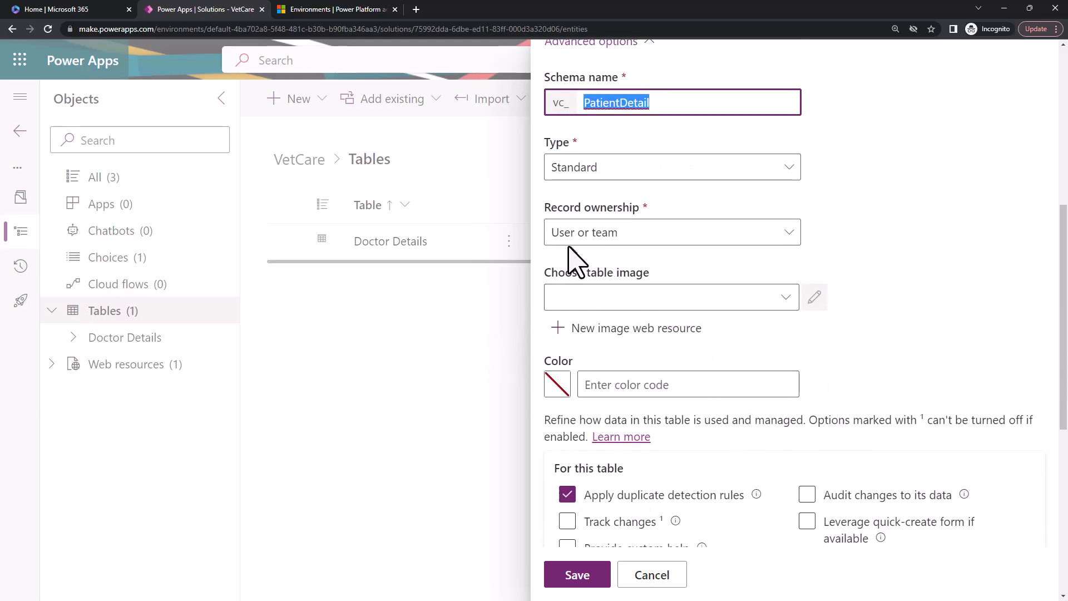
{"action": "left_click", "coordinate": [793, 299]}
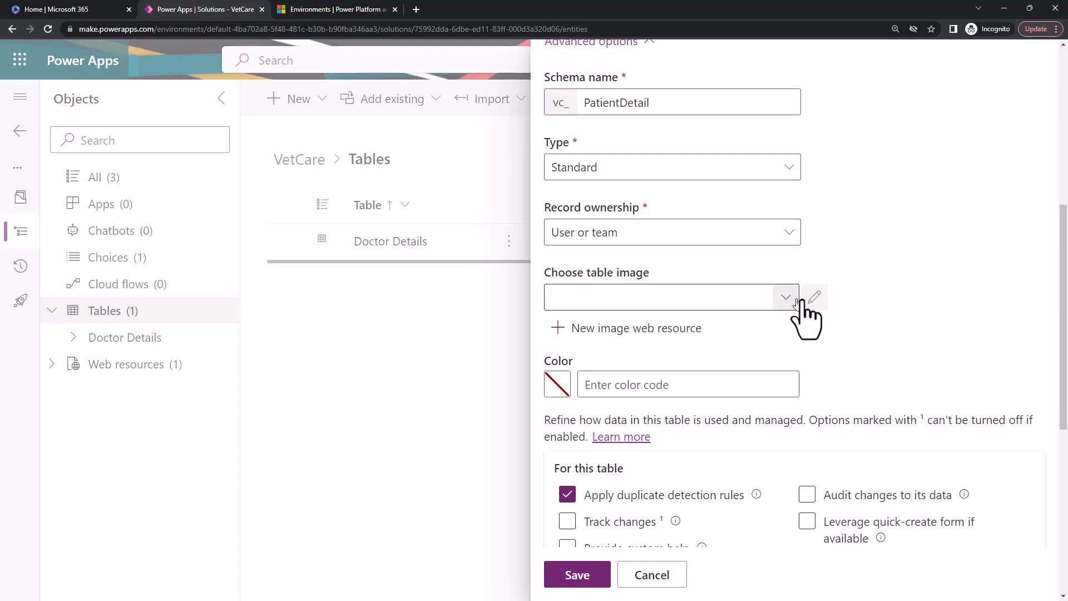
{"action": "left_click", "coordinate": [897, 169]}
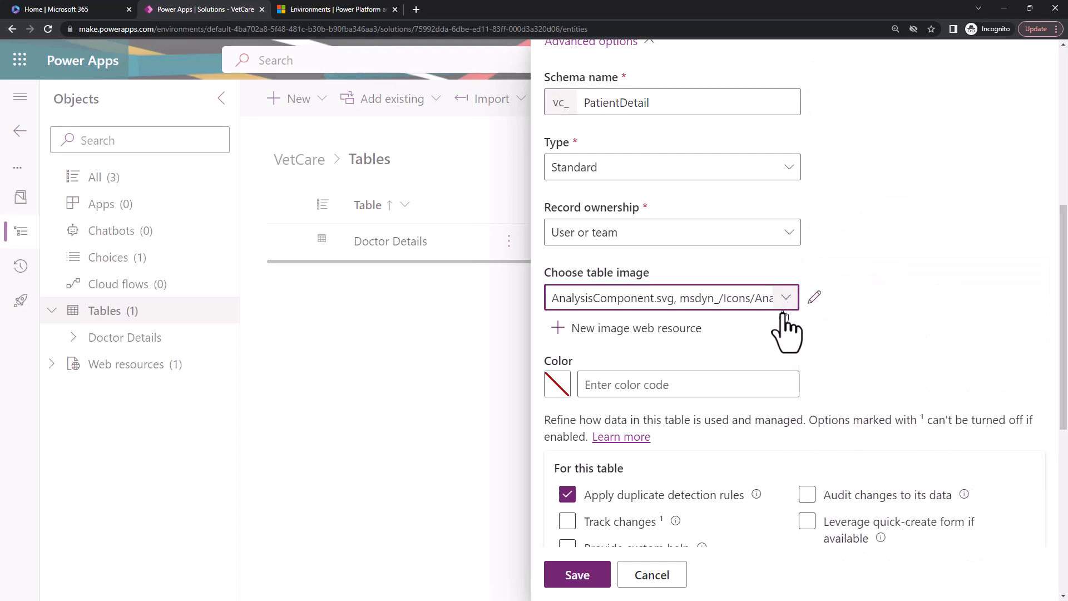
Review the remaining advanced options of the Patient Detail table and save the table.
{"action": "scroll", "coordinate": [676, 376], "scroll_direction": "down", "scroll_amount": 3}
{"action": "left_click", "coordinate": [678, 379]}
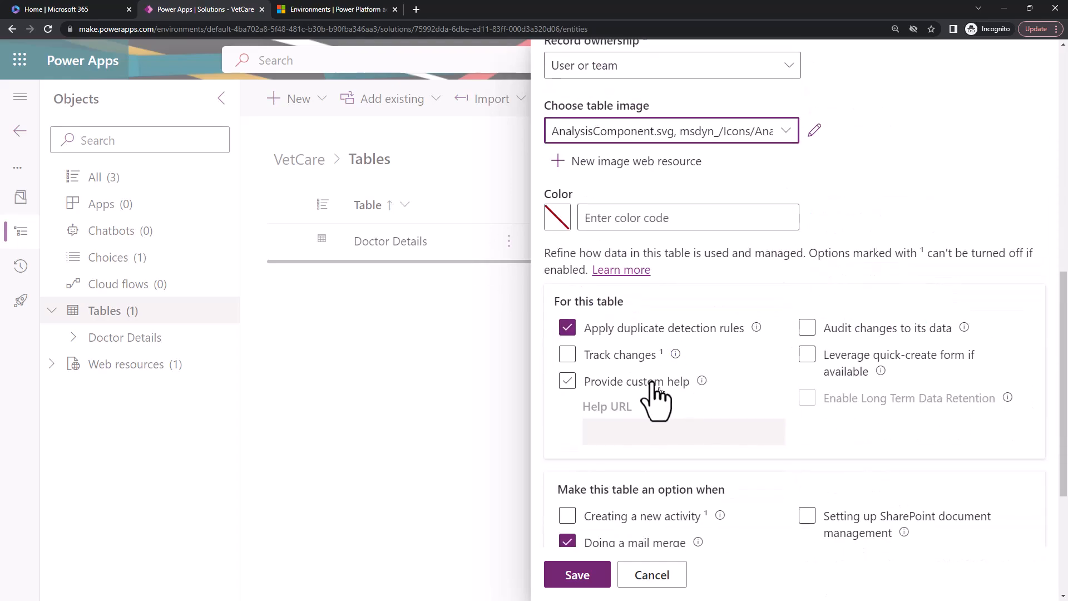
{"action": "scroll", "coordinate": [768, 522], "scroll_direction": "down", "scroll_amount": 4}
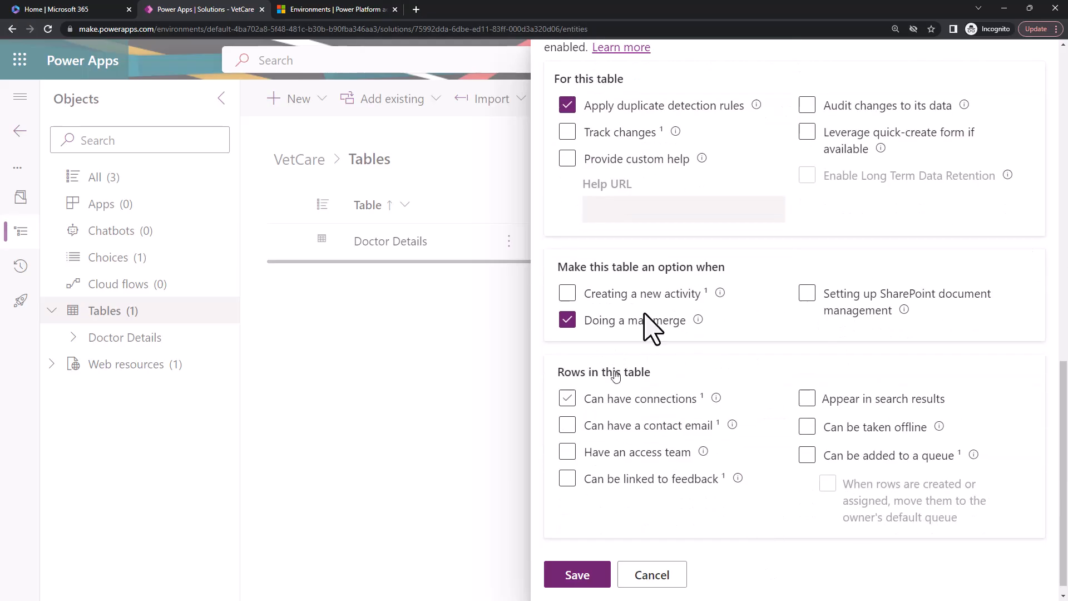
{"action": "scroll", "coordinate": [690, 531], "scroll_direction": "up", "scroll_amount": 2}
{"action": "scroll", "coordinate": [689, 531], "scroll_direction": "up", "scroll_amount": 9}
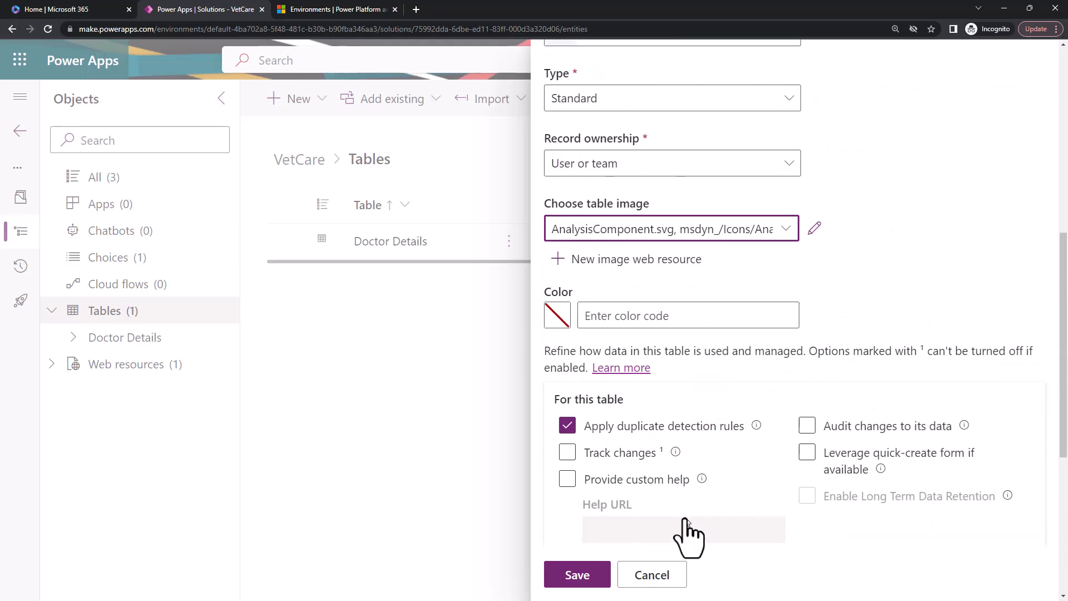
{"action": "left_click", "coordinate": [601, 578]}
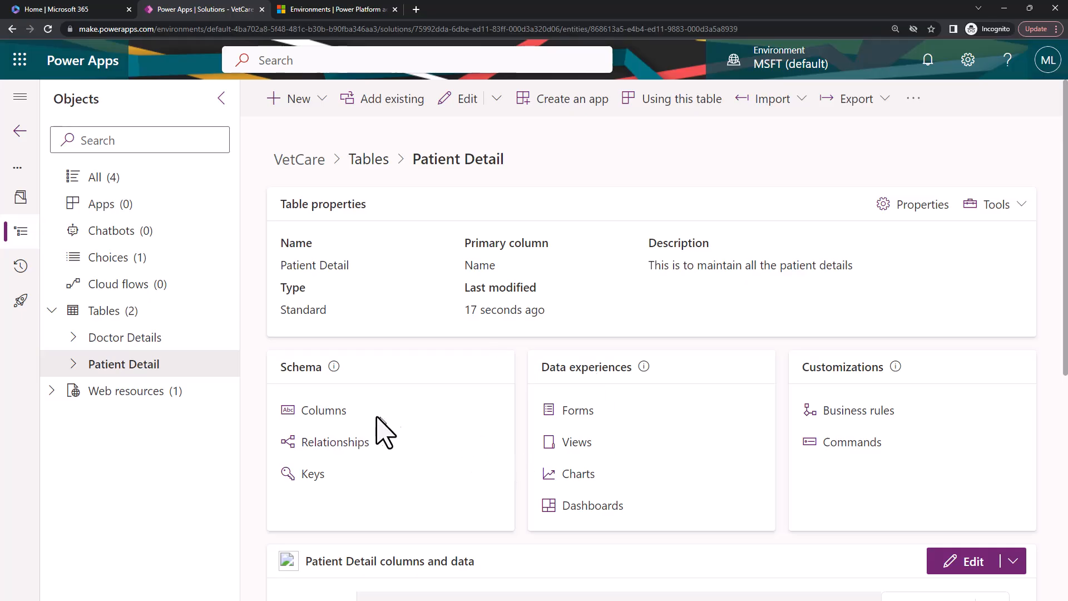
List the Patient Detail table's columns filtered by vc_ and select the unique identifier column.
{"action": "left_click", "coordinate": [339, 412]}
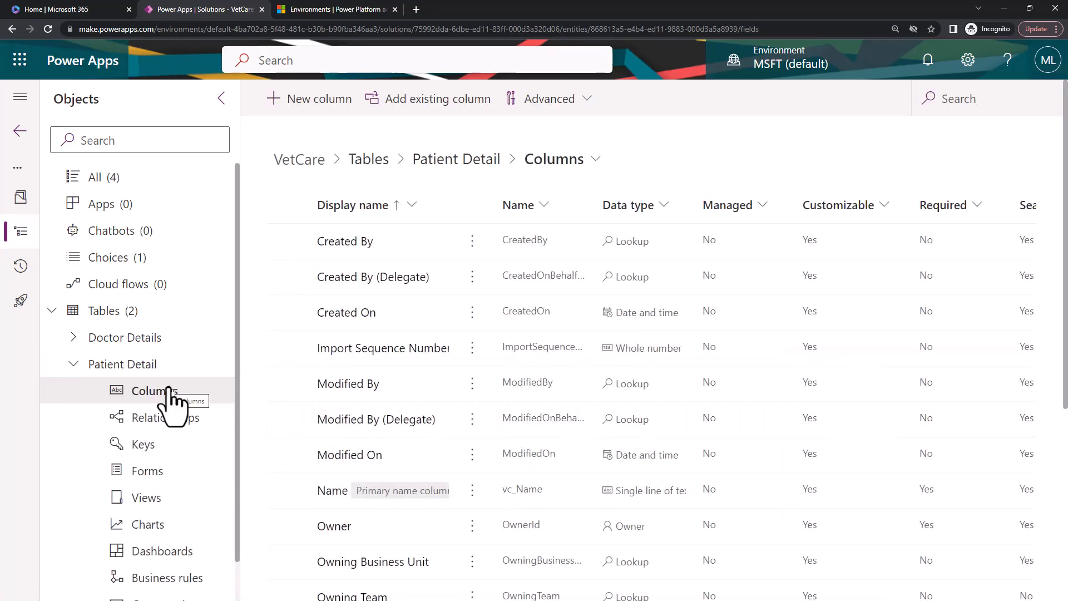
{"action": "left_click", "coordinate": [945, 97]}
{"action": "type", "text": "vc_"}
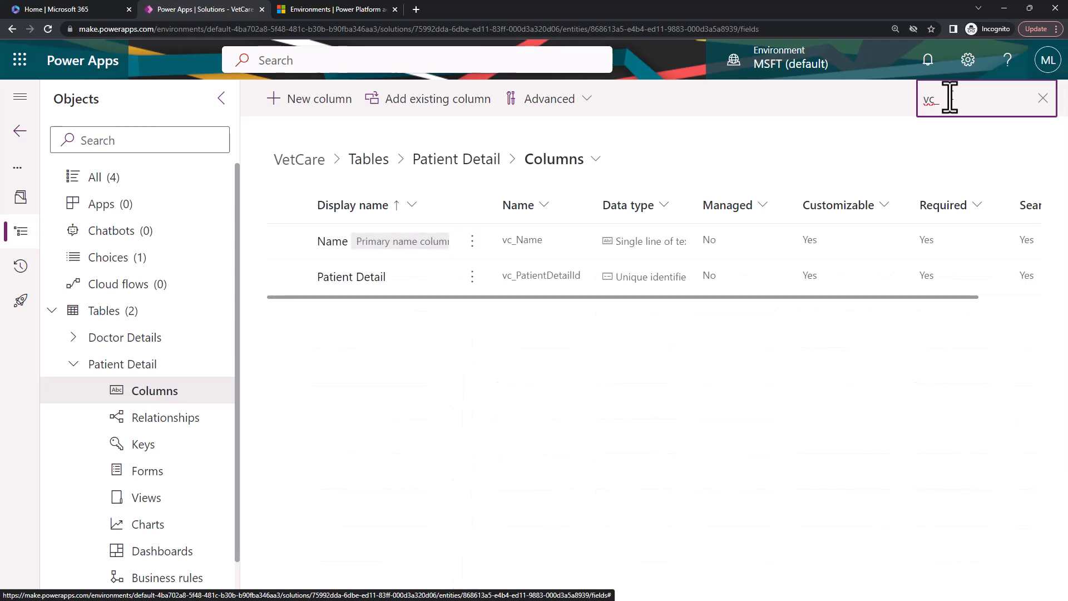
{"action": "left_click", "coordinate": [392, 280]}
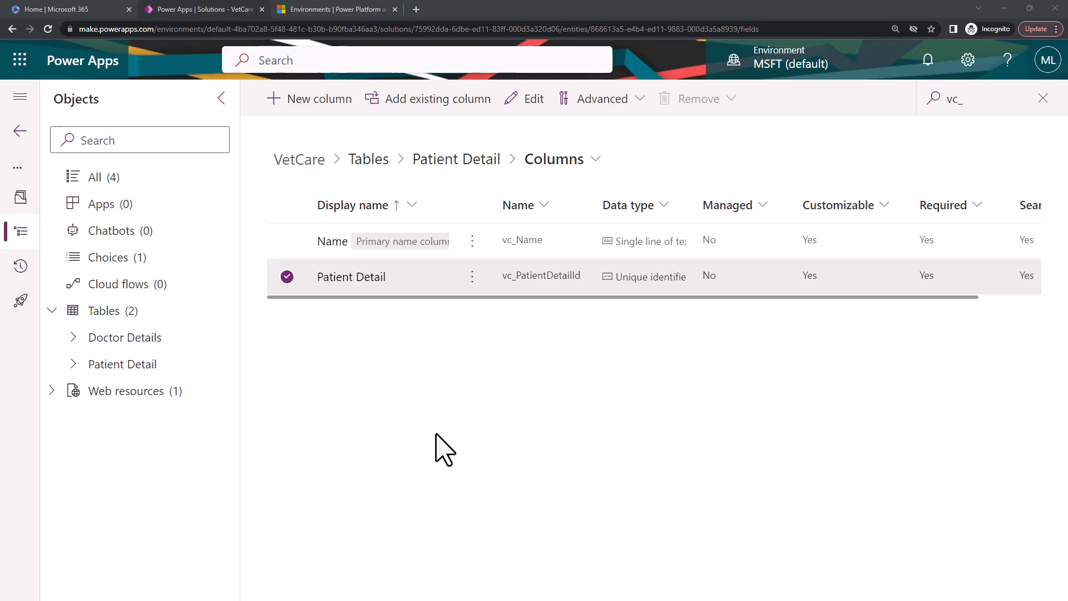
Start a new Patient Detail column with the display name Doctor Name and the data type Lookup.
{"action": "left_click", "coordinate": [329, 102]}
{"action": "left_click", "coordinate": [653, 171]}
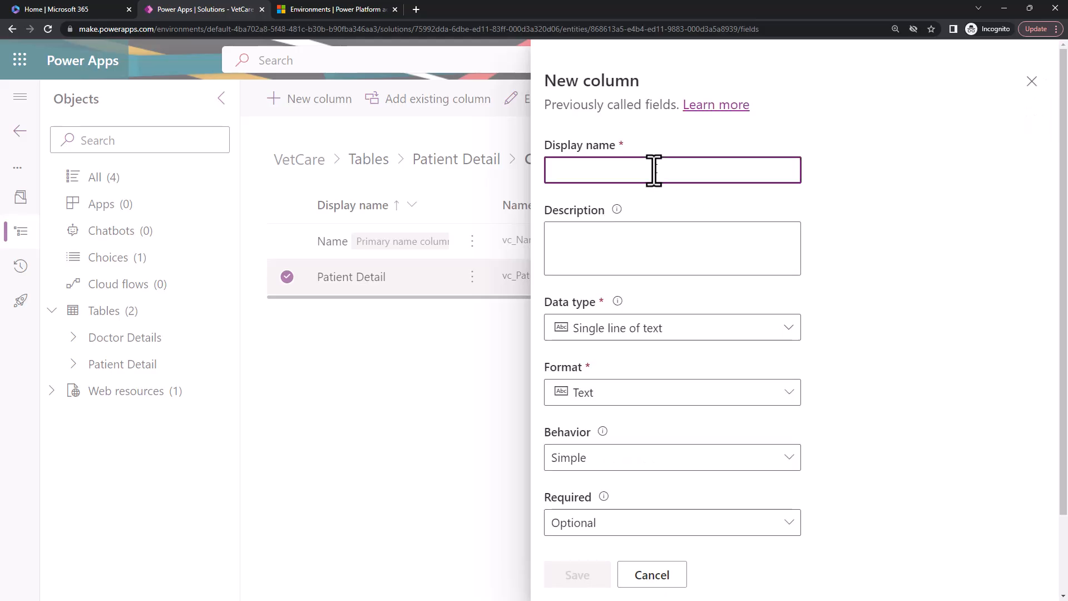
{"action": "type", "text": "Doctor Name"}
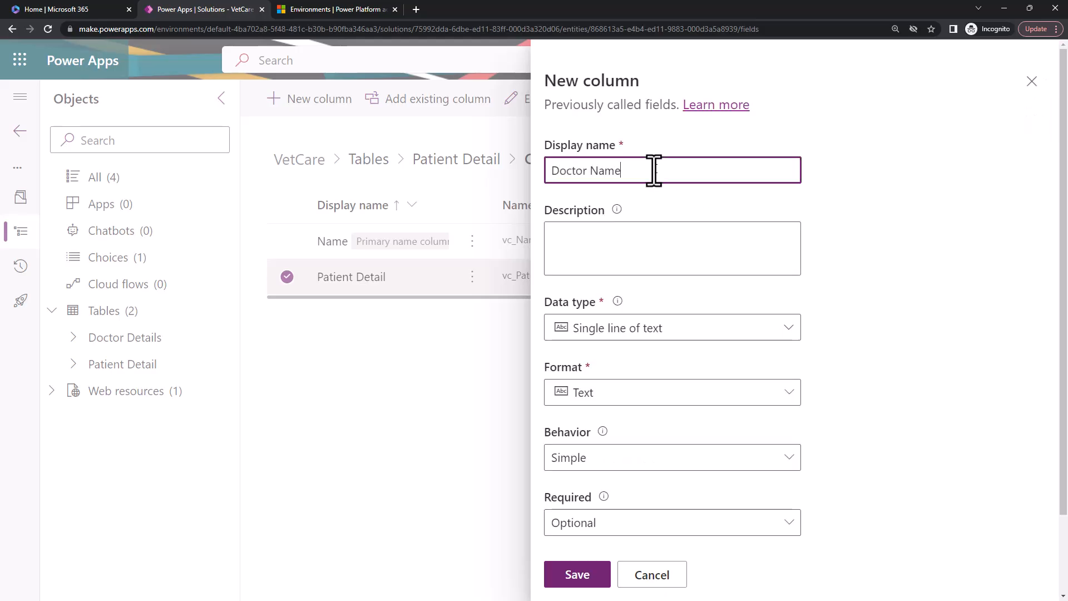
{"action": "left_click", "coordinate": [660, 332]}
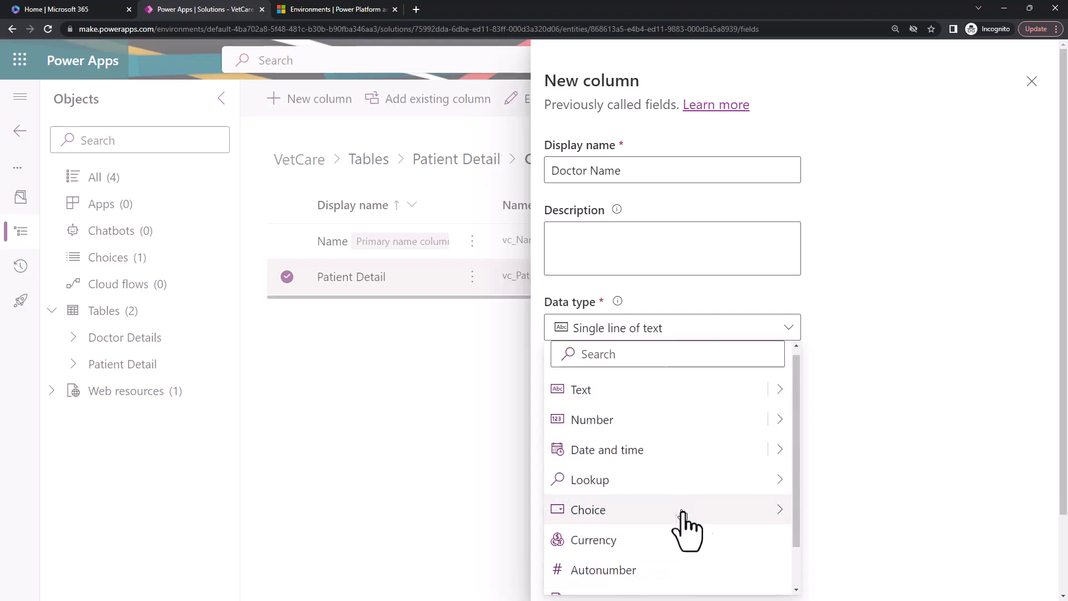
{"action": "mouse_move", "coordinate": [785, 483]}
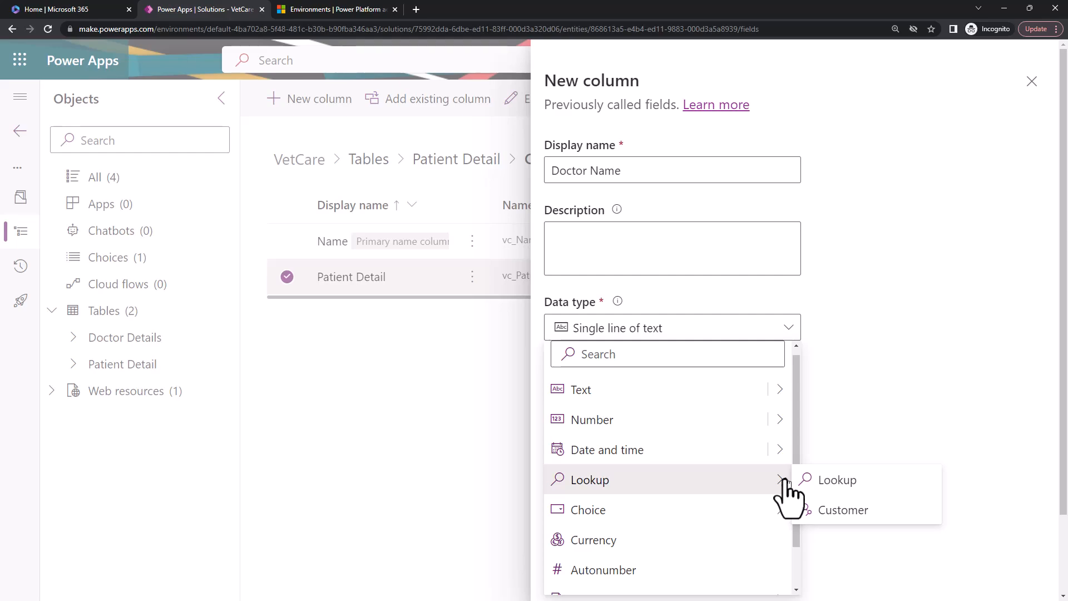
{"action": "left_click", "coordinate": [833, 482]}
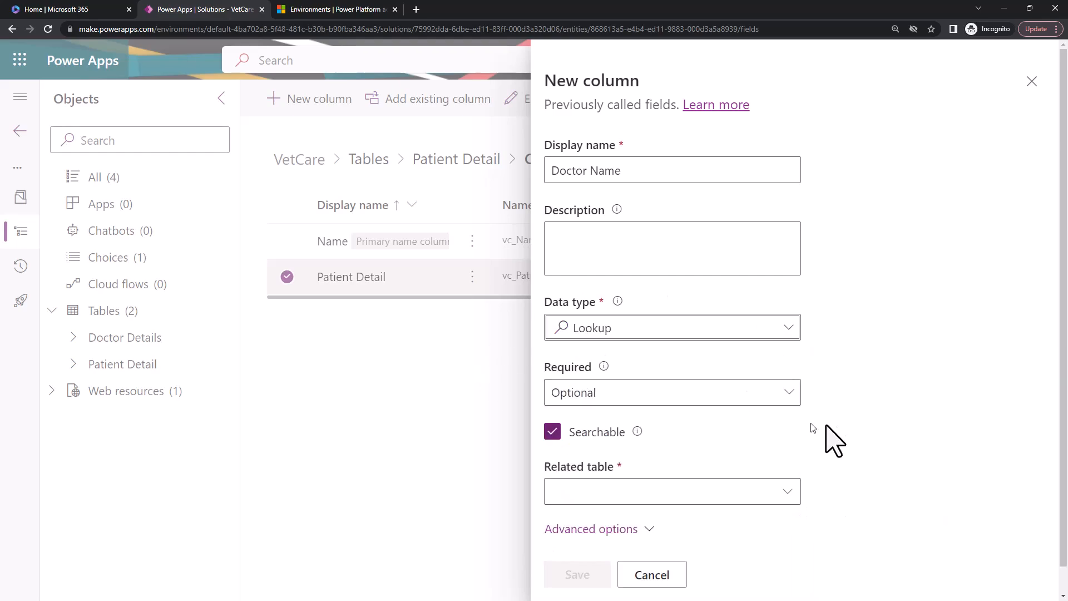
Make the Doctor Name lookup column Business required.
{"action": "scroll", "coordinate": [839, 445], "scroll_direction": "down", "scroll_amount": 1}
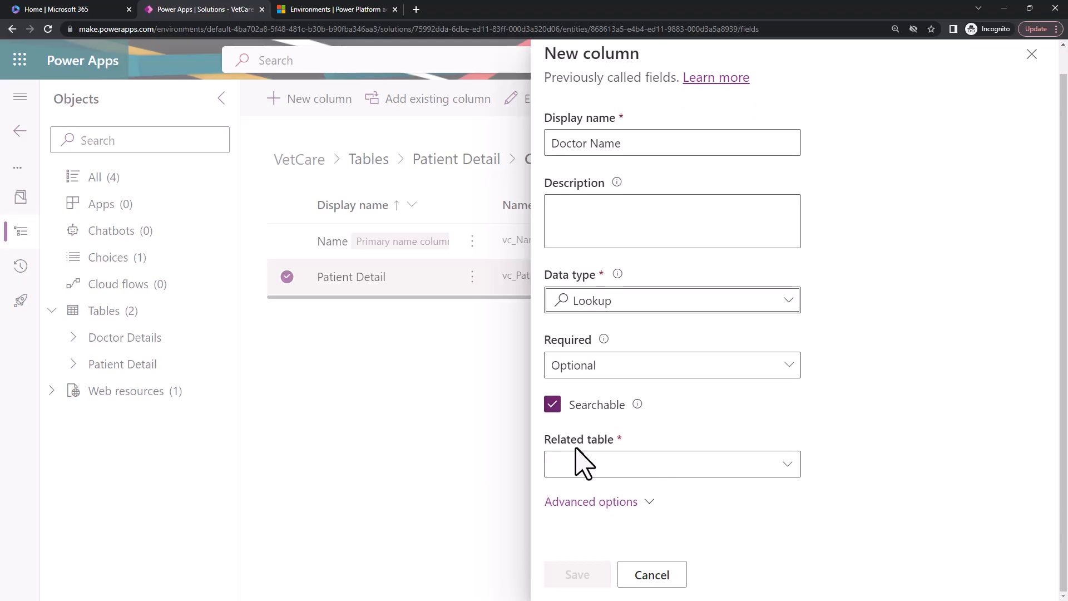
{"action": "left_click_drag", "start_coordinate": [545, 440], "coordinate": [613, 448]}
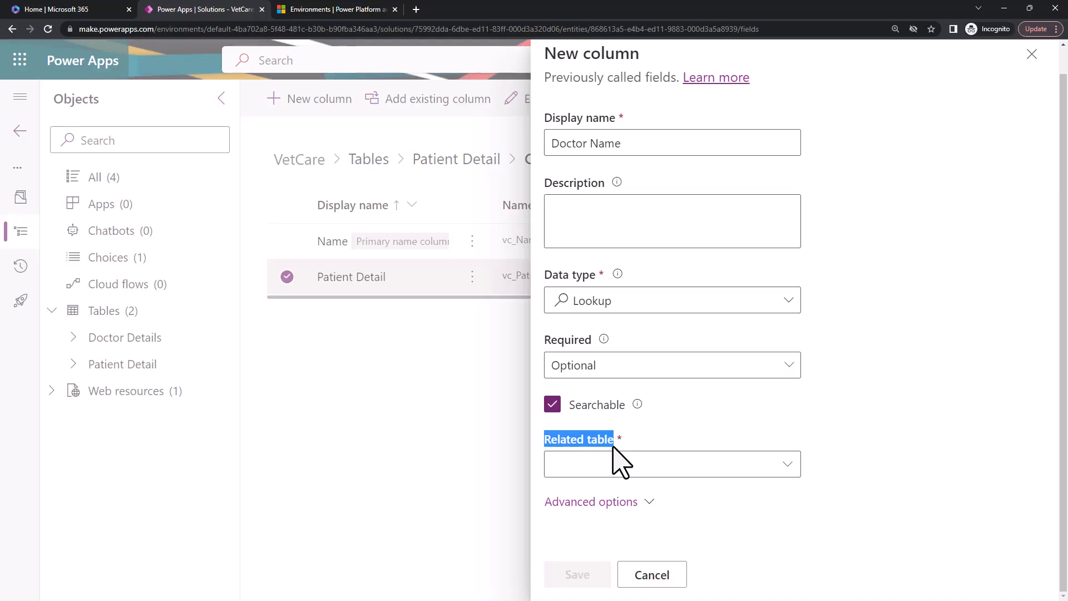
{"action": "left_click", "coordinate": [645, 370]}
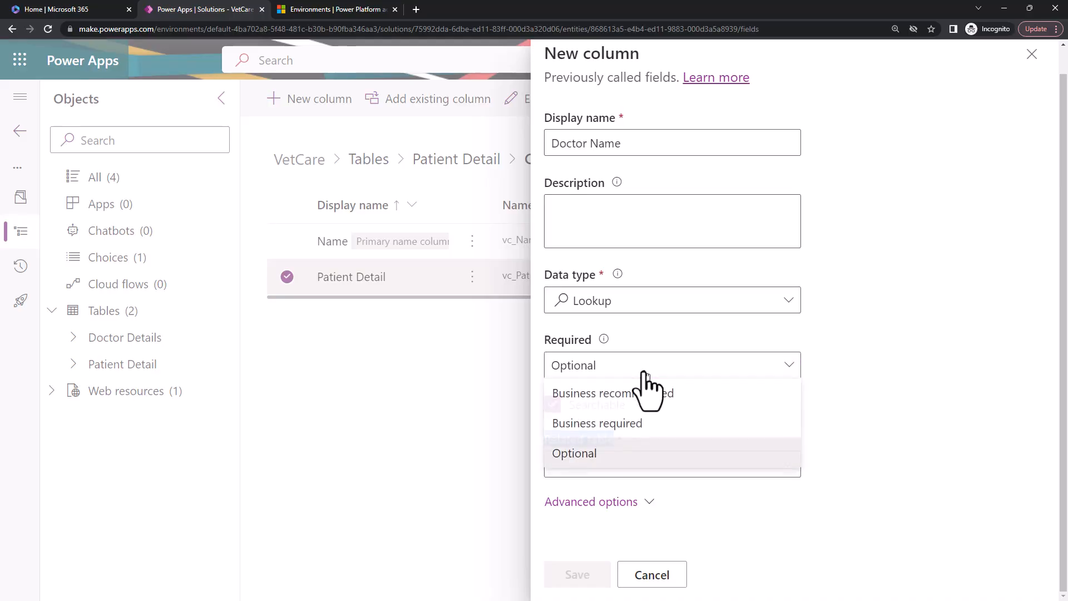
{"action": "left_click", "coordinate": [624, 426]}
Set Doctor Details as the related table of the Doctor Name column and show the column's schema and relationship names.
{"action": "left_click", "coordinate": [784, 476]}
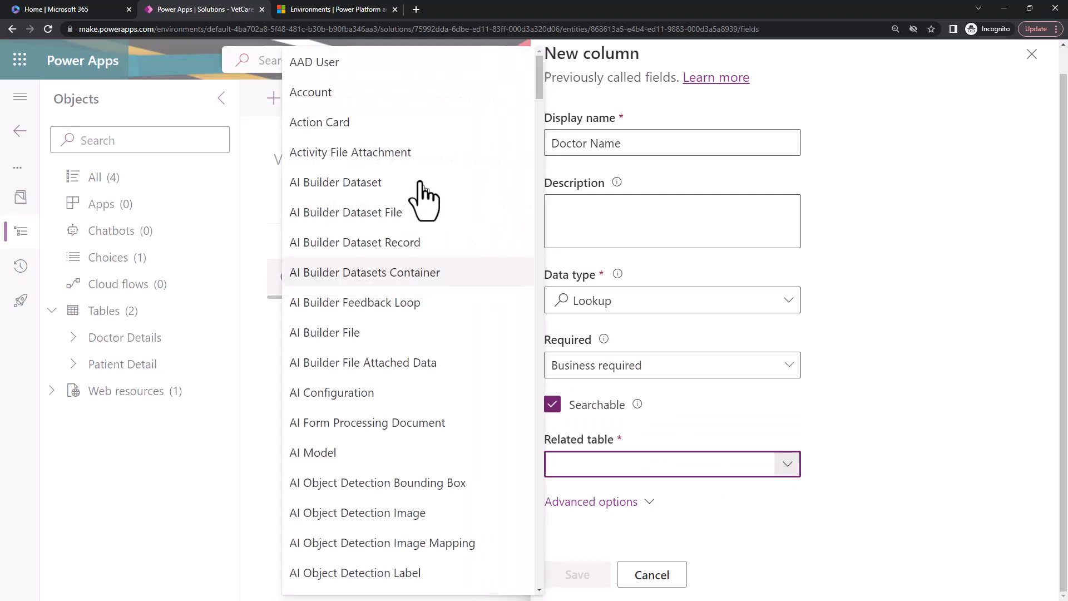
{"action": "scroll", "coordinate": [424, 443], "scroll_direction": "down", "scroll_amount": 2}
{"action": "scroll", "coordinate": [424, 445], "scroll_direction": "down", "scroll_amount": 15}
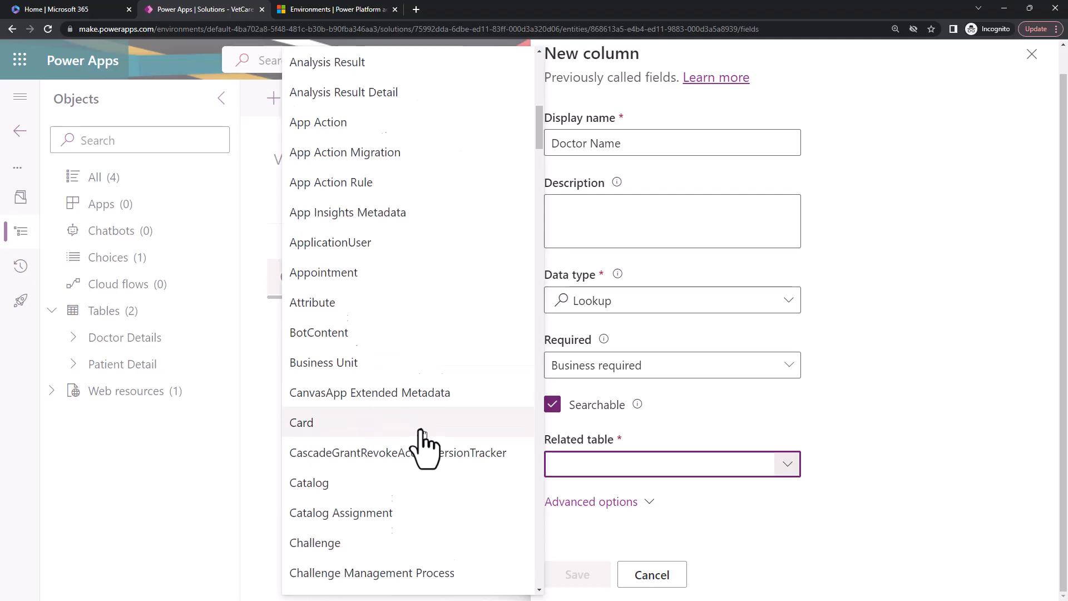
{"action": "scroll", "coordinate": [422, 439], "scroll_direction": "down", "scroll_amount": 10}
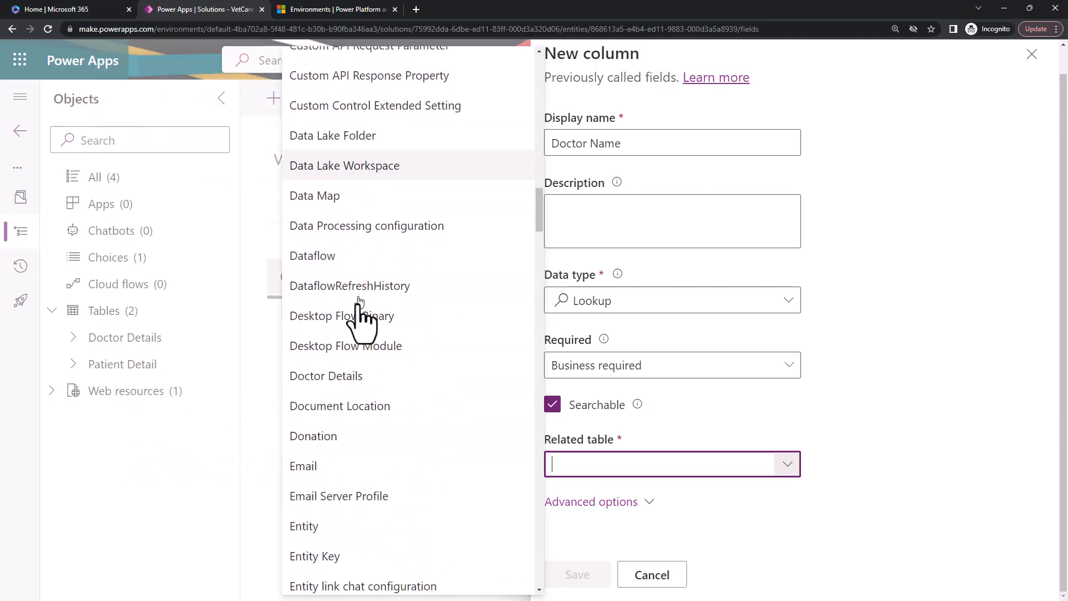
{"action": "left_click", "coordinate": [345, 381]}
{"action": "left_click", "coordinate": [644, 503]}
{"action": "scroll", "coordinate": [864, 453], "scroll_direction": "down", "scroll_amount": 3}
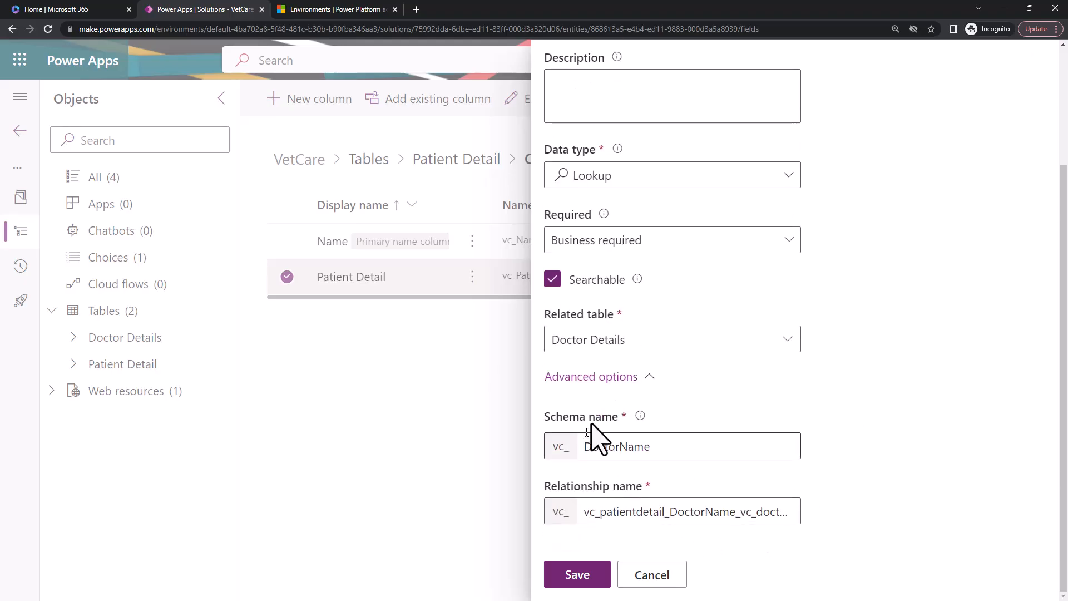
Save the Doctor Name lookup column in the Patient Detail table and open the Doctor Details table.
{"action": "left_click", "coordinate": [688, 449]}
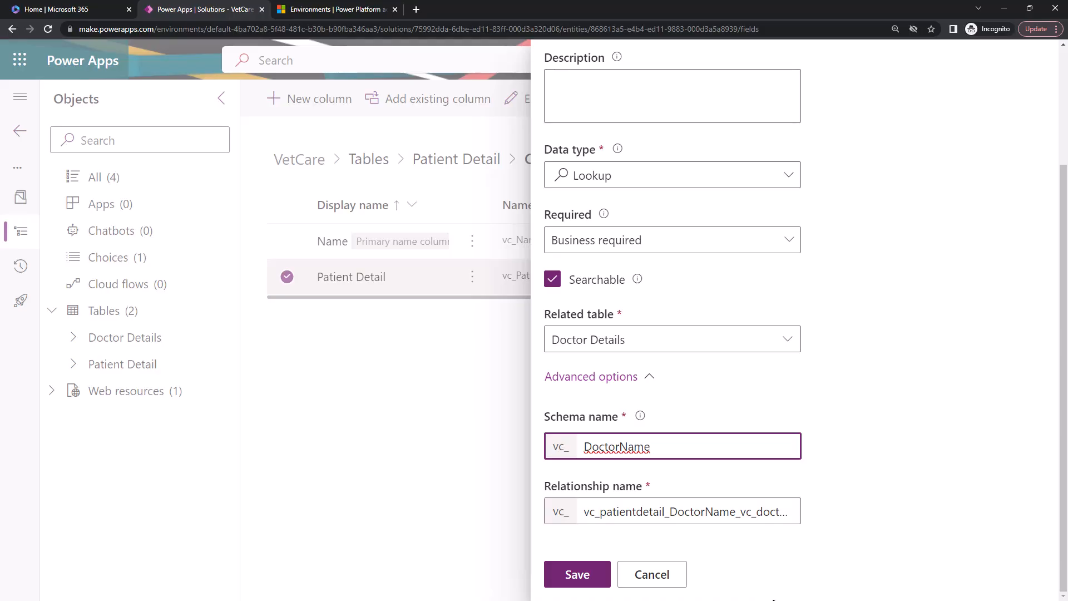
{"action": "left_click", "coordinate": [577, 574]}
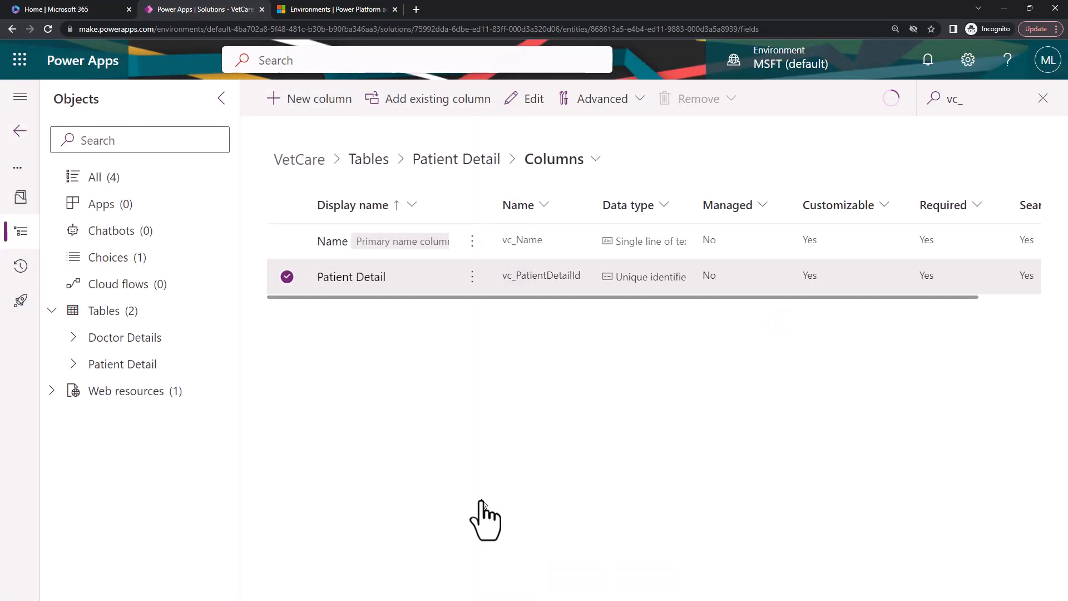
{"action": "left_click", "coordinate": [118, 339]}
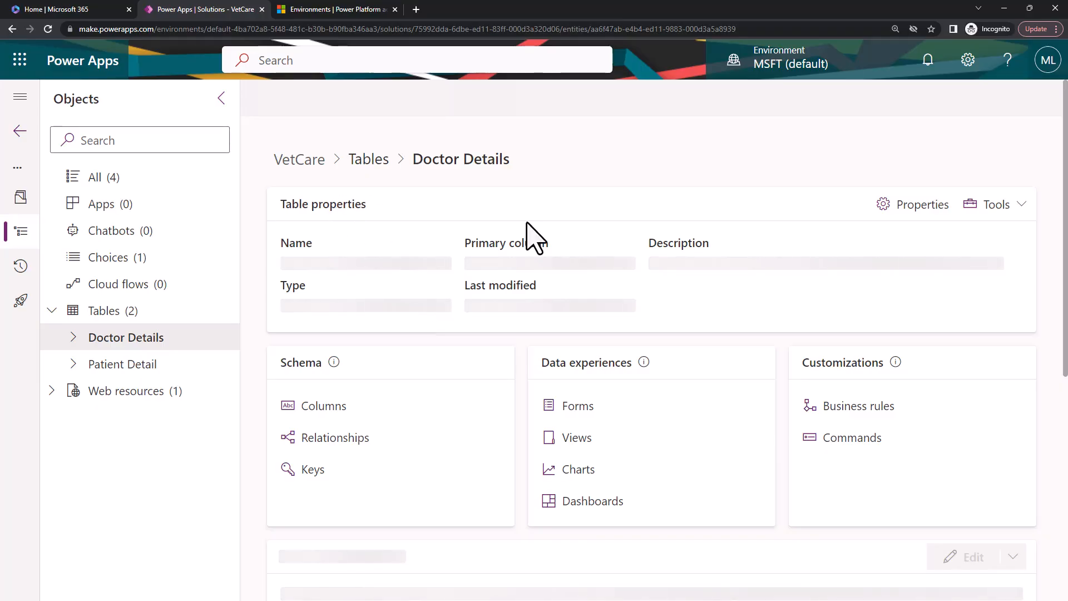
{"action": "left_click", "coordinate": [318, 99]}
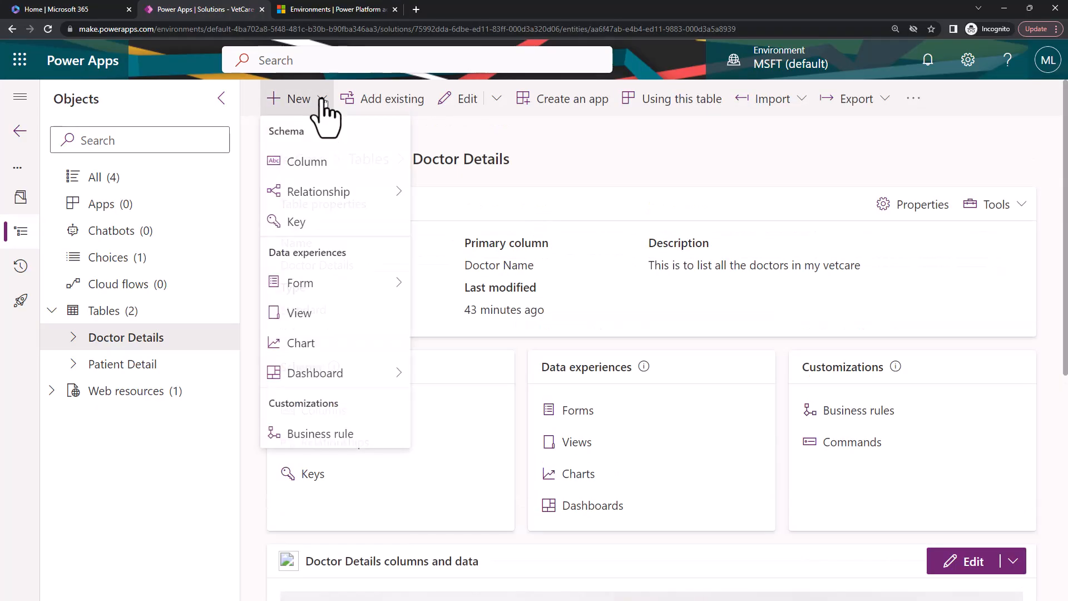
{"action": "left_click", "coordinate": [612, 154]}
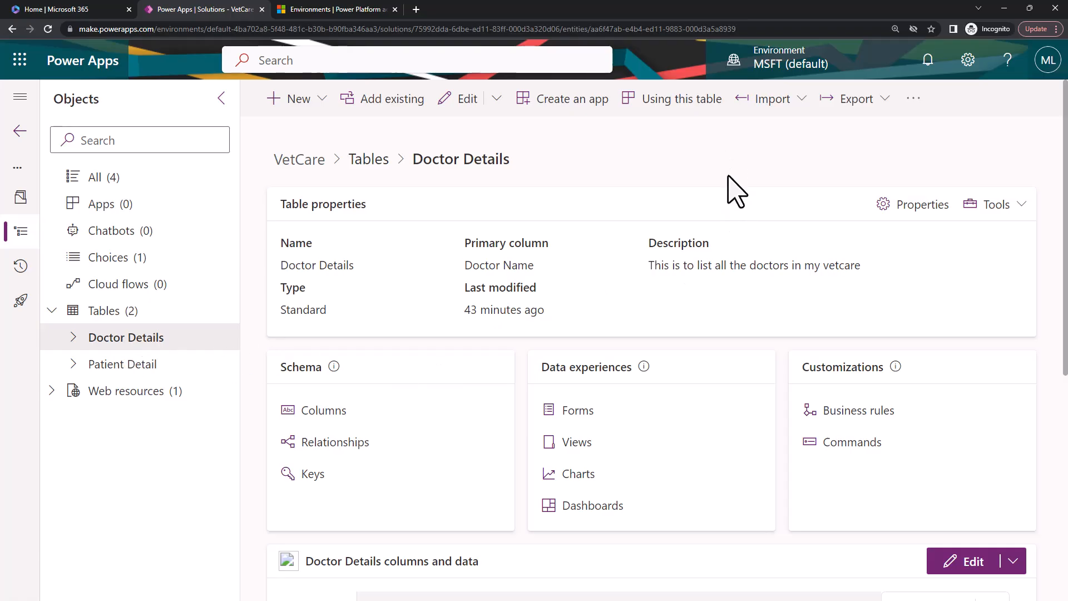
{"action": "scroll", "coordinate": [428, 465], "scroll_direction": "down", "scroll_amount": 3}
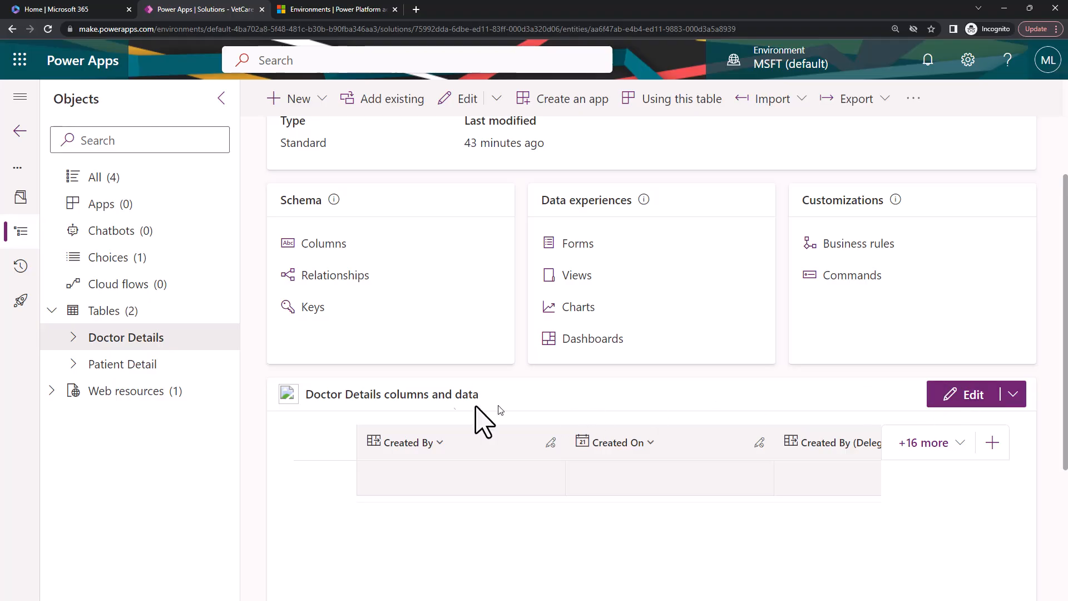
{"action": "scroll", "coordinate": [673, 445], "scroll_direction": "down", "scroll_amount": 2}
{"action": "left_click", "coordinate": [1012, 283]}
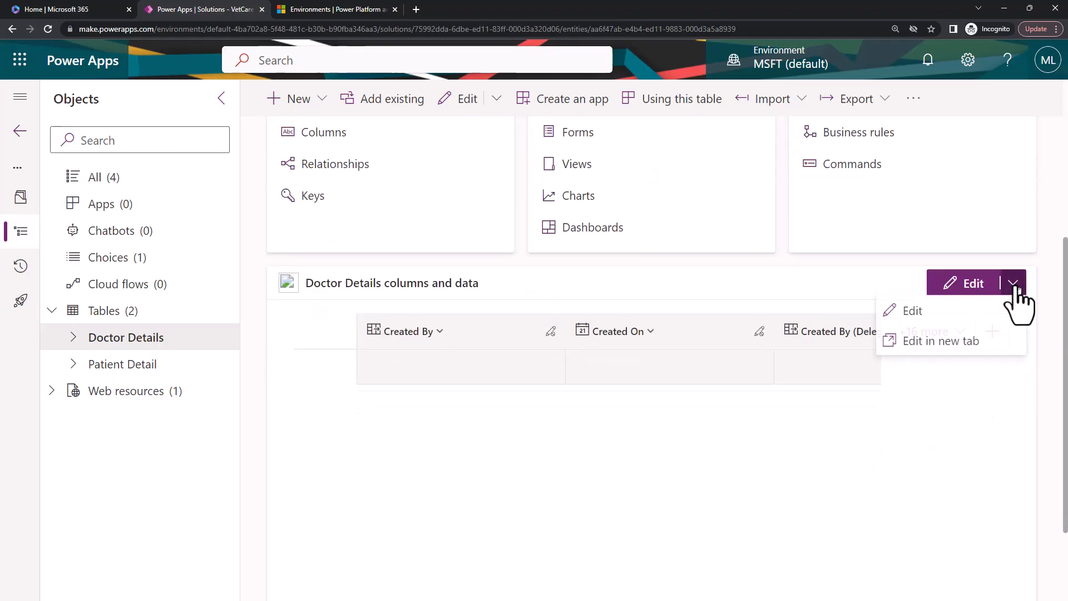
{"action": "left_click", "coordinate": [946, 312]}
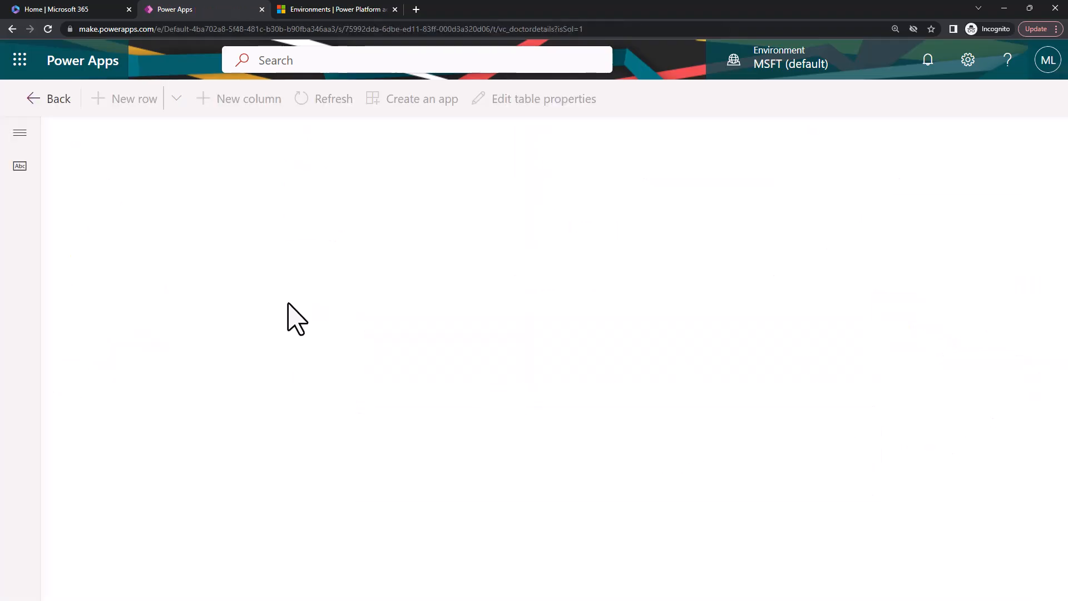
{"action": "left_click", "coordinate": [51, 100]}
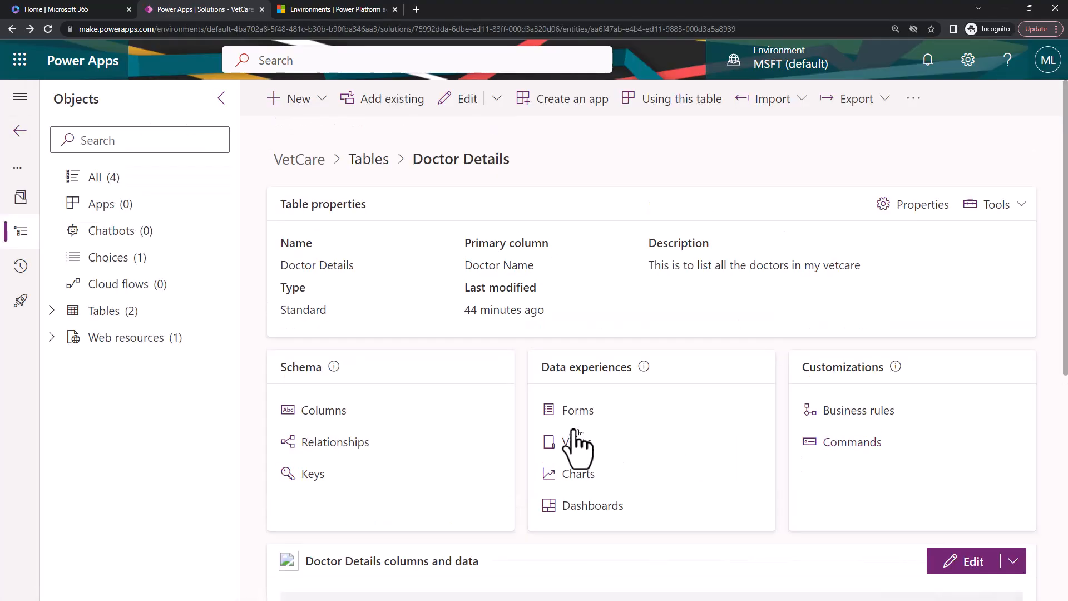
{"action": "left_click", "coordinate": [325, 99]}
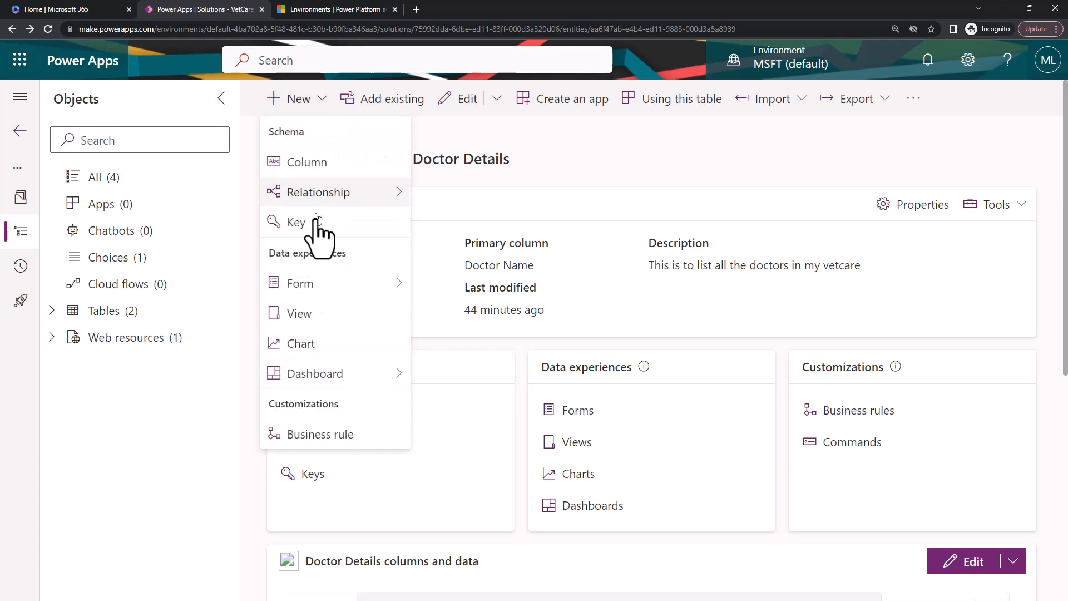
{"action": "left_click", "coordinate": [789, 172]}
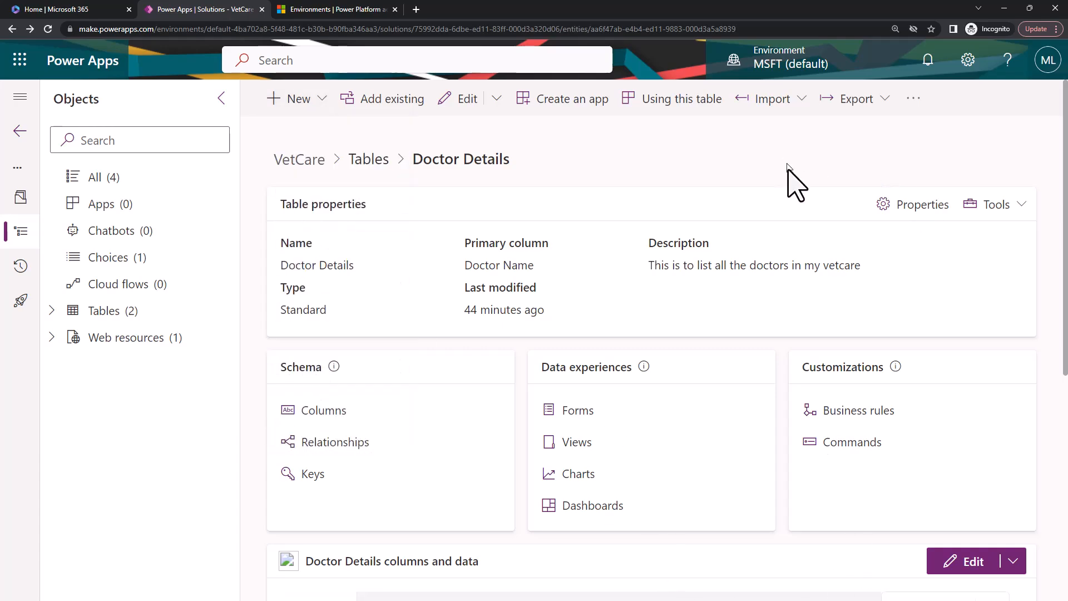
Open the Doctor Details table's columns and data for editing in a new browser tab.
{"action": "scroll", "coordinate": [1044, 374], "scroll_direction": "down", "scroll_amount": 5}
{"action": "left_click", "coordinate": [1013, 285]}
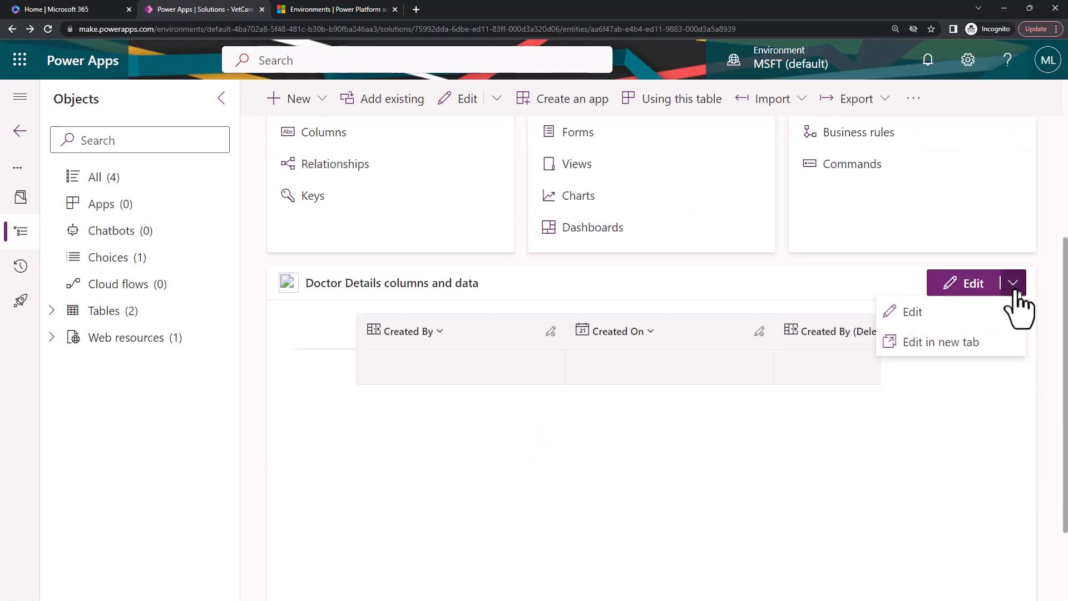
{"action": "left_click", "coordinate": [410, 378]}
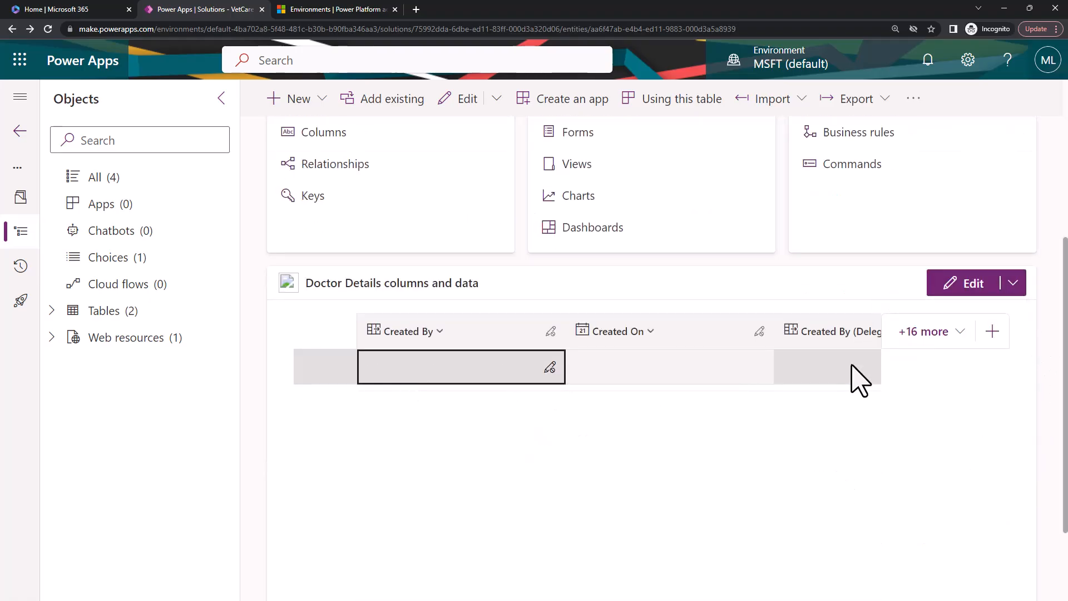
{"action": "left_click", "coordinate": [1012, 285]}
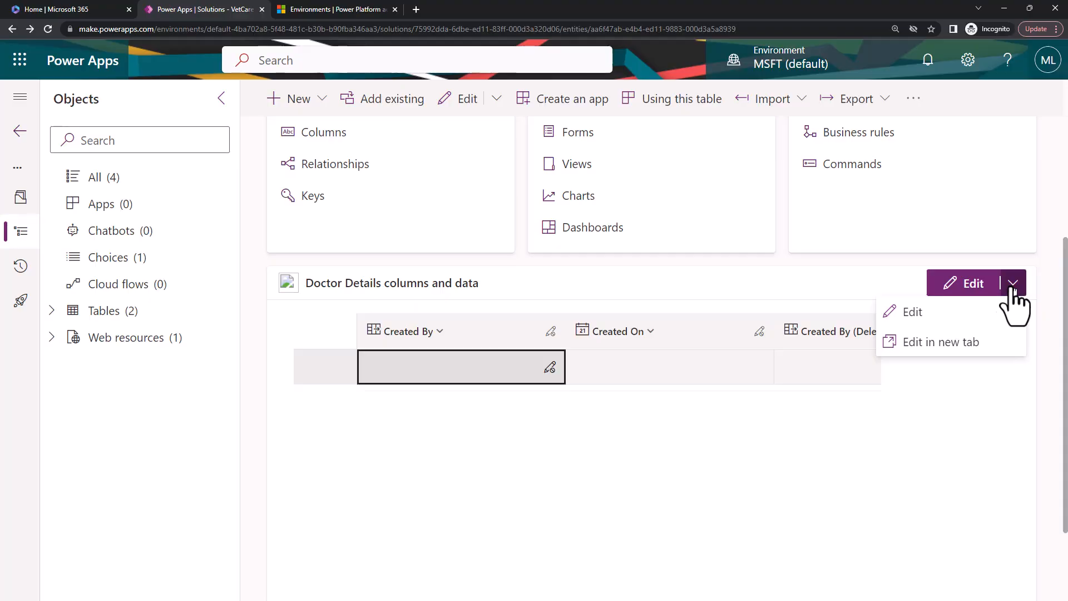
{"action": "left_click", "coordinate": [951, 342]}
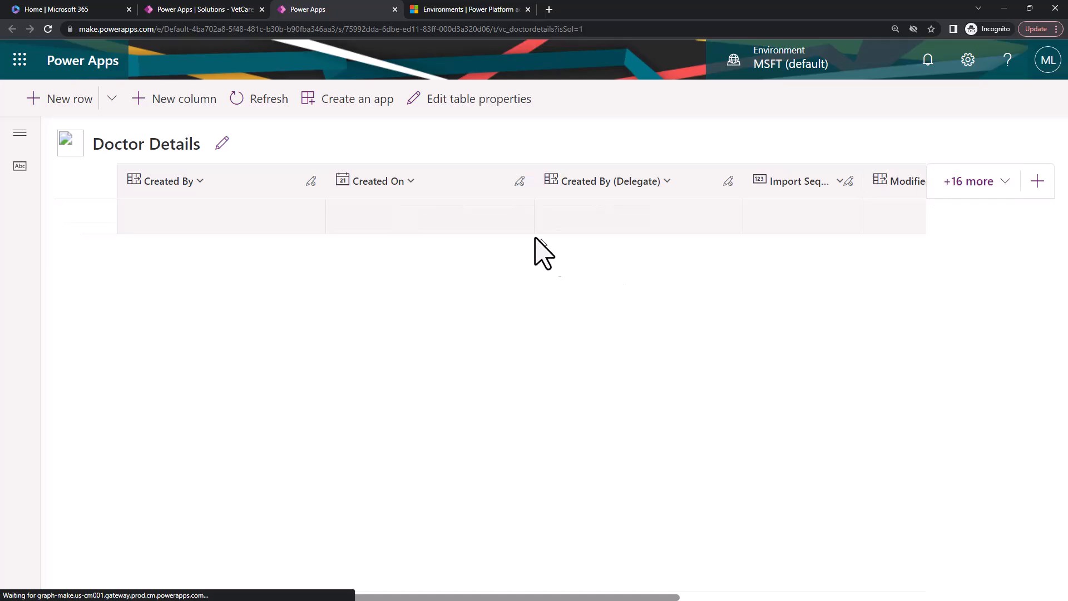
Show the existing Doctor Details, Doctor EMP ID, Doctor ID and Doctor Name columns in the data grid.
{"action": "left_click_drag", "start_coordinate": [440, 596], "coordinate": [685, 600]}
{"action": "left_click_drag", "start_coordinate": [830, 599], "coordinate": [305, 599]}
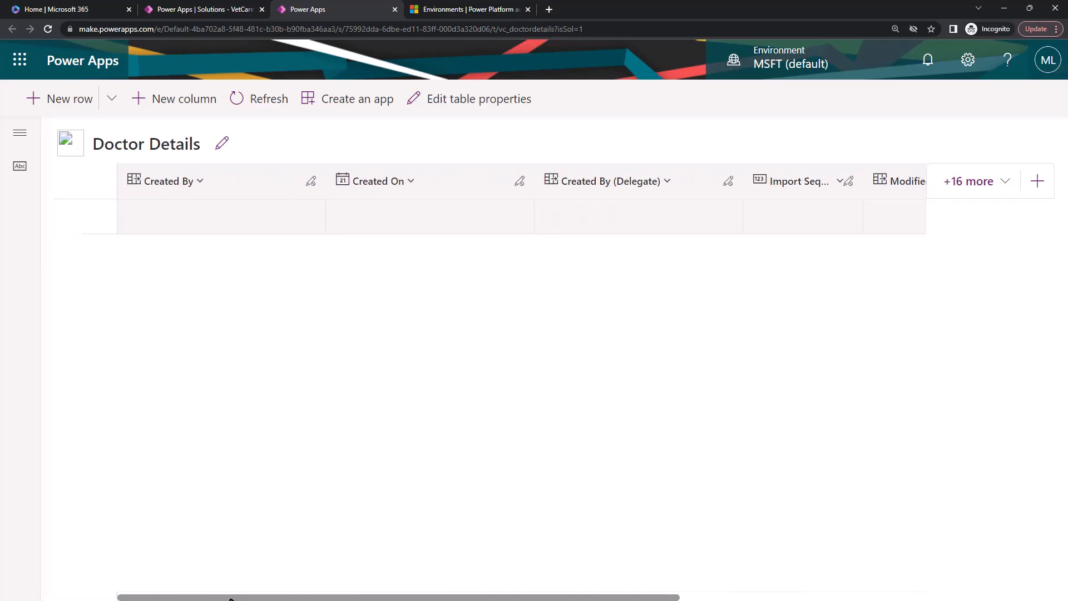
{"action": "left_click", "coordinate": [998, 186]}
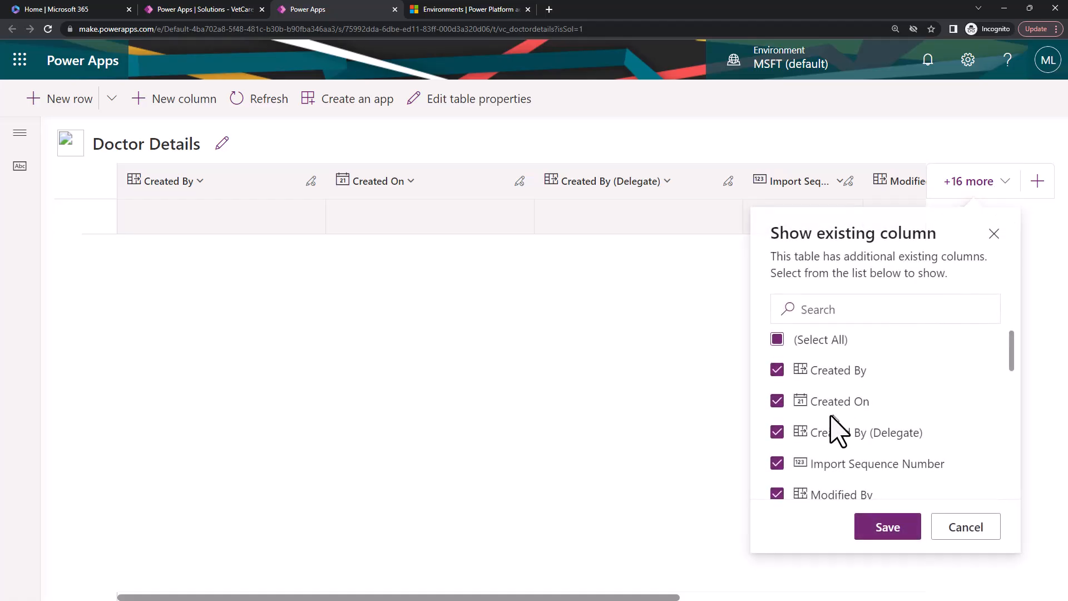
{"action": "left_click", "coordinate": [845, 309]}
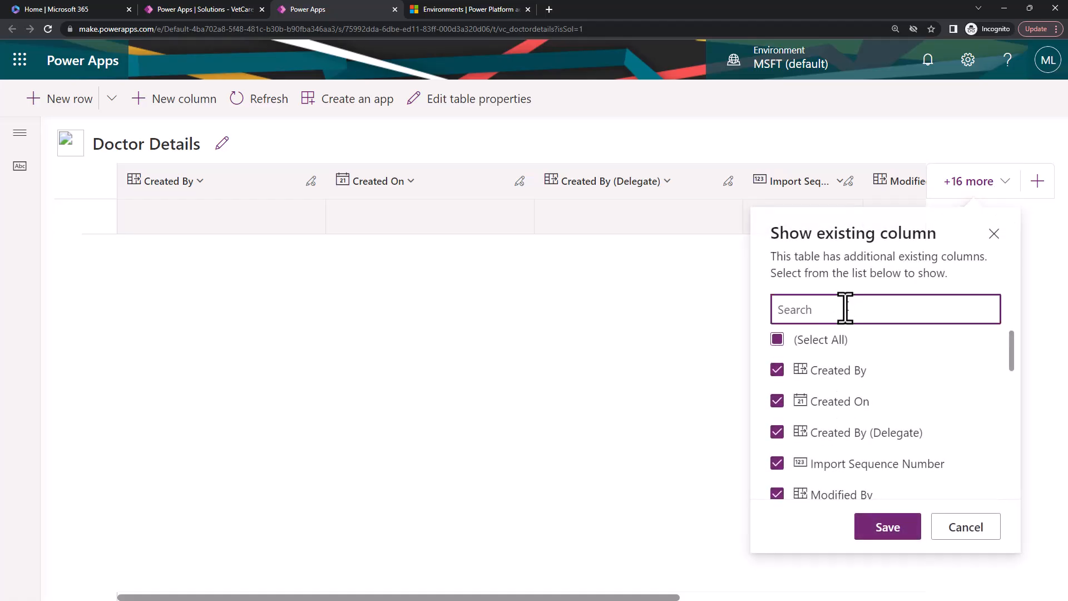
{"action": "type", "text": "doct"}
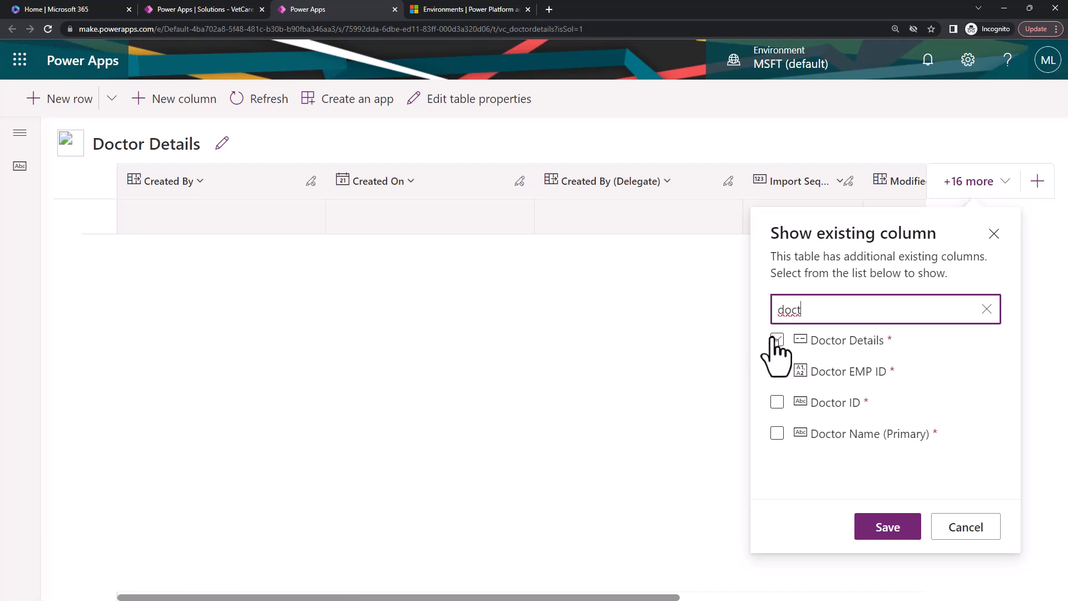
{"action": "left_click", "coordinate": [777, 339]}
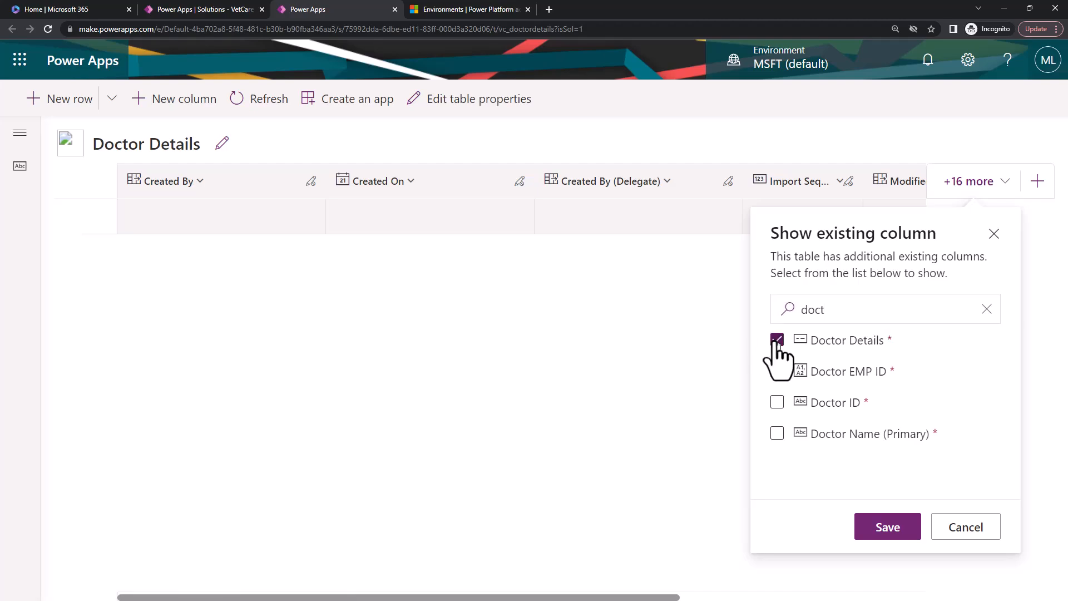
{"action": "left_click", "coordinate": [776, 402]}
{"action": "left_click", "coordinate": [777, 433]}
{"action": "left_click", "coordinate": [887, 526]}
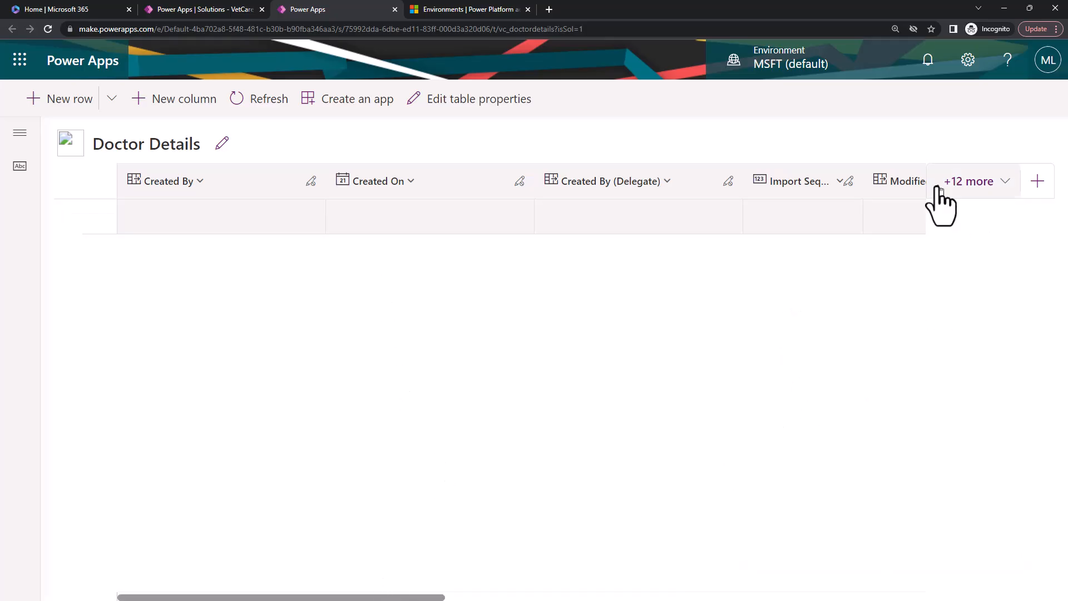
Hide the Created By, Created On, Created By (Delegate), Import Sequence Number, Modified By and Modified On columns from the grid.
{"action": "left_click", "coordinate": [305, 187]}
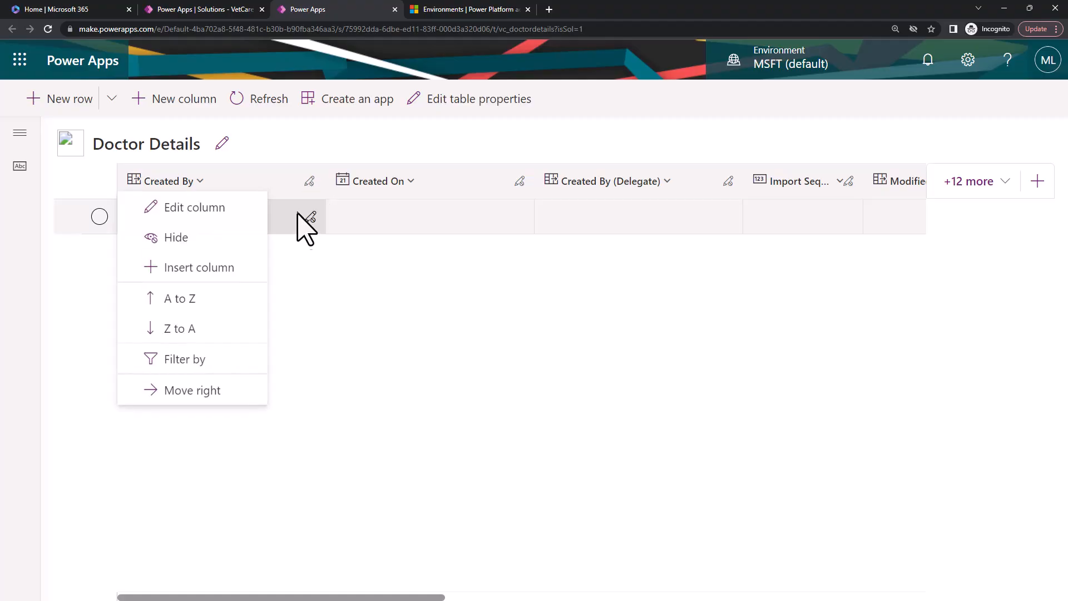
{"action": "left_click", "coordinate": [254, 239]}
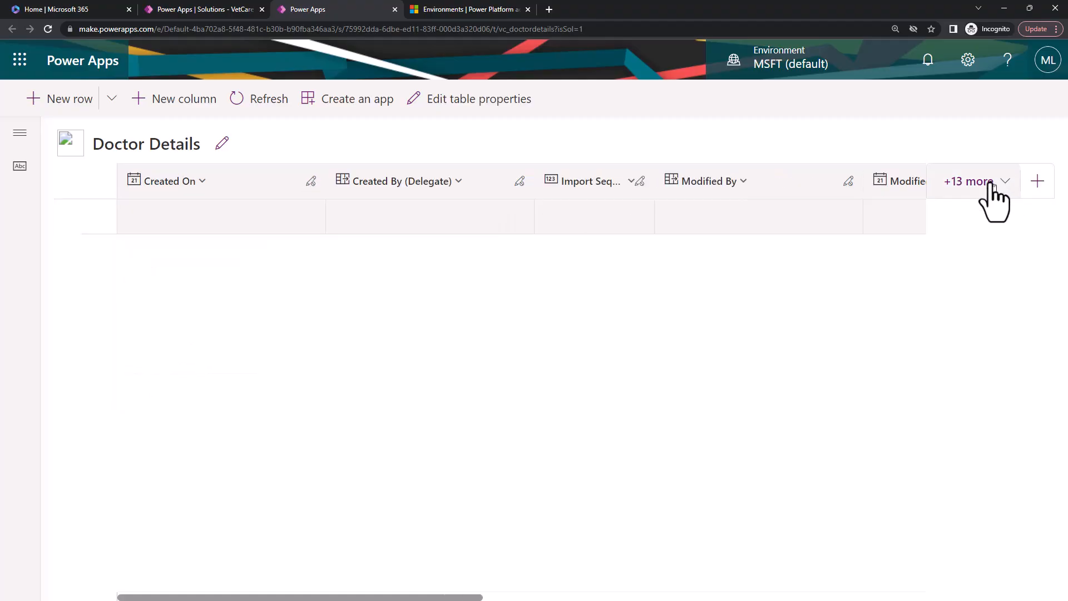
{"action": "left_click", "coordinate": [990, 184]}
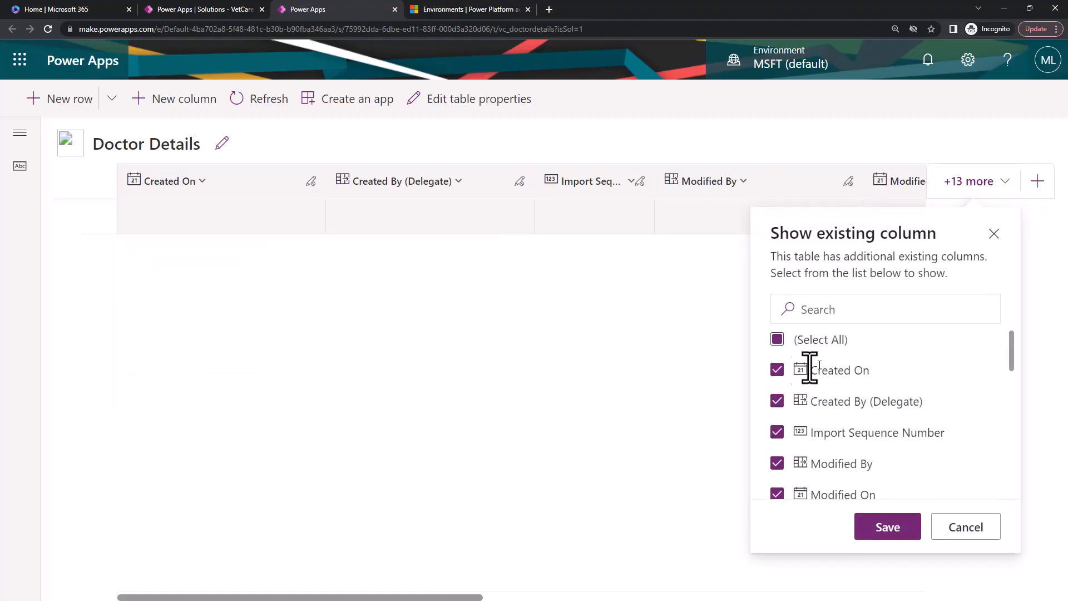
{"action": "left_click", "coordinate": [777, 370]}
{"action": "left_click", "coordinate": [777, 401]}
{"action": "left_click", "coordinate": [777, 432]}
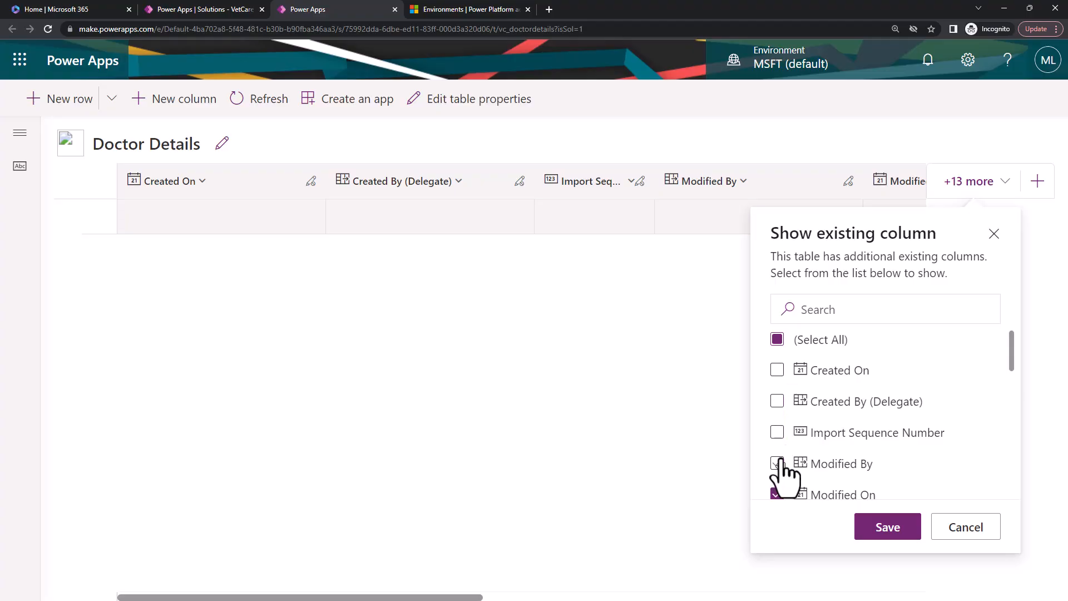
{"action": "left_click", "coordinate": [777, 463]}
{"action": "scroll", "coordinate": [840, 382], "scroll_direction": "down", "scroll_amount": 1}
{"action": "left_click", "coordinate": [777, 439]}
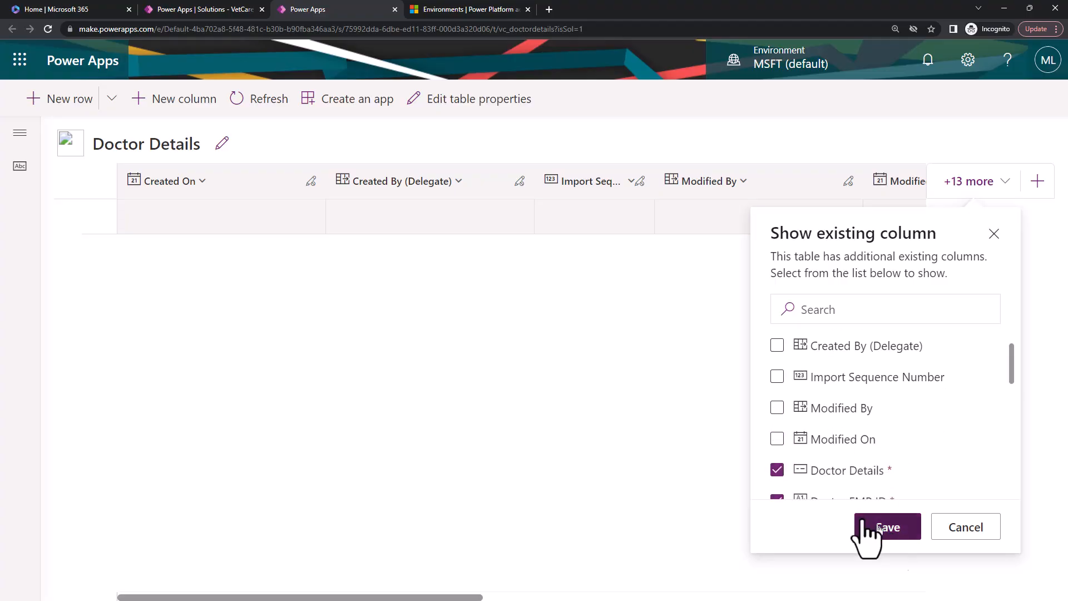
{"action": "left_click", "coordinate": [888, 527]}
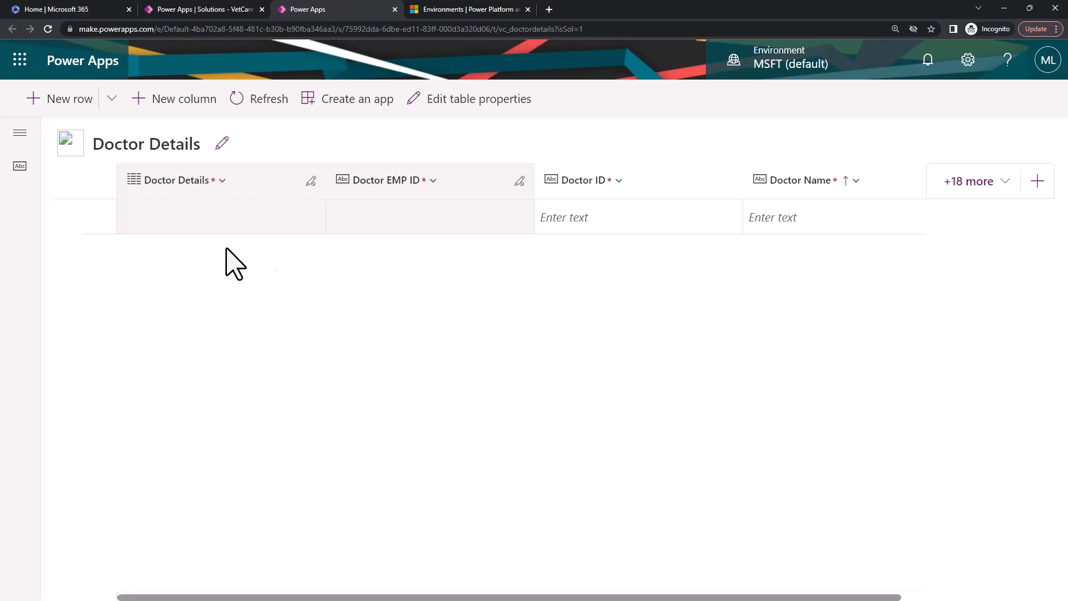
Fill in the first row of the Doctor Details table with a hyphenated doctor ID and the doctor's name.
{"action": "left_click", "coordinate": [278, 222]}
{"action": "left_click", "coordinate": [376, 218]}
{"action": "left_click", "coordinate": [221, 222]}
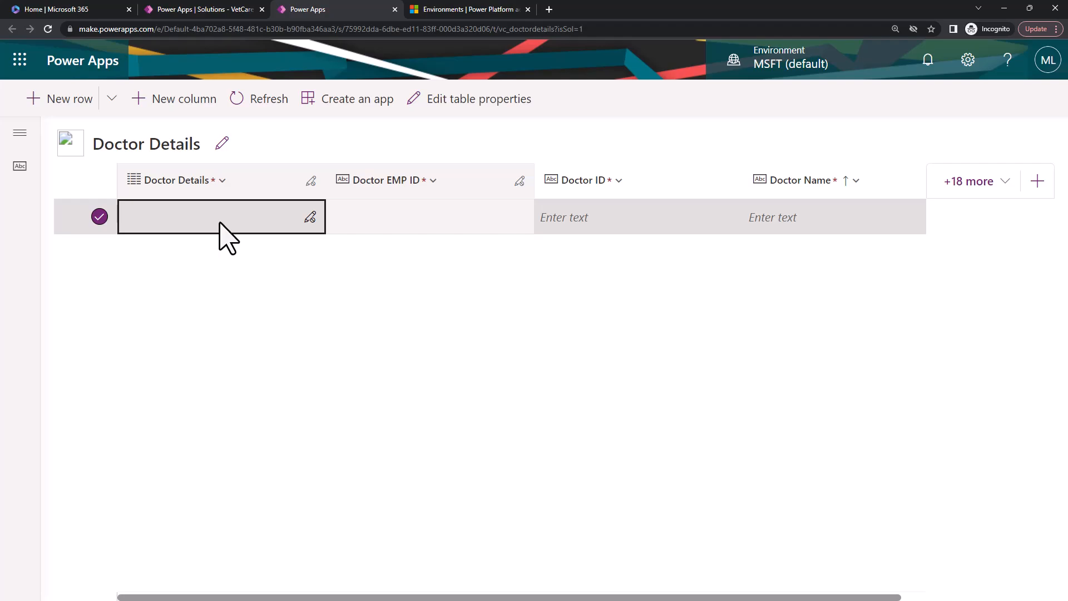
{"action": "left_click", "coordinate": [411, 223]}
{"action": "left_click", "coordinate": [605, 219]}
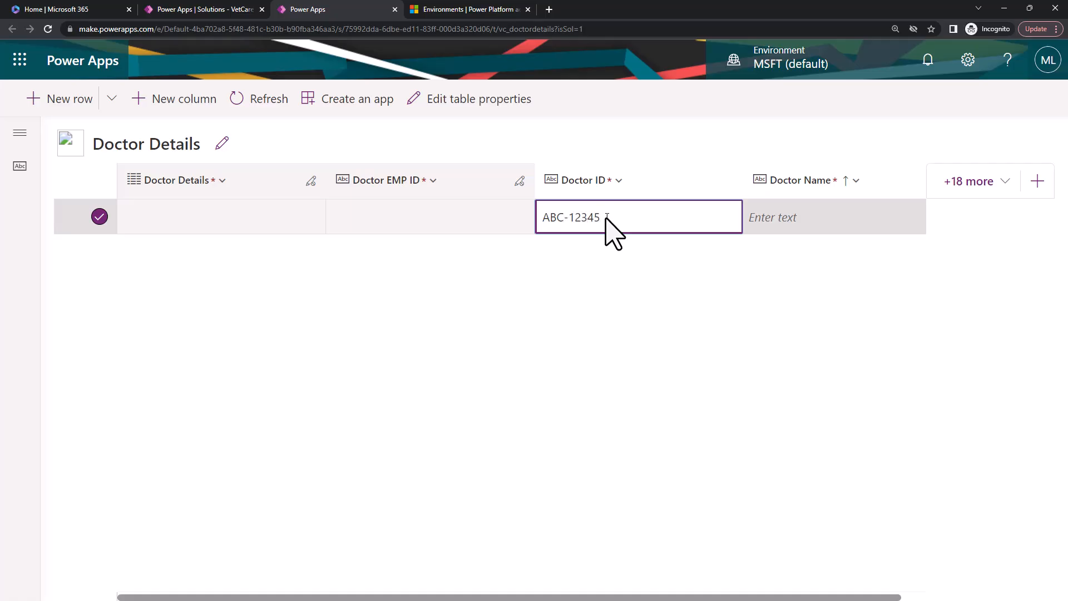
{"action": "left_click", "coordinate": [797, 224]}
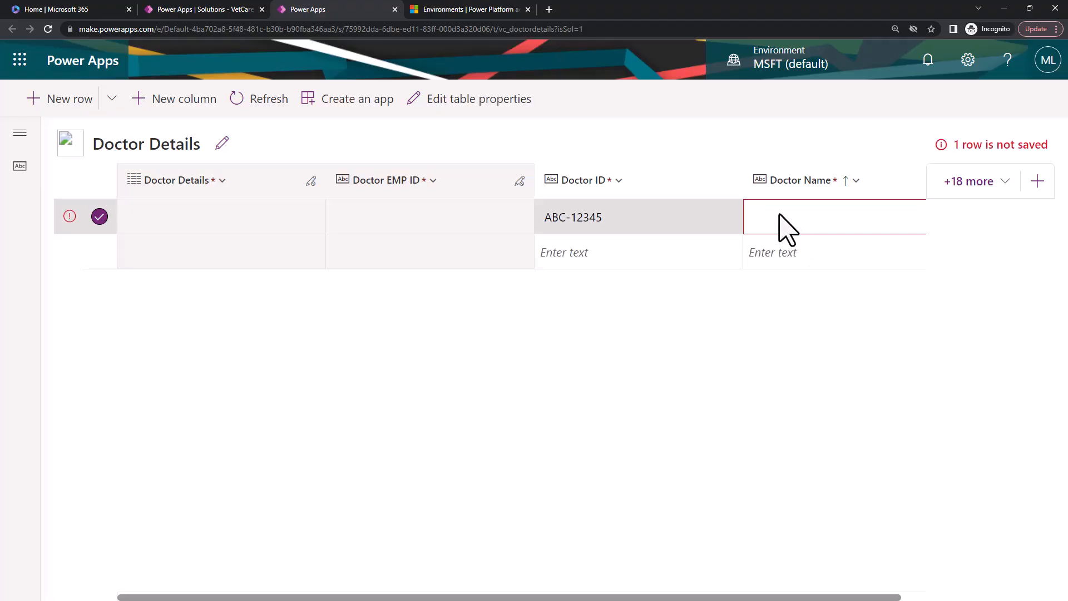
{"action": "left_click", "coordinate": [780, 217]}
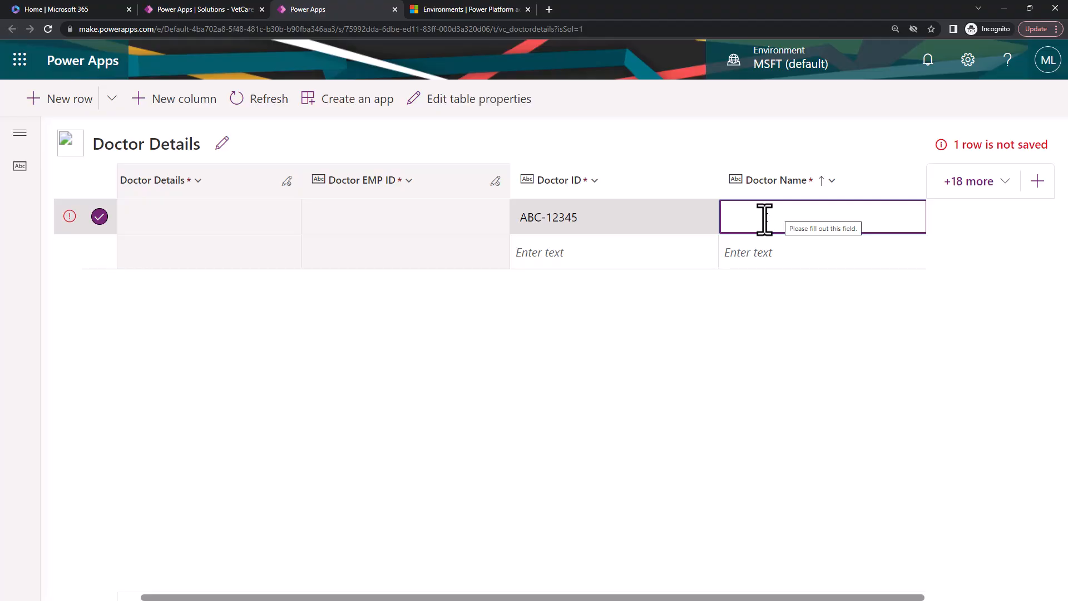
{"action": "type", "text": "Manoj"}
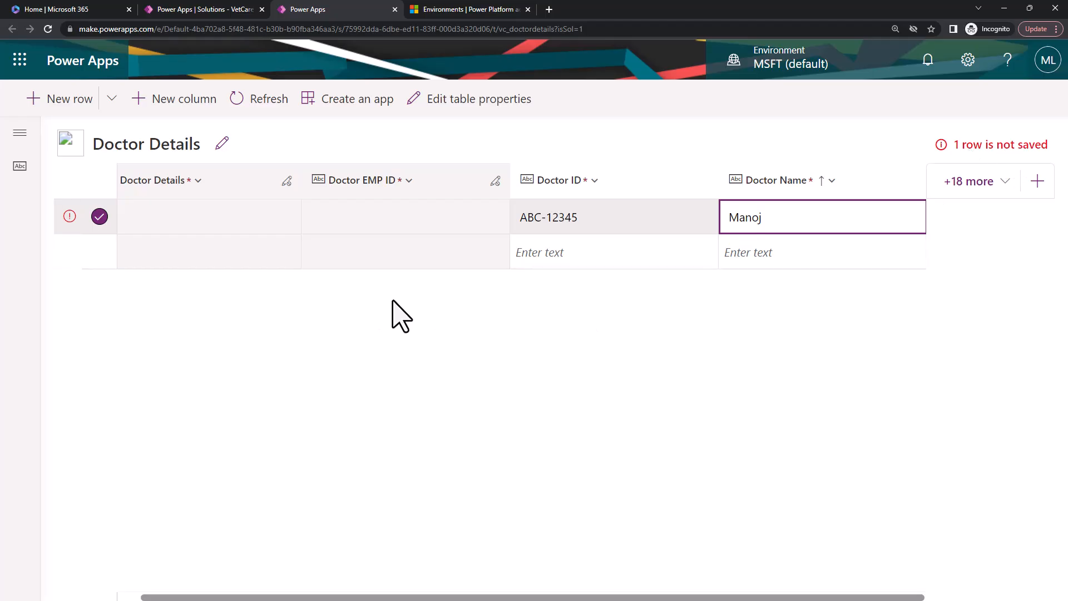
Remove the hyphen from the doctor ID in the first row, then refresh the table and accept discarding pending changes.
{"action": "left_click", "coordinate": [70, 217]}
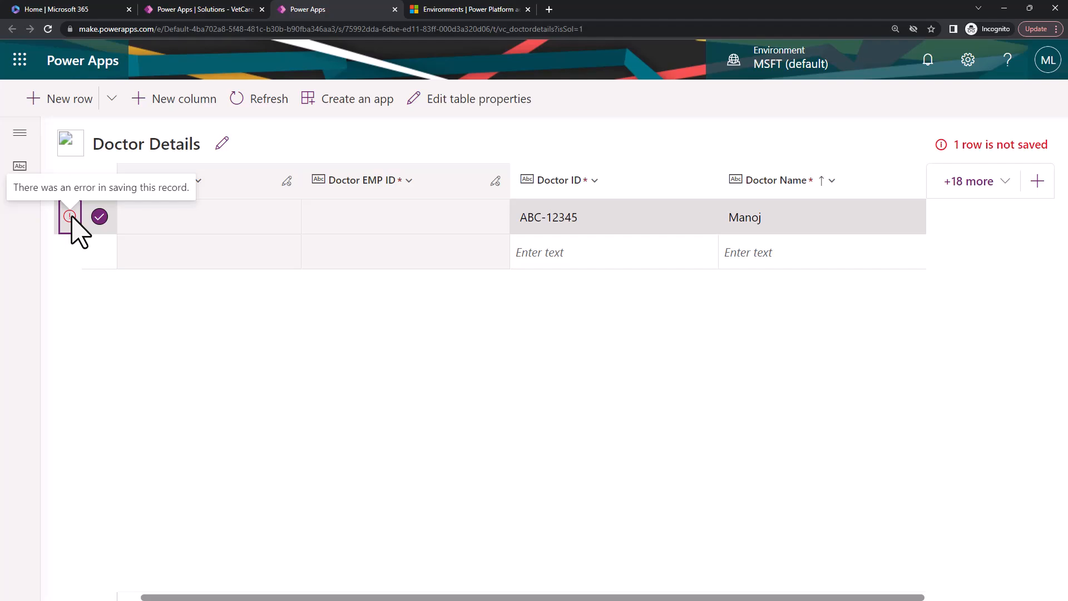
{"action": "left_click", "coordinate": [550, 225]}
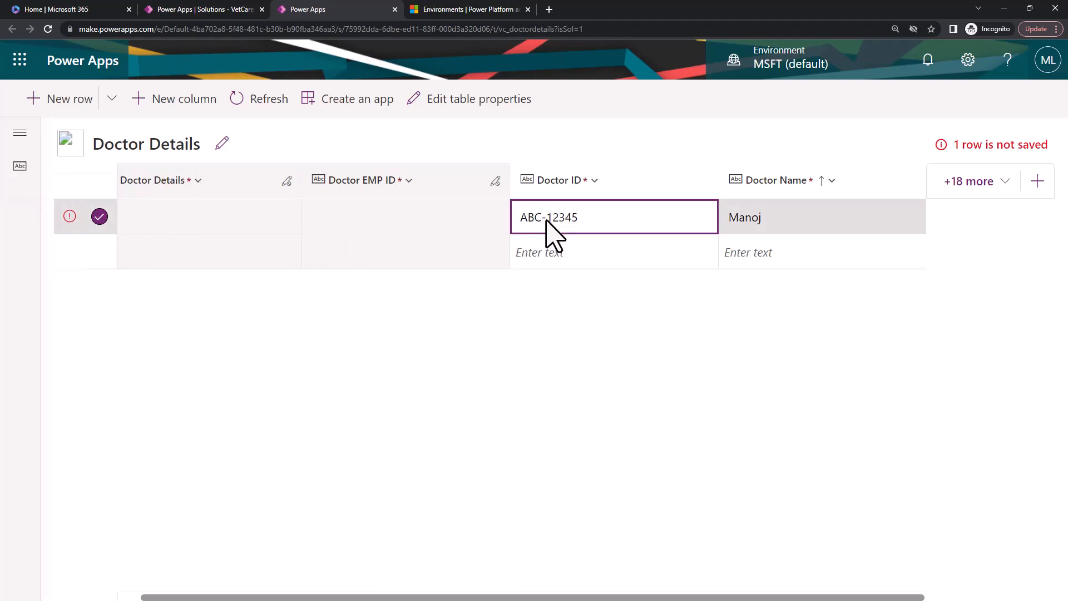
{"action": "key", "text": "Home"}
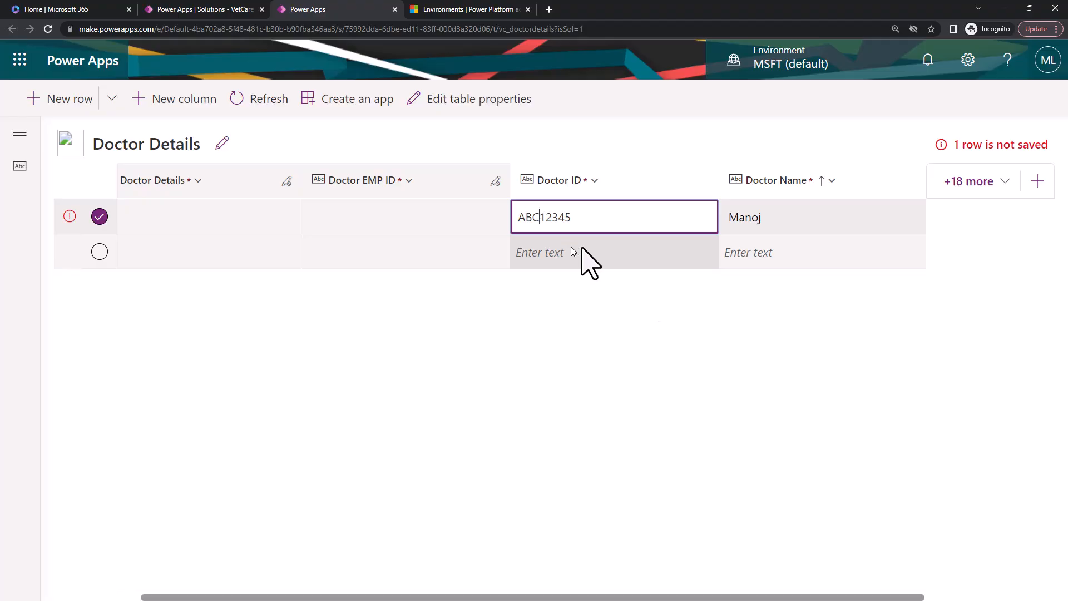
{"action": "left_click", "coordinate": [645, 331]}
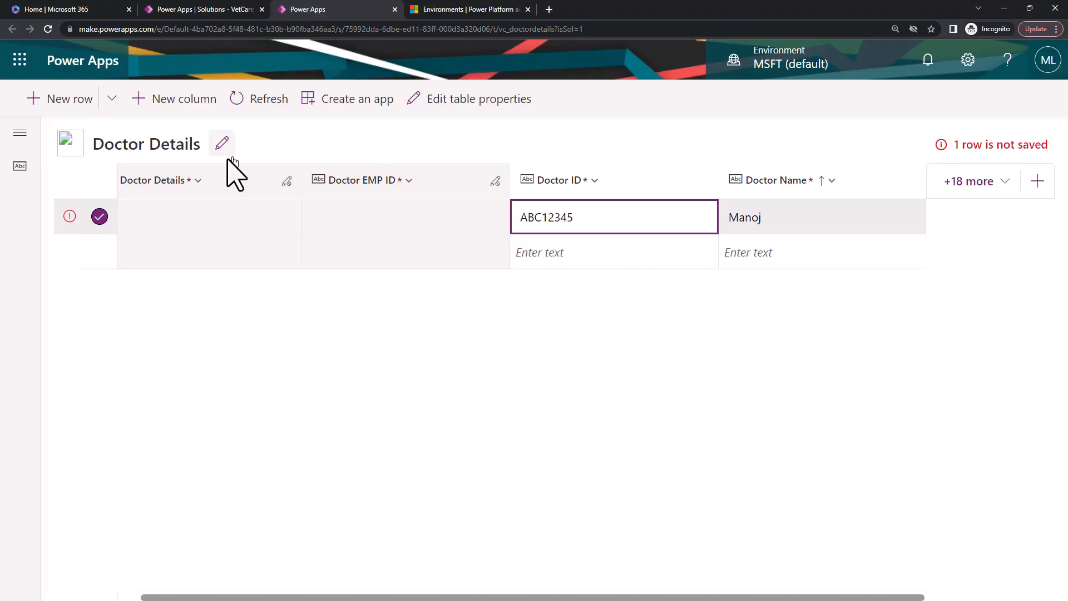
{"action": "left_click", "coordinate": [69, 217]}
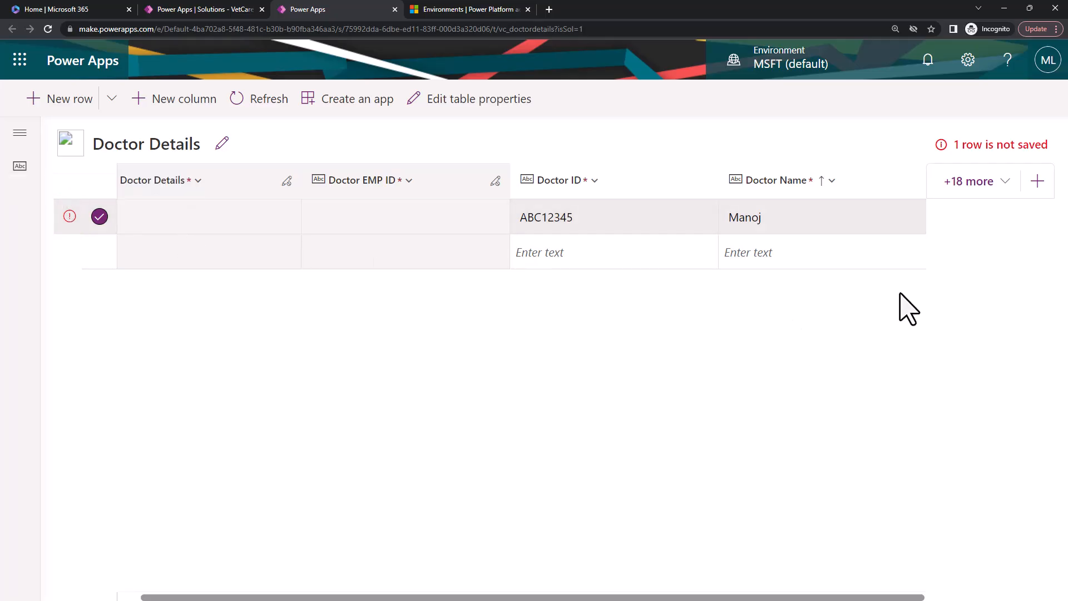
{"action": "left_click", "coordinate": [238, 104]}
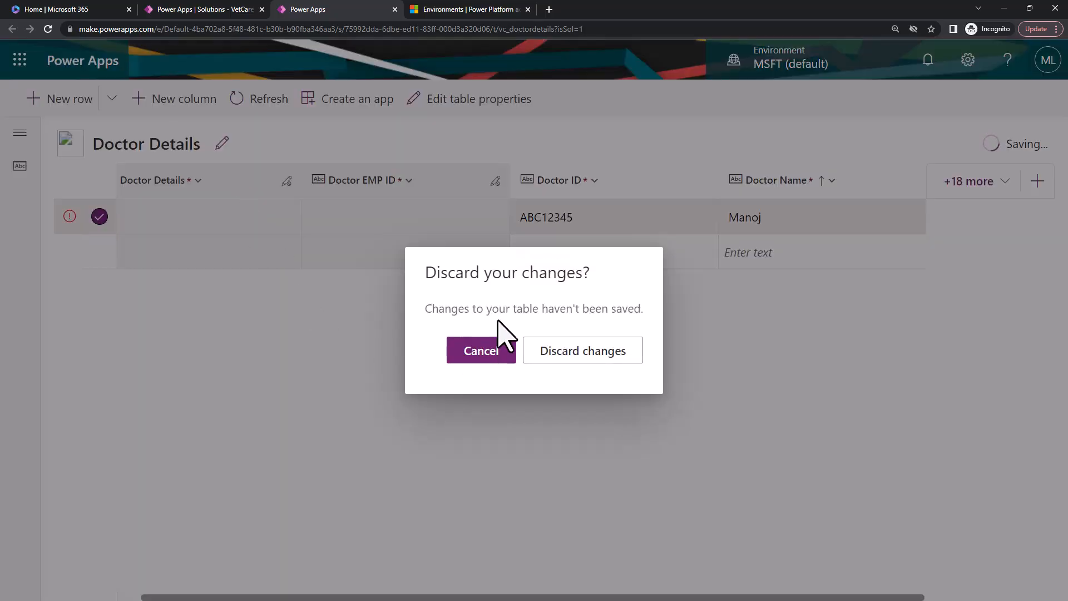
{"action": "left_click", "coordinate": [563, 350]}
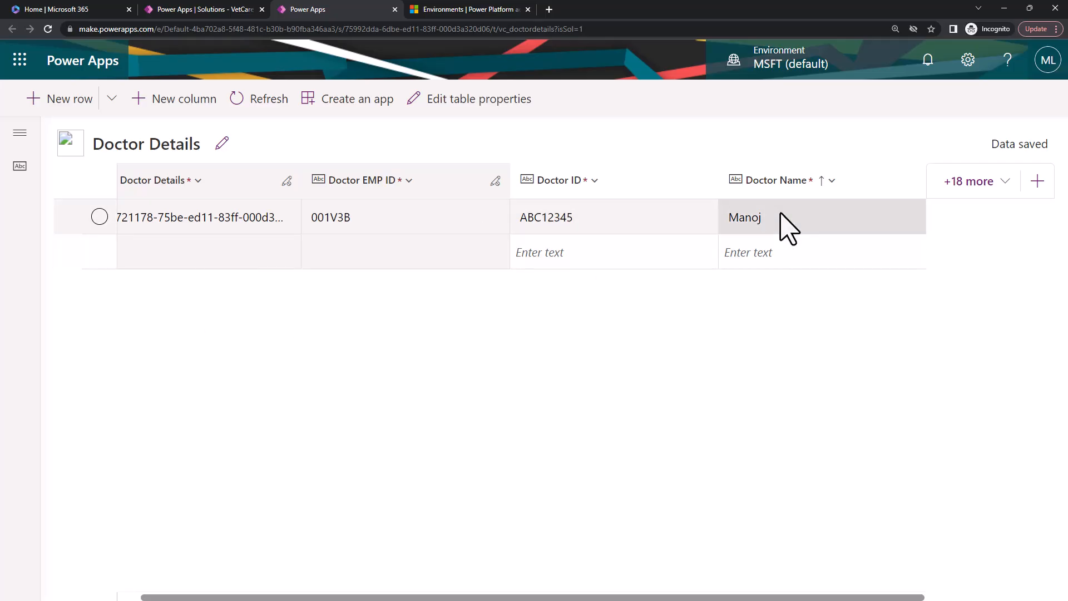
{"action": "left_click", "coordinate": [783, 230]}
{"action": "left_click", "coordinate": [629, 229]}
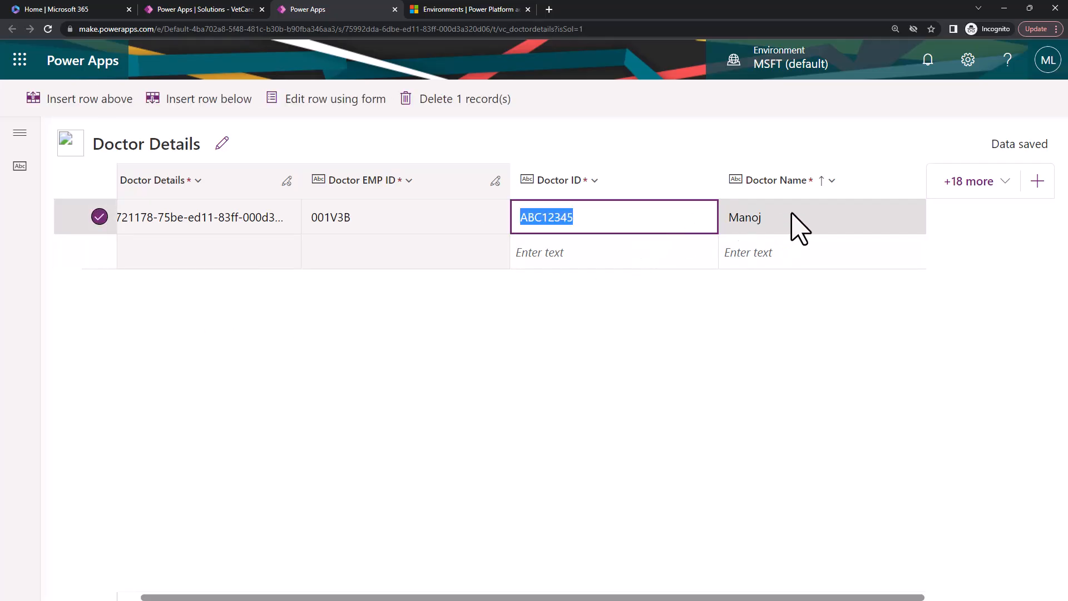
{"action": "left_click", "coordinate": [798, 227]}
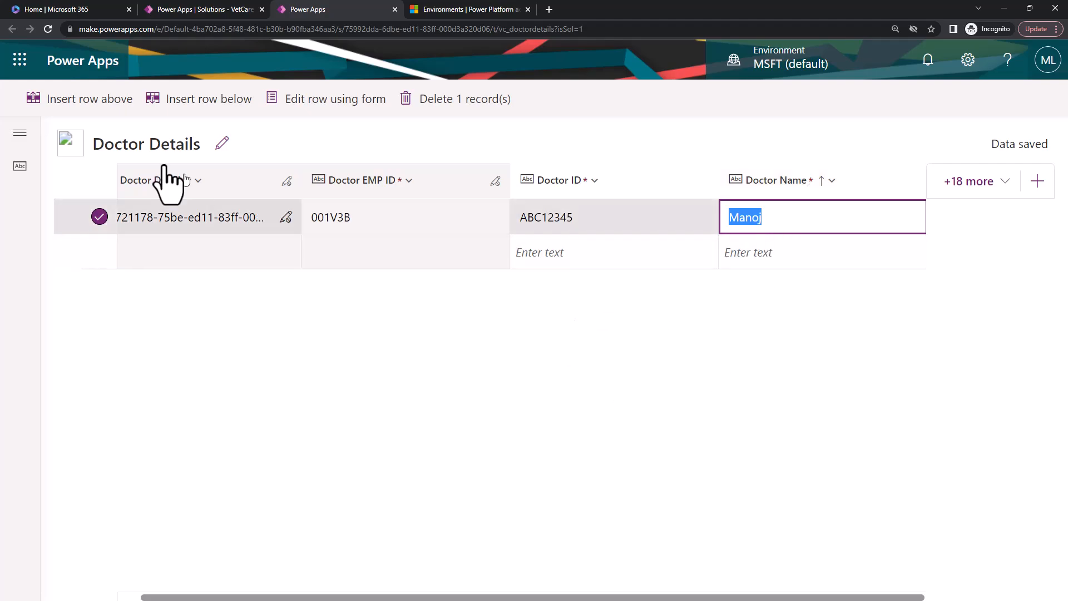
{"action": "left_click", "coordinate": [336, 149]}
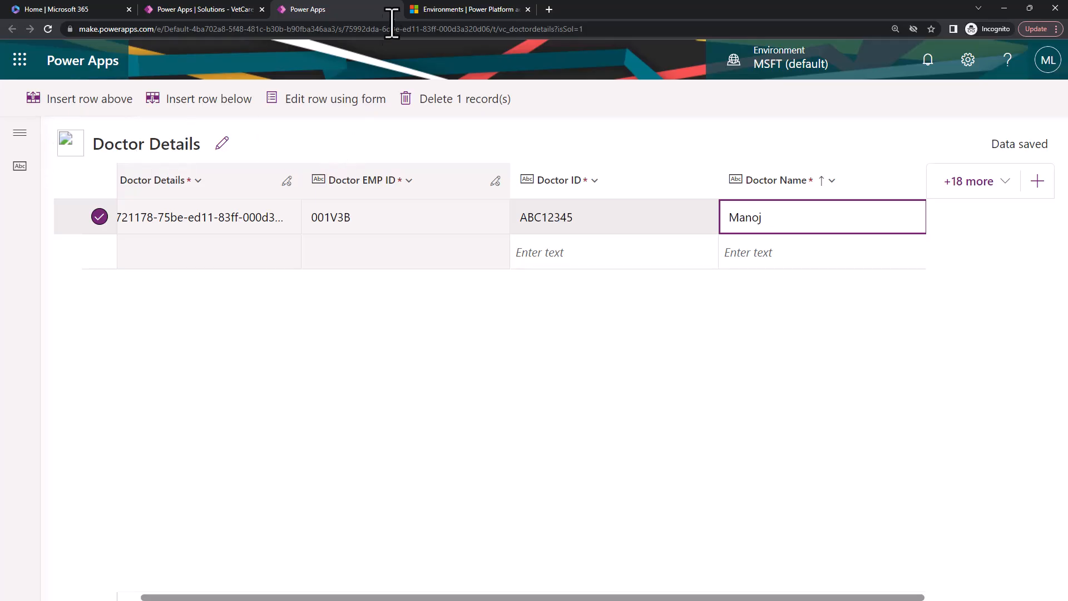
Close the Doctor Details tab and open the Patient Detail table's columns and data for editing in a new browser tab.
{"action": "left_click", "coordinate": [395, 9]}
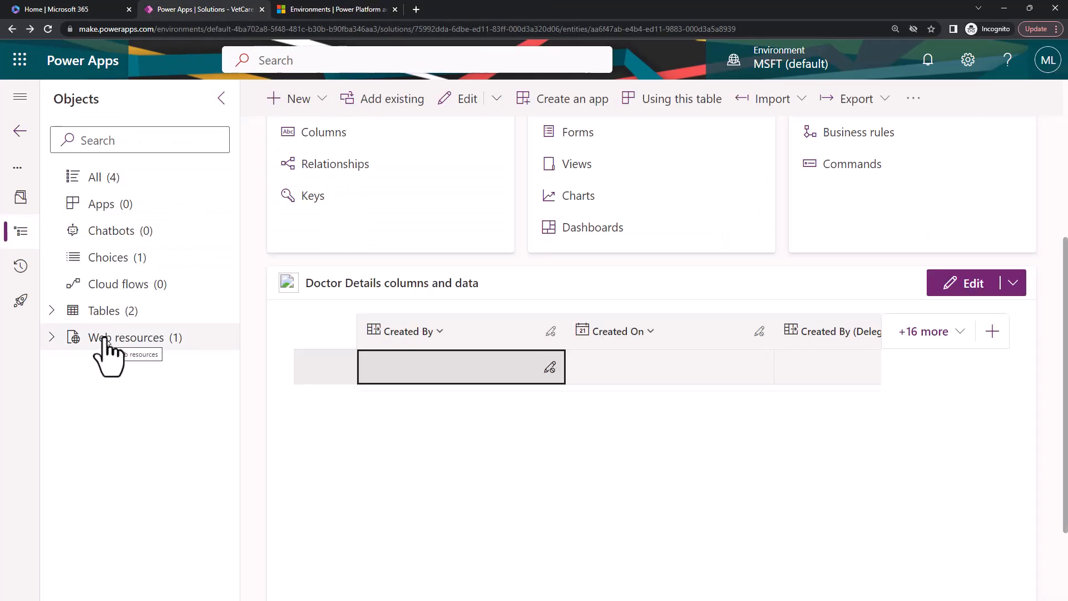
{"action": "left_click", "coordinate": [53, 310]}
{"action": "left_click", "coordinate": [130, 369]}
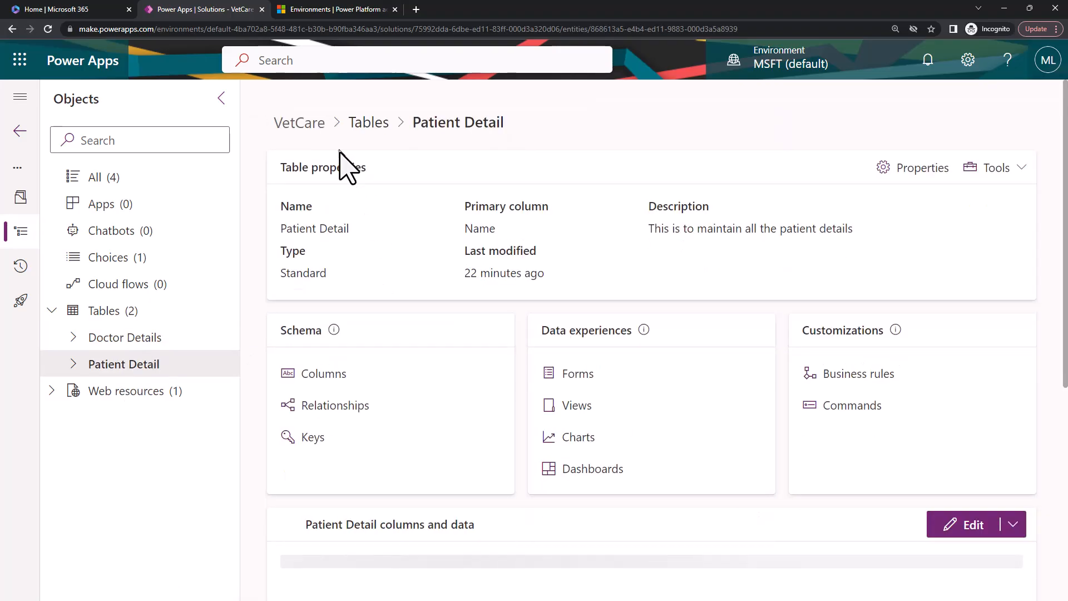
{"action": "scroll", "coordinate": [795, 490], "scroll_direction": "down", "scroll_amount": 3}
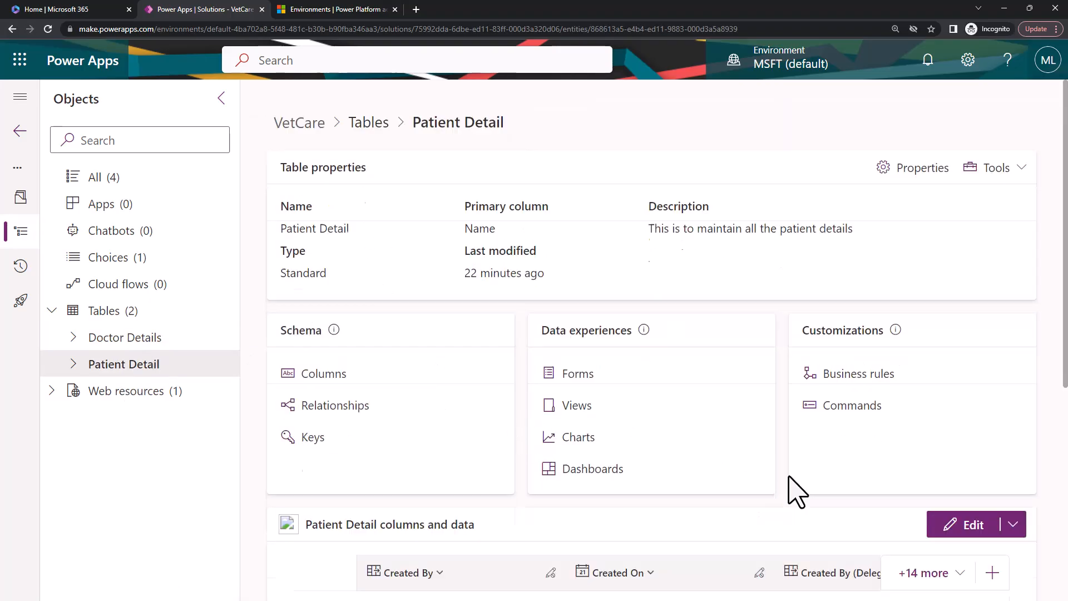
{"action": "scroll", "coordinate": [794, 489], "scroll_direction": "down", "scroll_amount": 2}
{"action": "left_click", "coordinate": [1013, 302]}
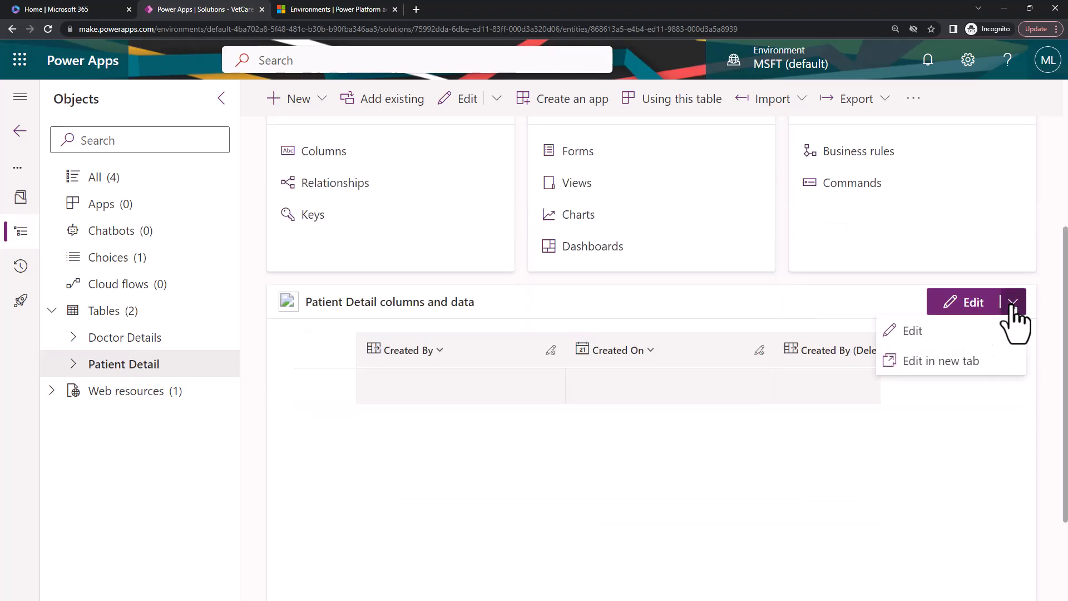
{"action": "left_click", "coordinate": [959, 362]}
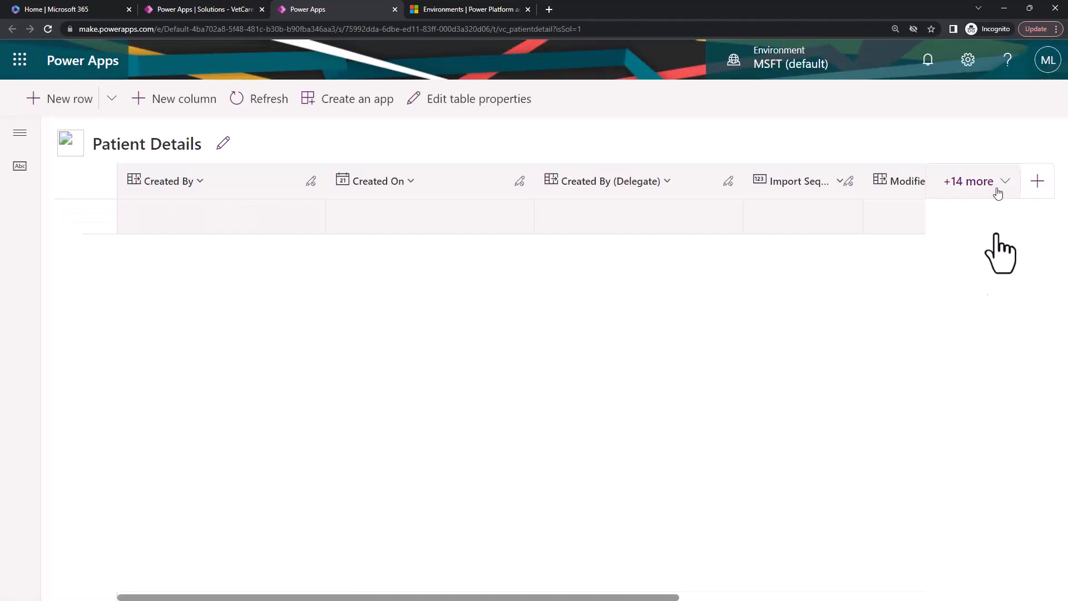
Deselect the Created By, Created On, Created By (Delegate), Import Sequence Number and Modified By columns for the Patient Details grid.
{"action": "left_click", "coordinate": [999, 189]}
{"action": "left_click", "coordinate": [777, 370]}
{"action": "left_click", "coordinate": [777, 401]}
{"action": "left_click", "coordinate": [777, 463]}
{"action": "left_click", "coordinate": [777, 432]}
{"action": "left_click", "coordinate": [777, 494]}
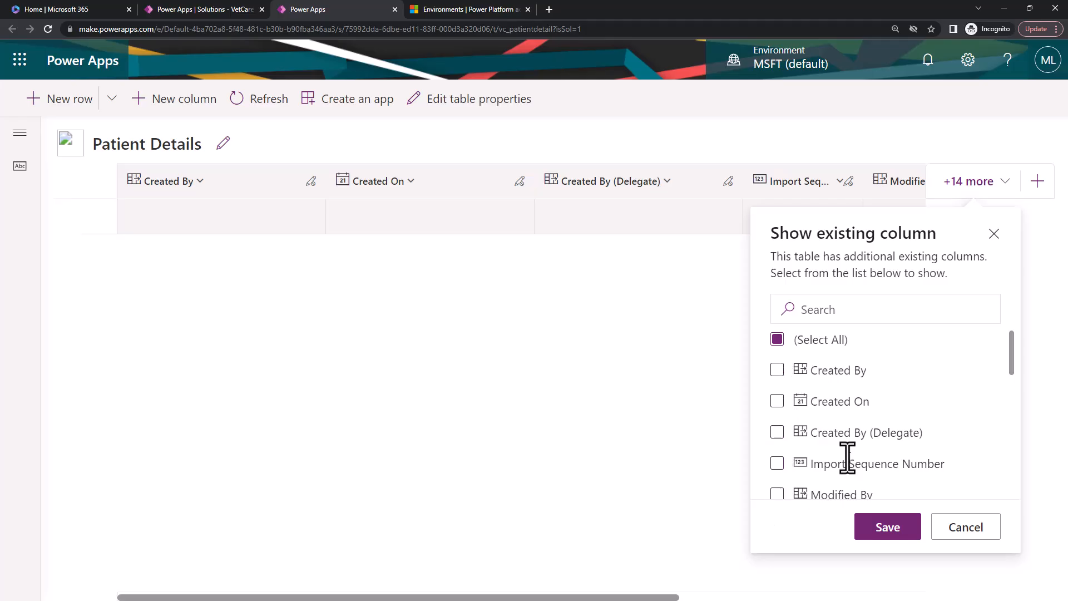
Show the Patient Detail, Status, Name and Doctor Name columns in the patient grid and hide the Modified On column.
{"action": "scroll", "coordinate": [847, 461], "scroll_direction": "down", "scroll_amount": 10}
{"action": "left_click", "coordinate": [777, 386]}
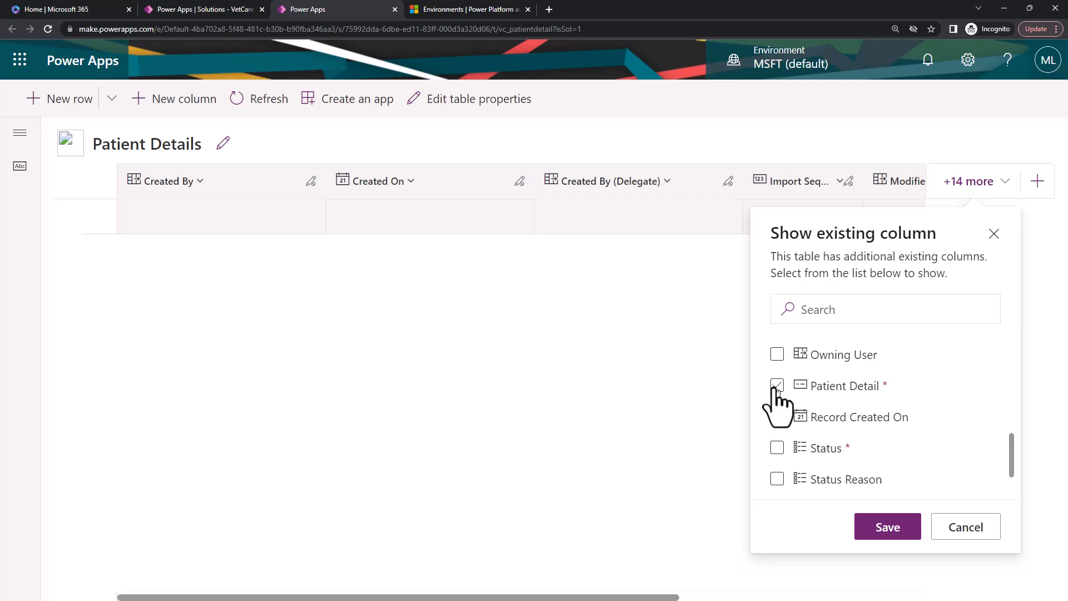
{"action": "left_click", "coordinate": [777, 448]}
{"action": "scroll", "coordinate": [863, 465], "scroll_direction": "up", "scroll_amount": 4}
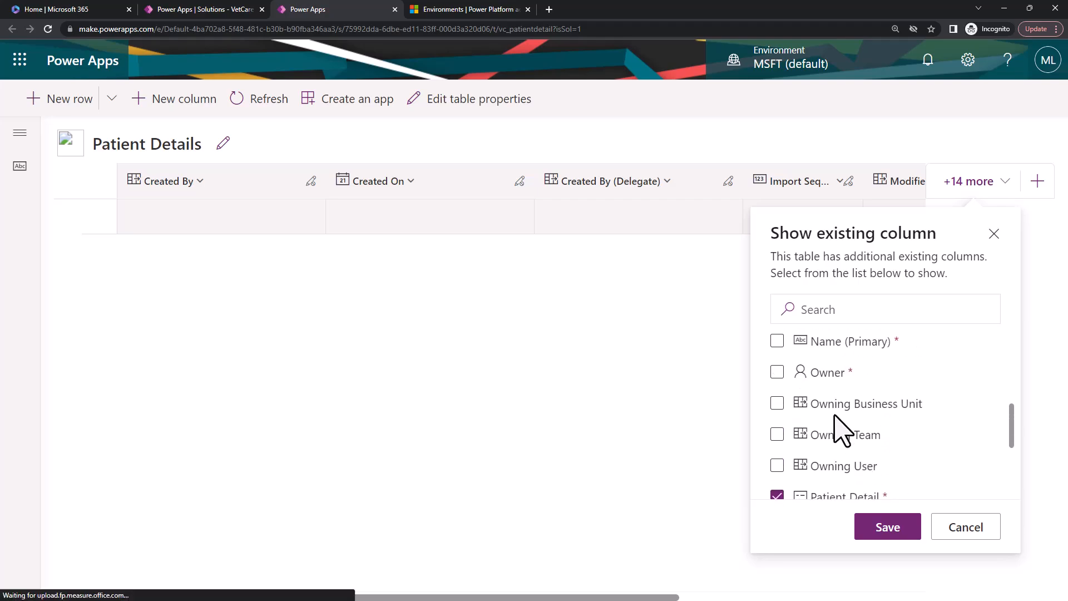
{"action": "scroll", "coordinate": [806, 414], "scroll_direction": "up", "scroll_amount": 1}
{"action": "left_click", "coordinate": [777, 396]}
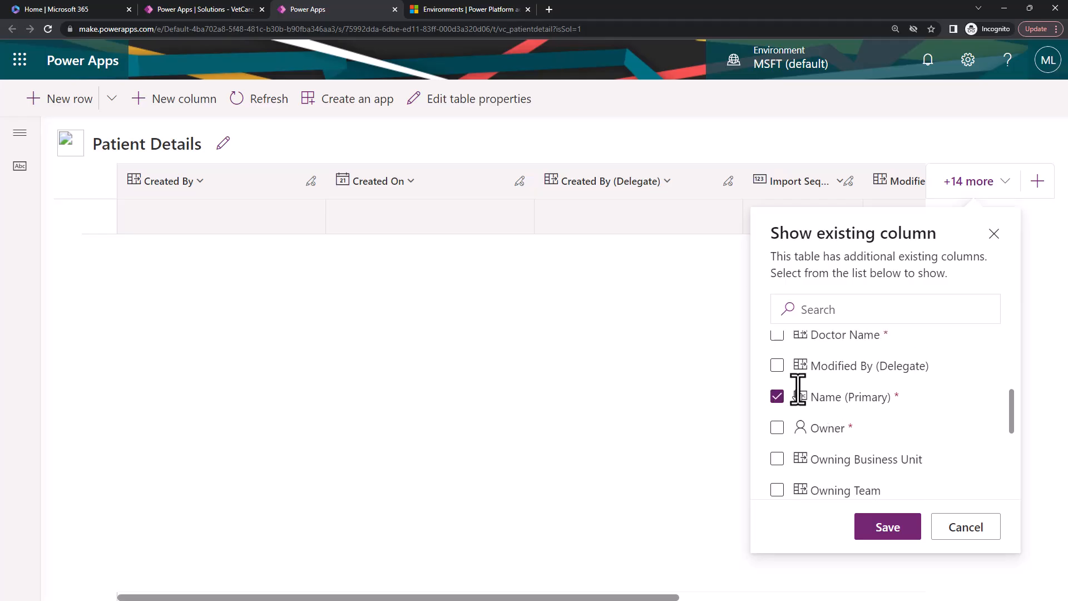
{"action": "left_click", "coordinate": [777, 336]}
{"action": "left_click", "coordinate": [887, 526]}
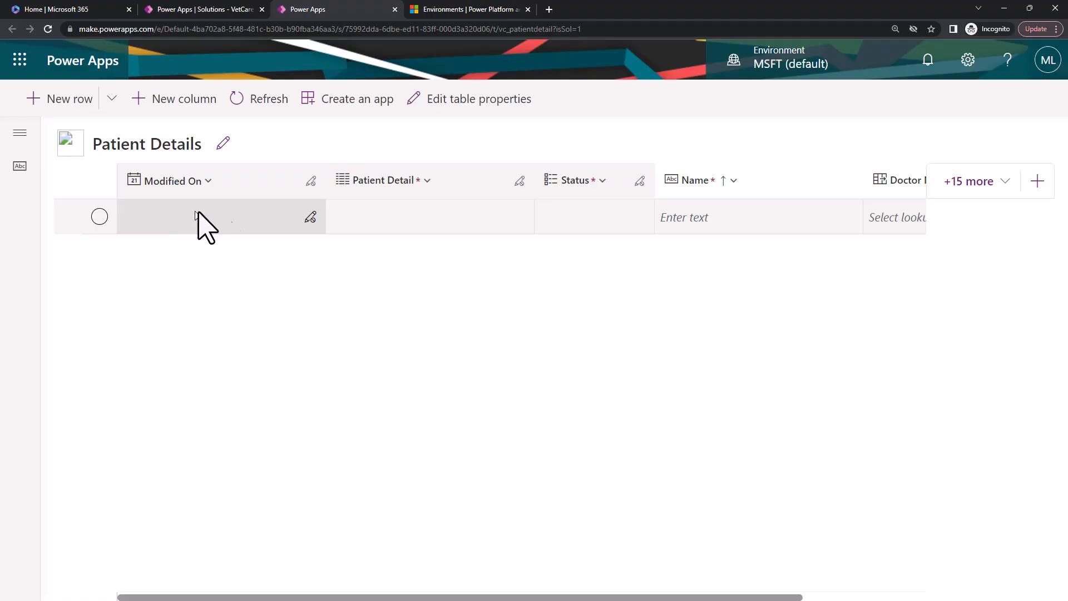
{"action": "left_click", "coordinate": [314, 187]}
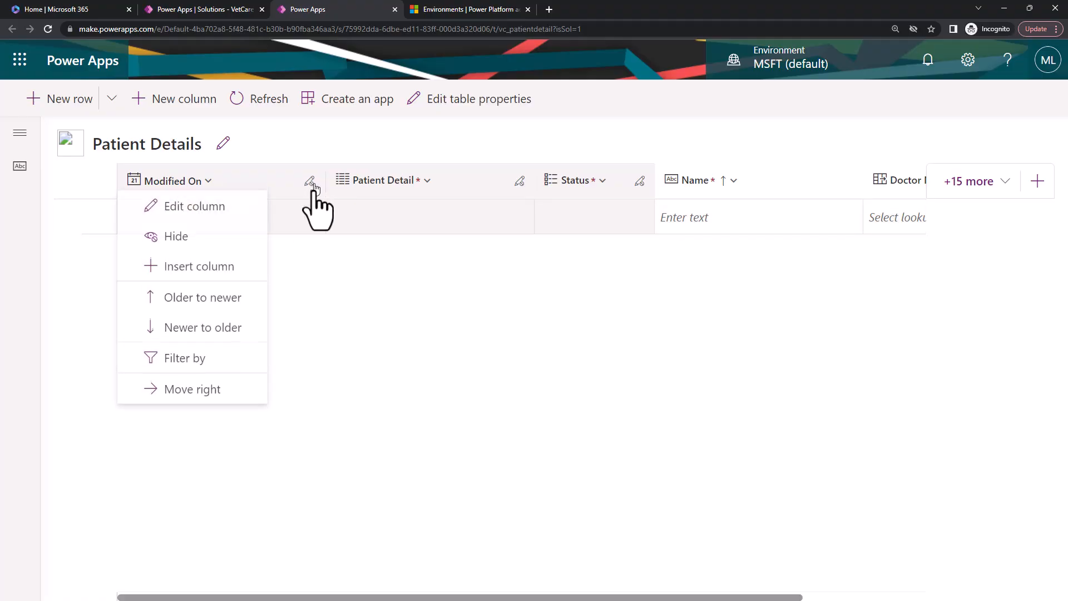
{"action": "left_click", "coordinate": [217, 239]}
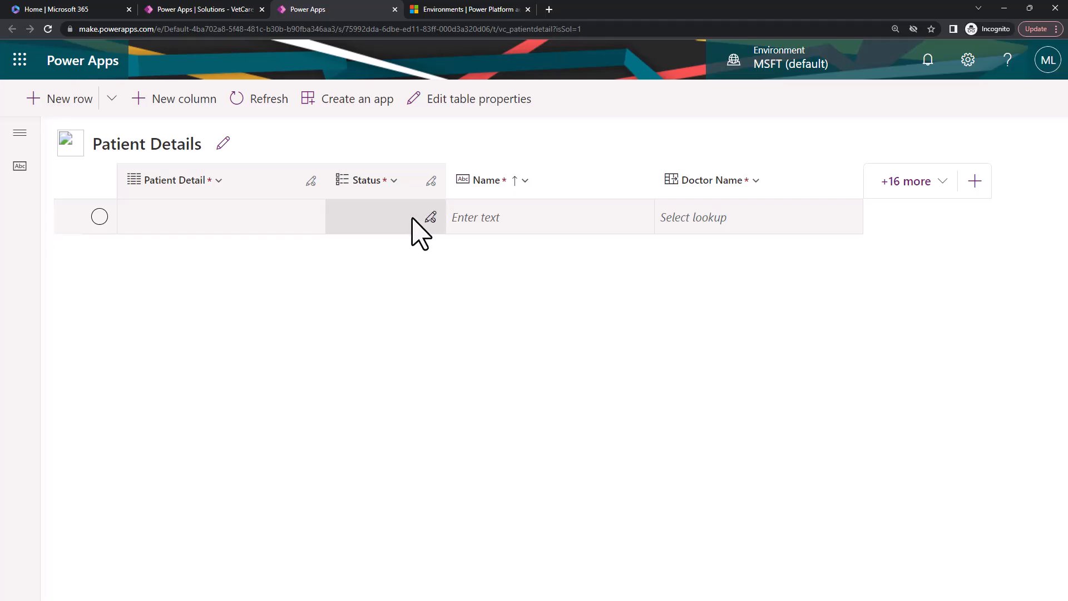
Fill in the first Patient Details row with the patient's name and choose the existing doctor in the Doctor Name lookup.
{"action": "left_click", "coordinate": [489, 221]}
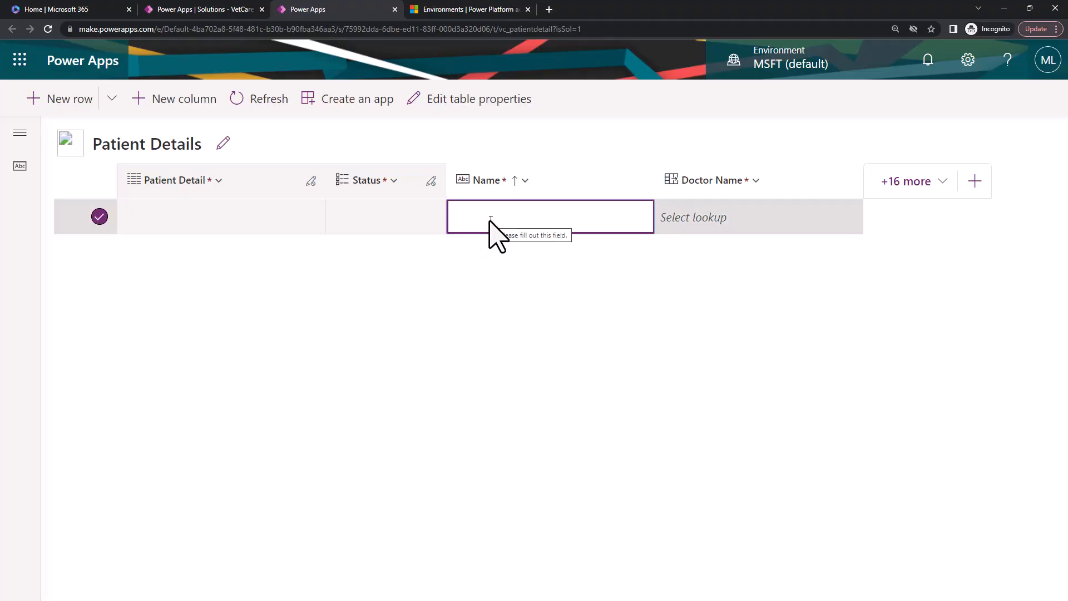
{"action": "type", "text": "Tomy"}
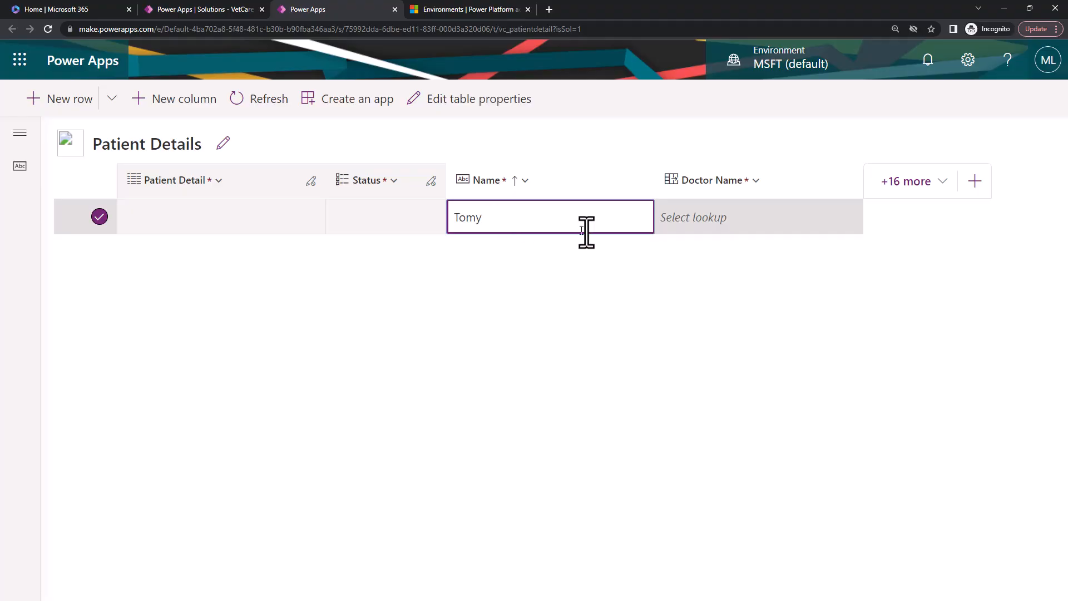
{"action": "left_click", "coordinate": [740, 228]}
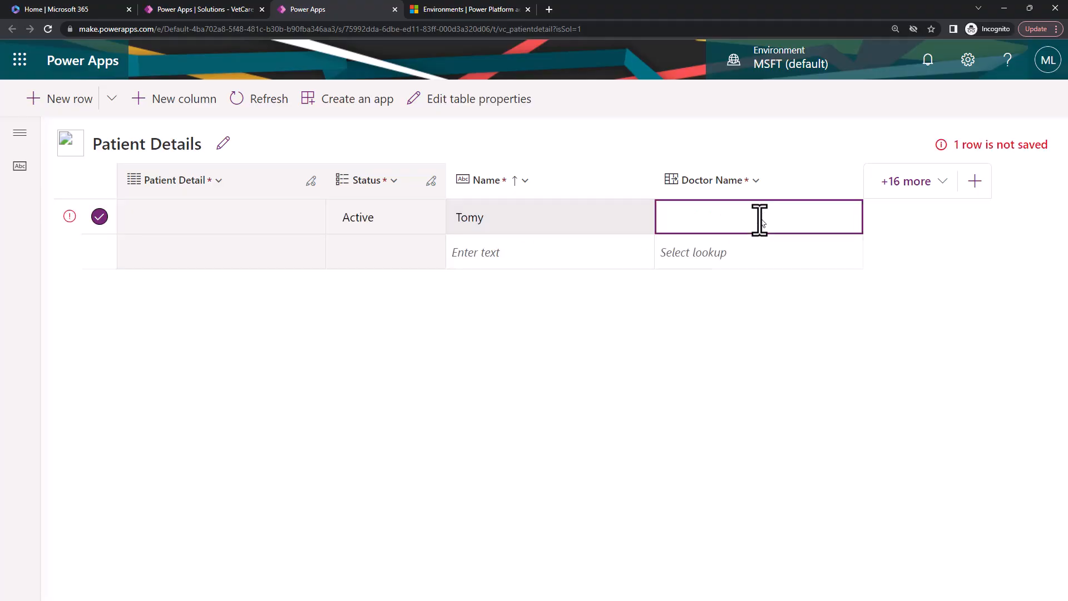
{"action": "left_click", "coordinate": [700, 226]}
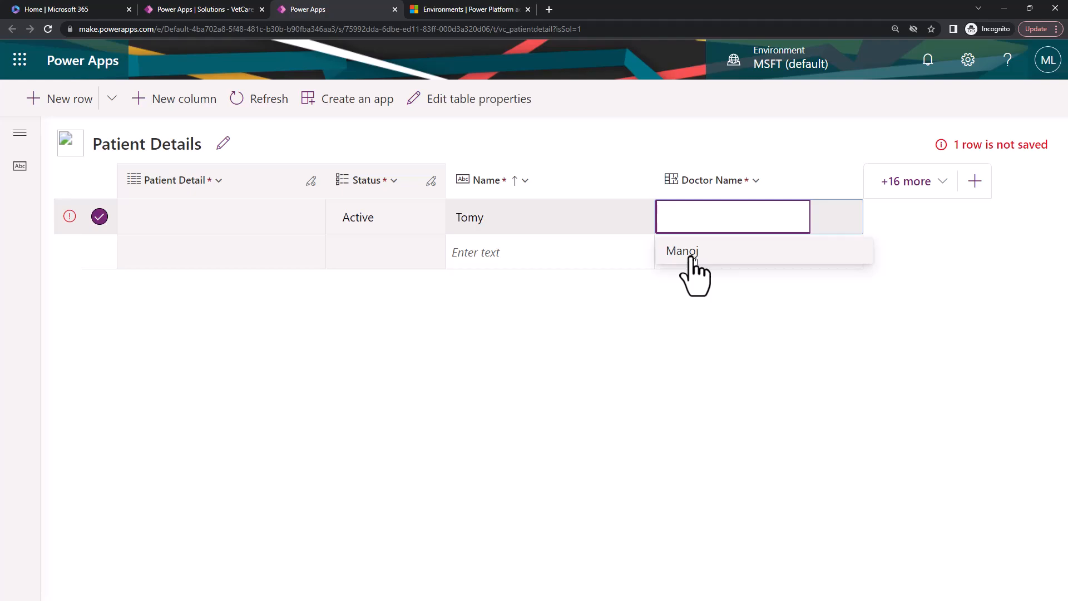
{"action": "left_click", "coordinate": [689, 251]}
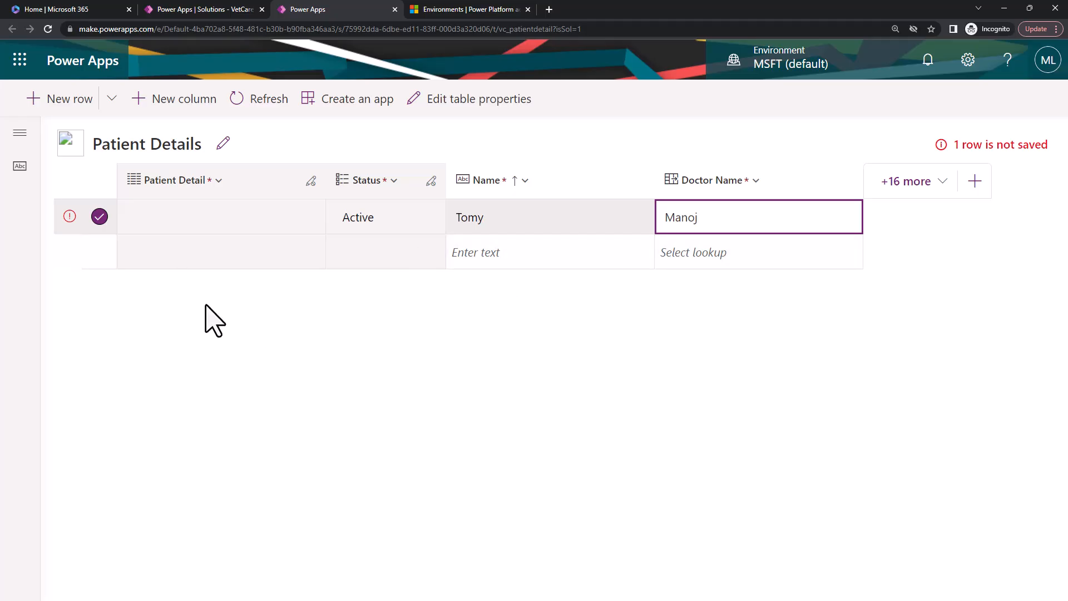
Refresh the Patient Details table and accept discarding pending changes.
{"action": "mouse_move", "coordinate": [68, 217]}
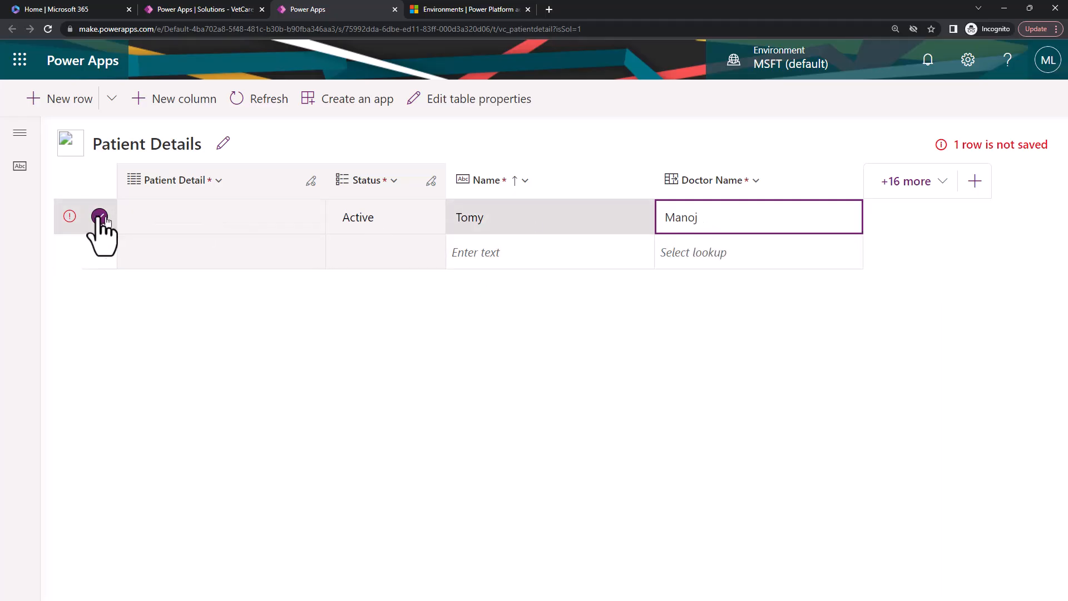
{"action": "left_click", "coordinate": [232, 105]}
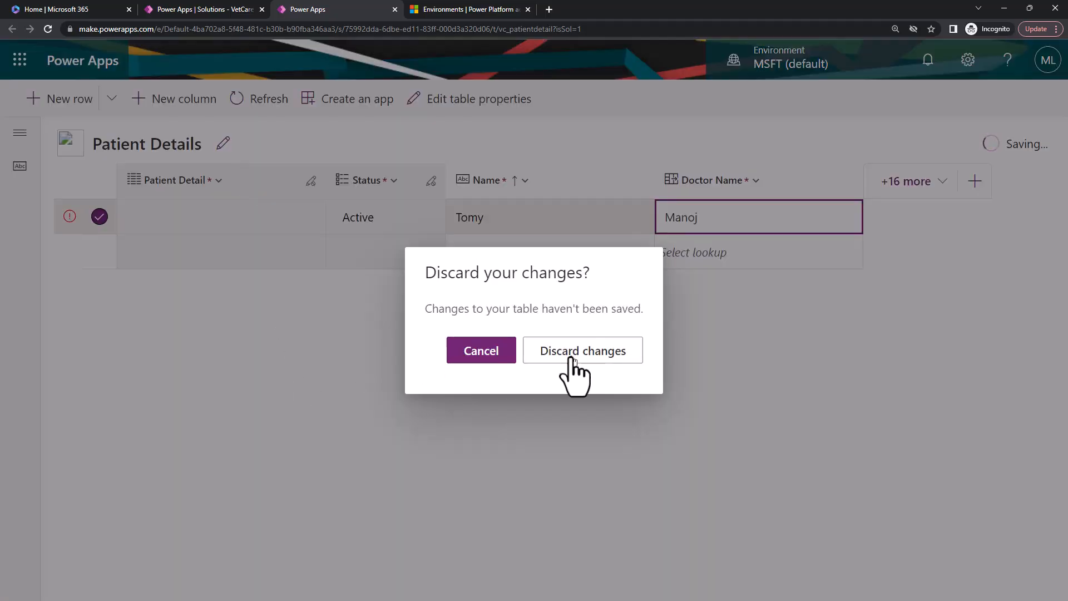
{"action": "left_click", "coordinate": [542, 358]}
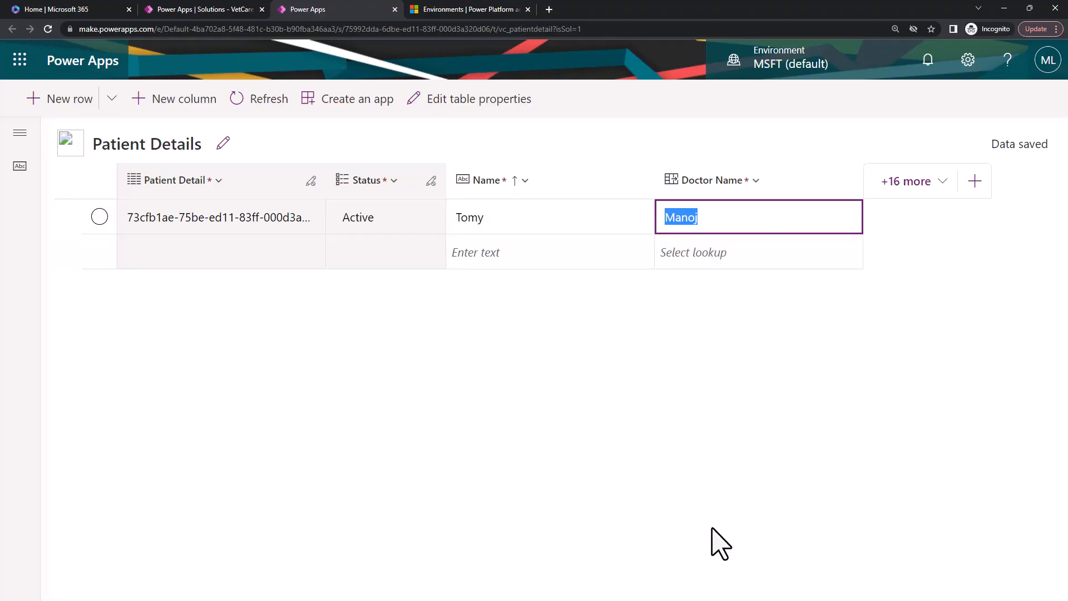
Close the Patient Details editing tab, open the Patient Detail table's relationships and search them for "vc_".
{"action": "left_click", "coordinate": [395, 10]}
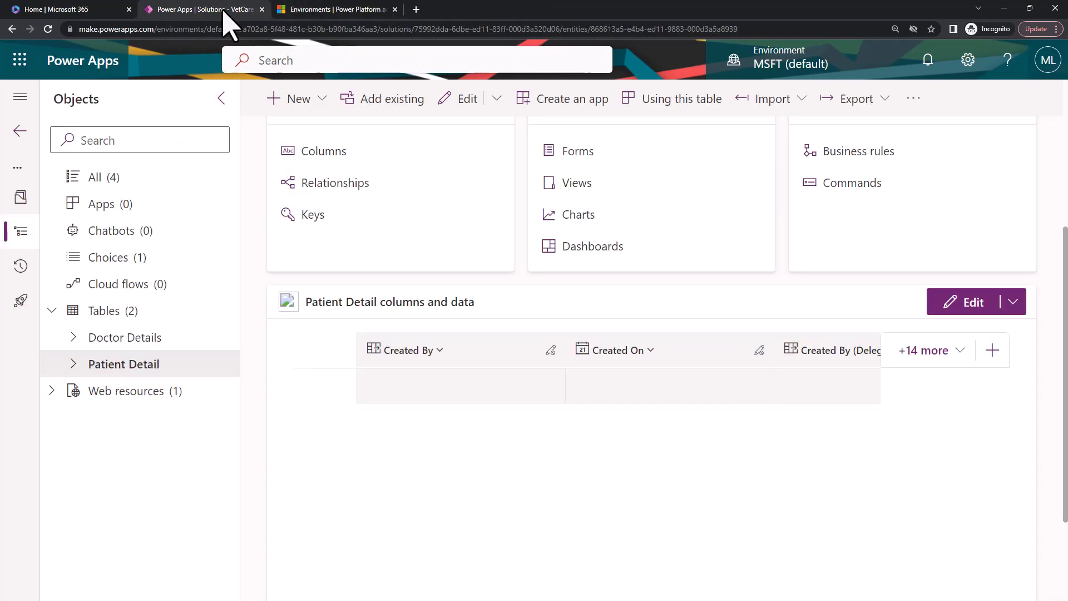
{"action": "left_click", "coordinate": [335, 182]}
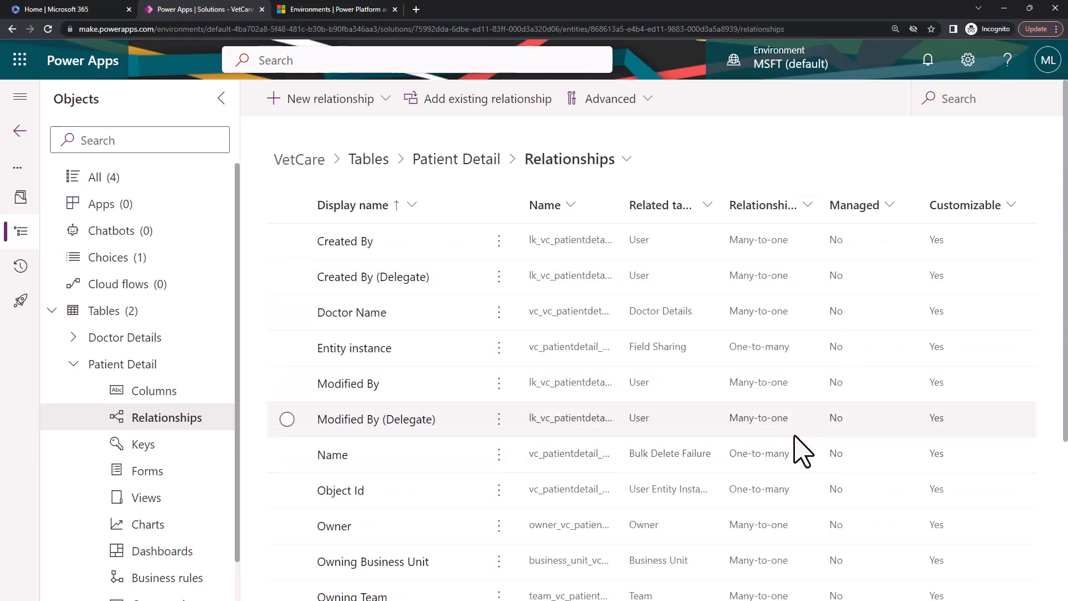
{"action": "left_click", "coordinate": [960, 111]}
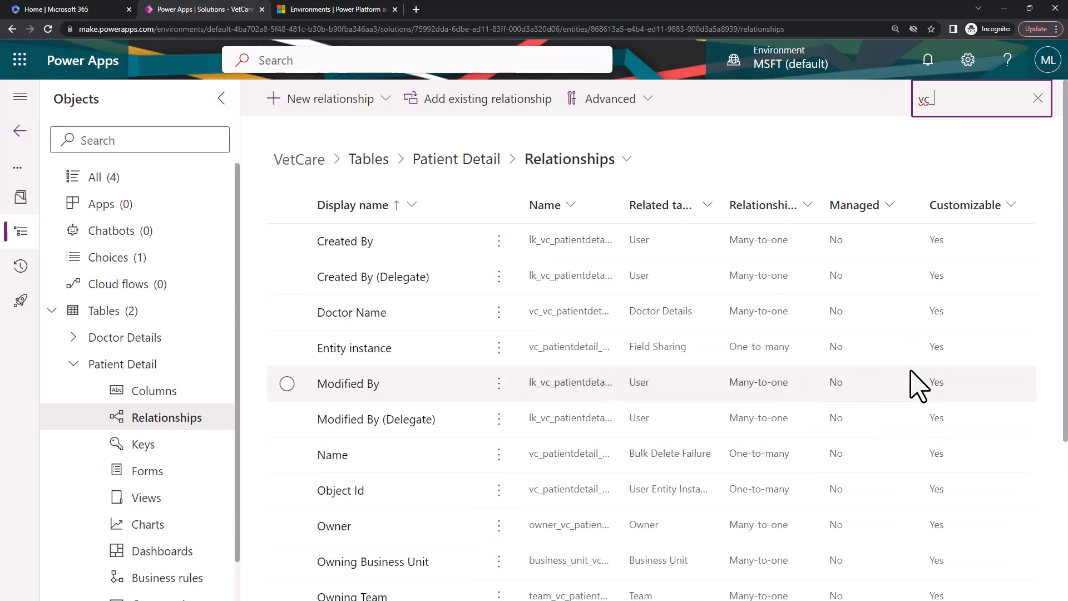
{"action": "scroll", "coordinate": [453, 281], "scroll_direction": "down", "scroll_amount": 1}
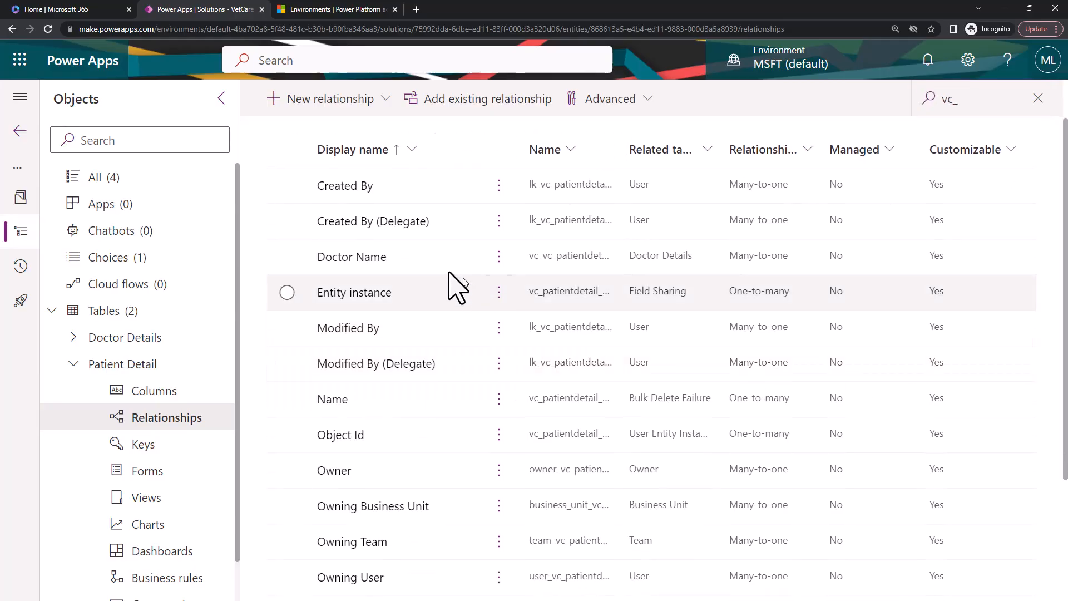
Examine the Doctor Name relationship to the Doctor Details table and collapse Patient Detail in the solution's object tree.
{"action": "left_click", "coordinate": [400, 265]}
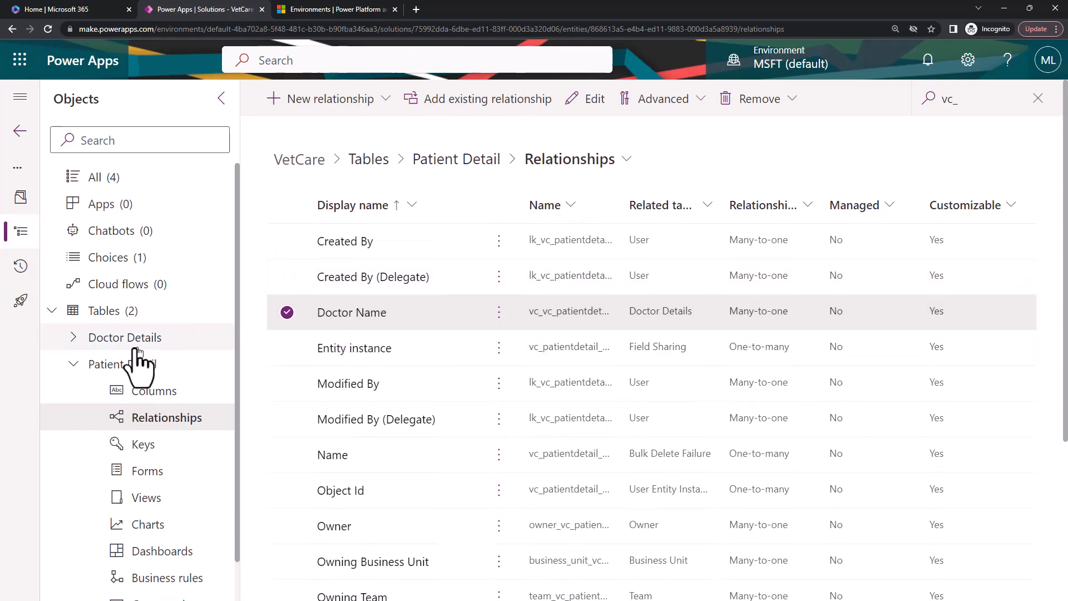
{"action": "left_click", "coordinate": [74, 364]}
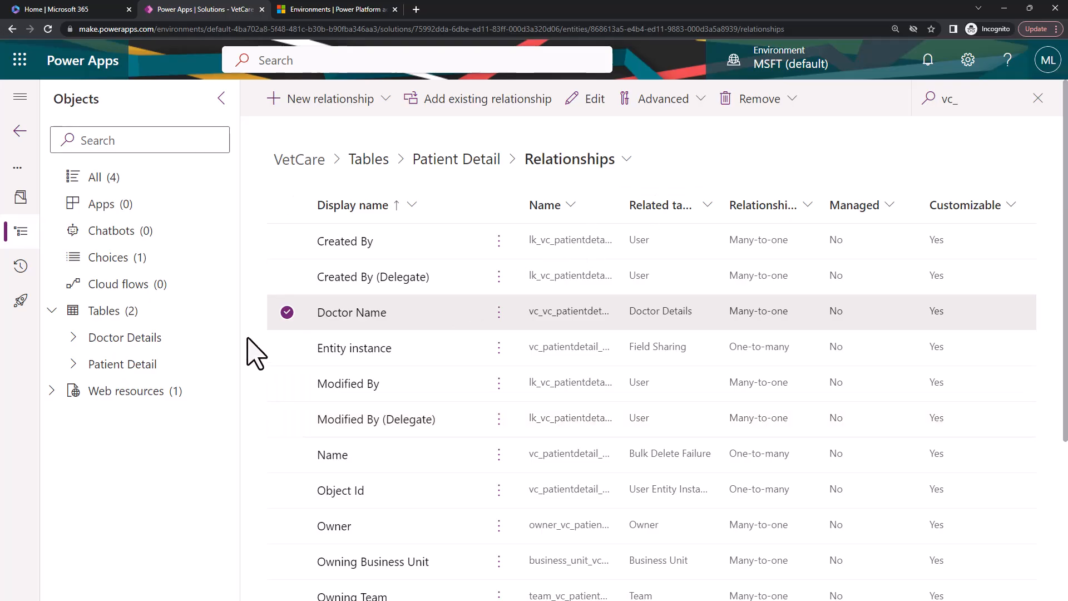
{"action": "left_click", "coordinate": [286, 313]}
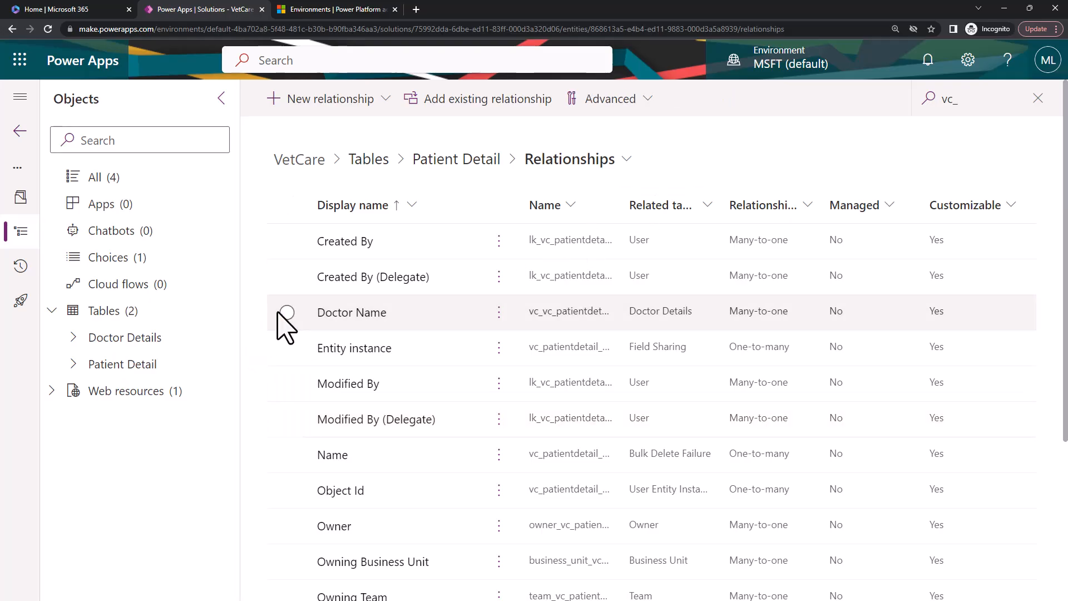